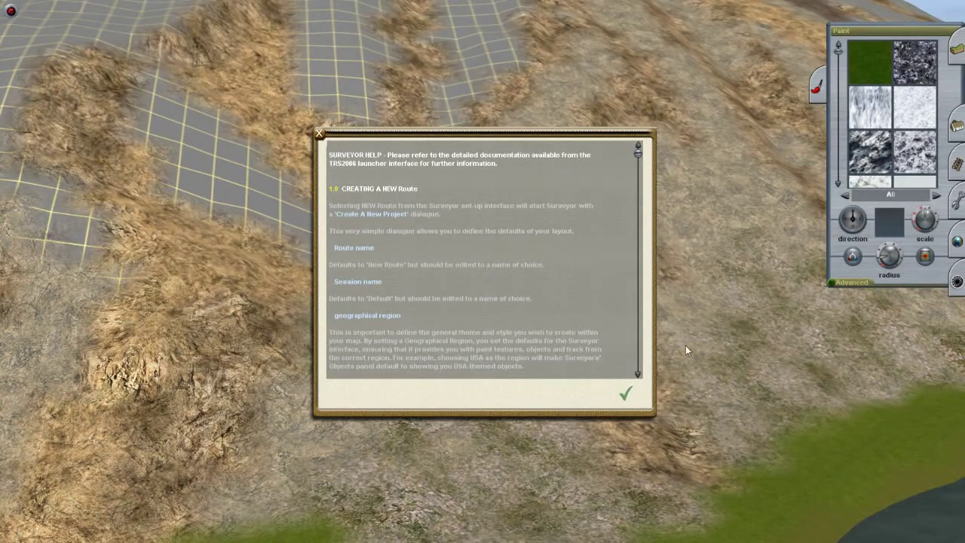
Step: Dismiss the Surveyor Help notice with the green check mark to reveal the hillside
{"action": "left_click", "coordinate": [629, 393]}
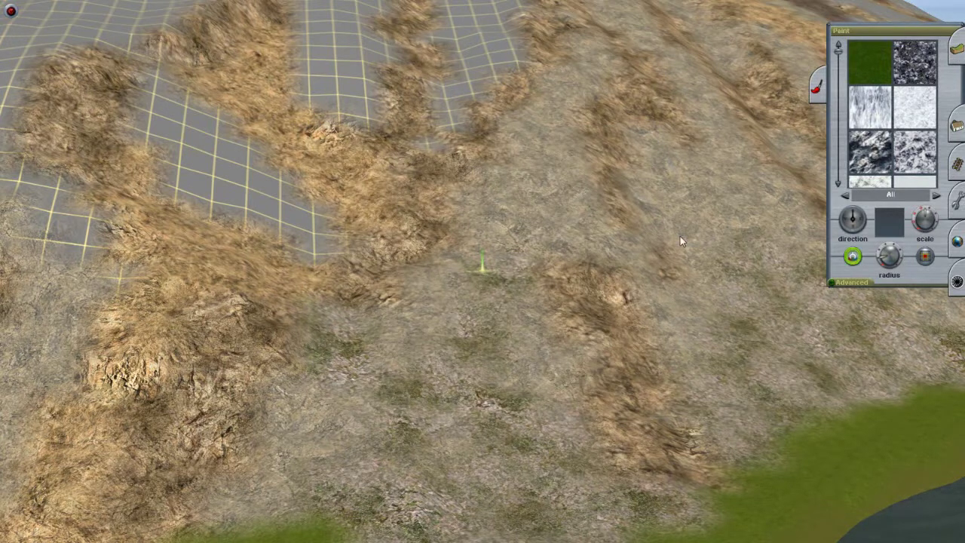
Step: Sample the dry-grass texture from the ground and paint it over two bare grid patches
{"action": "left_click", "coordinate": [554, 211]}
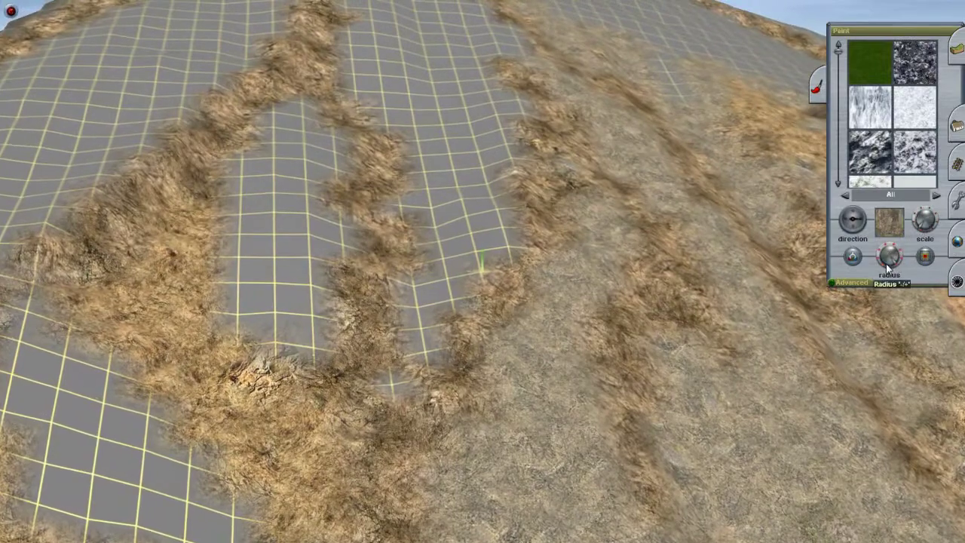
{"action": "mouse_move", "coordinate": [432, 317]}
{"action": "left_mouse_down"}
{"action": "mouse_move", "coordinate": [475, 314]}
{"action": "mouse_move", "coordinate": [499, 285]}
{"action": "mouse_move", "coordinate": [496, 245]}
{"action": "left_mouse_up"}
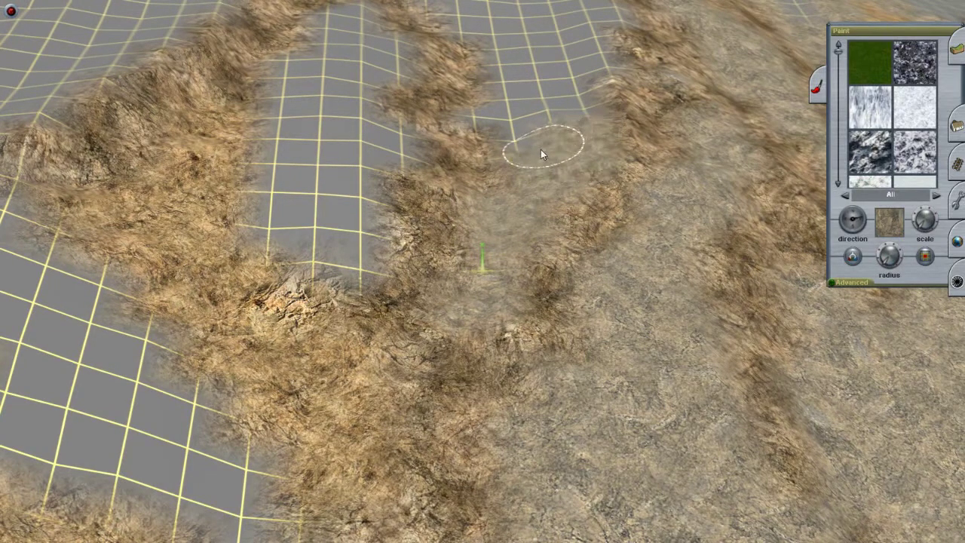
{"action": "mouse_move", "coordinate": [541, 150]}
{"action": "right_mouse_down"}
{"action": "mouse_move", "coordinate": [555, 180]}
{"action": "mouse_move", "coordinate": [490, 320]}
{"action": "mouse_move", "coordinate": [369, 317]}
{"action": "mouse_move", "coordinate": [451, 319]}
{"action": "mouse_move", "coordinate": [428, 266]}
{"action": "right_mouse_up"}
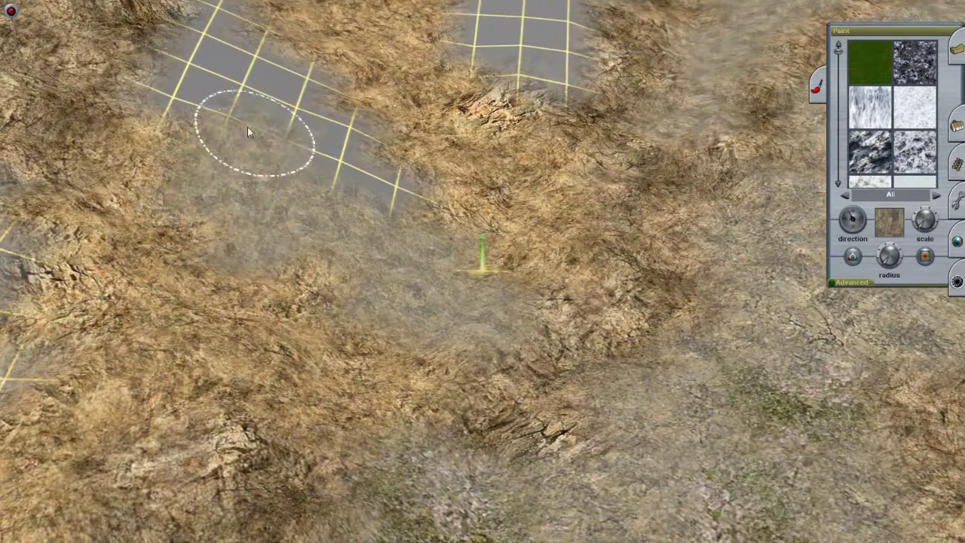
{"action": "mouse_move", "coordinate": [218, 48]}
{"action": "left_mouse_down"}
{"action": "mouse_move", "coordinate": [229, 37]}
{"action": "mouse_move", "coordinate": [235, 51]}
{"action": "left_mouse_up"}
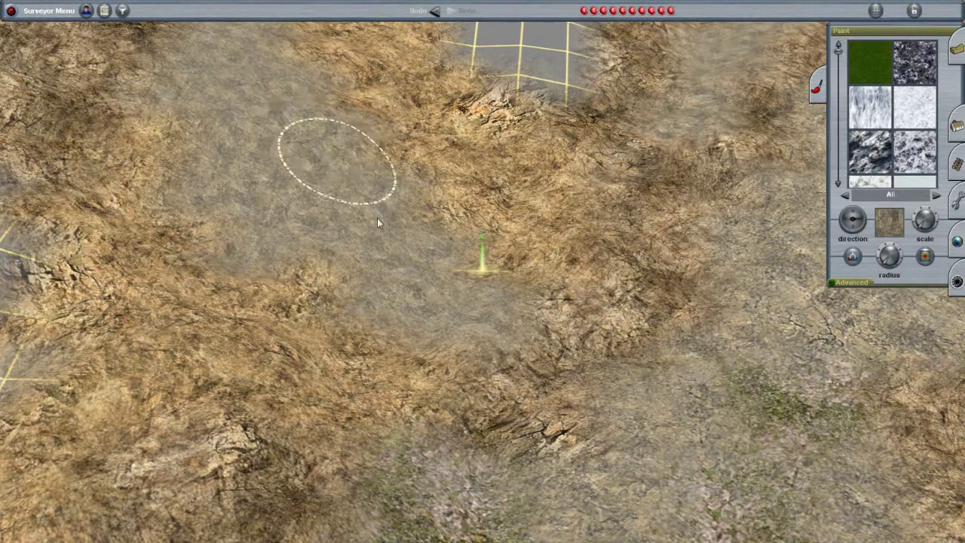
Step: Swing the view around the hillside and paint a strip onto the bare grid near the peak
{"action": "mouse_move", "coordinate": [376, 217]}
{"action": "right_mouse_down"}
{"action": "mouse_move", "coordinate": [418, 306]}
{"action": "mouse_move", "coordinate": [388, 274]}
{"action": "mouse_move", "coordinate": [481, 285]}
{"action": "mouse_move", "coordinate": [474, 262]}
{"action": "mouse_move", "coordinate": [829, 243]}
{"action": "right_mouse_up"}
{"action": "scroll", "coordinate": [474, 262], "scroll_direction": "up", "scroll_amount": 3}
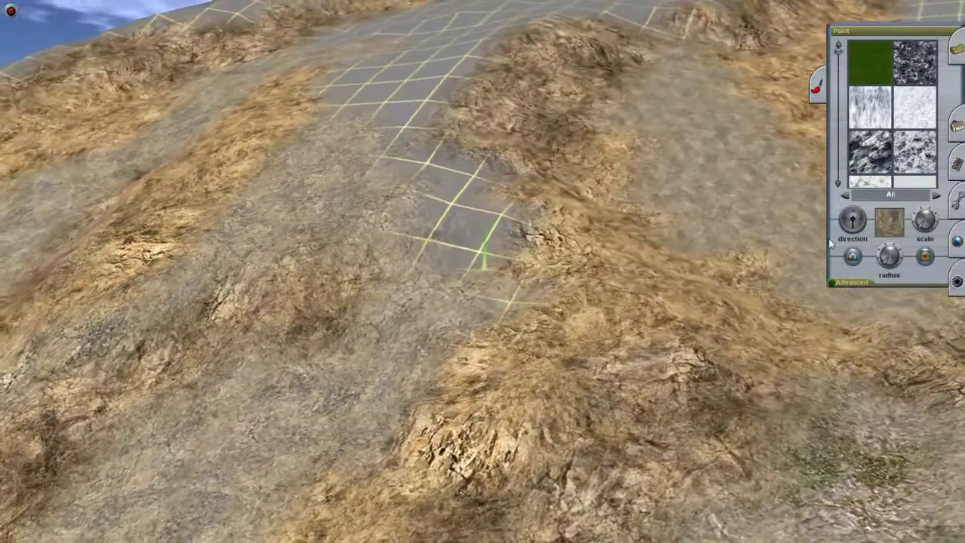
{"action": "mouse_move", "coordinate": [928, 241]}
{"action": "right_mouse_down"}
{"action": "mouse_move", "coordinate": [545, 223]}
{"action": "mouse_move", "coordinate": [514, 248]}
{"action": "mouse_move", "coordinate": [458, 243]}
{"action": "mouse_move", "coordinate": [478, 239]}
{"action": "mouse_move", "coordinate": [446, 290]}
{"action": "mouse_move", "coordinate": [492, 328]}
{"action": "mouse_move", "coordinate": [511, 291]}
{"action": "mouse_move", "coordinate": [513, 309]}
{"action": "mouse_move", "coordinate": [513, 292]}
{"action": "mouse_move", "coordinate": [432, 210]}
{"action": "mouse_move", "coordinate": [444, 202]}
{"action": "mouse_move", "coordinate": [419, 321]}
{"action": "mouse_move", "coordinate": [345, 280]}
{"action": "mouse_move", "coordinate": [386, 397]}
{"action": "mouse_move", "coordinate": [420, 314]}
{"action": "mouse_move", "coordinate": [458, 309]}
{"action": "right_mouse_up"}
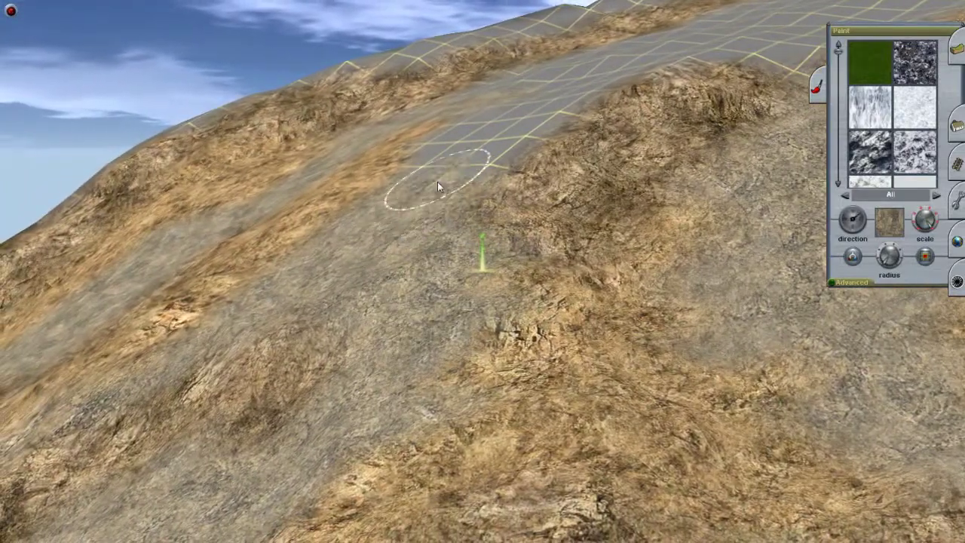
{"action": "mouse_move", "coordinate": [437, 187]}
{"action": "right_mouse_down"}
{"action": "mouse_move", "coordinate": [500, 272]}
{"action": "mouse_move", "coordinate": [505, 300]}
{"action": "mouse_move", "coordinate": [430, 276]}
{"action": "mouse_move", "coordinate": [443, 294]}
{"action": "mouse_move", "coordinate": [523, 276]}
{"action": "mouse_move", "coordinate": [499, 213]}
{"action": "mouse_move", "coordinate": [563, 216]}
{"action": "mouse_move", "coordinate": [519, 164]}
{"action": "mouse_move", "coordinate": [524, 359]}
{"action": "mouse_move", "coordinate": [442, 364]}
{"action": "mouse_move", "coordinate": [471, 299]}
{"action": "right_mouse_up"}
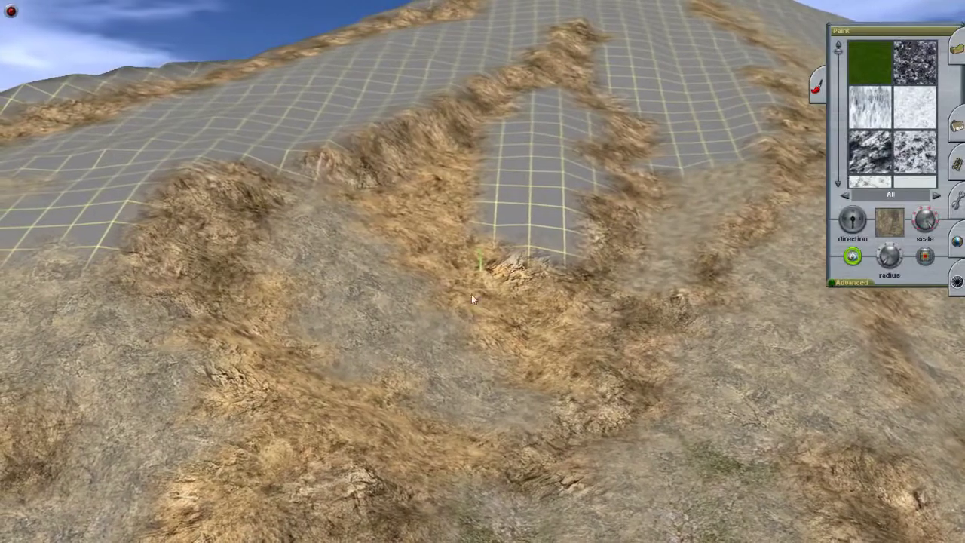
{"action": "mouse_move", "coordinate": [437, 233]}
{"action": "right_mouse_down"}
{"action": "mouse_move", "coordinate": [575, 201]}
{"action": "mouse_move", "coordinate": [581, 189]}
{"action": "mouse_move", "coordinate": [494, 252]}
{"action": "right_mouse_up"}
{"action": "mouse_move", "coordinate": [514, 257]}
{"action": "left_mouse_down"}
{"action": "mouse_move", "coordinate": [491, 244]}
{"action": "mouse_move", "coordinate": [491, 261]}
{"action": "mouse_move", "coordinate": [479, 239]}
{"action": "mouse_move", "coordinate": [475, 276]}
{"action": "mouse_move", "coordinate": [447, 330]}
{"action": "mouse_move", "coordinate": [466, 301]}
{"action": "mouse_move", "coordinate": [437, 332]}
{"action": "mouse_move", "coordinate": [520, 261]}
{"action": "mouse_move", "coordinate": [526, 237]}
{"action": "mouse_move", "coordinate": [482, 298]}
{"action": "mouse_move", "coordinate": [425, 315]}
{"action": "mouse_move", "coordinate": [477, 250]}
{"action": "mouse_move", "coordinate": [532, 256]}
{"action": "mouse_move", "coordinate": [536, 241]}
{"action": "mouse_move", "coordinate": [455, 302]}
{"action": "mouse_move", "coordinate": [522, 231]}
{"action": "mouse_move", "coordinate": [532, 264]}
{"action": "mouse_move", "coordinate": [540, 229]}
{"action": "mouse_move", "coordinate": [519, 235]}
{"action": "left_mouse_up"}
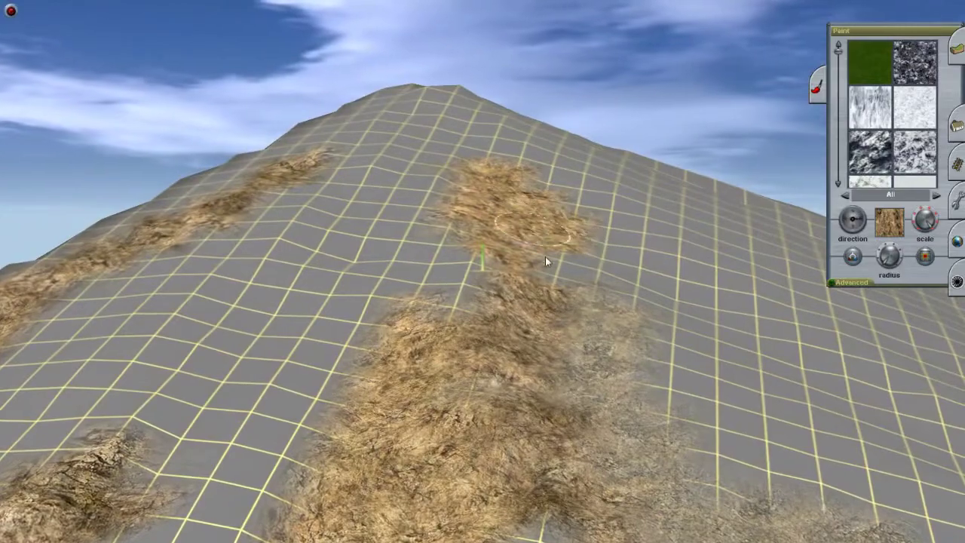
Step: Paint wide dry-grass patches across the grey slope, widening the strip
{"action": "key", "text": "Up"}
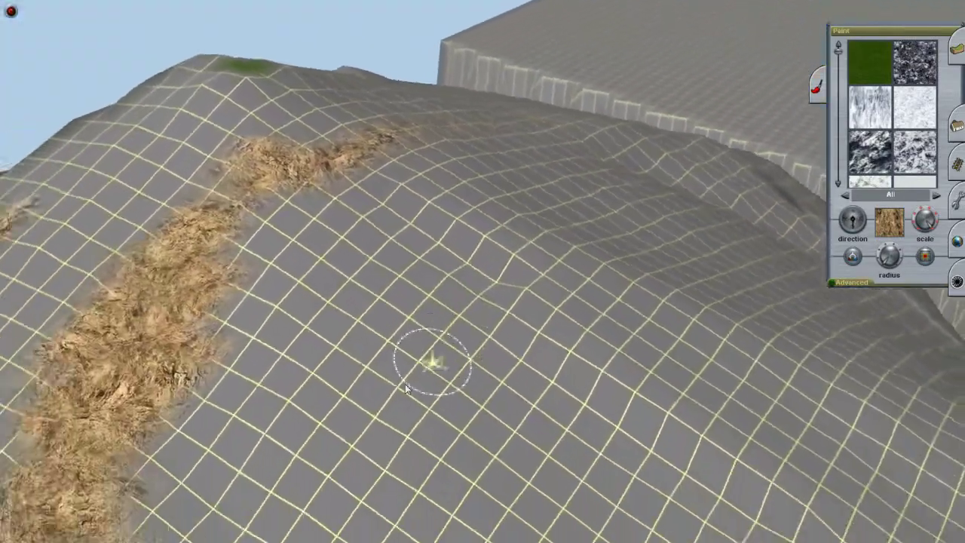
{"action": "mouse_move", "coordinate": [431, 362]}
{"action": "left_mouse_down"}
{"action": "mouse_move", "coordinate": [334, 387]}
{"action": "mouse_move", "coordinate": [376, 360]}
{"action": "mouse_move", "coordinate": [437, 351]}
{"action": "mouse_move", "coordinate": [492, 312]}
{"action": "left_mouse_up"}
{"action": "key", "text": "Left"}
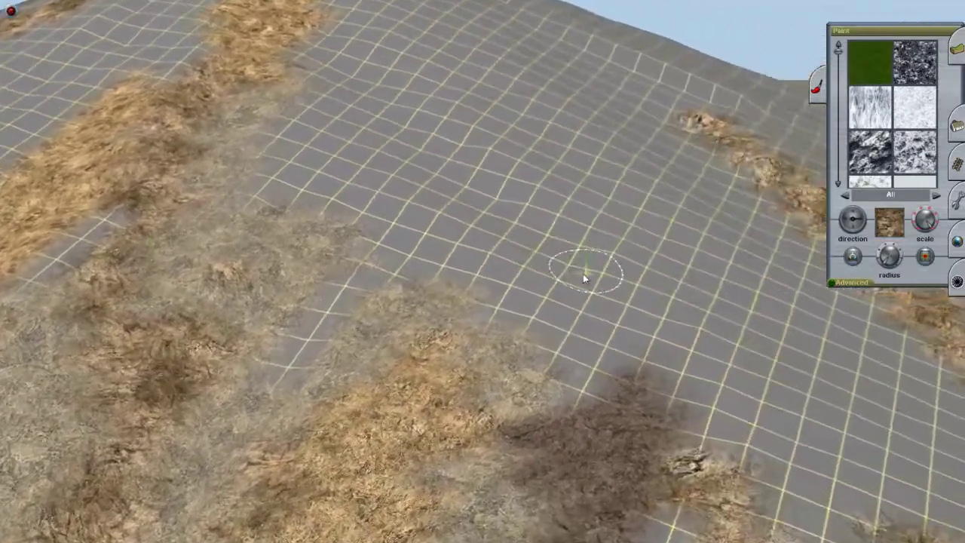
{"action": "mouse_move", "coordinate": [474, 276]}
{"action": "left_mouse_down"}
{"action": "mouse_move", "coordinate": [461, 255]}
{"action": "mouse_move", "coordinate": [480, 281]}
{"action": "mouse_move", "coordinate": [469, 258]}
{"action": "mouse_move", "coordinate": [500, 273]}
{"action": "mouse_move", "coordinate": [429, 235]}
{"action": "mouse_move", "coordinate": [437, 240]}
{"action": "mouse_move", "coordinate": [457, 202]}
{"action": "mouse_move", "coordinate": [462, 317]}
{"action": "mouse_move", "coordinate": [483, 311]}
{"action": "mouse_move", "coordinate": [502, 320]}
{"action": "mouse_move", "coordinate": [498, 294]}
{"action": "mouse_move", "coordinate": [563, 313]}
{"action": "mouse_move", "coordinate": [502, 279]}
{"action": "left_mouse_up"}
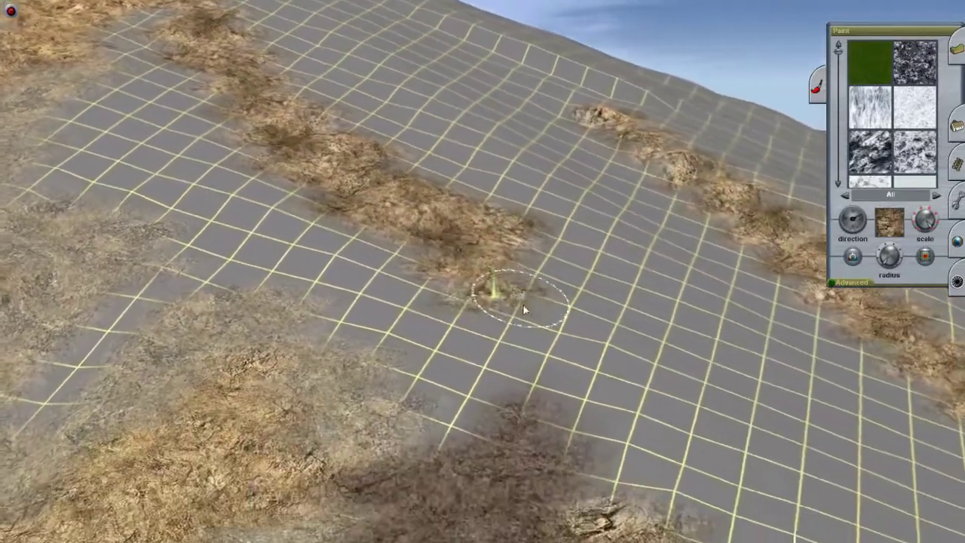
{"action": "mouse_move", "coordinate": [505, 292]}
{"action": "right_mouse_down"}
{"action": "mouse_move", "coordinate": [504, 301]}
{"action": "mouse_move", "coordinate": [551, 249]}
{"action": "mouse_move", "coordinate": [459, 216]}
{"action": "right_mouse_up"}
{"action": "mouse_move", "coordinate": [459, 215]}
{"action": "left_mouse_down"}
{"action": "mouse_move", "coordinate": [452, 237]}
{"action": "mouse_move", "coordinate": [477, 255]}
{"action": "mouse_move", "coordinate": [456, 253]}
{"action": "mouse_move", "coordinate": [442, 232]}
{"action": "mouse_move", "coordinate": [509, 303]}
{"action": "mouse_move", "coordinate": [571, 314]}
{"action": "left_mouse_up"}
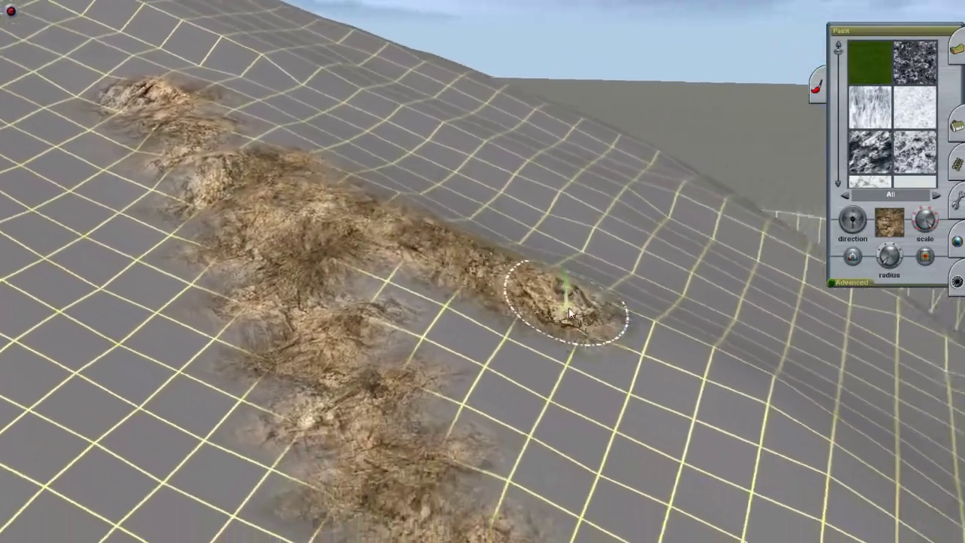
Step: Extend dry grass from near the hilltop down the slope and onto the cliff above the bridge
{"action": "mouse_move", "coordinate": [575, 301]}
{"action": "right_mouse_down"}
{"action": "mouse_move", "coordinate": [538, 329]}
{"action": "mouse_move", "coordinate": [490, 295]}
{"action": "mouse_move", "coordinate": [529, 281]}
{"action": "mouse_move", "coordinate": [563, 251]}
{"action": "mouse_move", "coordinate": [488, 278]}
{"action": "mouse_move", "coordinate": [477, 270]}
{"action": "right_mouse_up"}
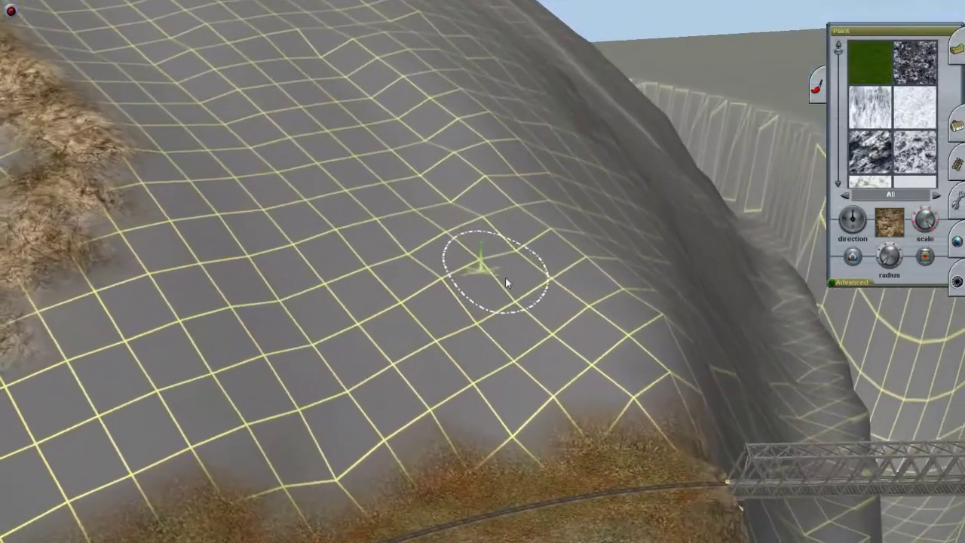
{"action": "mouse_move", "coordinate": [505, 278]}
{"action": "left_mouse_down"}
{"action": "mouse_move", "coordinate": [446, 288]}
{"action": "mouse_move", "coordinate": [488, 242]}
{"action": "mouse_move", "coordinate": [441, 219]}
{"action": "mouse_move", "coordinate": [392, 286]}
{"action": "mouse_move", "coordinate": [501, 255]}
{"action": "mouse_move", "coordinate": [547, 262]}
{"action": "mouse_move", "coordinate": [523, 242]}
{"action": "mouse_move", "coordinate": [485, 232]}
{"action": "left_mouse_up"}
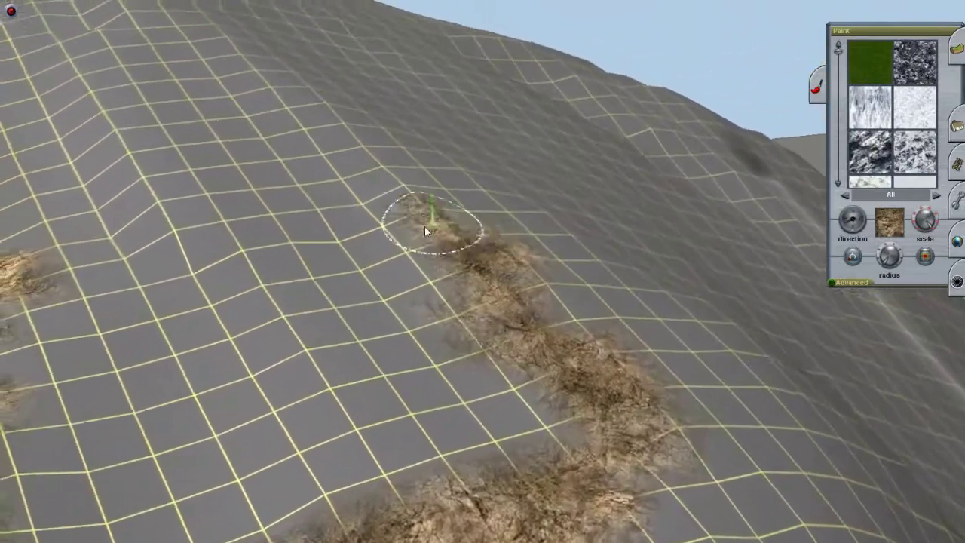
{"action": "mouse_move", "coordinate": [449, 208]}
{"action": "left_mouse_down"}
{"action": "mouse_move", "coordinate": [456, 319]}
{"action": "mouse_move", "coordinate": [442, 233]}
{"action": "mouse_move", "coordinate": [420, 210]}
{"action": "left_mouse_up"}
{"action": "mouse_move", "coordinate": [476, 240]}
{"action": "left_mouse_down"}
{"action": "mouse_move", "coordinate": [483, 324]}
{"action": "mouse_move", "coordinate": [462, 325]}
{"action": "mouse_move", "coordinate": [476, 316]}
{"action": "mouse_move", "coordinate": [479, 340]}
{"action": "mouse_move", "coordinate": [526, 309]}
{"action": "mouse_move", "coordinate": [510, 276]}
{"action": "mouse_move", "coordinate": [480, 296]}
{"action": "mouse_move", "coordinate": [482, 375]}
{"action": "mouse_move", "coordinate": [484, 330]}
{"action": "mouse_move", "coordinate": [433, 228]}
{"action": "mouse_move", "coordinate": [470, 234]}
{"action": "mouse_move", "coordinate": [483, 253]}
{"action": "mouse_move", "coordinate": [498, 255]}
{"action": "mouse_move", "coordinate": [502, 312]}
{"action": "mouse_move", "coordinate": [475, 225]}
{"action": "mouse_move", "coordinate": [513, 221]}
{"action": "mouse_move", "coordinate": [537, 258]}
{"action": "left_mouse_up"}
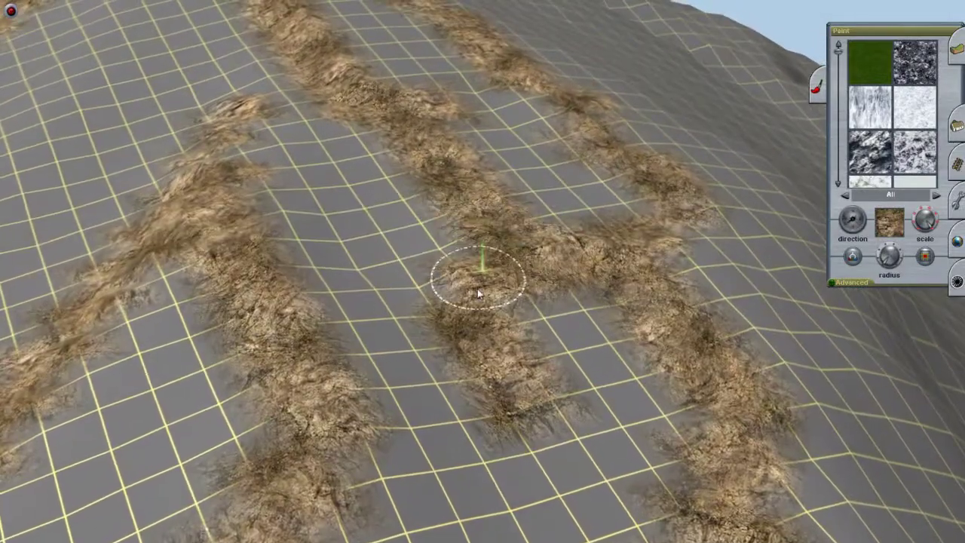
{"action": "mouse_move", "coordinate": [477, 288]}
{"action": "left_mouse_down"}
{"action": "mouse_move", "coordinate": [538, 399]}
{"action": "mouse_move", "coordinate": [522, 365]}
{"action": "mouse_move", "coordinate": [526, 320]}
{"action": "mouse_move", "coordinate": [564, 288]}
{"action": "mouse_move", "coordinate": [459, 286]}
{"action": "mouse_move", "coordinate": [477, 295]}
{"action": "mouse_move", "coordinate": [504, 295]}
{"action": "mouse_move", "coordinate": [480, 254]}
{"action": "mouse_move", "coordinate": [440, 230]}
{"action": "mouse_move", "coordinate": [407, 246]}
{"action": "mouse_move", "coordinate": [404, 269]}
{"action": "mouse_move", "coordinate": [424, 260]}
{"action": "mouse_move", "coordinate": [367, 236]}
{"action": "mouse_move", "coordinate": [409, 247]}
{"action": "mouse_move", "coordinate": [459, 291]}
{"action": "mouse_move", "coordinate": [581, 300]}
{"action": "mouse_move", "coordinate": [519, 277]}
{"action": "mouse_move", "coordinate": [446, 295]}
{"action": "mouse_move", "coordinate": [495, 287]}
{"action": "mouse_move", "coordinate": [505, 244]}
{"action": "left_mouse_up"}
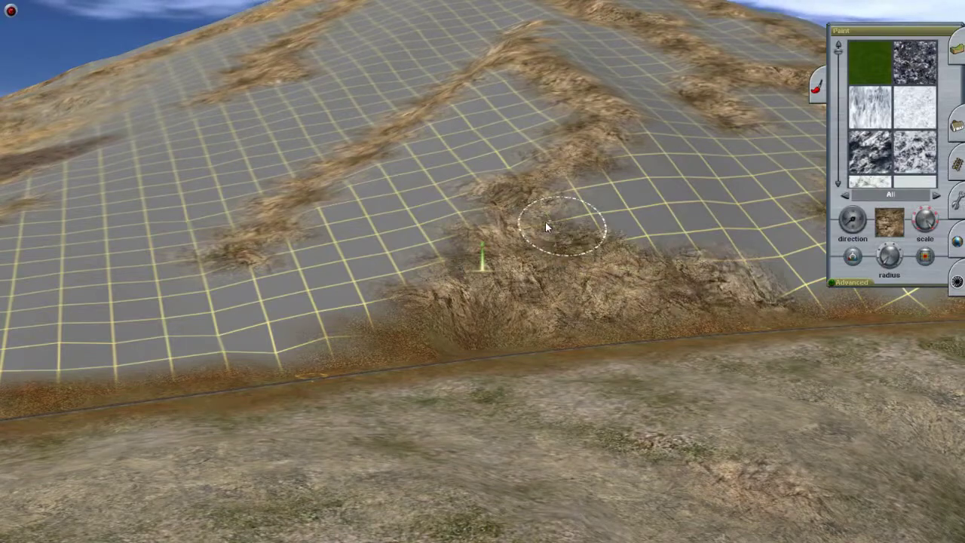
{"action": "mouse_move", "coordinate": [469, 303]}
{"action": "left_mouse_down"}
{"action": "mouse_move", "coordinate": [500, 287]}
{"action": "mouse_move", "coordinate": [436, 280]}
{"action": "mouse_move", "coordinate": [317, 317]}
{"action": "mouse_move", "coordinate": [409, 287]}
{"action": "mouse_move", "coordinate": [445, 319]}
{"action": "mouse_move", "coordinate": [457, 304]}
{"action": "mouse_move", "coordinate": [449, 296]}
{"action": "mouse_move", "coordinate": [382, 255]}
{"action": "mouse_move", "coordinate": [364, 255]}
{"action": "mouse_move", "coordinate": [452, 241]}
{"action": "mouse_move", "coordinate": [583, 265]}
{"action": "mouse_move", "coordinate": [736, 303]}
{"action": "left_mouse_up"}
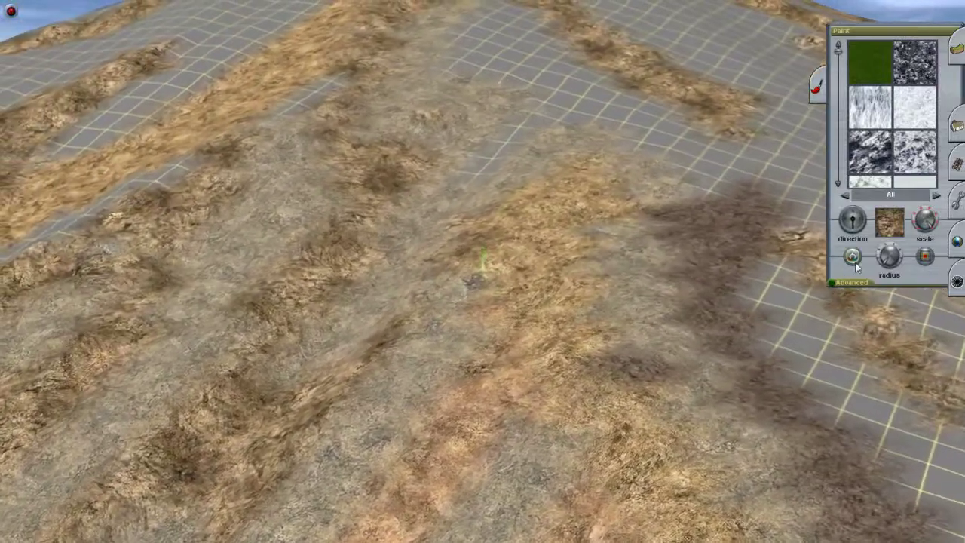
Step: Paint dry grass further down the slope, resample the ground texture, and brush patches onto the grey grid
{"action": "mouse_move", "coordinate": [716, 257]}
{"action": "left_mouse_down"}
{"action": "mouse_move", "coordinate": [647, 222]}
{"action": "mouse_move", "coordinate": [514, 191]}
{"action": "mouse_move", "coordinate": [412, 250]}
{"action": "mouse_move", "coordinate": [439, 275]}
{"action": "mouse_move", "coordinate": [439, 337]}
{"action": "left_mouse_up"}
{"action": "mouse_move", "coordinate": [526, 225]}
{"action": "left_mouse_down"}
{"action": "mouse_move", "coordinate": [505, 240]}
{"action": "mouse_move", "coordinate": [459, 249]}
{"action": "mouse_move", "coordinate": [475, 241]}
{"action": "mouse_move", "coordinate": [492, 284]}
{"action": "mouse_move", "coordinate": [499, 357]}
{"action": "mouse_move", "coordinate": [431, 306]}
{"action": "mouse_move", "coordinate": [323, 320]}
{"action": "mouse_move", "coordinate": [402, 300]}
{"action": "mouse_move", "coordinate": [375, 308]}
{"action": "mouse_move", "coordinate": [361, 327]}
{"action": "mouse_move", "coordinate": [398, 344]}
{"action": "mouse_move", "coordinate": [393, 304]}
{"action": "mouse_move", "coordinate": [405, 285]}
{"action": "mouse_move", "coordinate": [453, 282]}
{"action": "mouse_move", "coordinate": [419, 268]}
{"action": "mouse_move", "coordinate": [407, 284]}
{"action": "mouse_move", "coordinate": [457, 260]}
{"action": "left_mouse_up"}
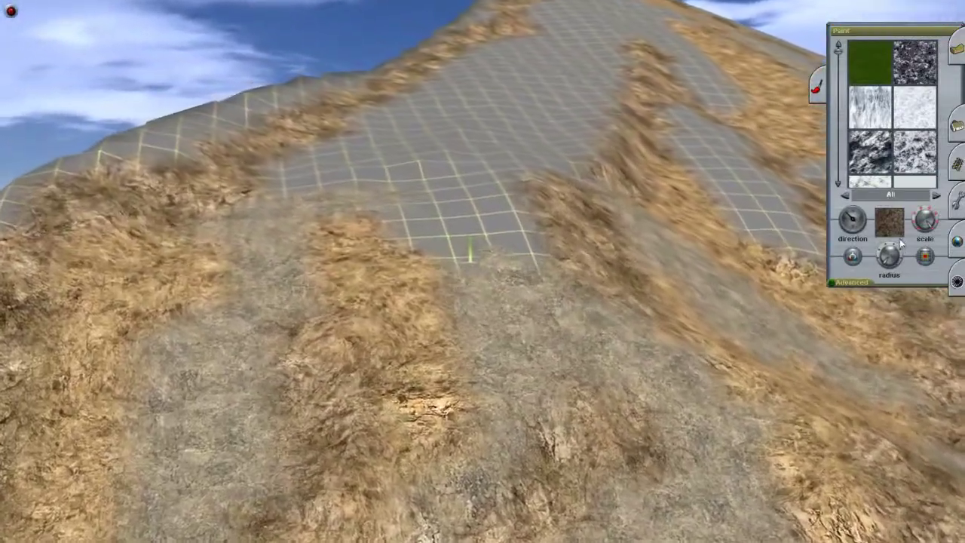
{"action": "left_click", "coordinate": [852, 256]}
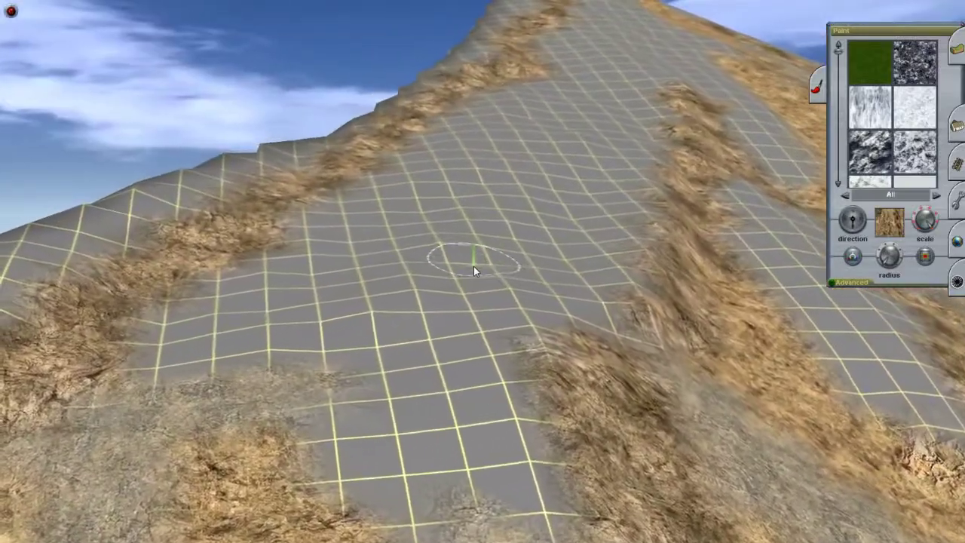
{"action": "mouse_move", "coordinate": [473, 266]}
{"action": "left_mouse_down"}
{"action": "mouse_move", "coordinate": [448, 262]}
{"action": "mouse_move", "coordinate": [504, 241]}
{"action": "mouse_move", "coordinate": [526, 218]}
{"action": "mouse_move", "coordinate": [469, 349]}
{"action": "mouse_move", "coordinate": [507, 228]}
{"action": "mouse_move", "coordinate": [490, 324]}
{"action": "mouse_move", "coordinate": [492, 296]}
{"action": "mouse_move", "coordinate": [449, 255]}
{"action": "mouse_move", "coordinate": [485, 213]}
{"action": "mouse_move", "coordinate": [467, 351]}
{"action": "mouse_move", "coordinate": [622, 301]}
{"action": "left_mouse_up"}
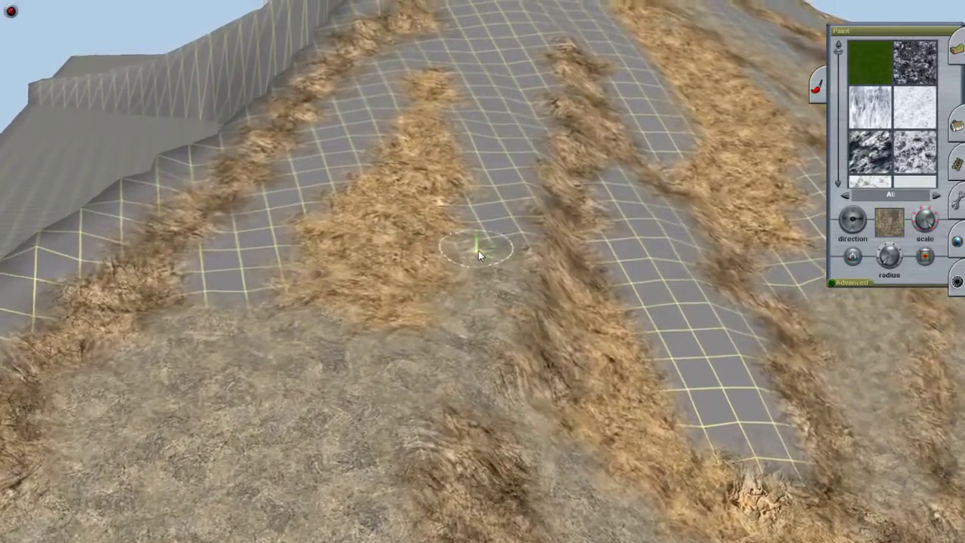
{"action": "scroll", "coordinate": [478, 250], "scroll_direction": "up", "scroll_amount": 3}
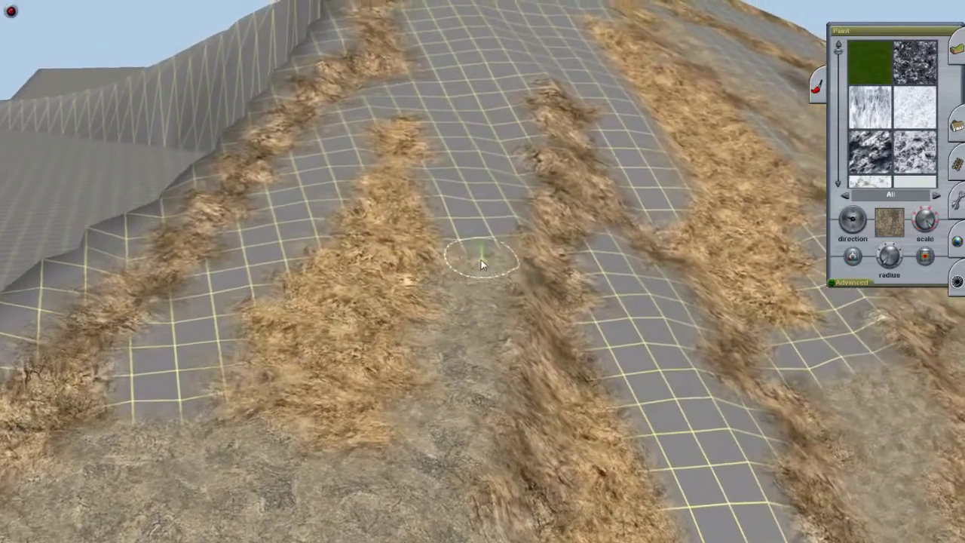
{"action": "scroll", "coordinate": [483, 264], "scroll_direction": "up", "scroll_amount": 3}
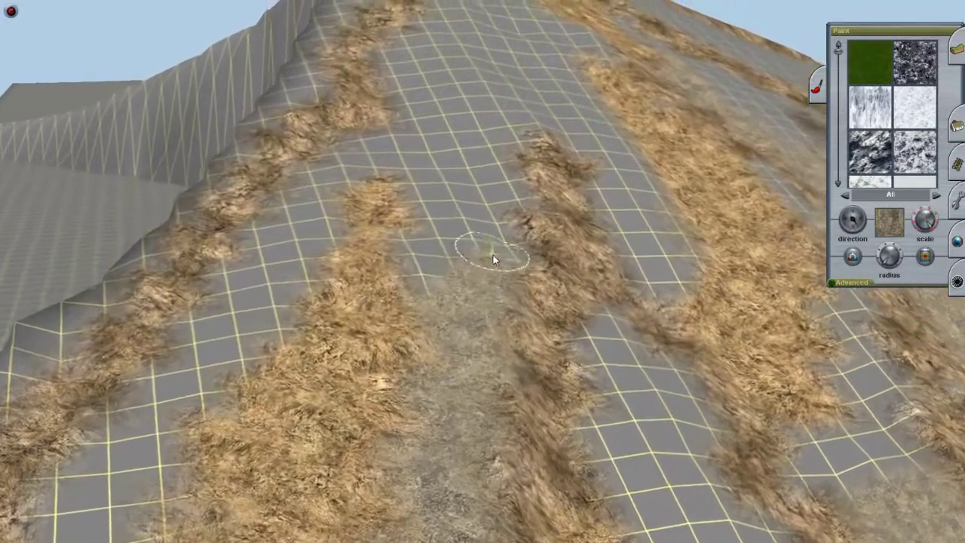
{"action": "scroll", "coordinate": [487, 260], "scroll_direction": "up", "scroll_amount": 3}
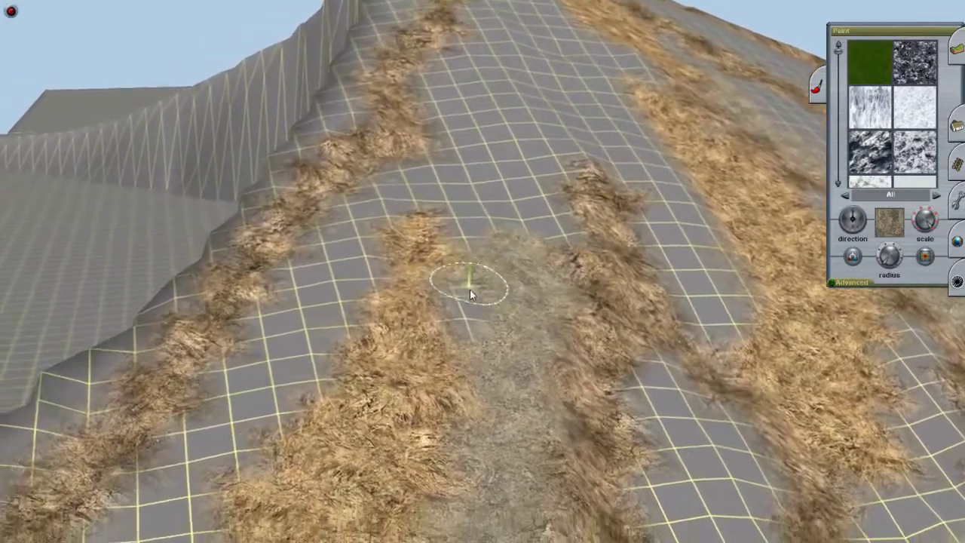
{"action": "key", "text": "Right"}
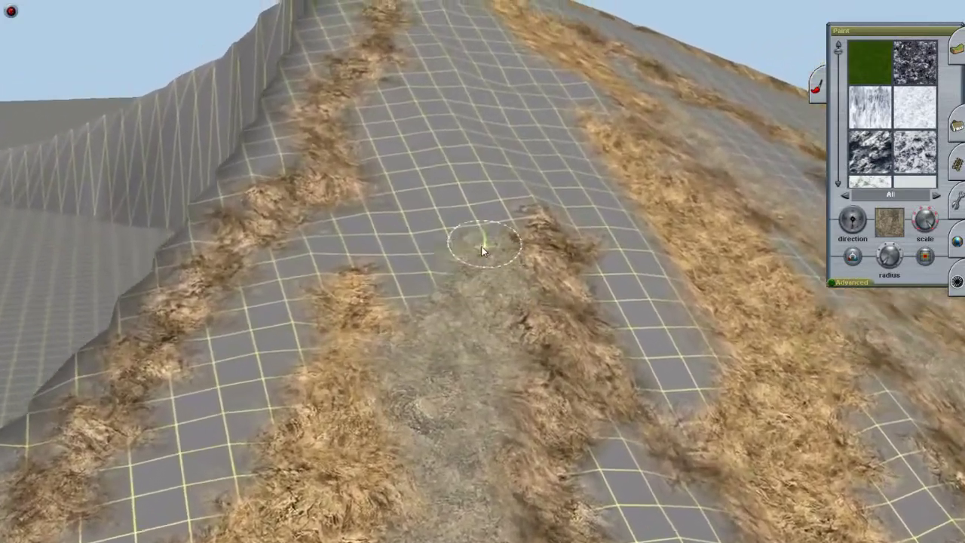
{"action": "key", "text": "Right"}
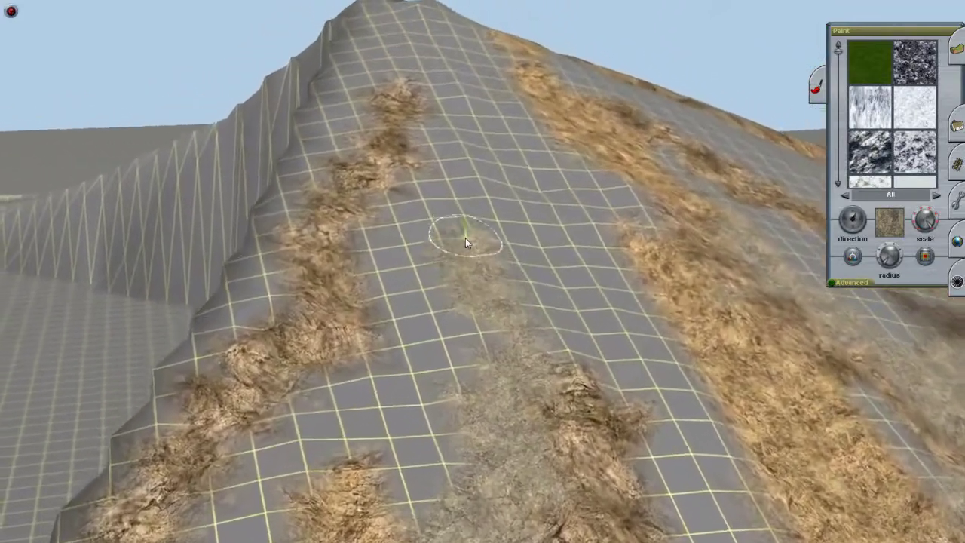
{"action": "key", "text": "Right"}
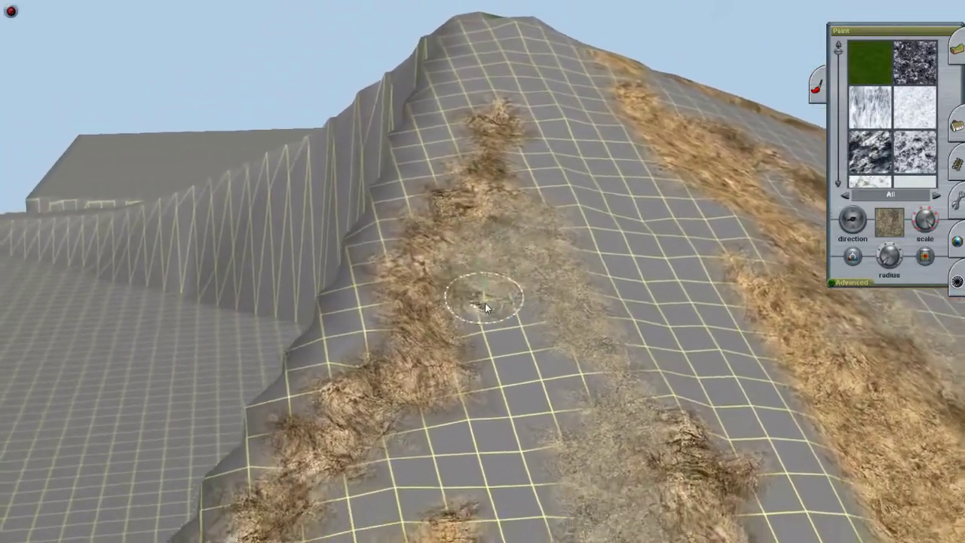
{"action": "key", "text": "Right"}
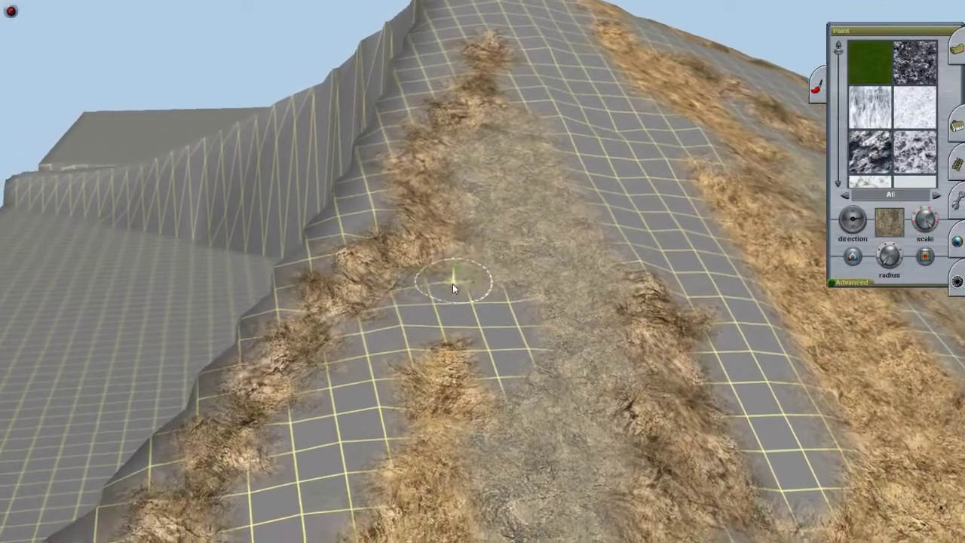
{"action": "key", "text": "Right"}
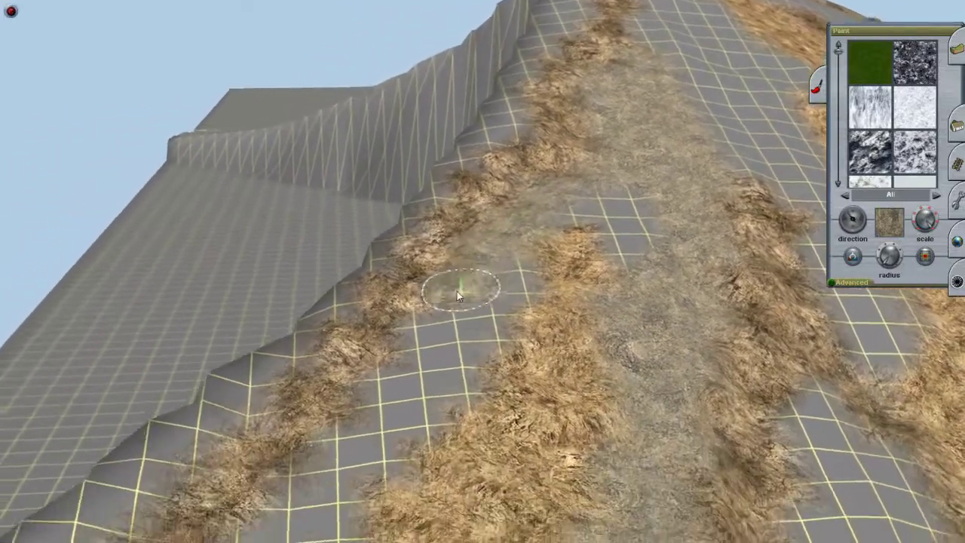
{"action": "key", "text": "Right"}
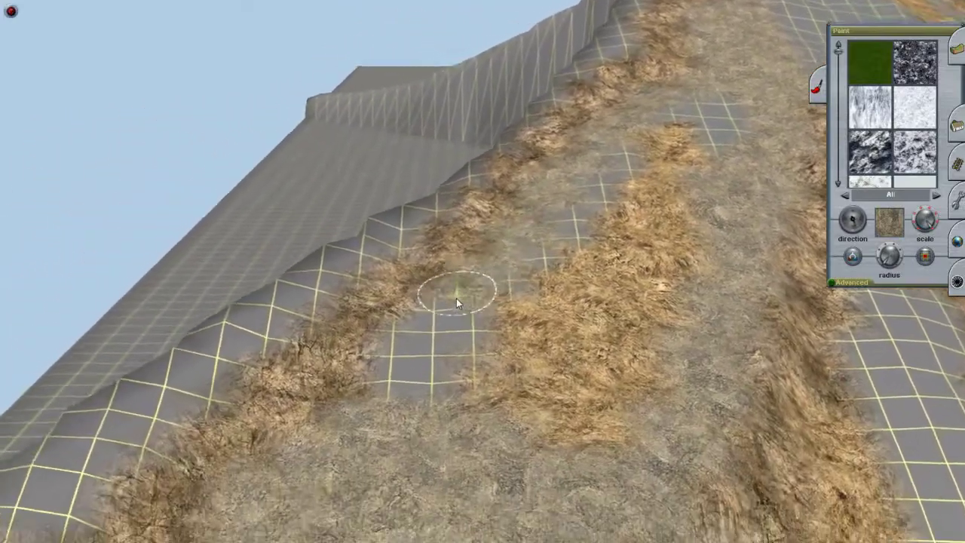
{"action": "key", "text": "Right"}
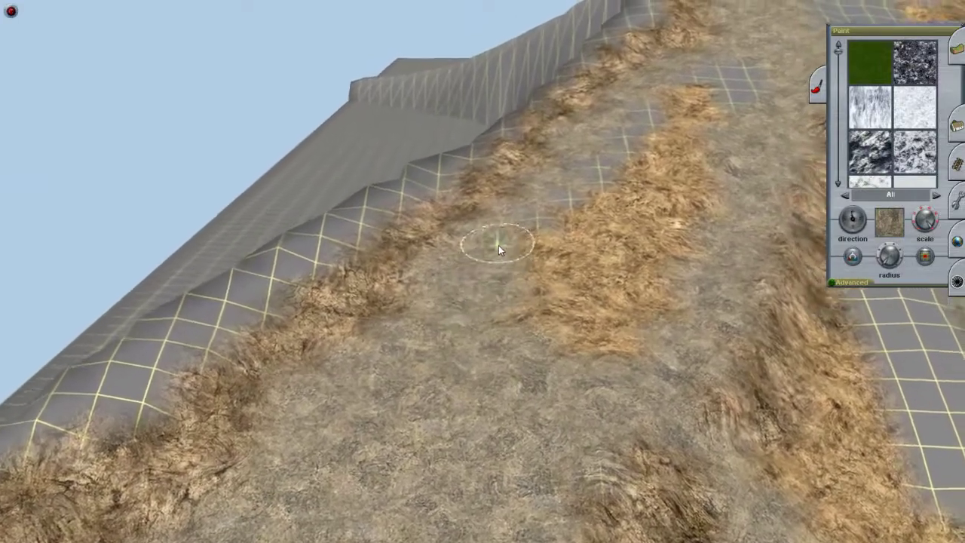
{"action": "key", "text": "Right"}
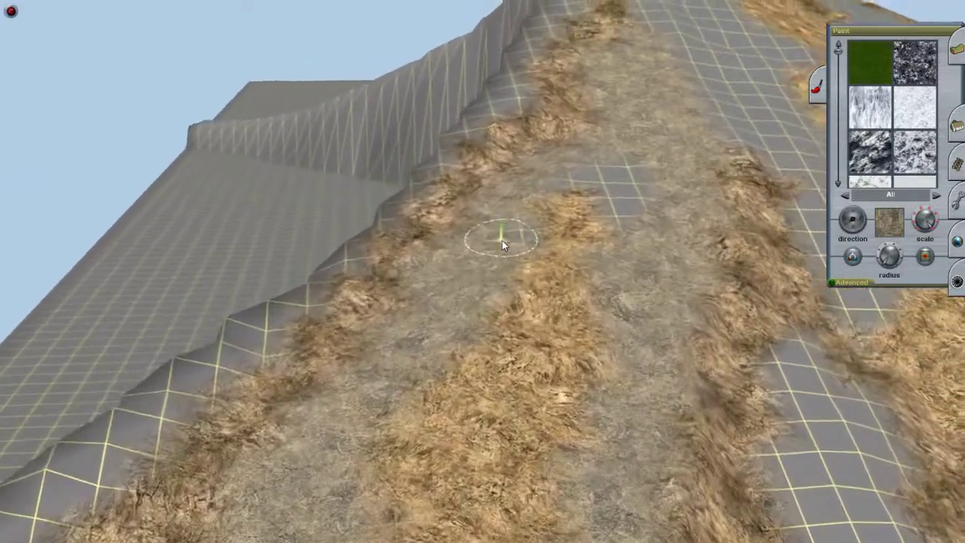
{"action": "key", "text": "Right"}
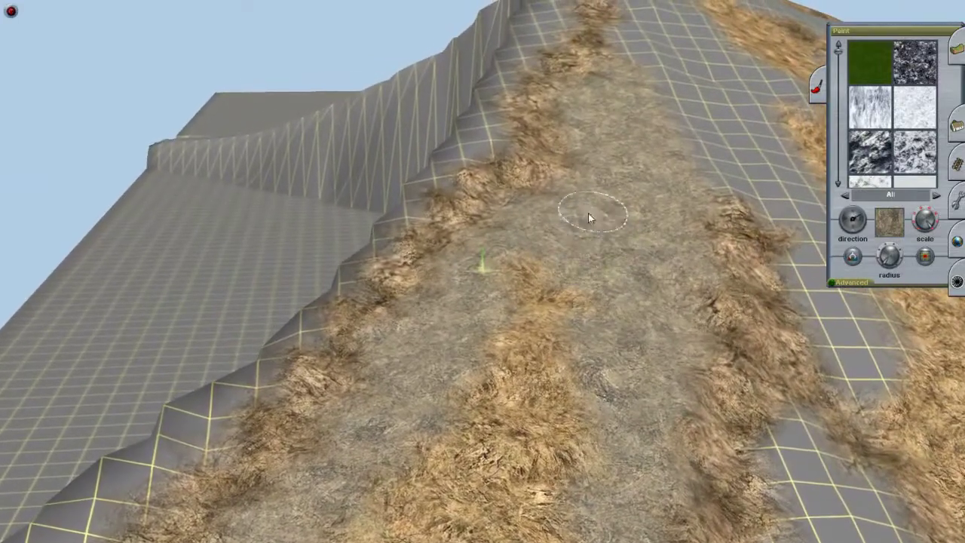
{"action": "key", "text": "Right"}
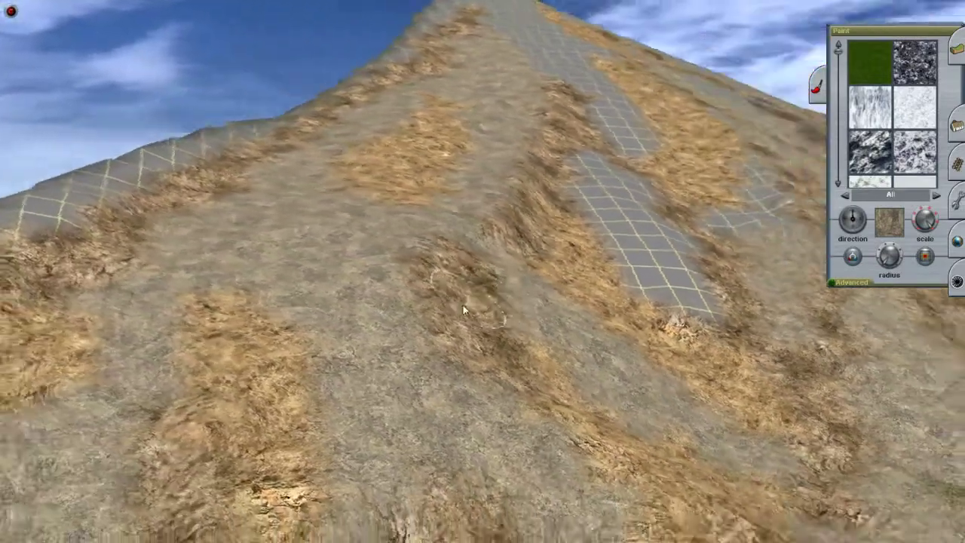
{"action": "key", "text": "Right"}
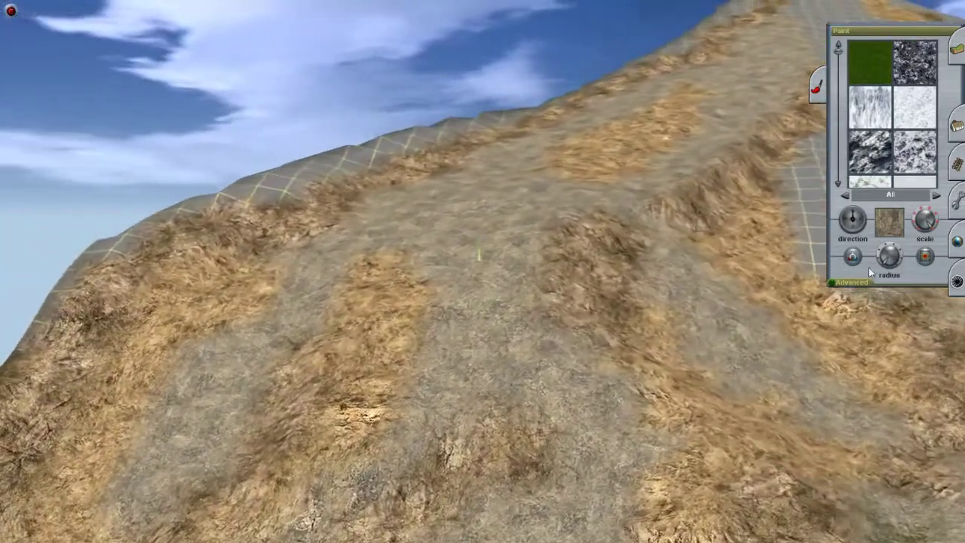
{"action": "key", "text": "Right"}
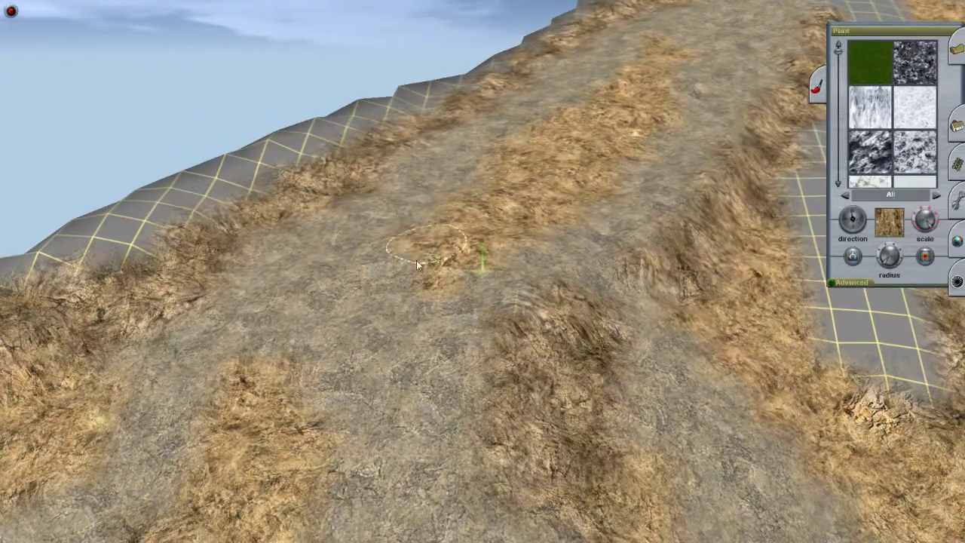
Step: Paint a new dry-grass band down the slope and cover the bare grid strip with ground texture
{"action": "mouse_move", "coordinate": [416, 260]}
{"action": "left_mouse_down"}
{"action": "mouse_move", "coordinate": [384, 280]}
{"action": "mouse_move", "coordinate": [455, 217]}
{"action": "mouse_move", "coordinate": [285, 342]}
{"action": "mouse_move", "coordinate": [378, 307]}
{"action": "mouse_move", "coordinate": [331, 373]}
{"action": "mouse_move", "coordinate": [309, 446]}
{"action": "mouse_move", "coordinate": [352, 379]}
{"action": "mouse_move", "coordinate": [492, 269]}
{"action": "left_mouse_up"}
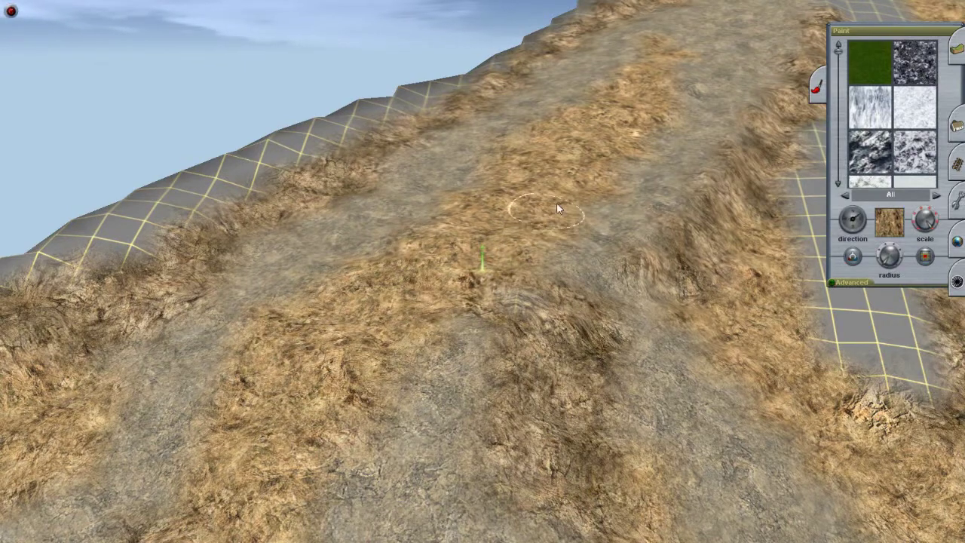
{"action": "mouse_move", "coordinate": [491, 336]}
{"action": "right_mouse_down"}
{"action": "mouse_move", "coordinate": [478, 391]}
{"action": "mouse_move", "coordinate": [493, 334]}
{"action": "mouse_move", "coordinate": [441, 286]}
{"action": "mouse_move", "coordinate": [534, 264]}
{"action": "mouse_move", "coordinate": [535, 242]}
{"action": "mouse_move", "coordinate": [807, 237]}
{"action": "mouse_move", "coordinate": [577, 263]}
{"action": "mouse_move", "coordinate": [483, 251]}
{"action": "mouse_move", "coordinate": [730, 296]}
{"action": "right_mouse_up"}
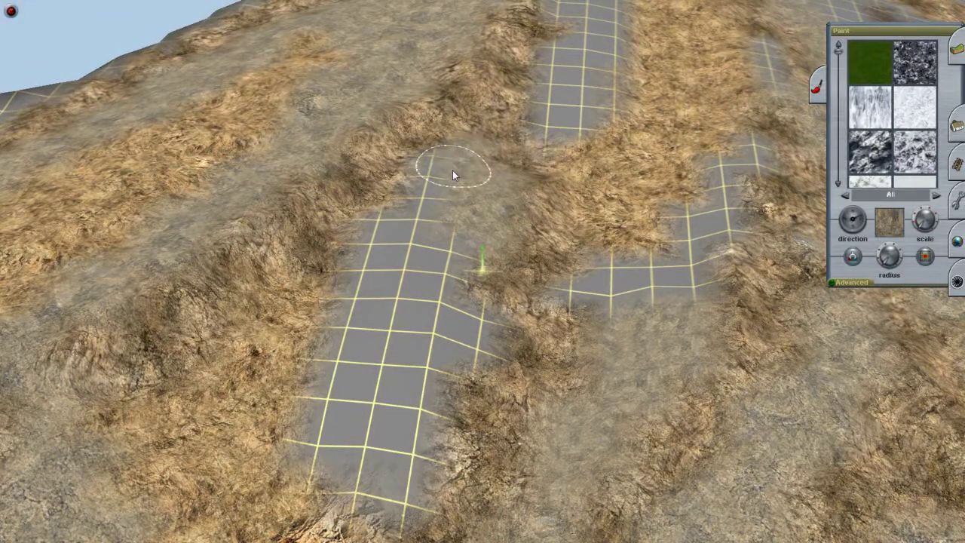
{"action": "mouse_move", "coordinate": [378, 283]}
{"action": "left_mouse_down"}
{"action": "mouse_move", "coordinate": [355, 396]}
{"action": "mouse_move", "coordinate": [369, 477]}
{"action": "mouse_move", "coordinate": [391, 460]}
{"action": "mouse_move", "coordinate": [405, 332]}
{"action": "mouse_move", "coordinate": [424, 361]}
{"action": "left_mouse_up"}
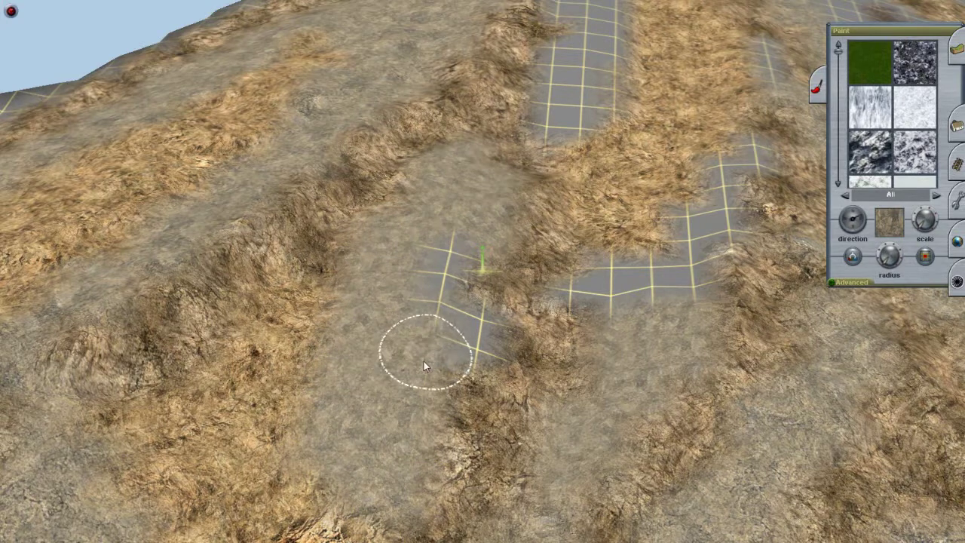
{"action": "left_click_drag", "start_coordinate": [462, 332], "coordinate": [448, 249]}
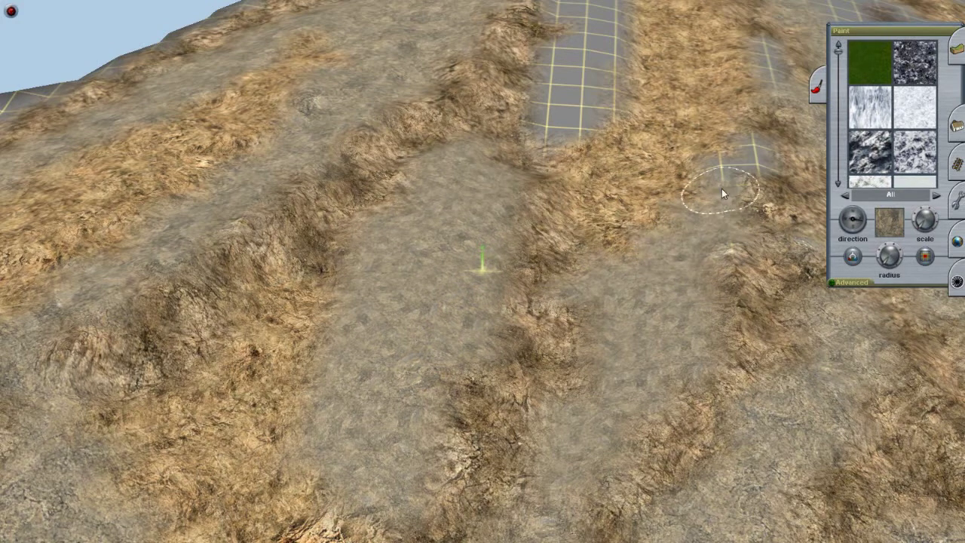
Step: Orbit the camera around the hill to inspect the stepped ledges and the gridded ridge
{"action": "key", "text": "Left"}
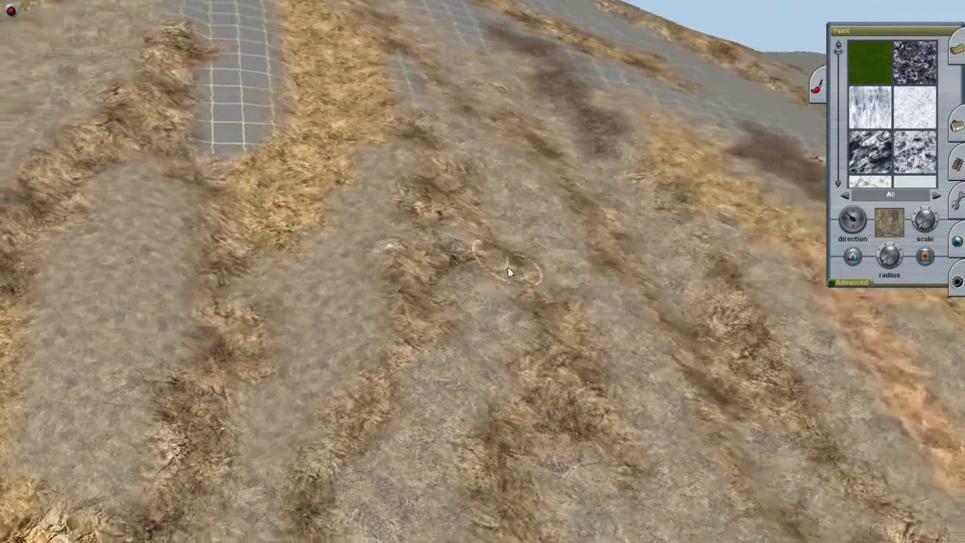
{"action": "key", "text": "Left"}
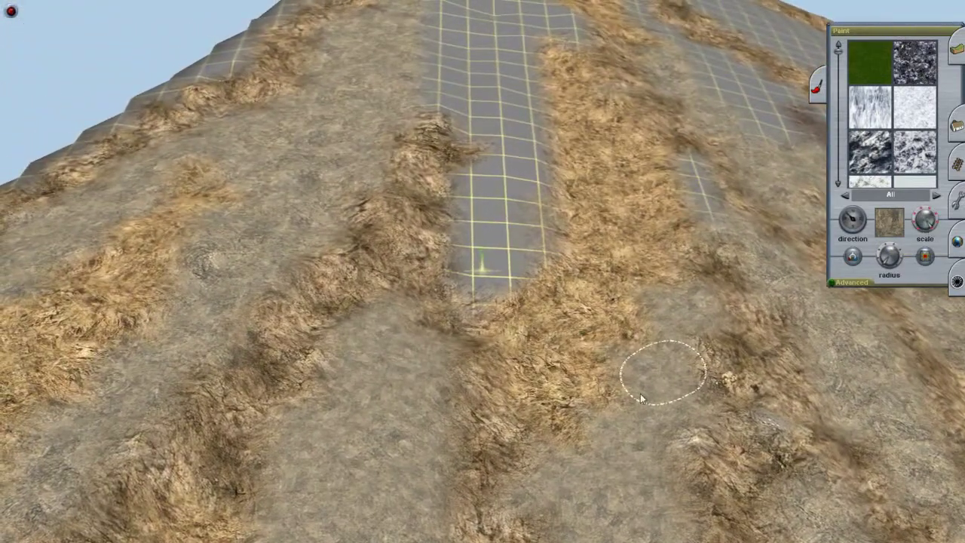
{"action": "key", "text": "Down"}
{"action": "key", "text": "Up"}
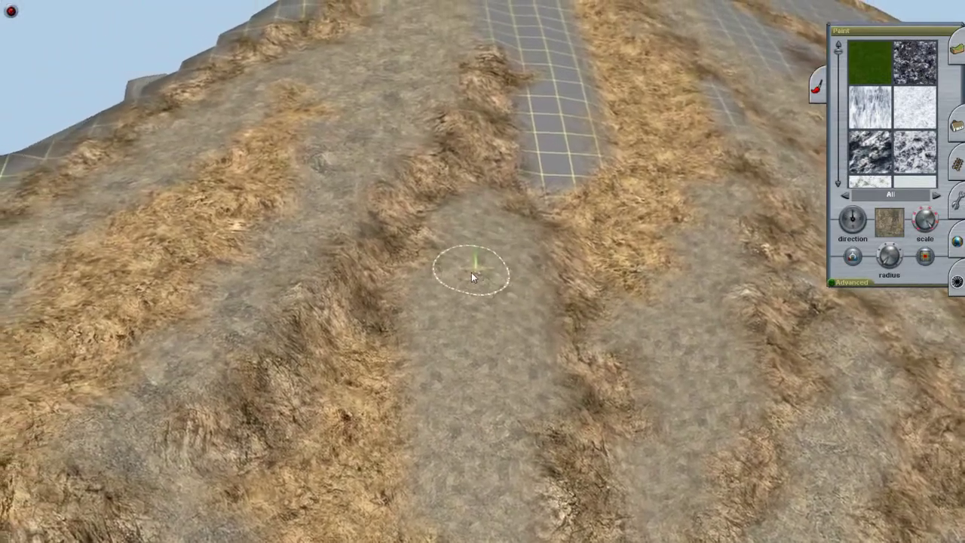
{"action": "key", "text": "Up"}
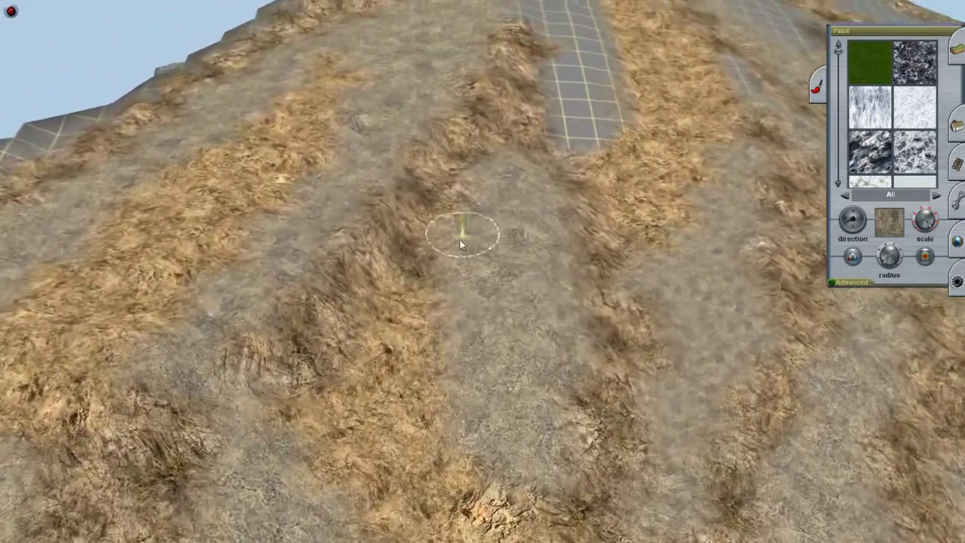
{"action": "key", "text": "Right"}
{"action": "key", "text": "Right"}
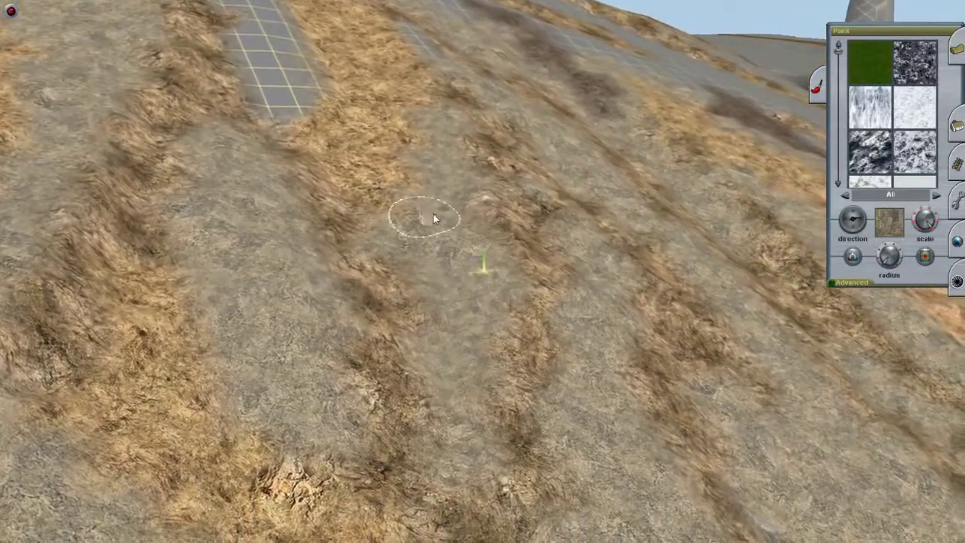
{"action": "key", "text": "Left"}
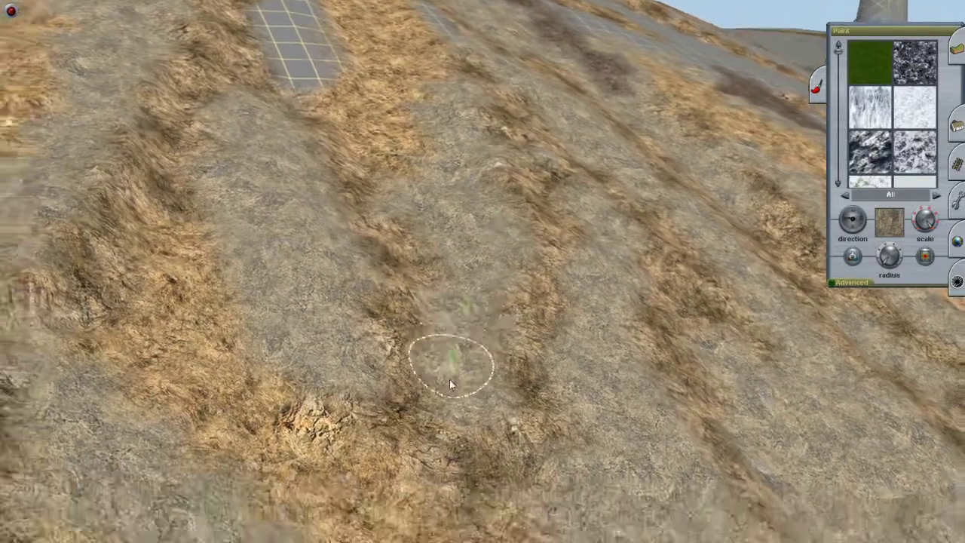
{"action": "key", "text": "Left"}
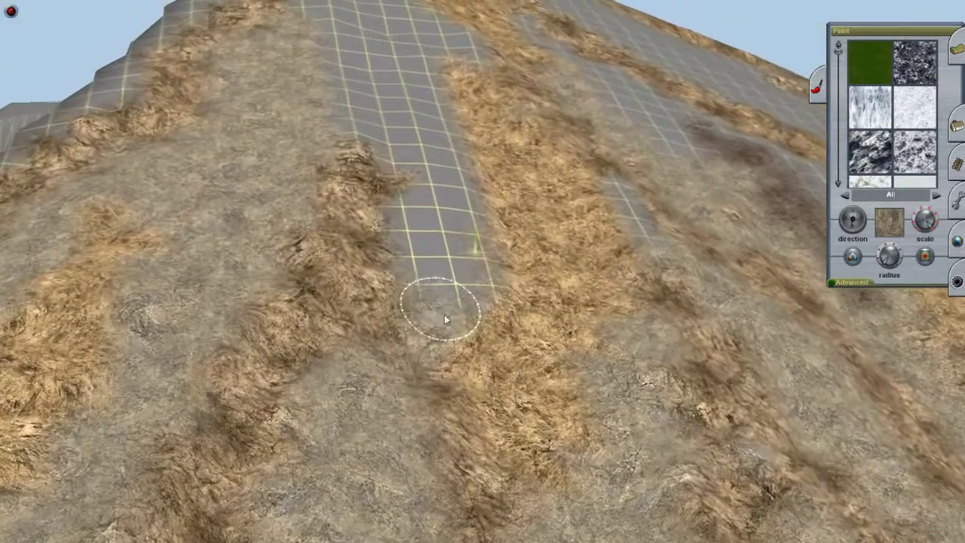
{"action": "key", "text": "Right"}
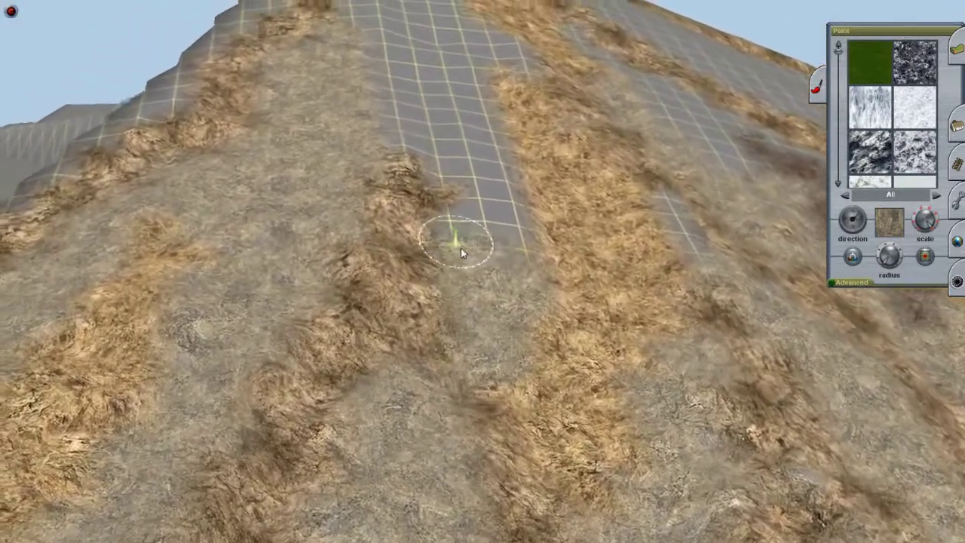
{"action": "key", "text": "Left"}
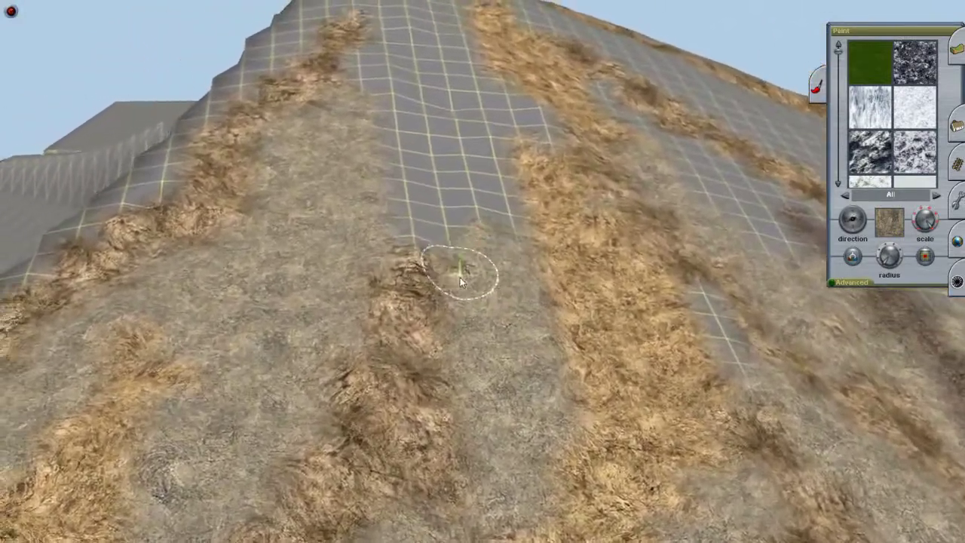
{"action": "key", "text": "Right"}
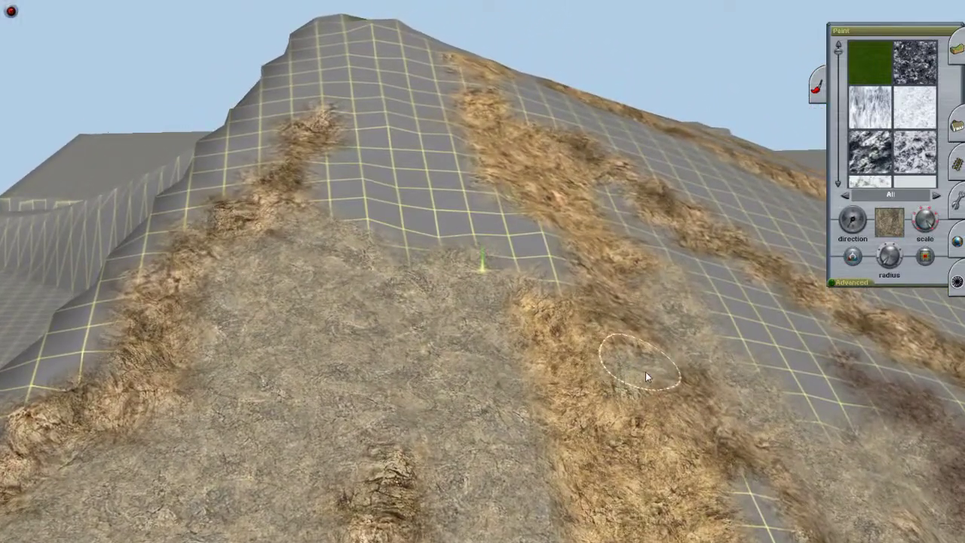
{"action": "key", "text": "Right"}
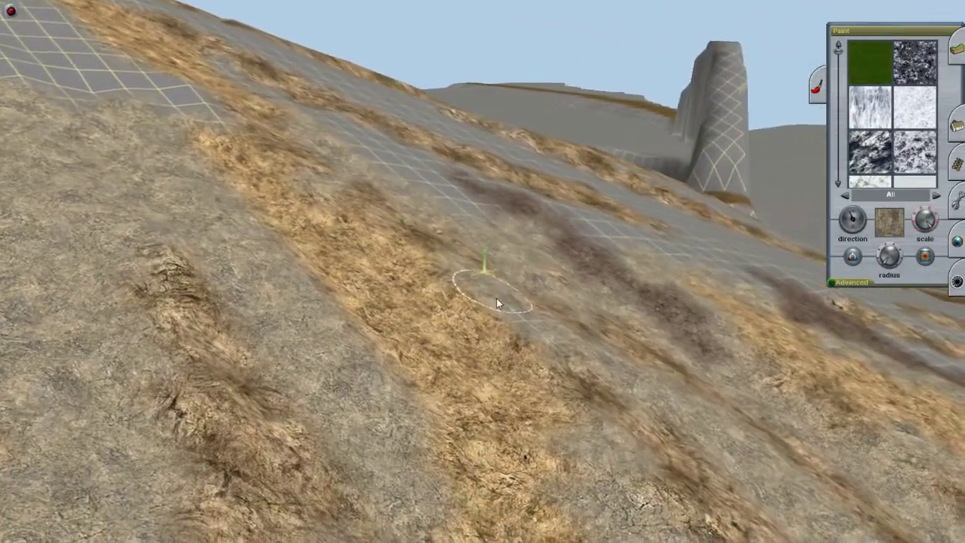
{"action": "key", "text": "Left"}
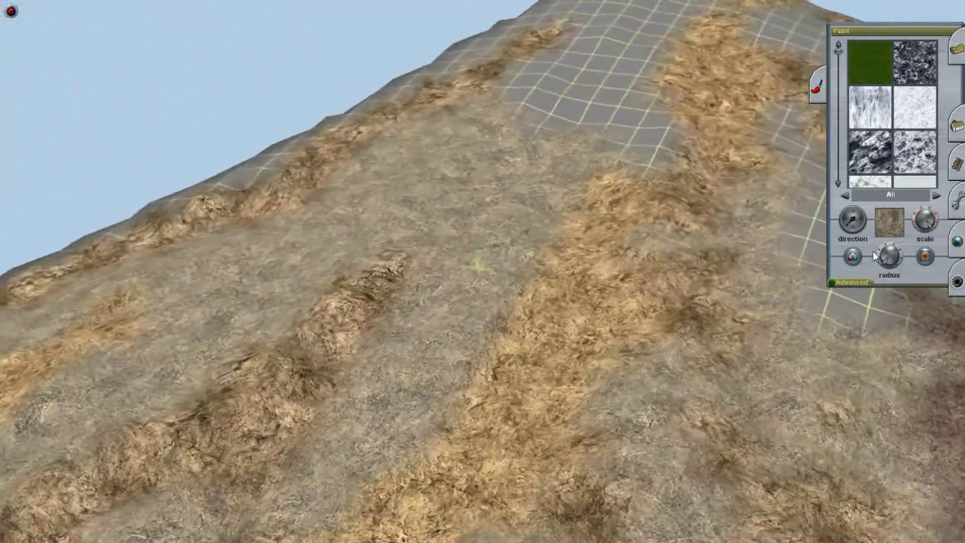
{"action": "key", "text": "Left"}
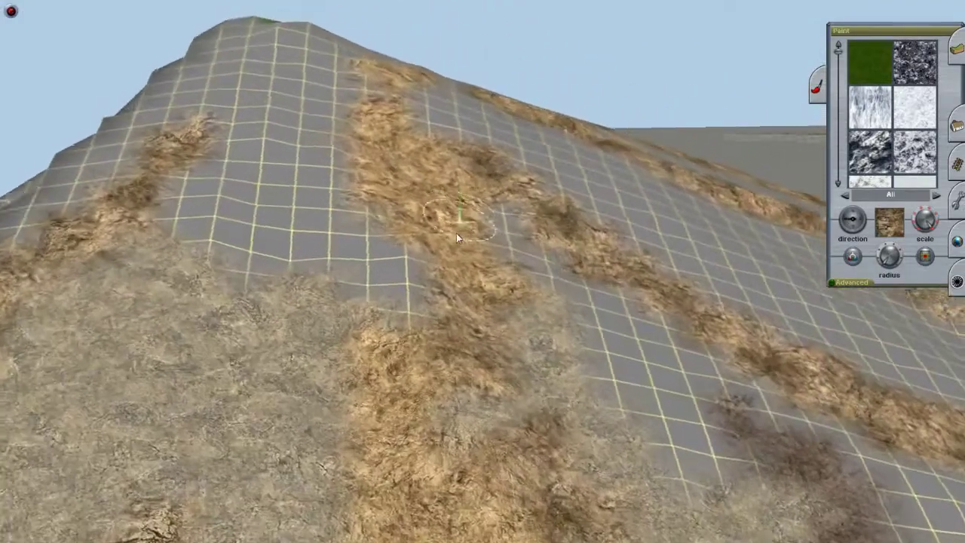
{"action": "key", "text": "Up"}
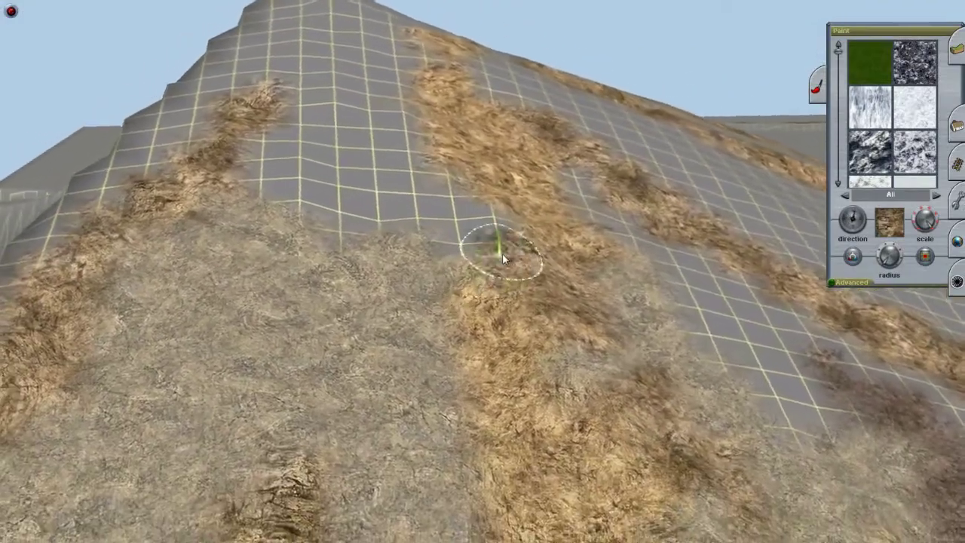
{"action": "key", "text": "Down"}
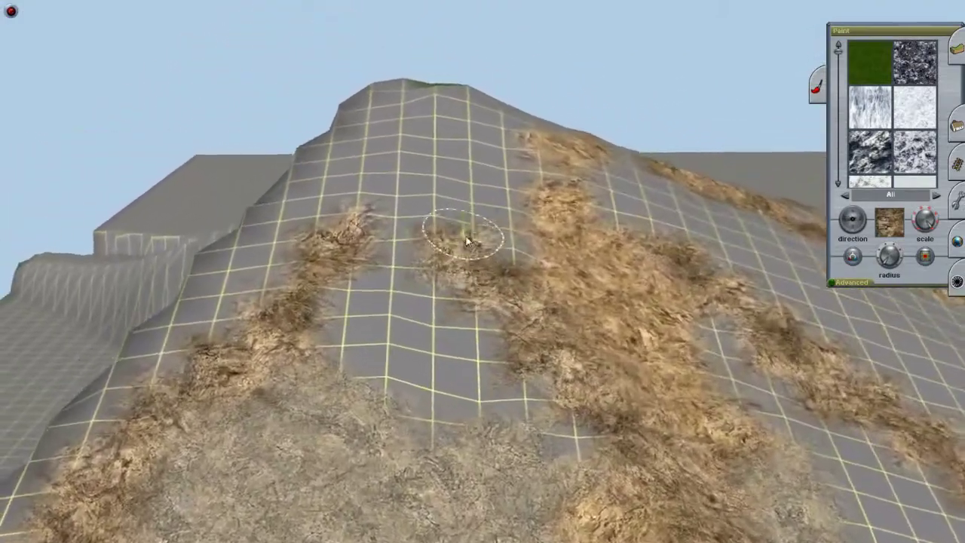
{"action": "key", "text": "Left"}
{"action": "key", "text": "Up"}
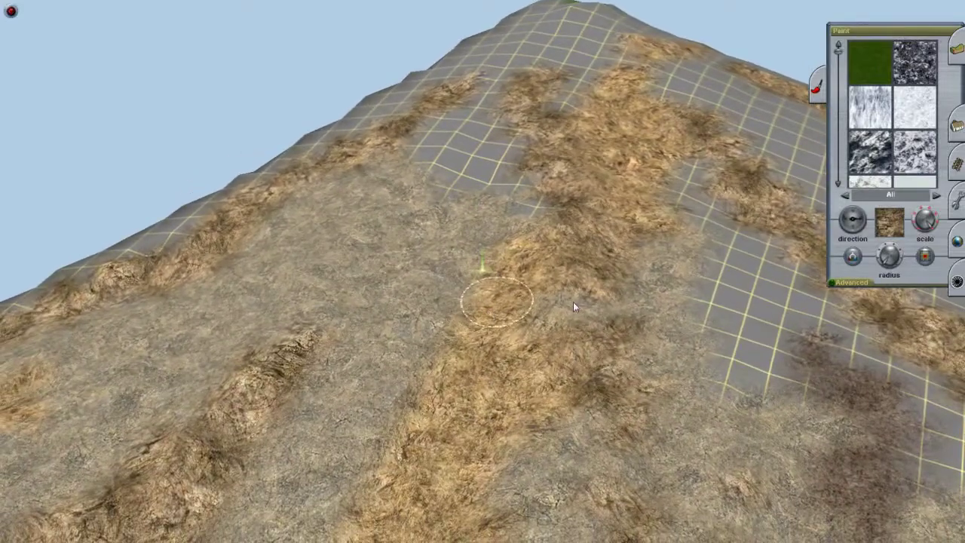
{"action": "key", "text": "Right"}
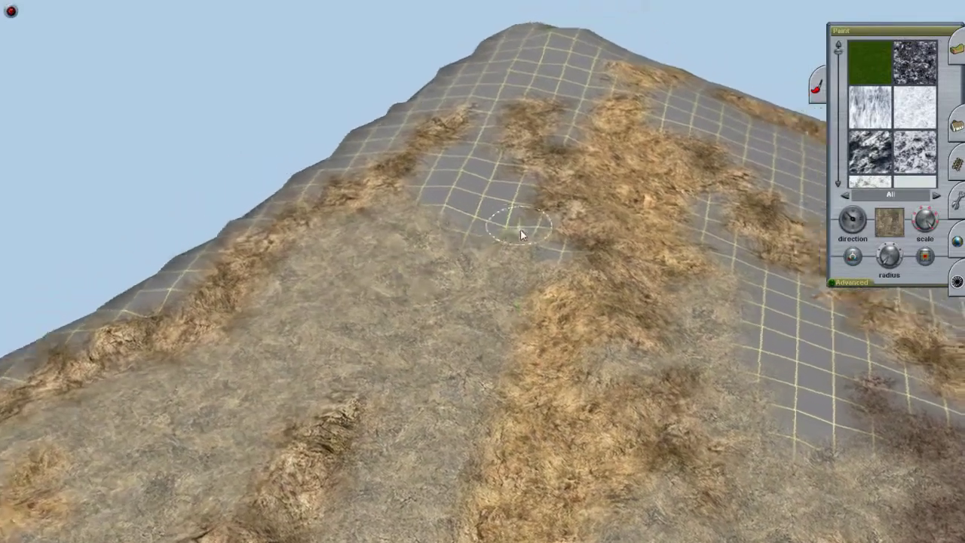
{"action": "key", "text": "Right"}
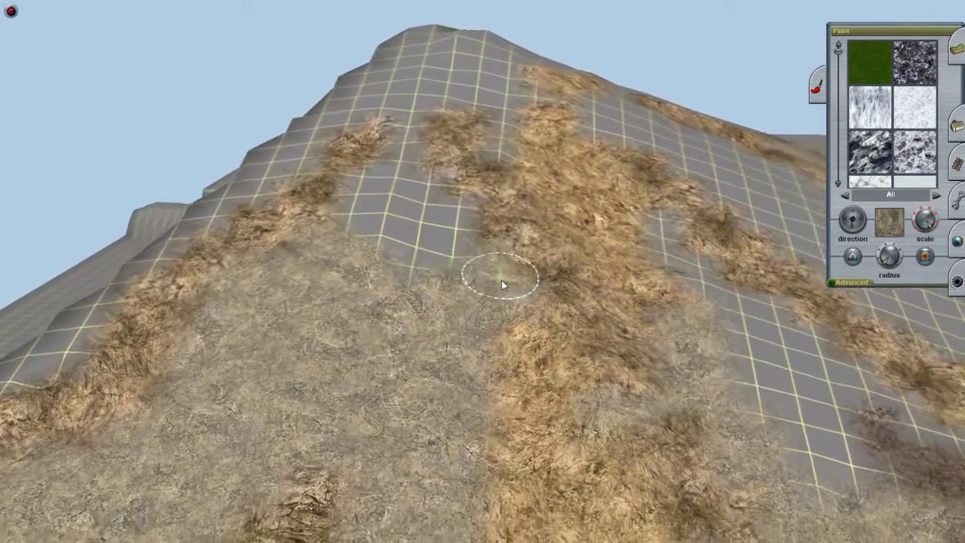
{"action": "key", "text": "Left"}
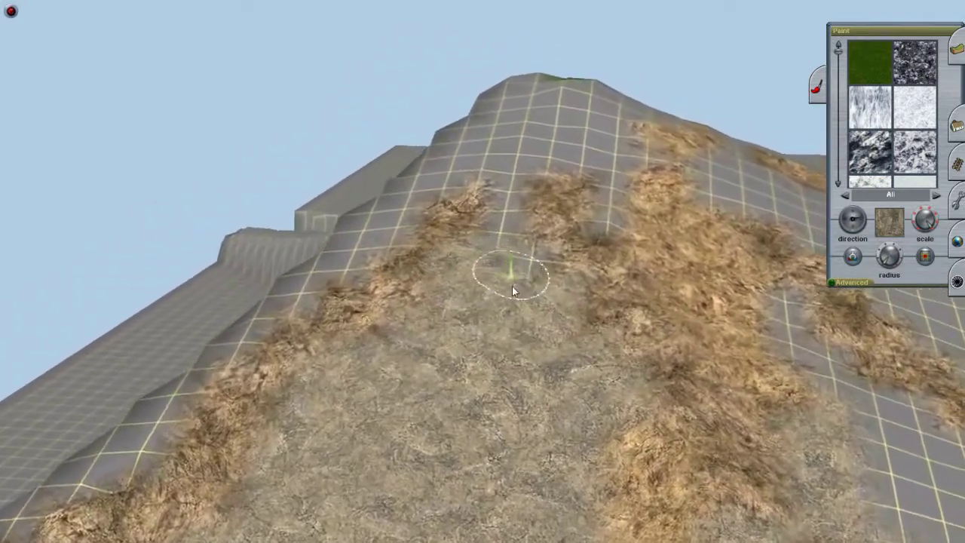
{"action": "key", "text": "Left"}
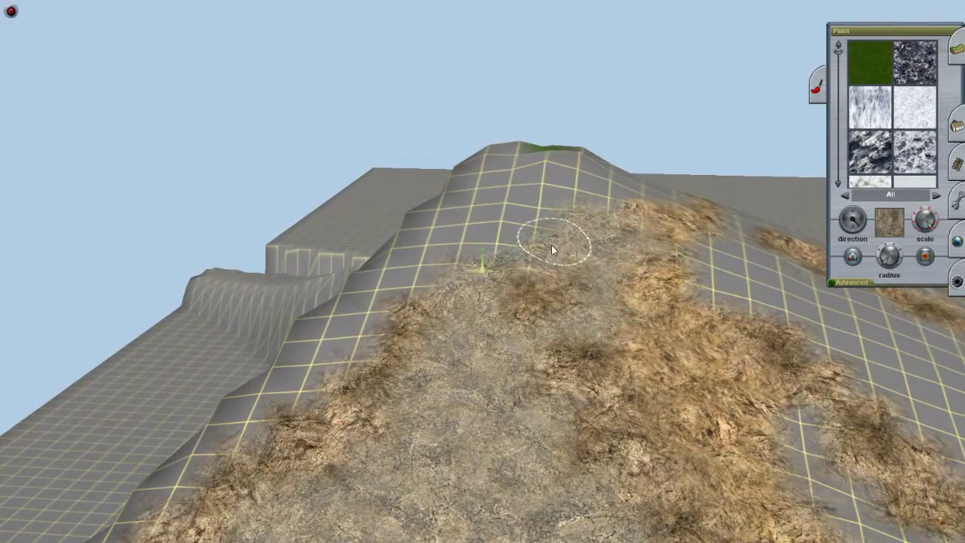
{"action": "key", "text": "Up"}
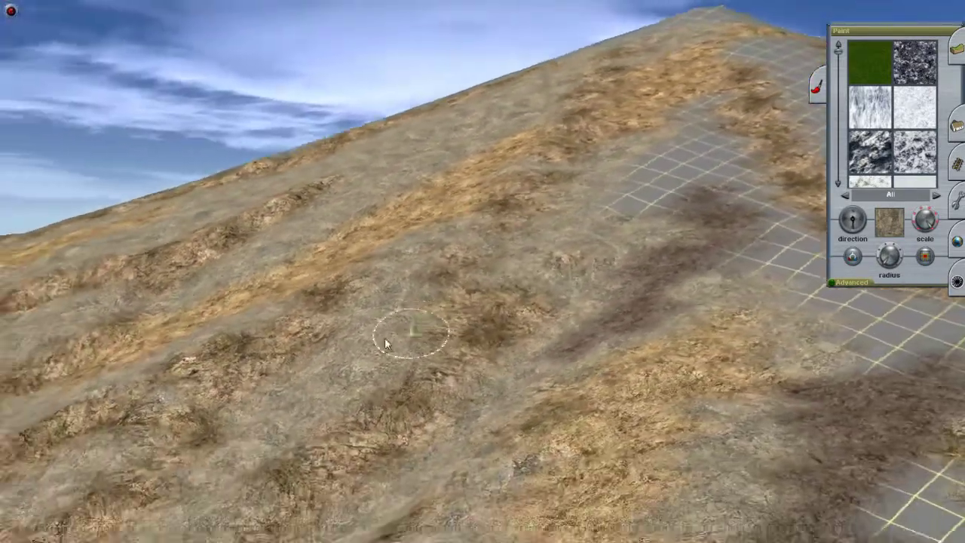
{"action": "key", "text": "Up"}
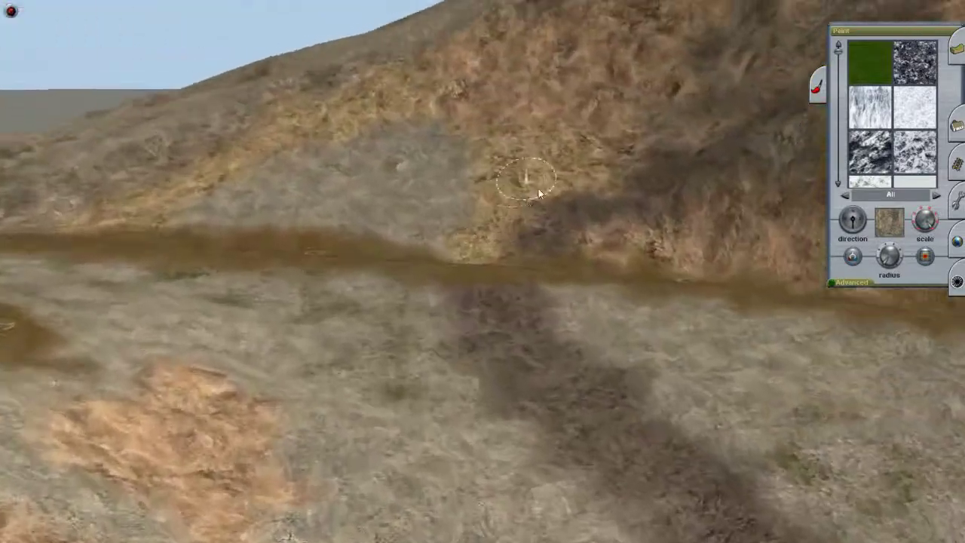
{"action": "key", "text": "Right"}
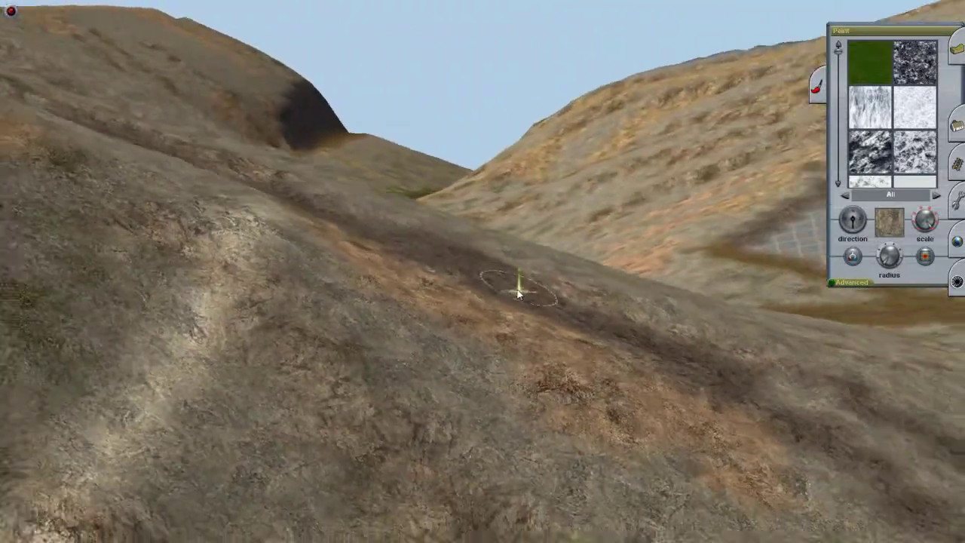
{"action": "key", "text": "Right"}
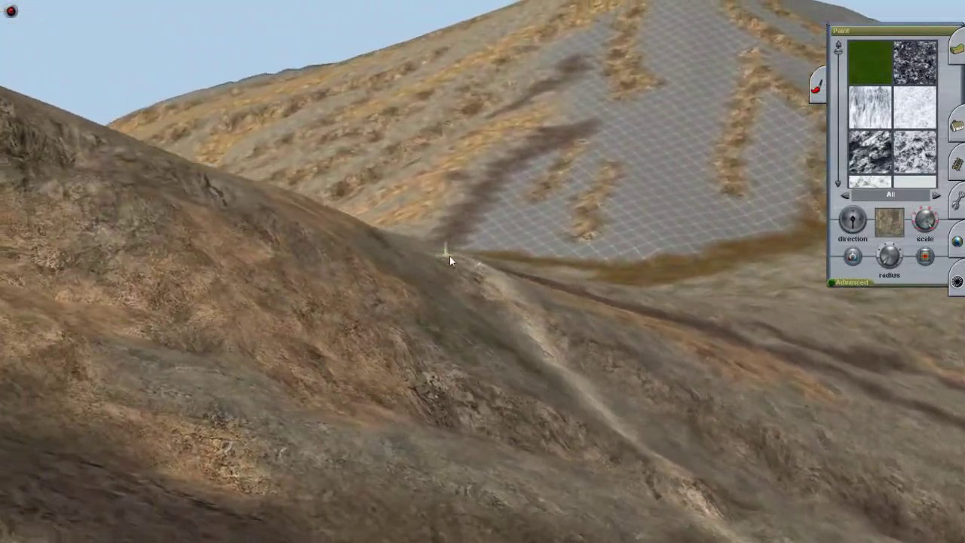
{"action": "key", "text": "Left"}
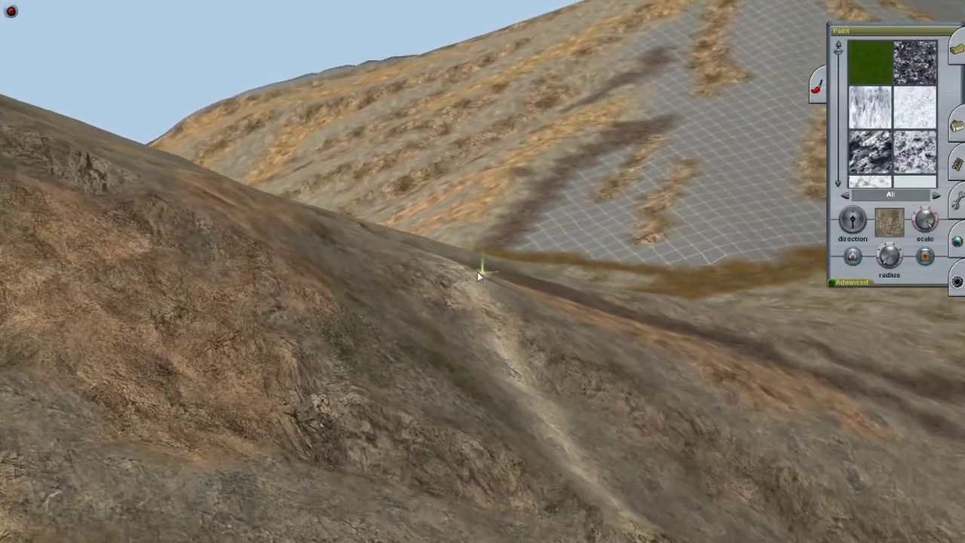
{"action": "key", "text": "Left"}
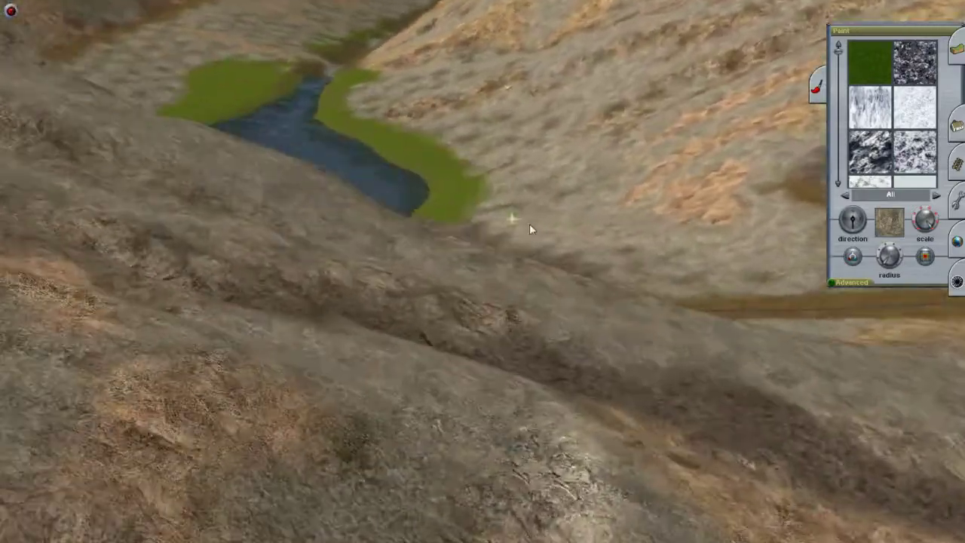
{"action": "key", "text": "Up"}
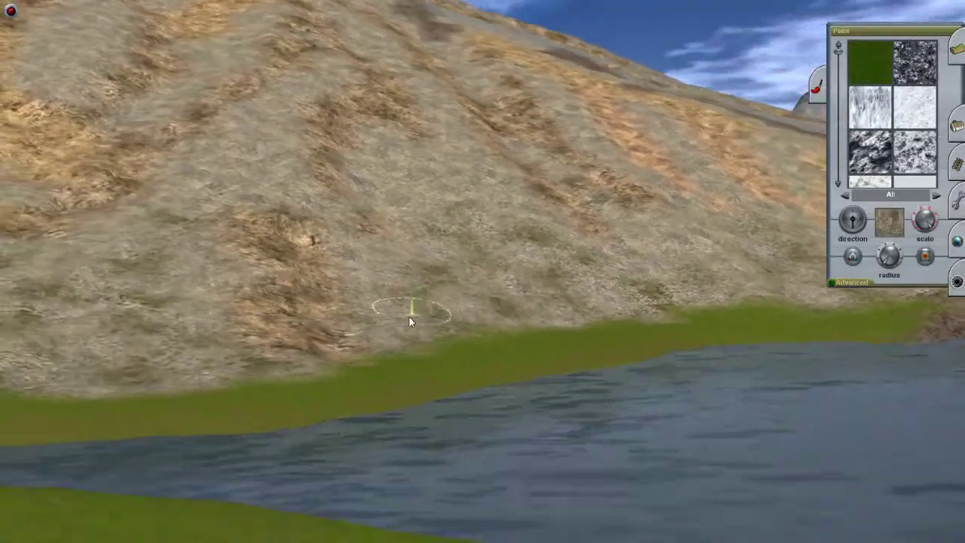
{"action": "key", "text": "Up"}
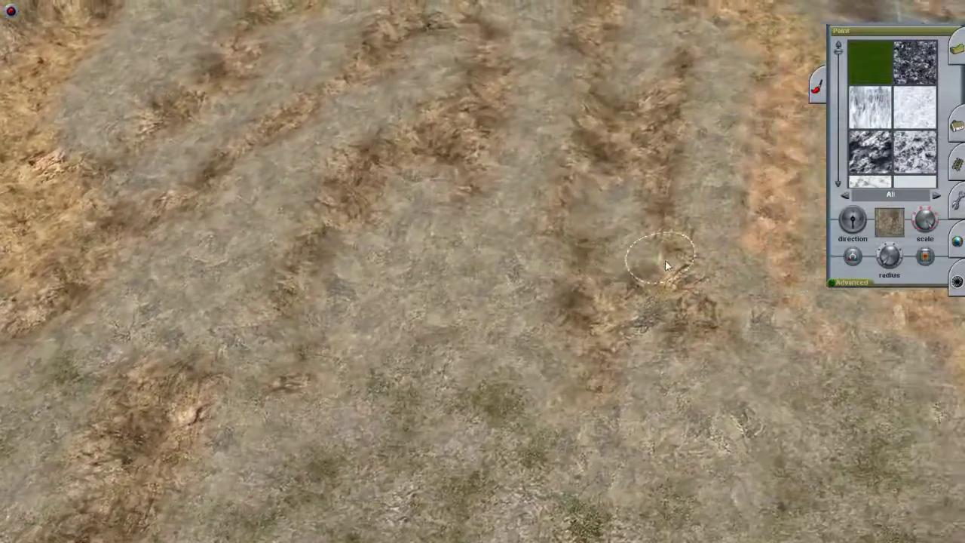
{"action": "key", "text": "Down"}
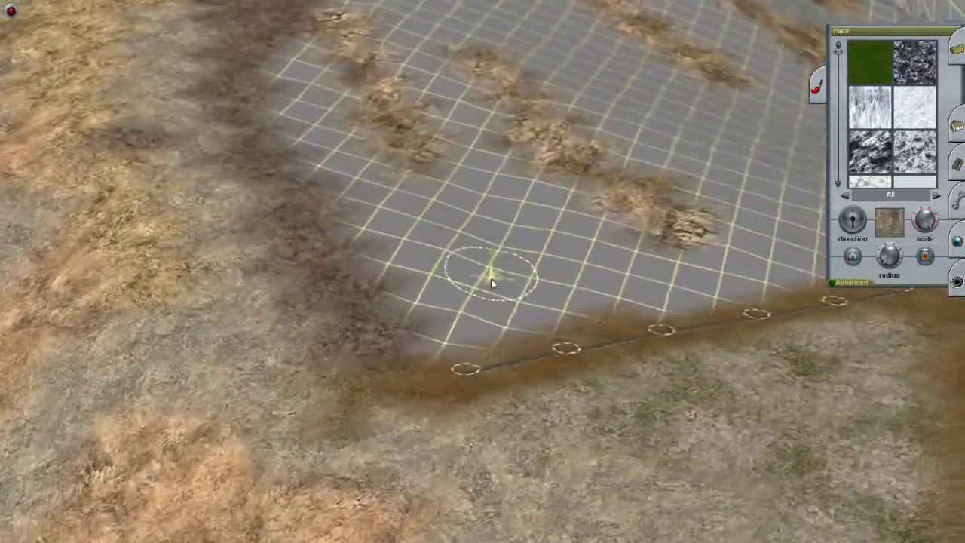
Step: Paint grass texture over the grey grid cells running down the hillside
{"action": "key", "text": "Right"}
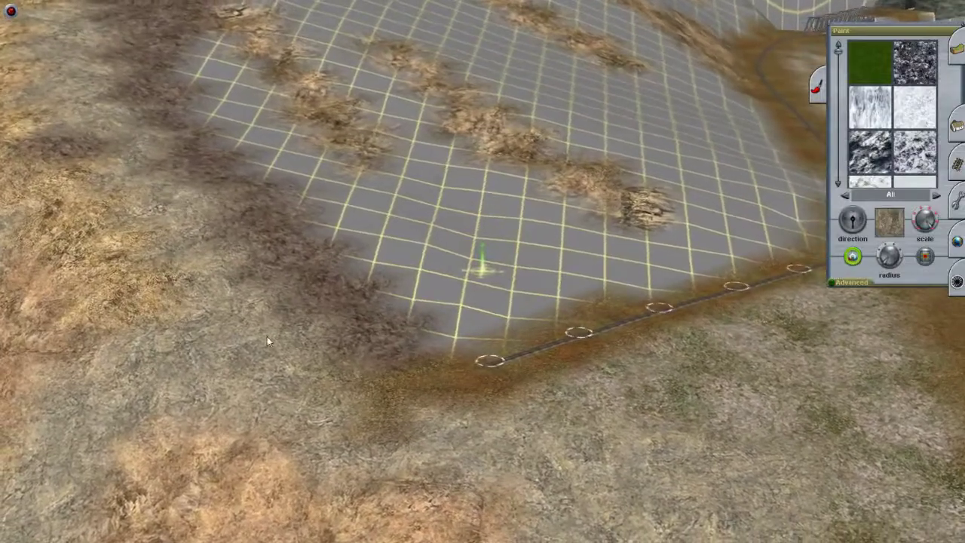
{"action": "key", "text": "Left"}
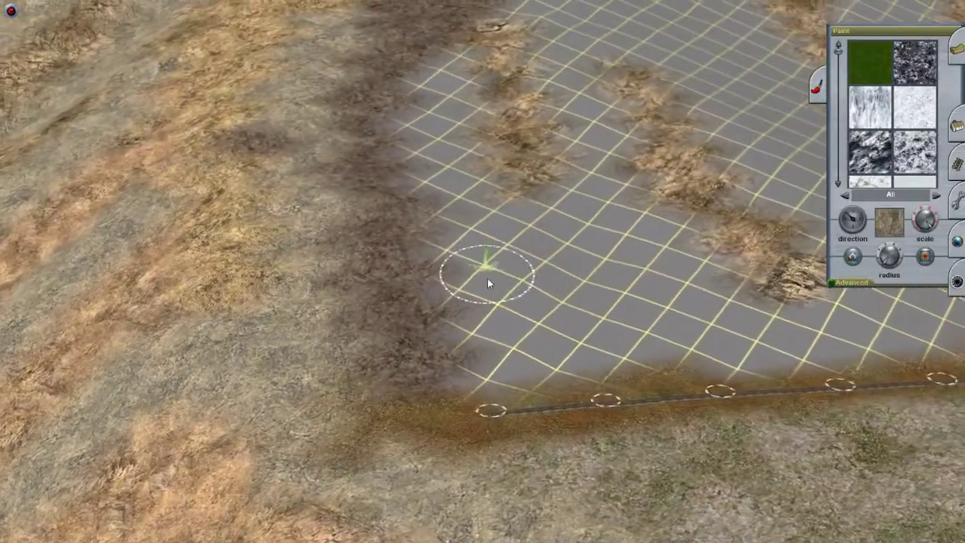
{"action": "key", "text": "Down"}
{"action": "mouse_move", "coordinate": [482, 298]}
{"action": "left_mouse_down"}
{"action": "mouse_move", "coordinate": [489, 306]}
{"action": "mouse_move", "coordinate": [483, 258]}
{"action": "mouse_move", "coordinate": [507, 287]}
{"action": "left_mouse_up"}
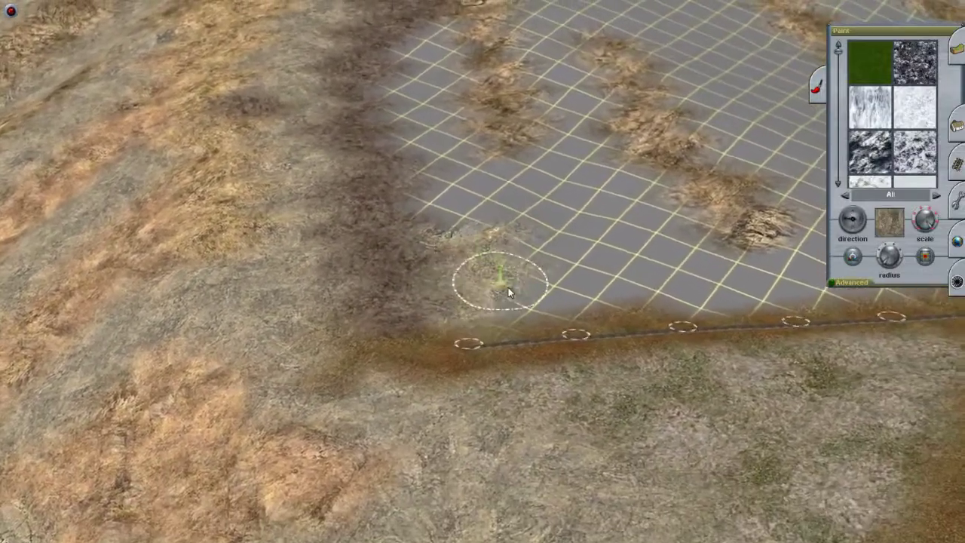
{"action": "key", "text": "Up"}
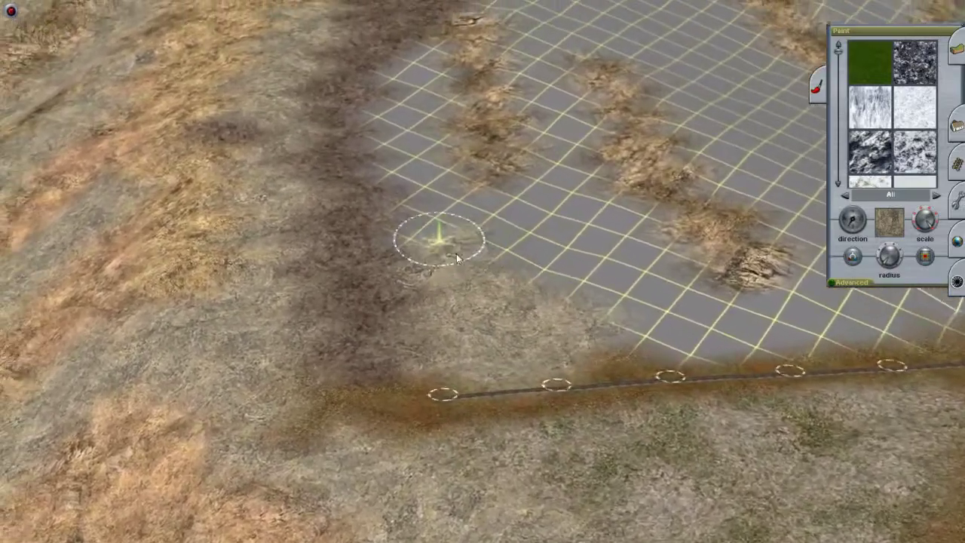
{"action": "key", "text": "Up"}
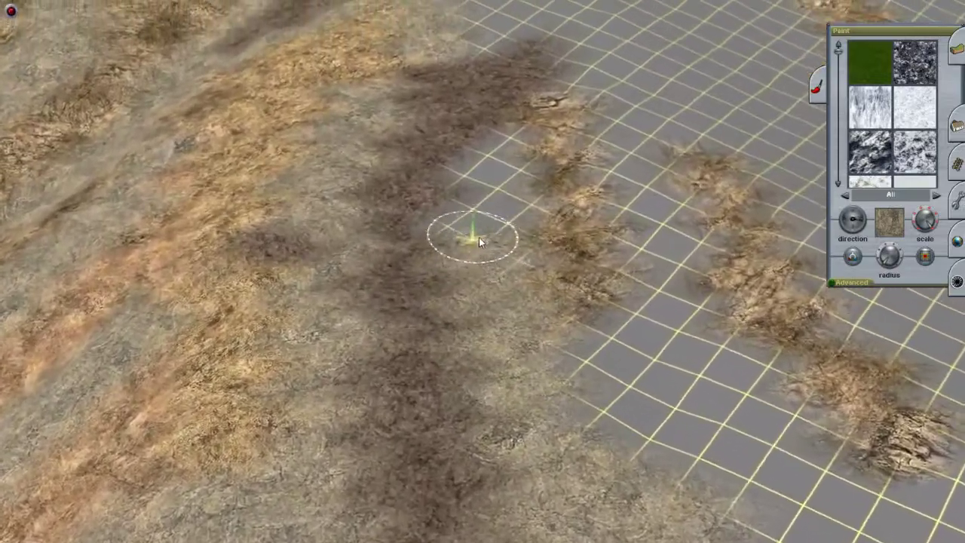
{"action": "key", "text": "Up"}
{"action": "mouse_move", "coordinate": [479, 240]}
{"action": "left_mouse_down"}
{"action": "mouse_move", "coordinate": [478, 231]}
{"action": "mouse_move", "coordinate": [484, 335]}
{"action": "left_mouse_up"}
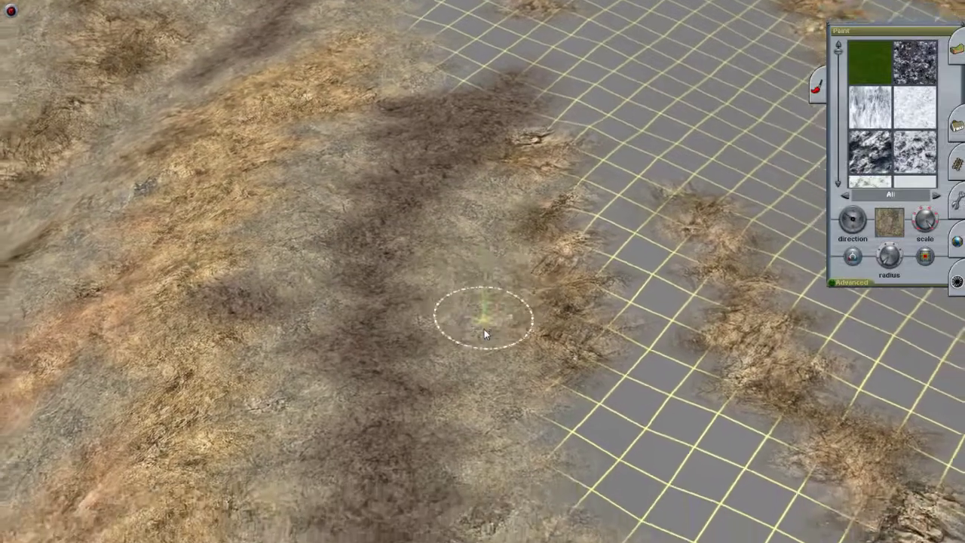
Step: Turn toward the right-hand track and paint grass over the nearby grey grid
{"action": "key", "text": "Down"}
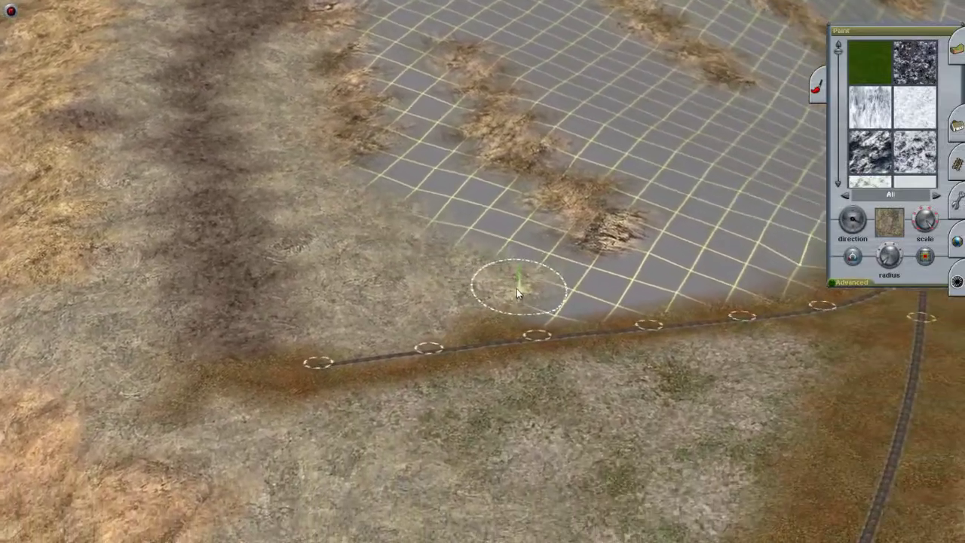
{"action": "key", "text": "Right"}
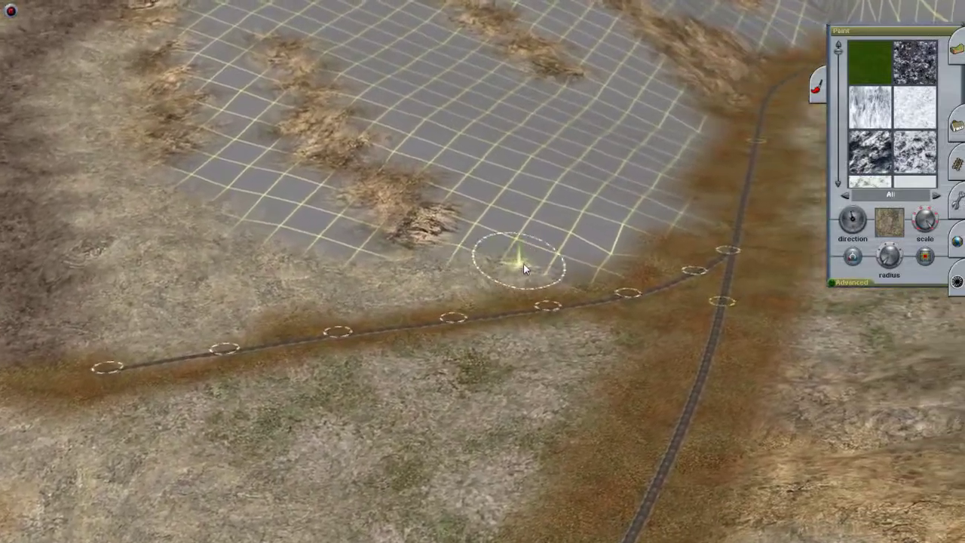
{"action": "key", "text": "Right"}
{"action": "key", "text": "Up"}
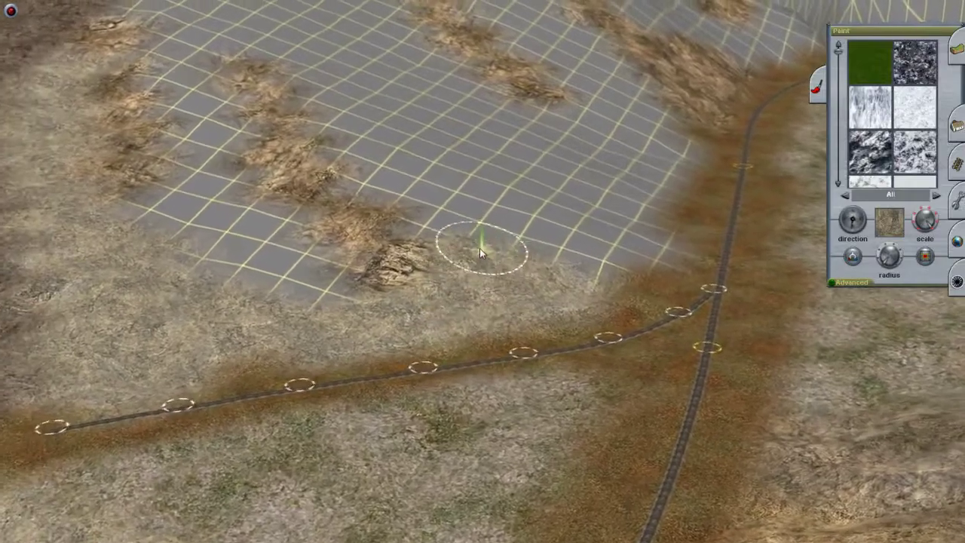
{"action": "key", "text": "Up"}
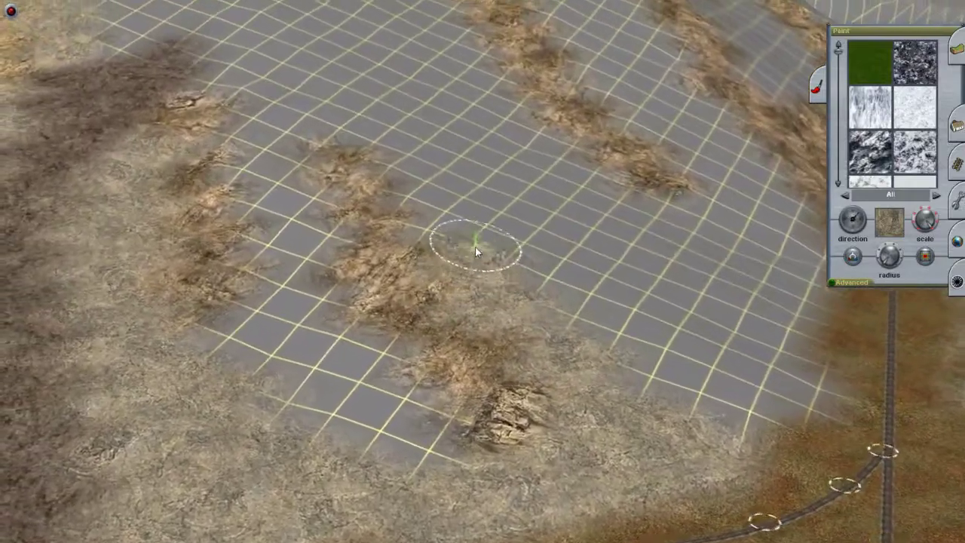
{"action": "key", "text": "Up"}
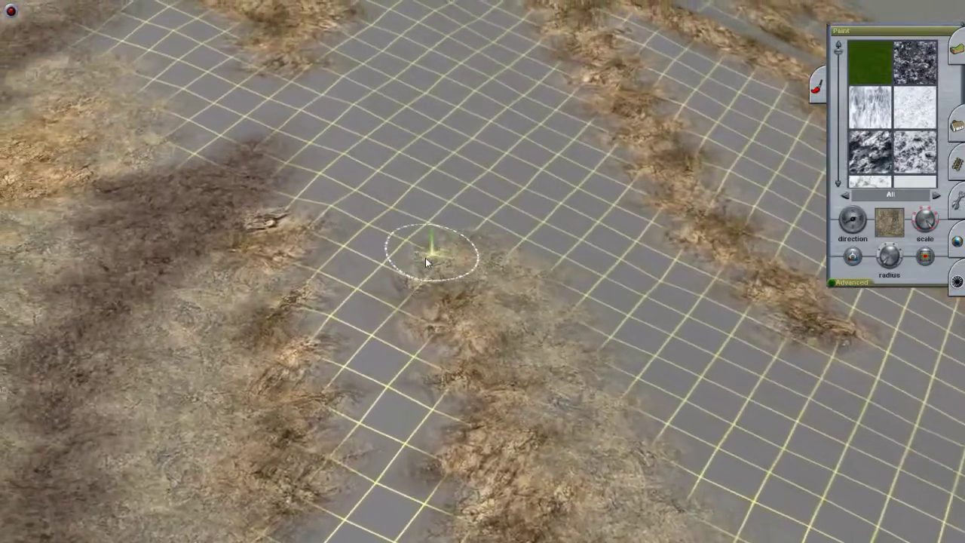
{"action": "mouse_move", "coordinate": [425, 258]}
{"action": "left_mouse_down"}
{"action": "mouse_move", "coordinate": [460, 300]}
{"action": "mouse_move", "coordinate": [492, 296]}
{"action": "mouse_move", "coordinate": [472, 283]}
{"action": "mouse_move", "coordinate": [498, 288]}
{"action": "mouse_move", "coordinate": [458, 308]}
{"action": "mouse_move", "coordinate": [446, 298]}
{"action": "mouse_move", "coordinate": [529, 291]}
{"action": "mouse_move", "coordinate": [525, 319]}
{"action": "mouse_move", "coordinate": [542, 313]}
{"action": "mouse_move", "coordinate": [497, 269]}
{"action": "mouse_move", "coordinate": [449, 262]}
{"action": "left_mouse_up"}
Step: Dab a small grass patch beside the track and check the painted slope from above
{"action": "key", "text": "Down"}
{"action": "key", "text": "Down"}
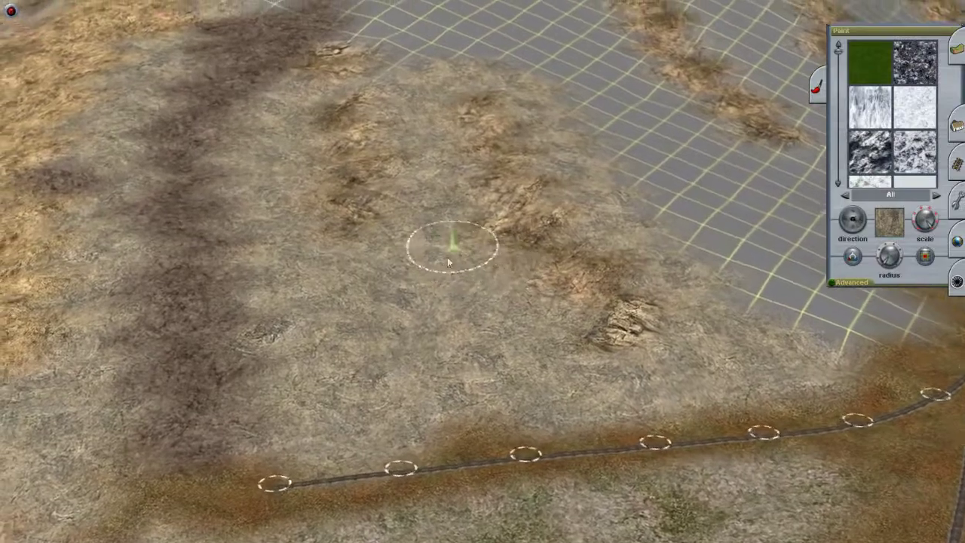
{"action": "key", "text": "Down"}
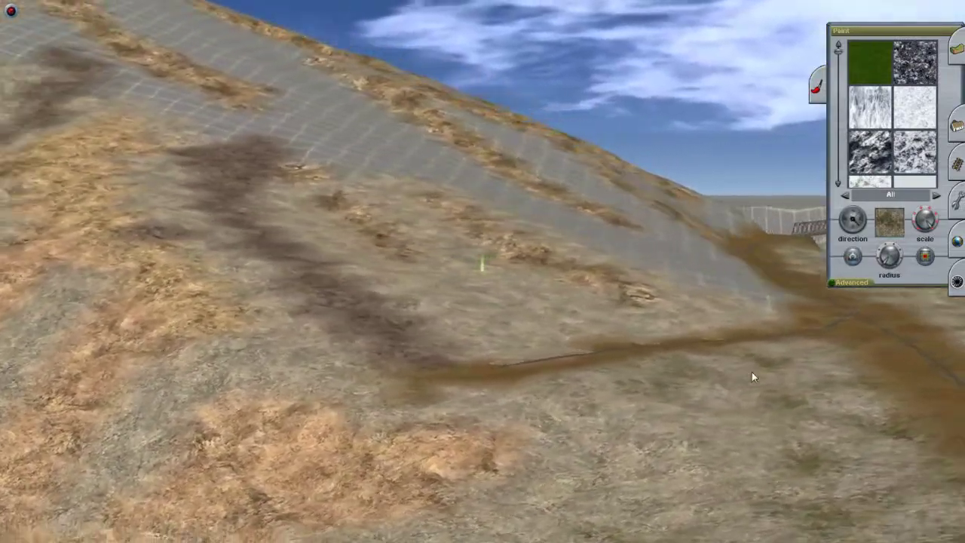
{"action": "key", "text": "Up"}
{"action": "left_click", "coordinate": [516, 393]}
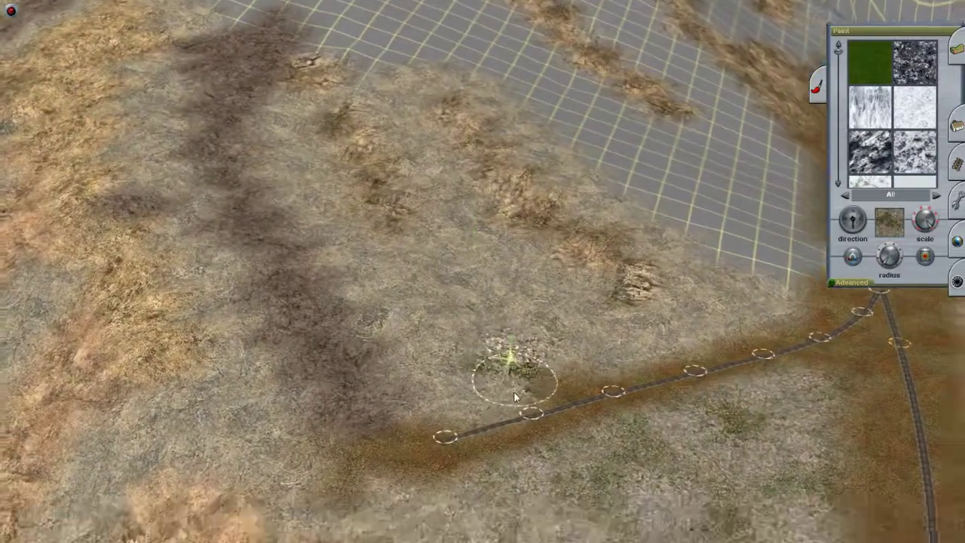
{"action": "key", "text": "Down"}
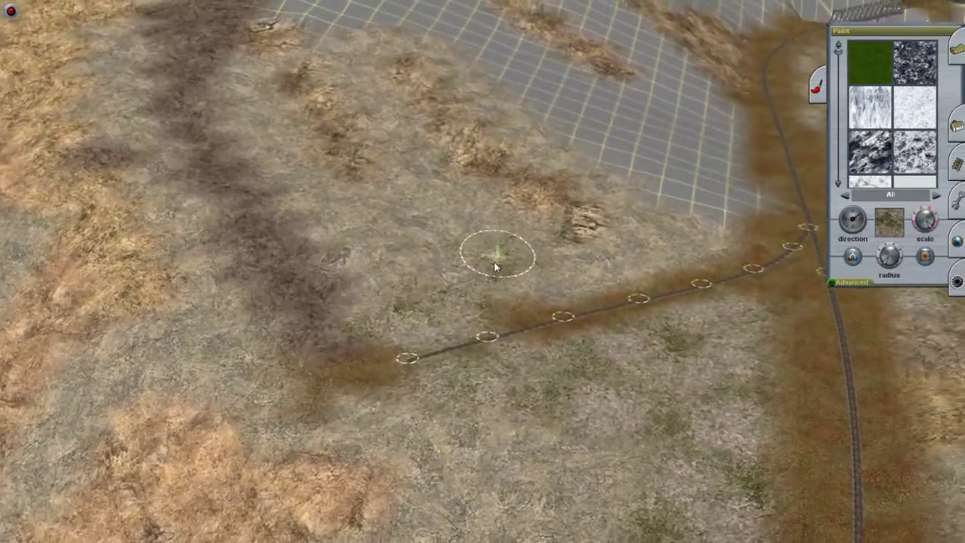
{"action": "key", "text": "Right"}
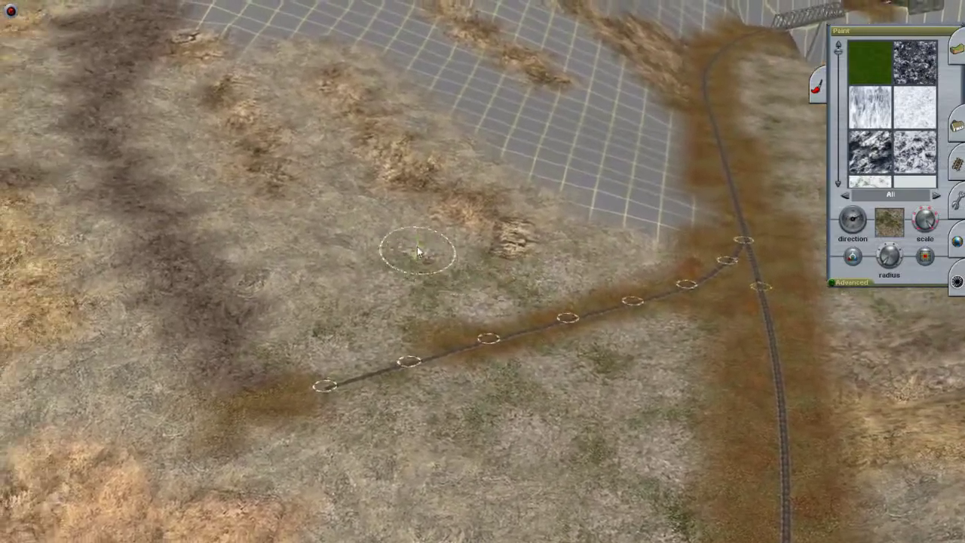
{"action": "key", "text": "Right"}
{"action": "key", "text": "Down"}
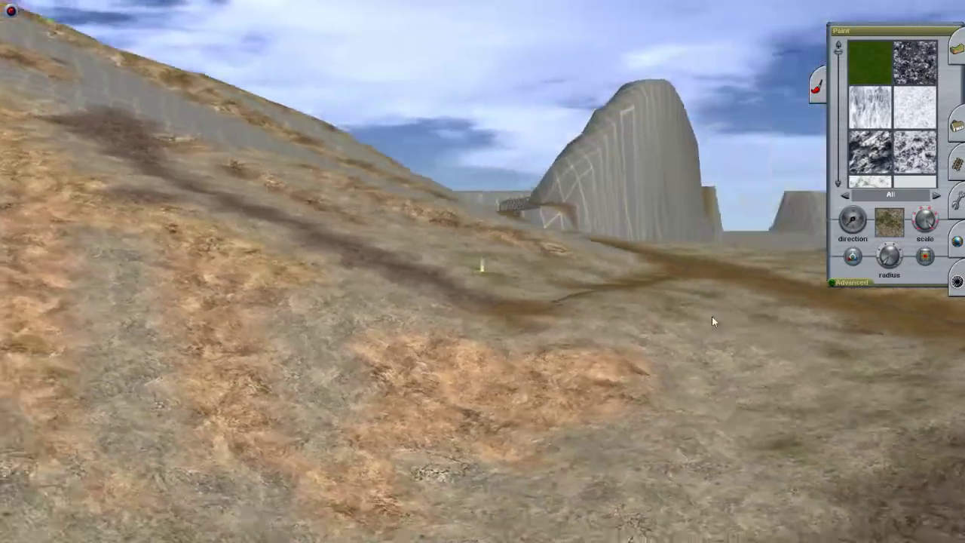
{"action": "key", "text": "Up"}
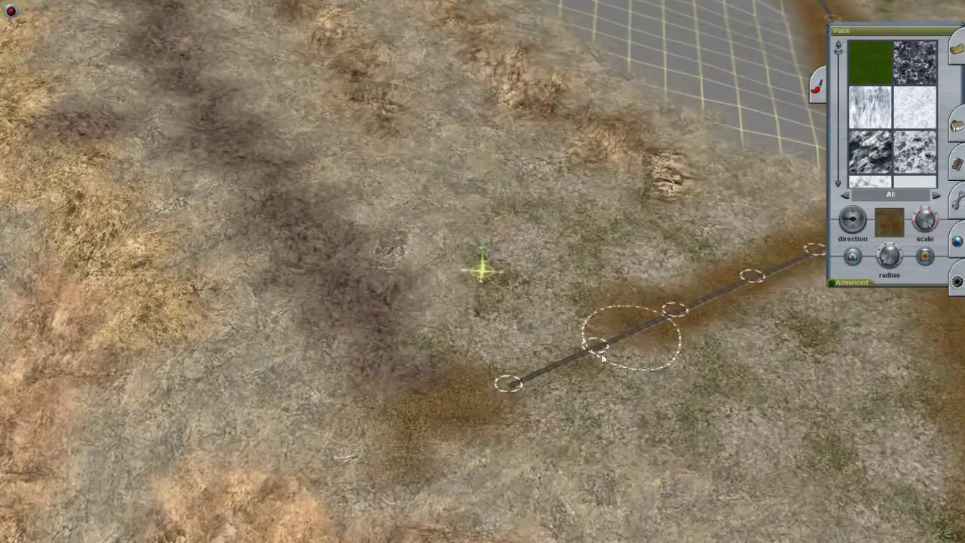
Step: Fill the grey gap at the end of the spur track with brown dirt texture
{"action": "mouse_move", "coordinate": [601, 355]}
{"action": "left_mouse_down"}
{"action": "mouse_move", "coordinate": [499, 387]}
{"action": "mouse_move", "coordinate": [583, 373]}
{"action": "left_mouse_up"}
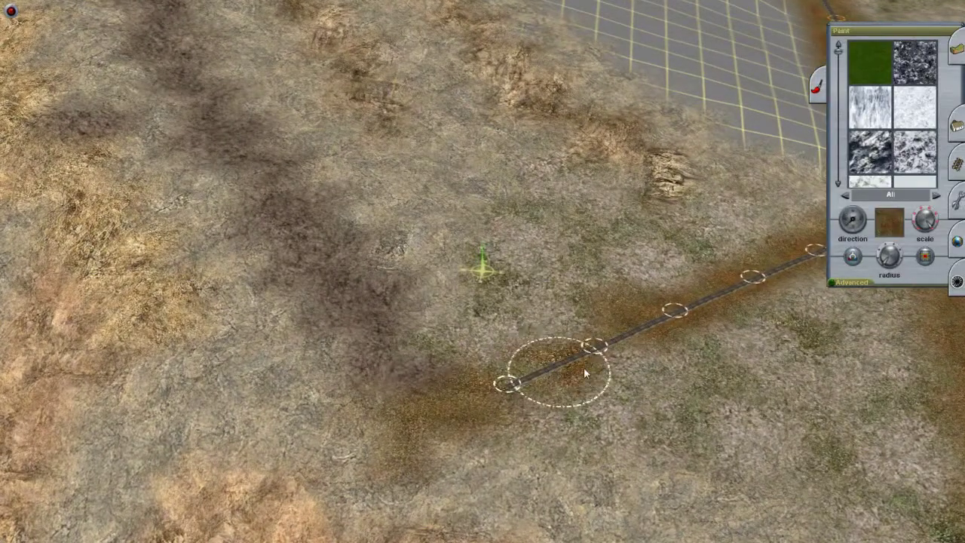
{"action": "key", "text": "Right"}
{"action": "key", "text": "Down"}
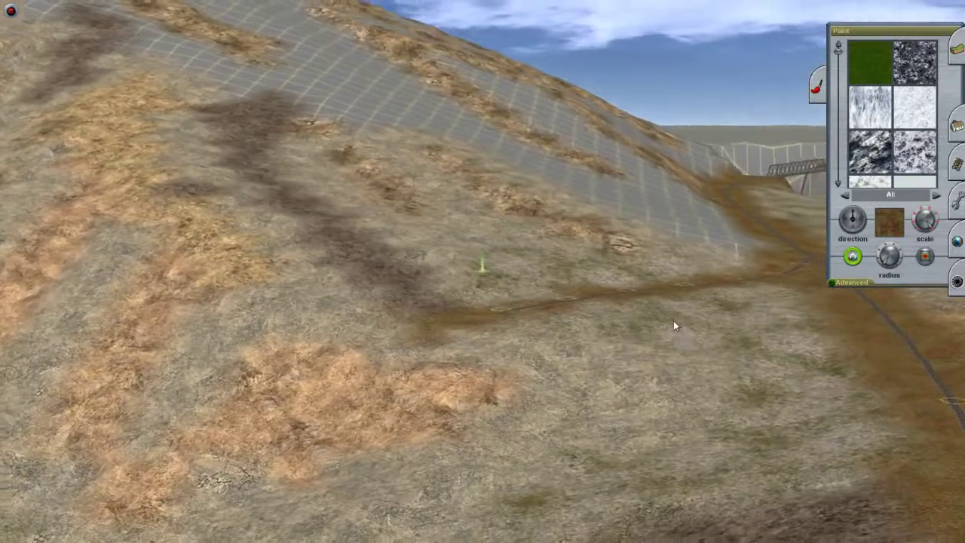
{"action": "key", "text": "Left"}
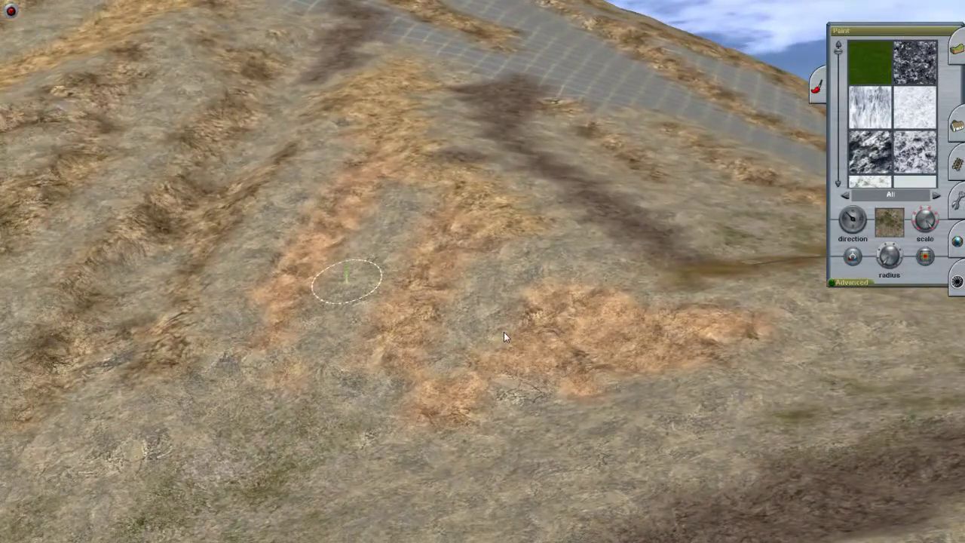
{"action": "key", "text": "Right"}
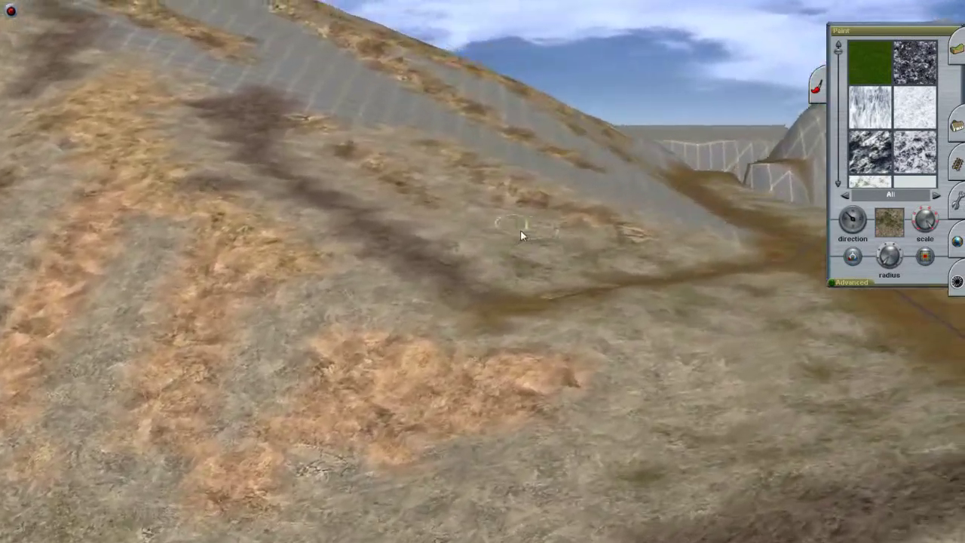
{"action": "key", "text": "Up"}
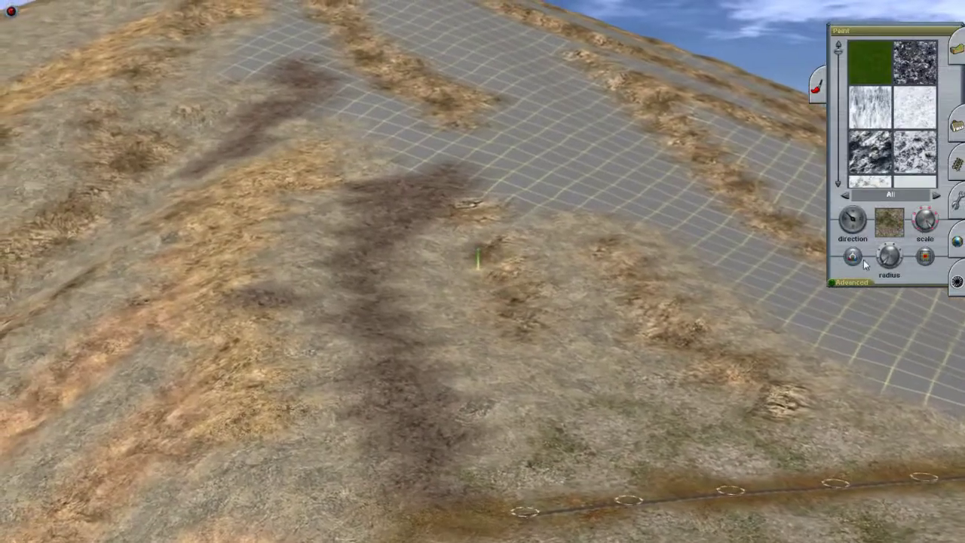
Step: Turn on the brush's extra paint mode and orbit the camera around the gridded hill toward the track
{"action": "left_click", "coordinate": [852, 257]}
{"action": "key", "text": "Left"}
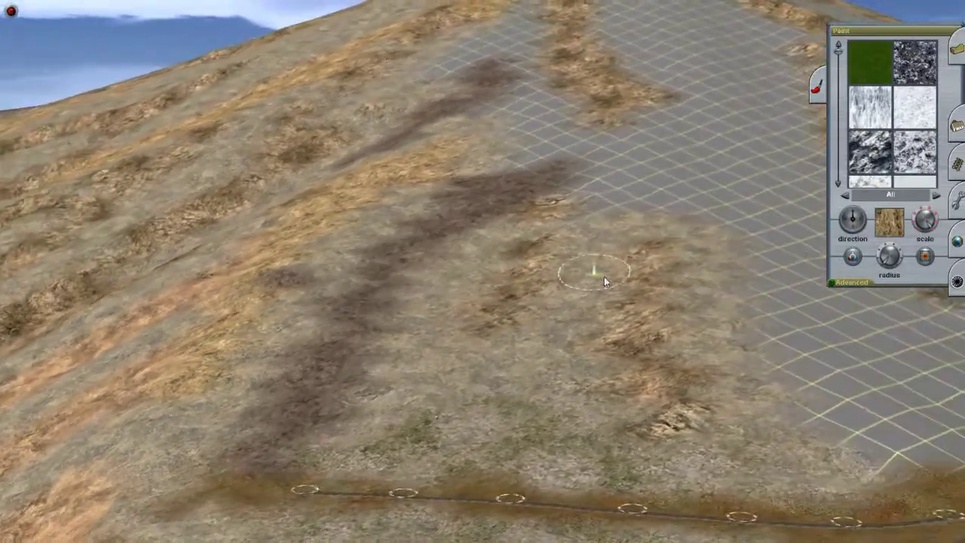
{"action": "key", "text": "Left"}
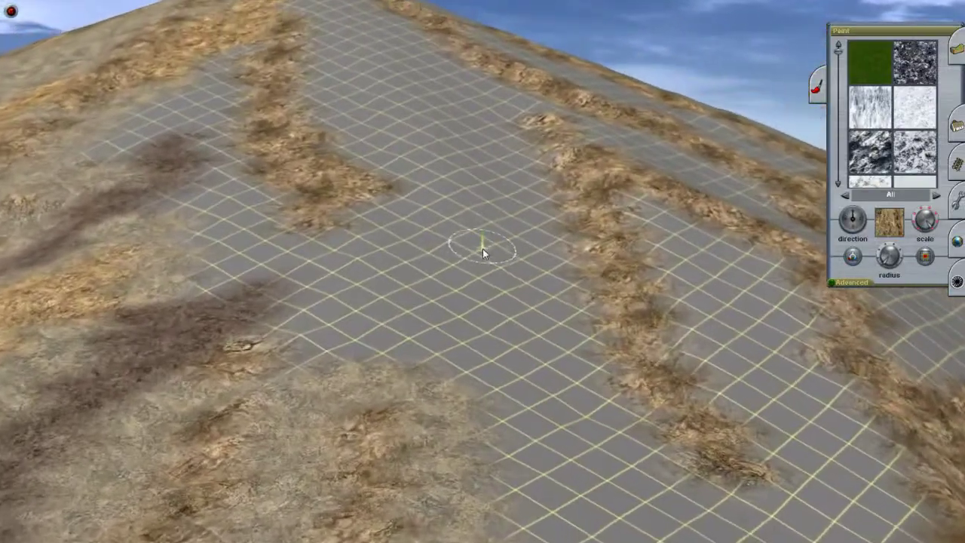
{"action": "key", "text": "Left"}
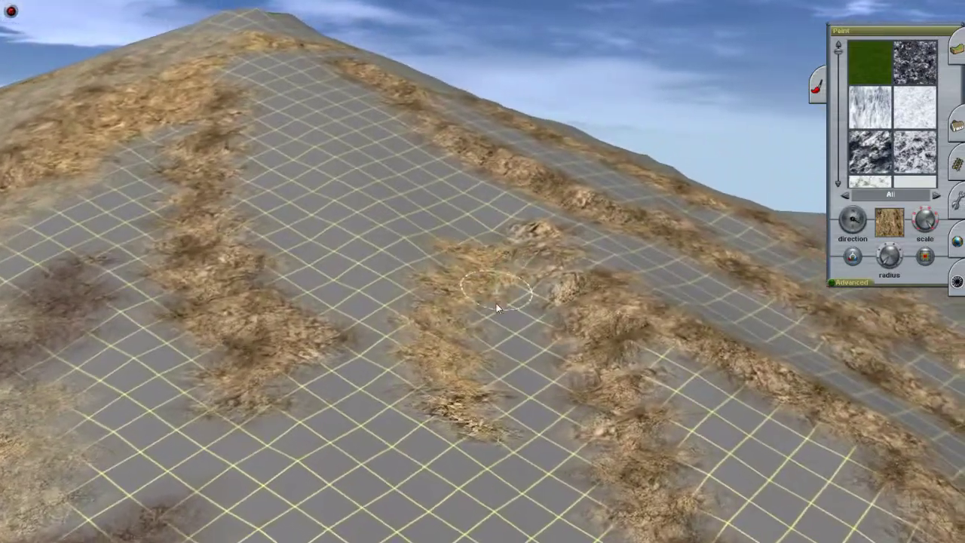
{"action": "key", "text": "Left"}
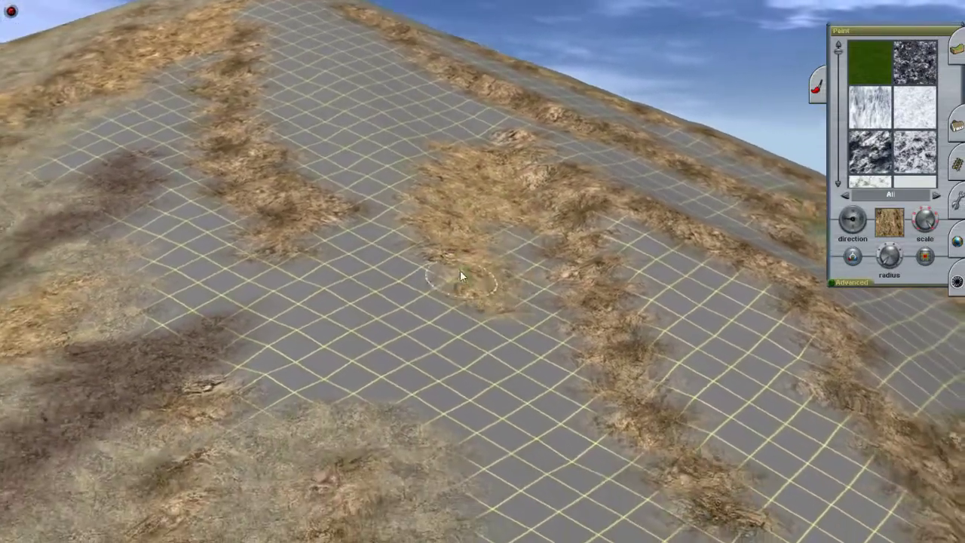
{"action": "key", "text": "Left"}
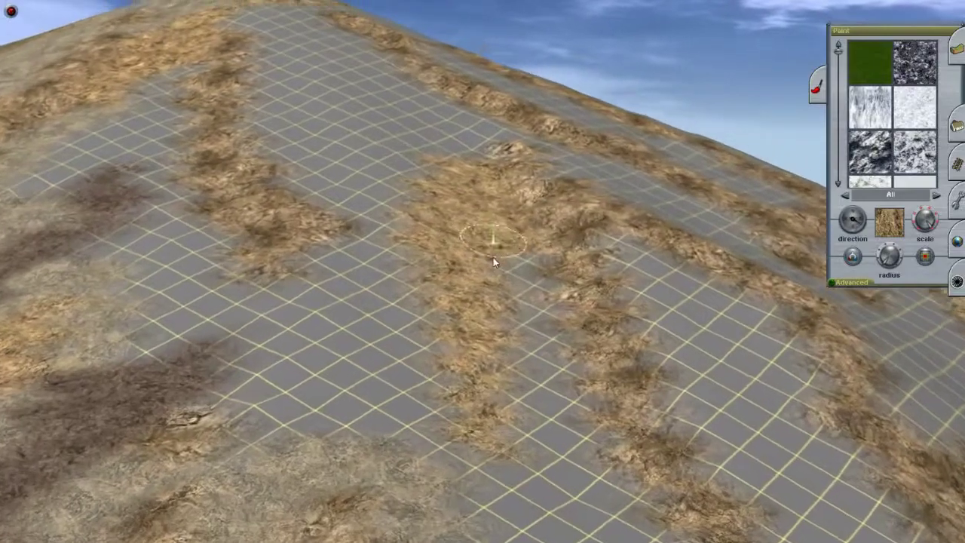
{"action": "key", "text": "Left"}
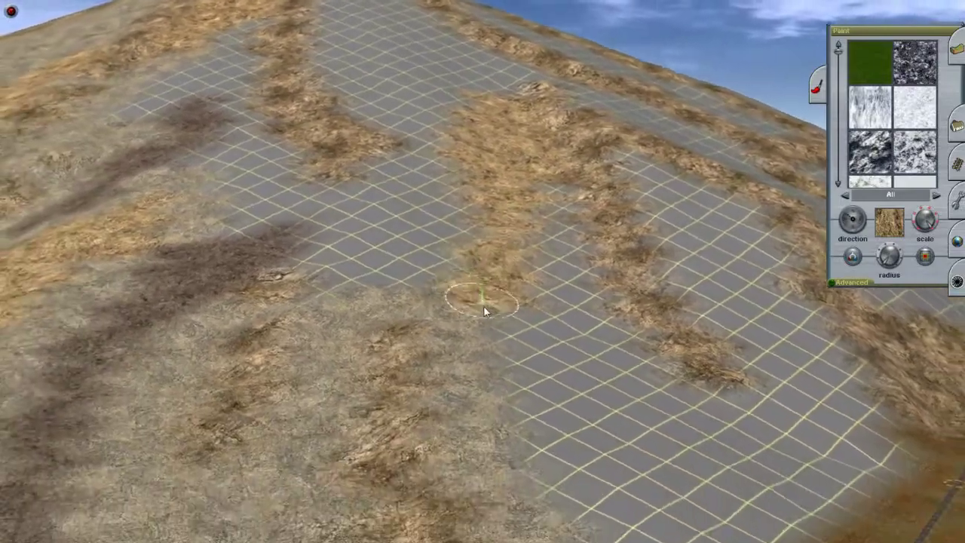
{"action": "key", "text": "Left"}
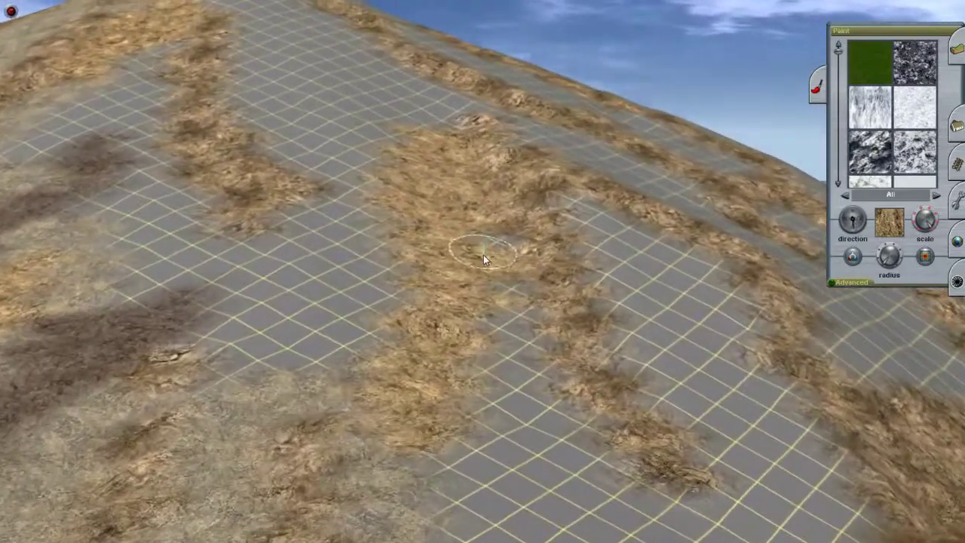
{"action": "key", "text": "Left"}
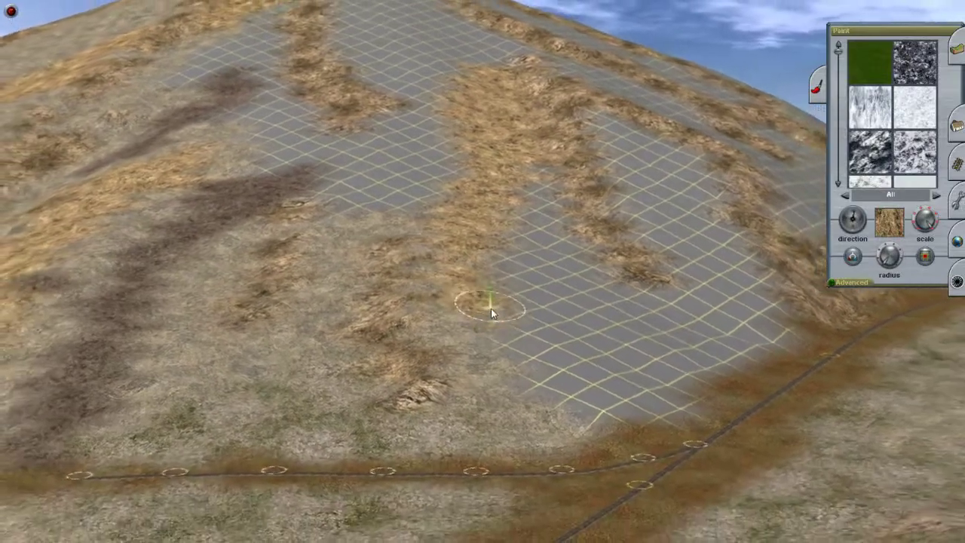
{"action": "key", "text": "Left"}
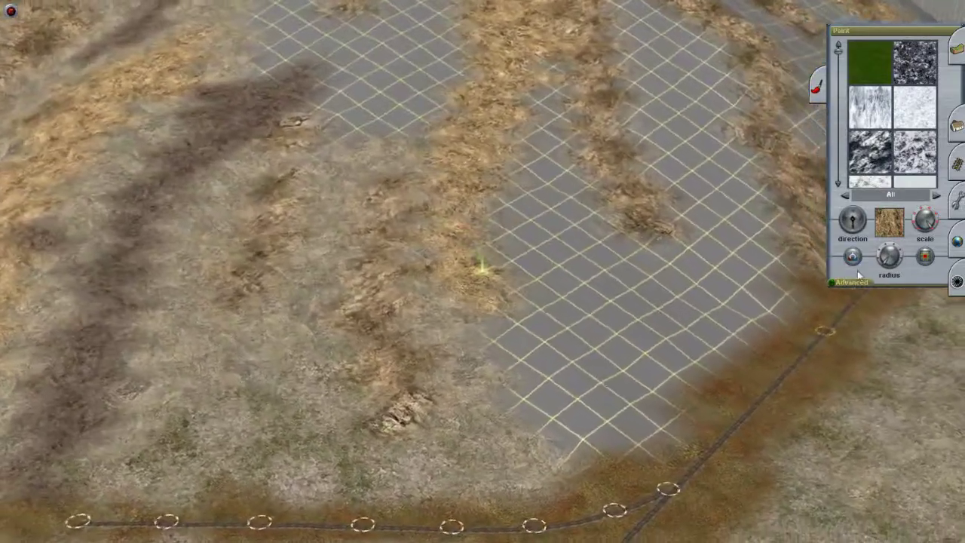
Step: Steer the camera over the bare grid patch and switch the special paint mode back off
{"action": "key", "text": "Left"}
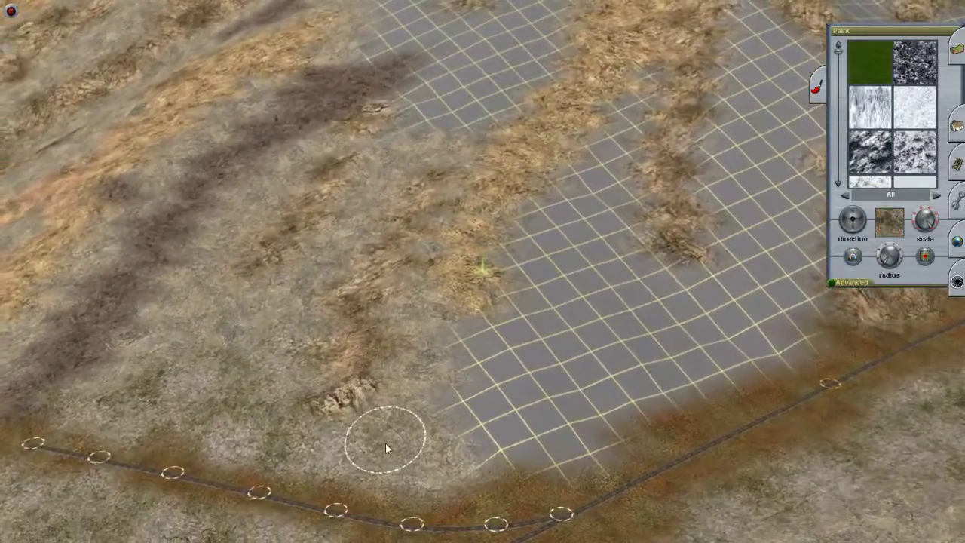
{"action": "key", "text": "Up"}
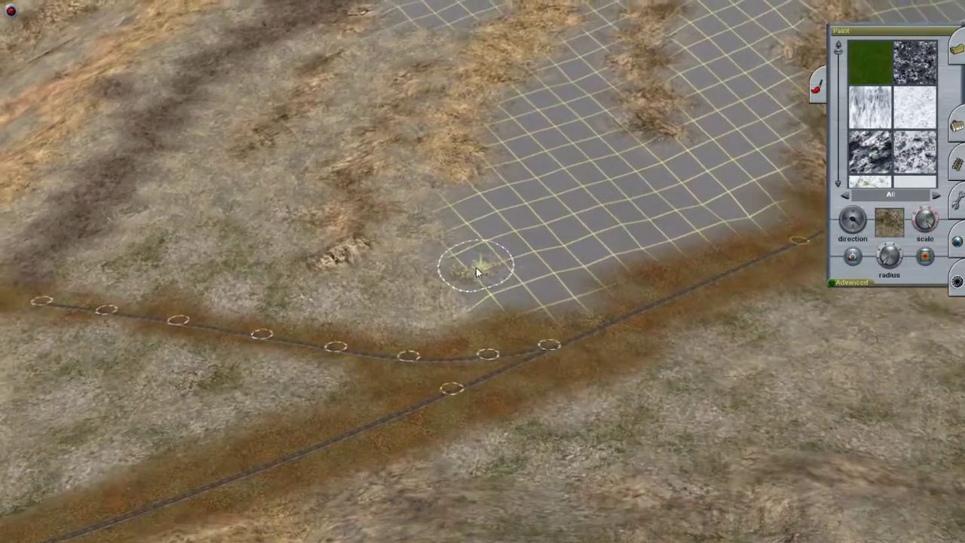
{"action": "key", "text": "Right"}
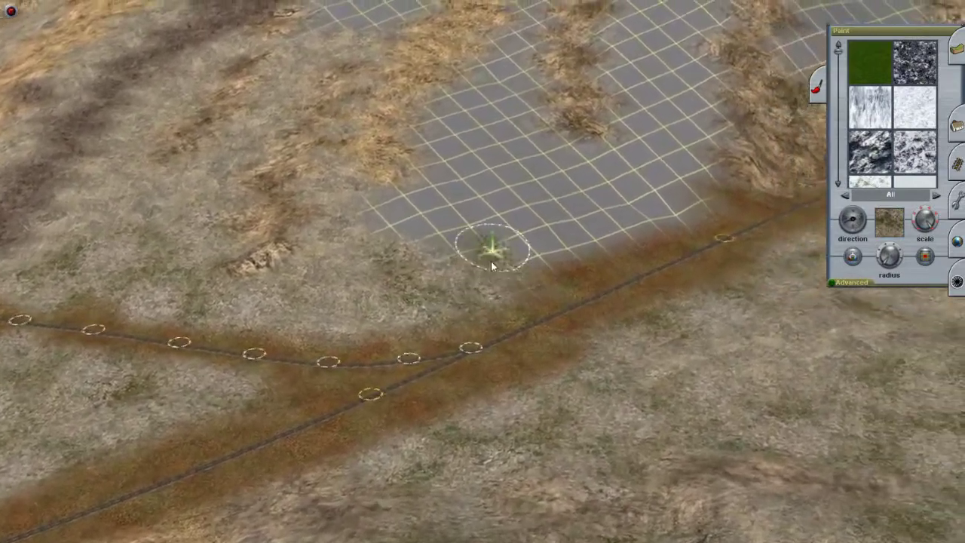
{"action": "key", "text": "Up"}
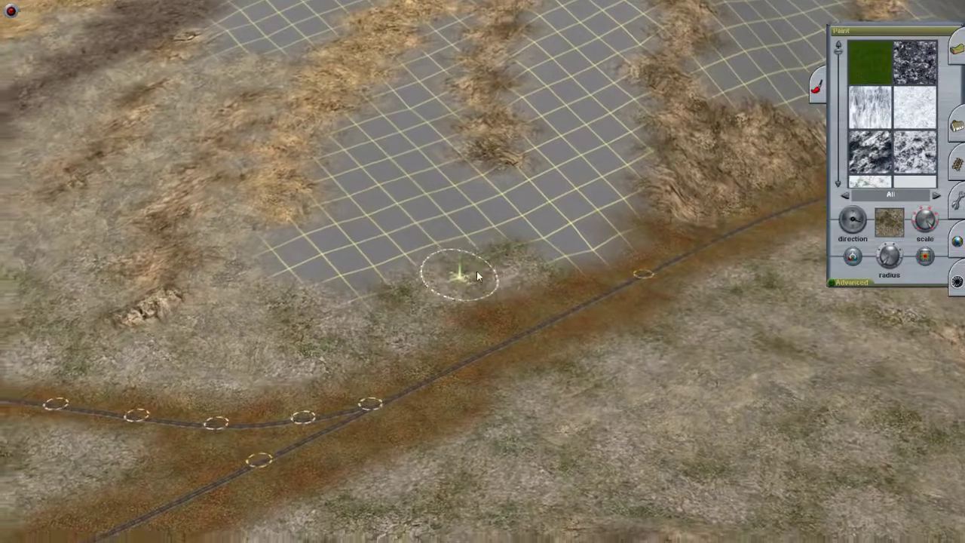
{"action": "key", "text": "Up"}
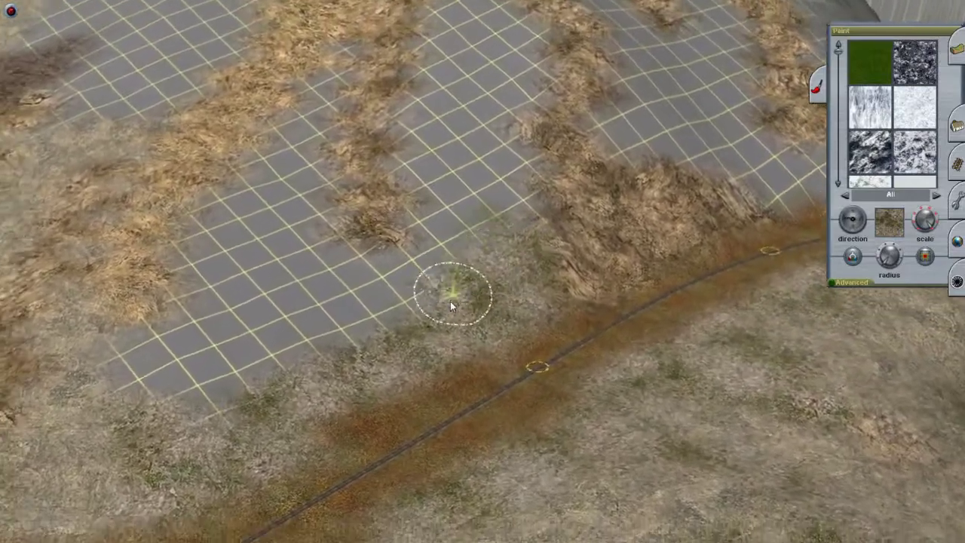
{"action": "key", "text": "Left"}
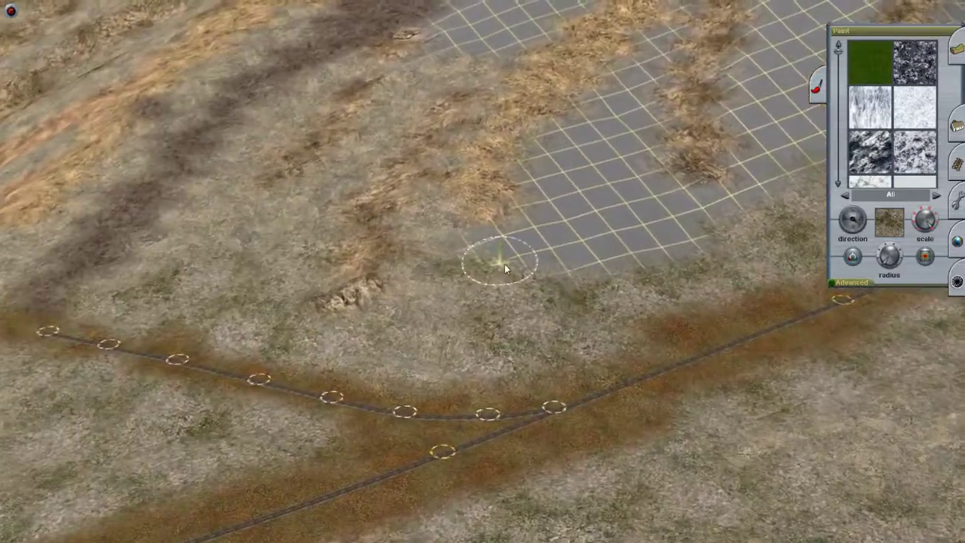
{"action": "key", "text": "Right"}
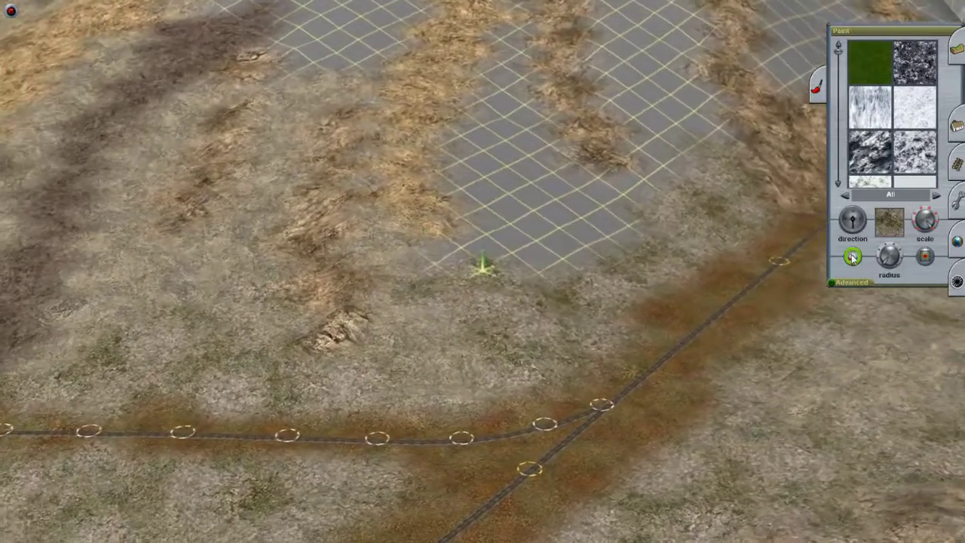
{"action": "key", "text": "Up"}
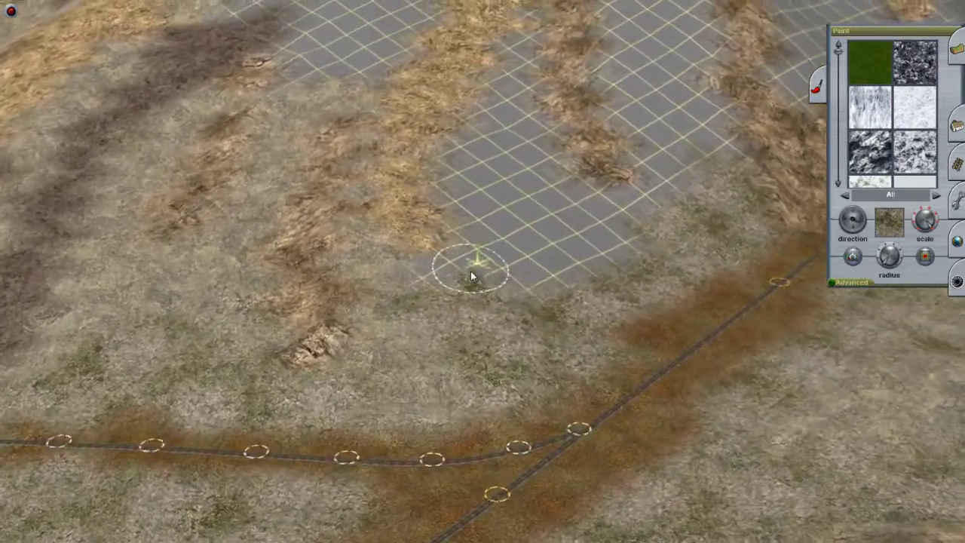
Step: Paint the grid strip above the track with the grey grass texture
{"action": "key", "text": "Left"}
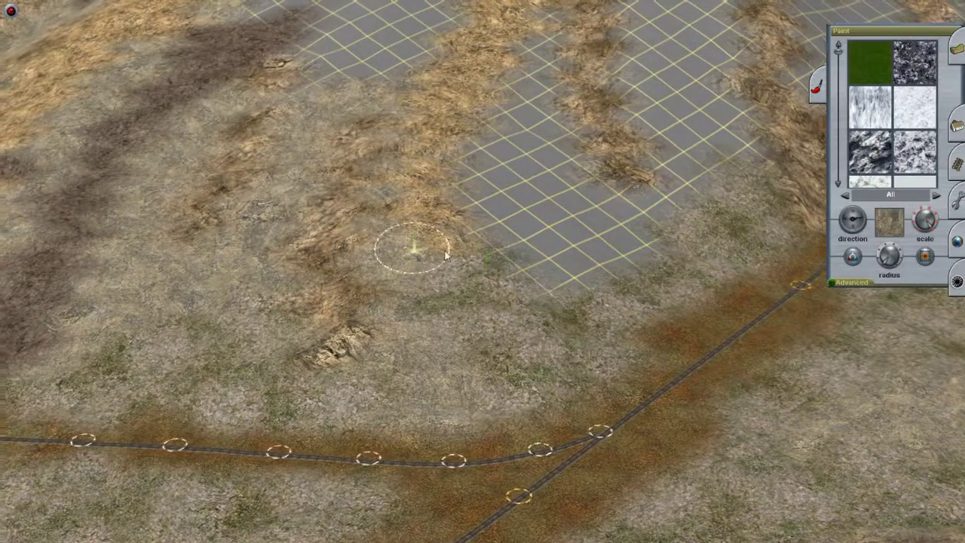
{"action": "key", "text": "Down"}
{"action": "key", "text": "Right"}
{"action": "key", "text": "Up"}
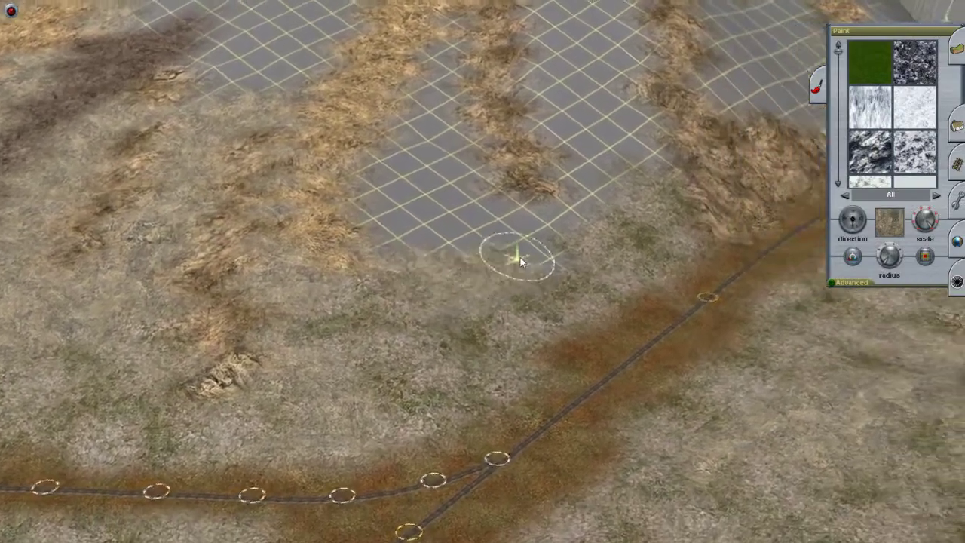
{"action": "key", "text": "Up"}
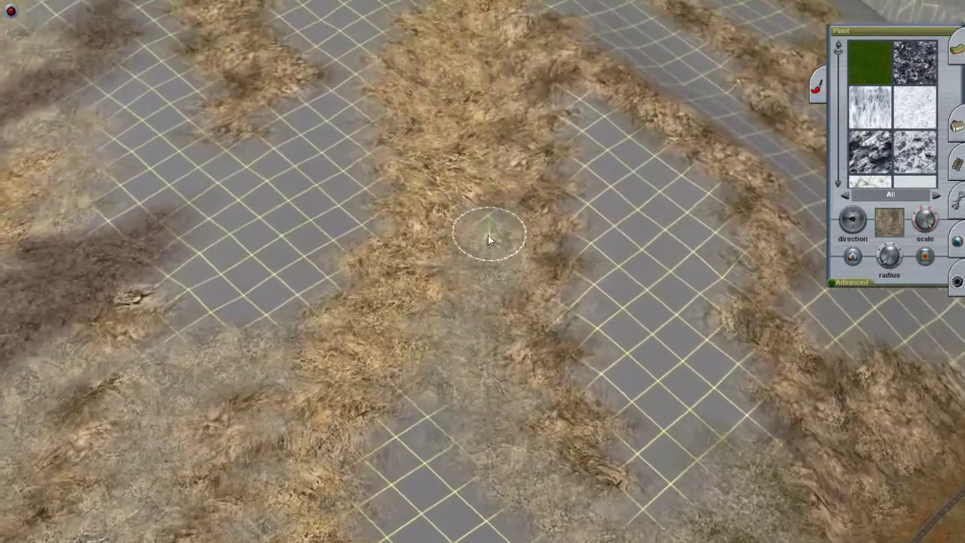
{"action": "key", "text": "Down"}
{"action": "key", "text": "Down"}
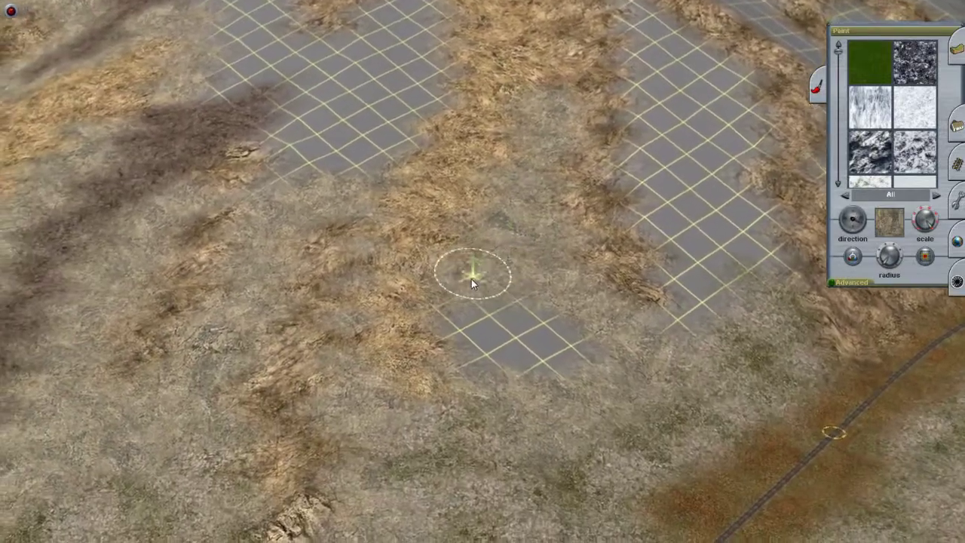
{"action": "key", "text": "Right"}
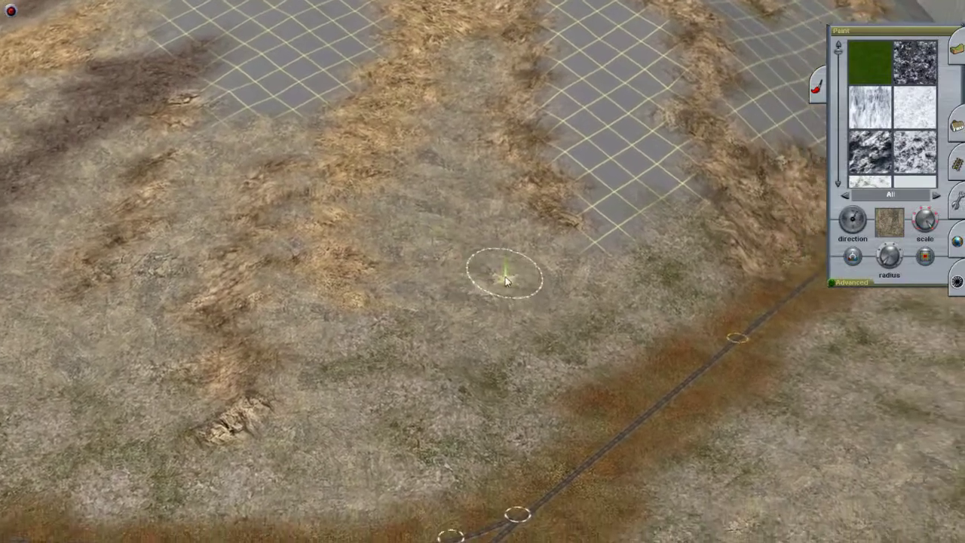
{"action": "key", "text": "Left"}
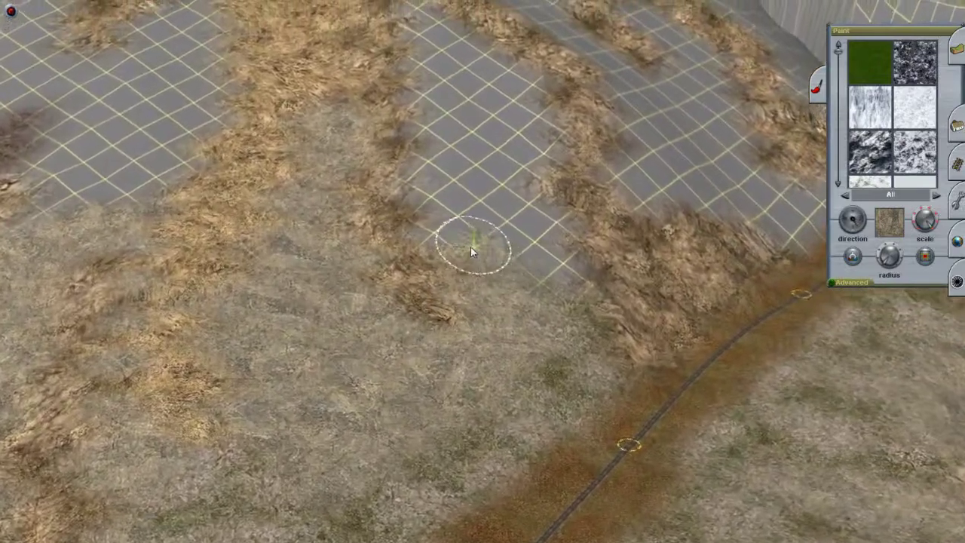
{"action": "key", "text": "Left"}
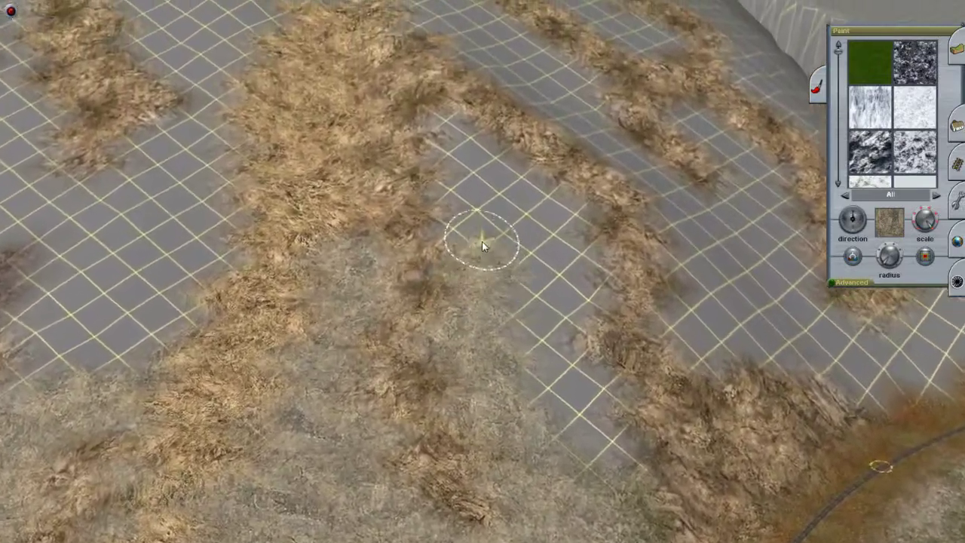
{"action": "key", "text": "Right"}
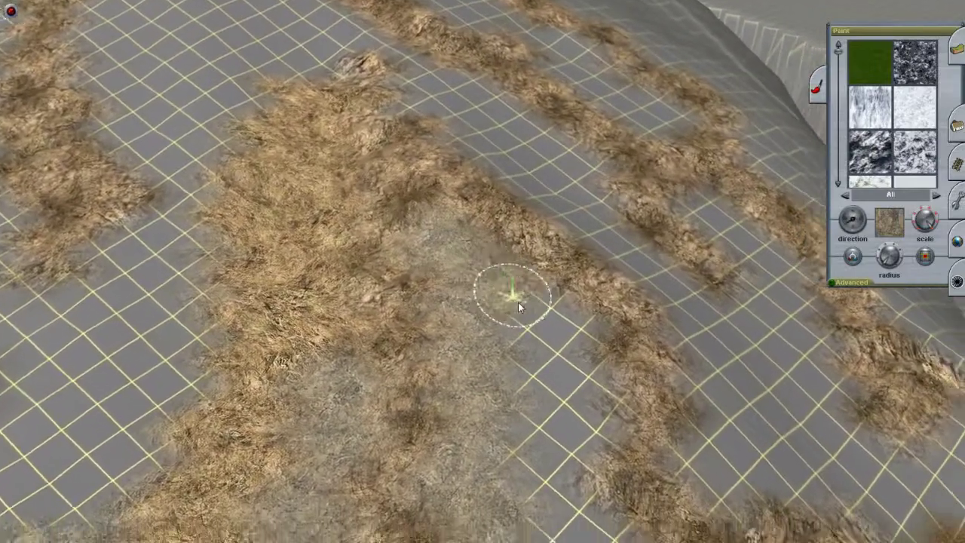
{"action": "key", "text": "Right"}
{"action": "mouse_move", "coordinate": [477, 303]}
{"action": "left_mouse_down"}
{"action": "mouse_move", "coordinate": [494, 286]}
{"action": "mouse_move", "coordinate": [444, 243]}
{"action": "mouse_move", "coordinate": [467, 233]}
{"action": "left_mouse_up"}
{"action": "key", "text": "Up"}
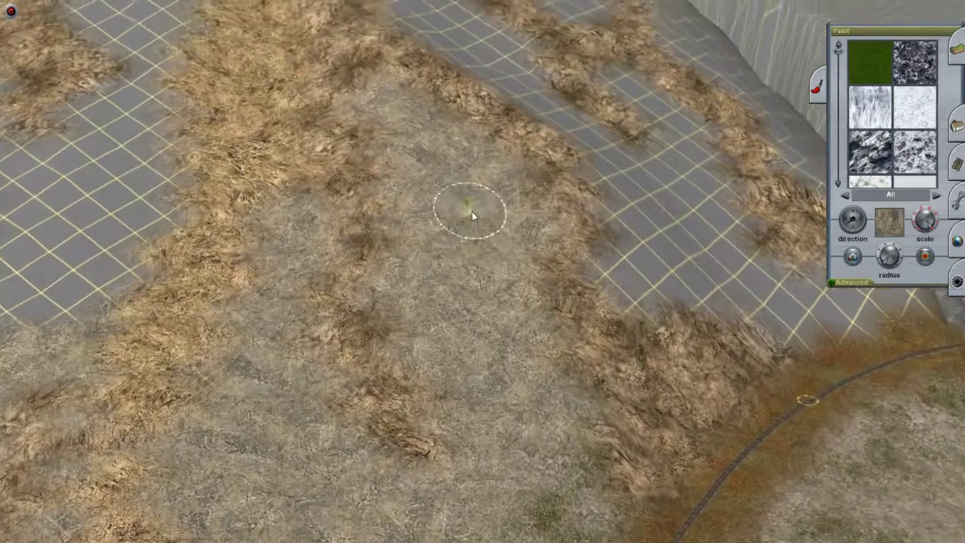
{"action": "key", "text": "Left"}
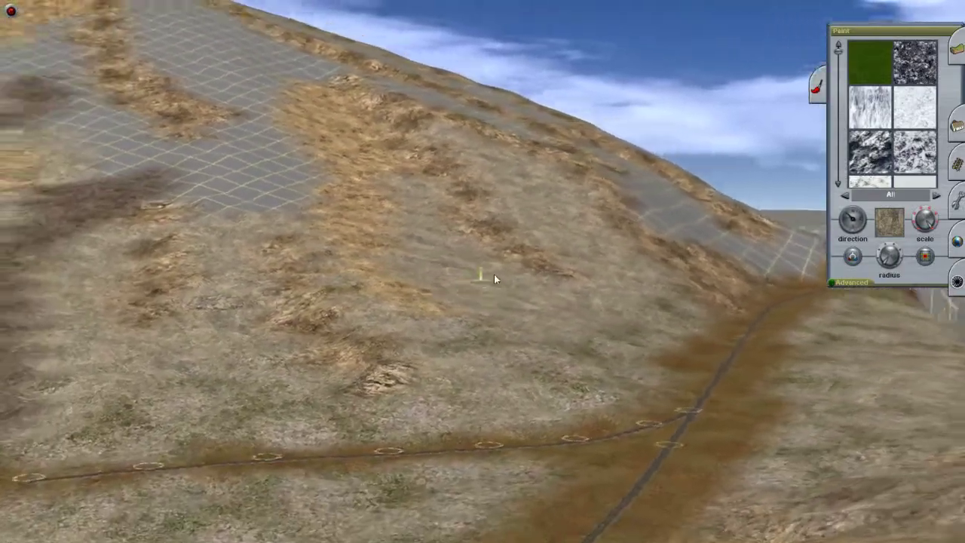
{"action": "key", "text": "Down"}
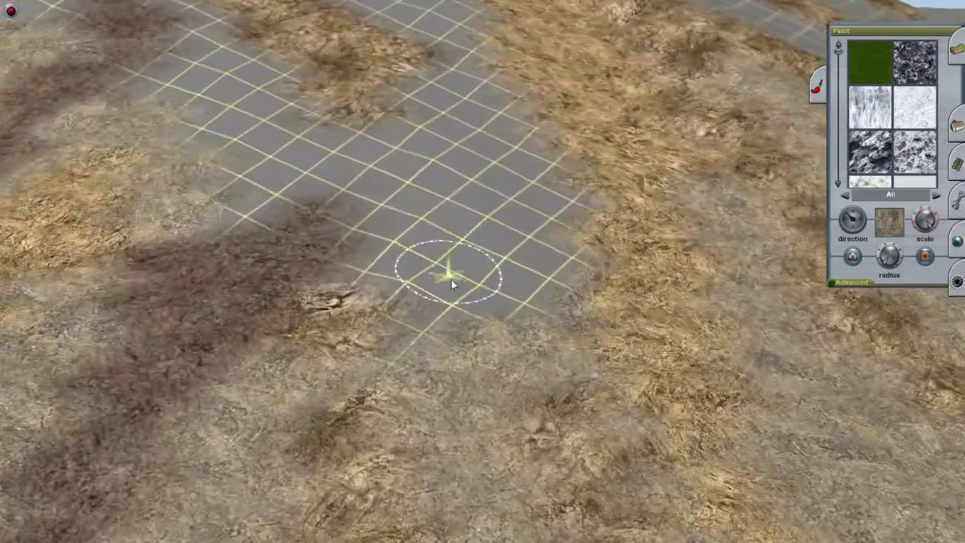
{"action": "key", "text": "Up"}
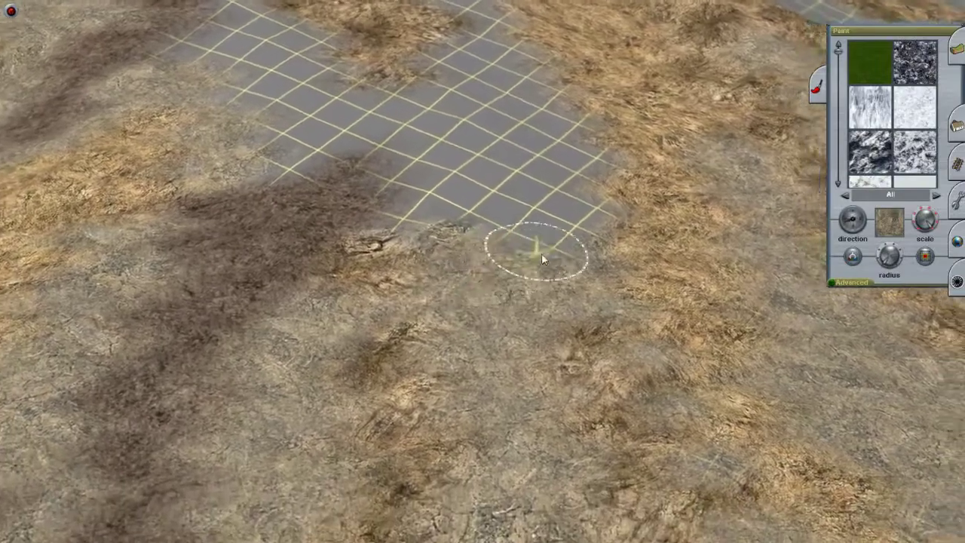
{"action": "key", "text": "Down"}
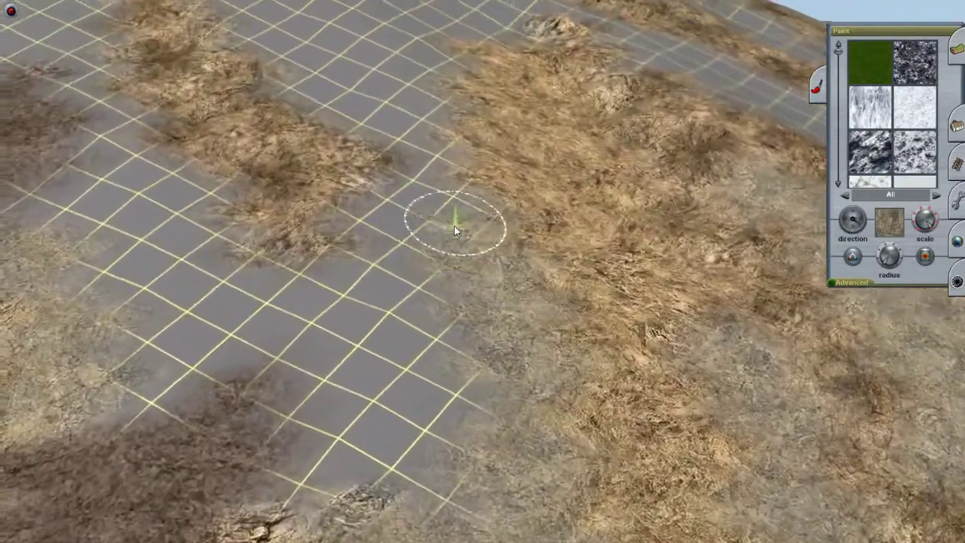
{"action": "key", "text": "Down"}
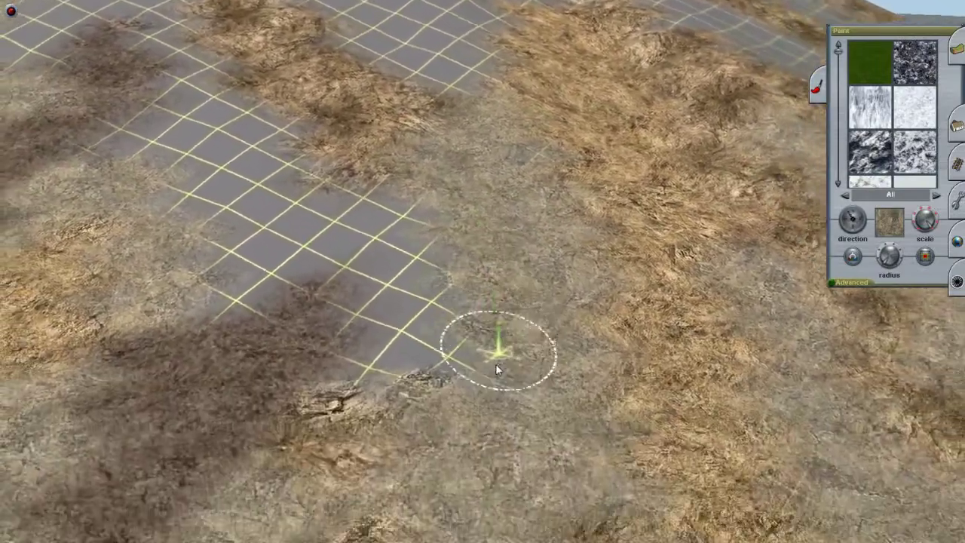
{"action": "key", "text": "Left"}
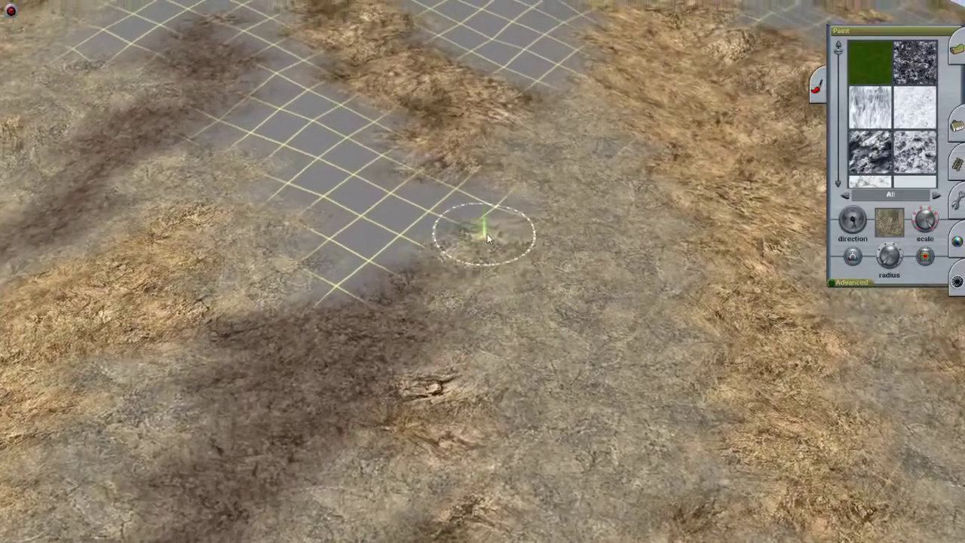
{"action": "key", "text": "Up"}
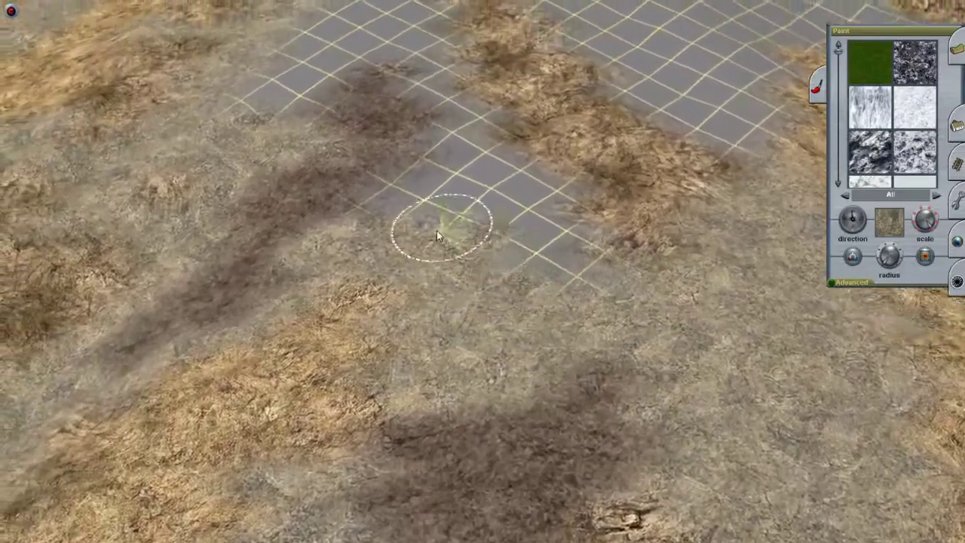
{"action": "key", "text": "Down"}
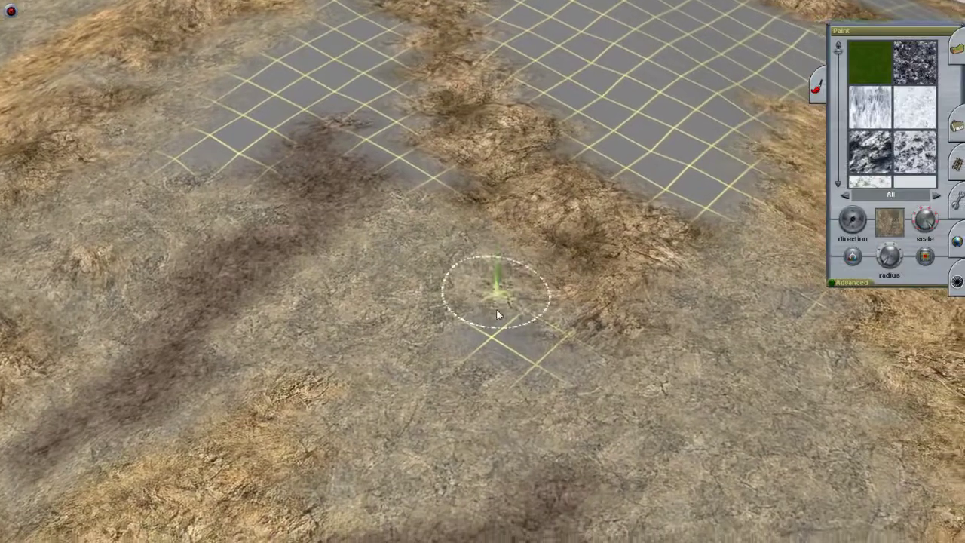
{"action": "key", "text": "Down"}
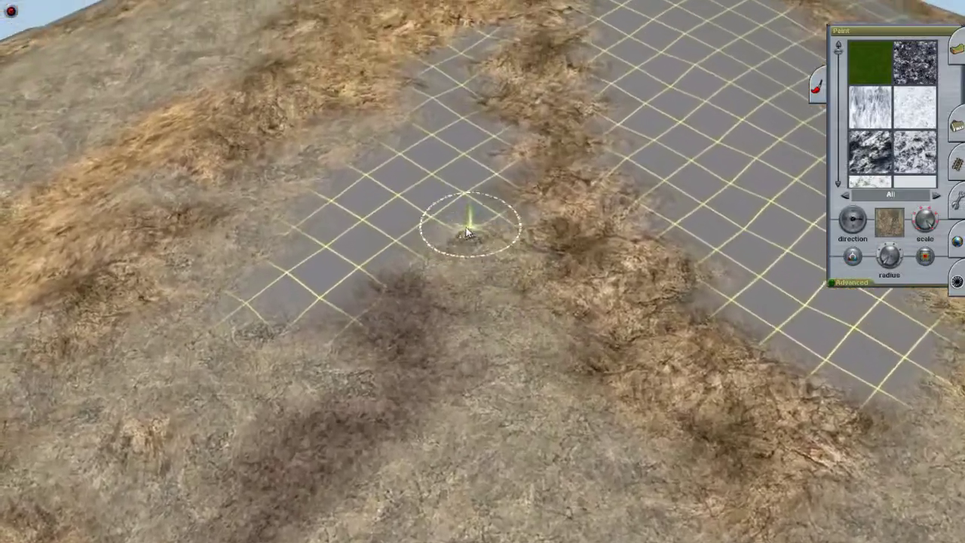
{"action": "key", "text": "Up"}
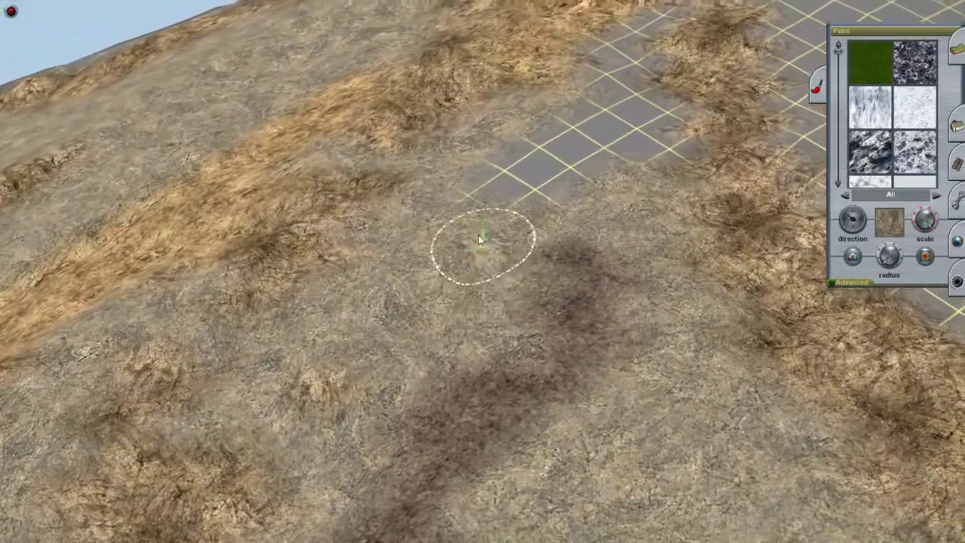
{"action": "key", "text": "Down"}
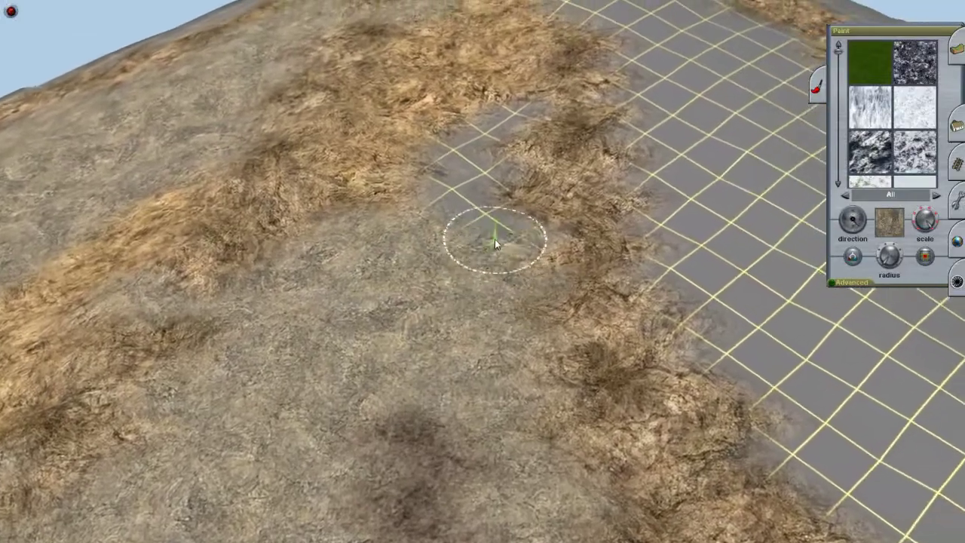
{"action": "key", "text": "Down"}
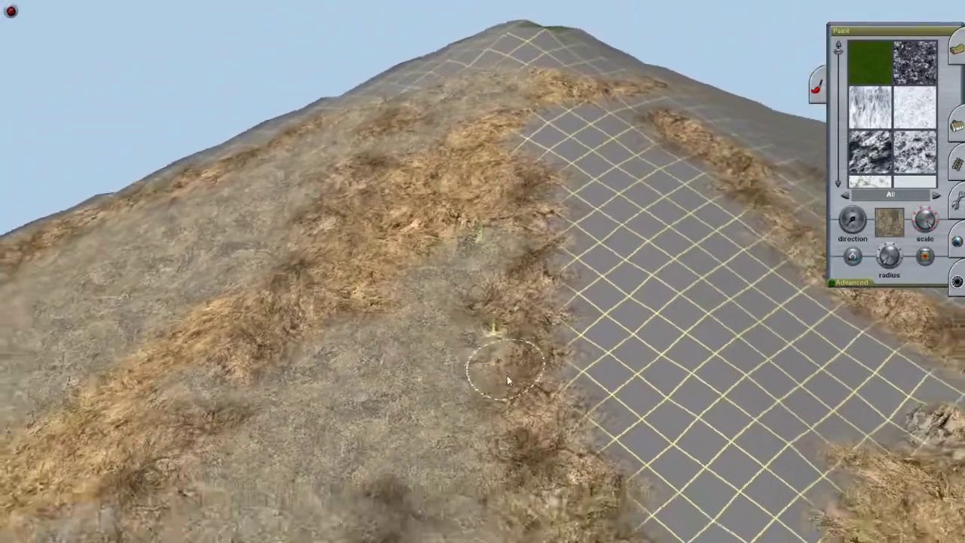
{"action": "key", "text": "Up"}
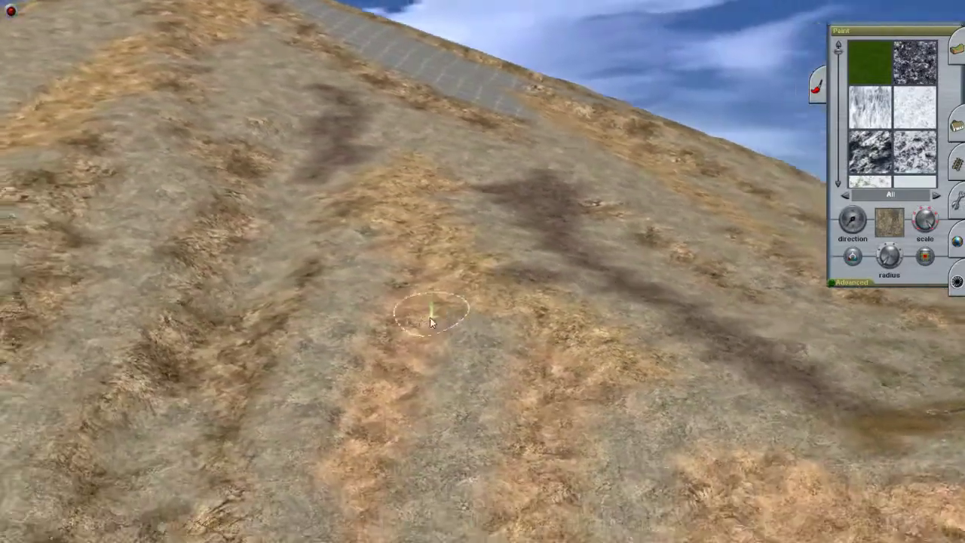
{"action": "key", "text": "Down"}
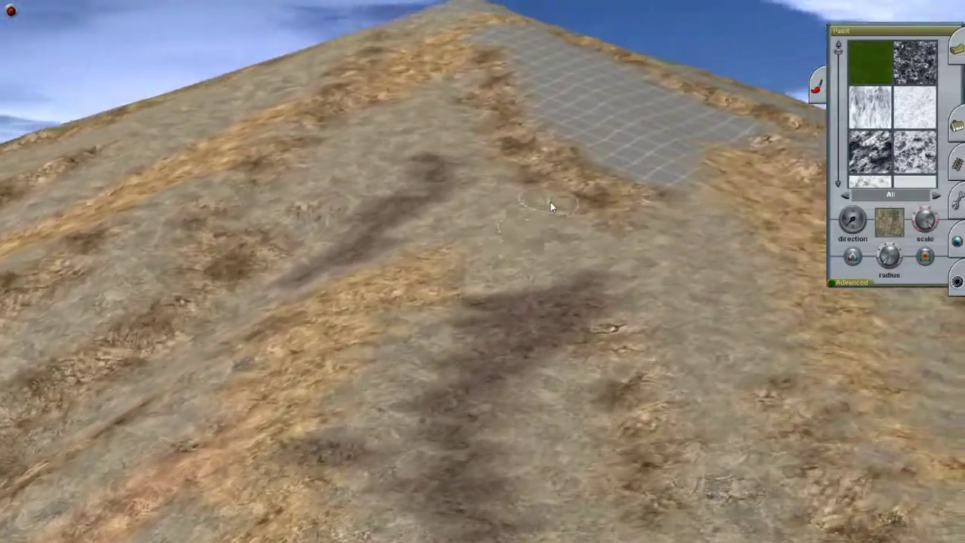
{"action": "key", "text": "Up"}
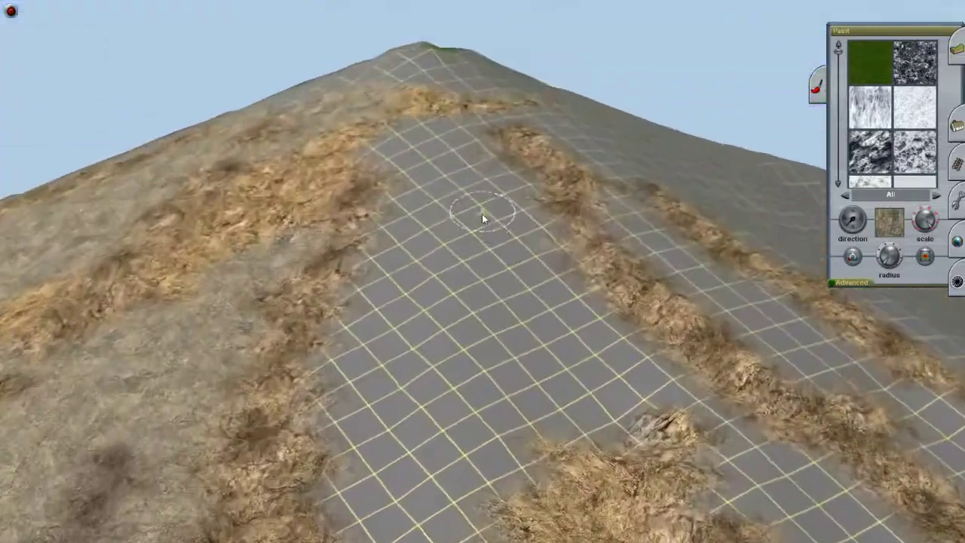
{"action": "key", "text": "Down"}
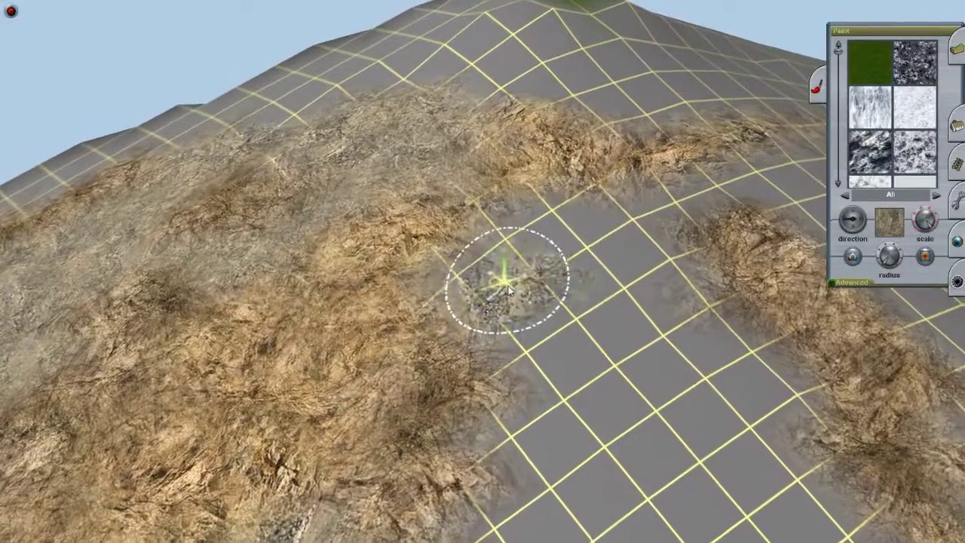
{"action": "key", "text": "Up"}
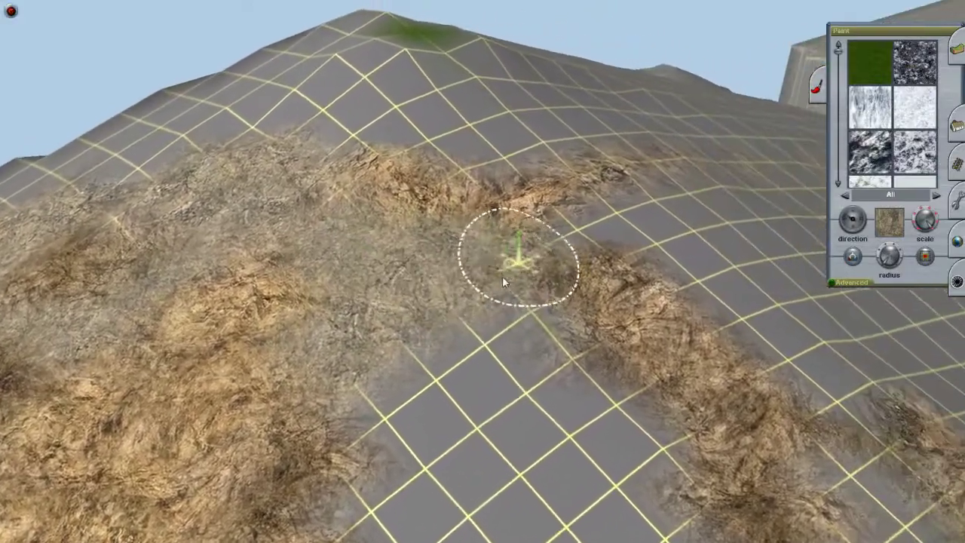
{"action": "key", "text": "Up"}
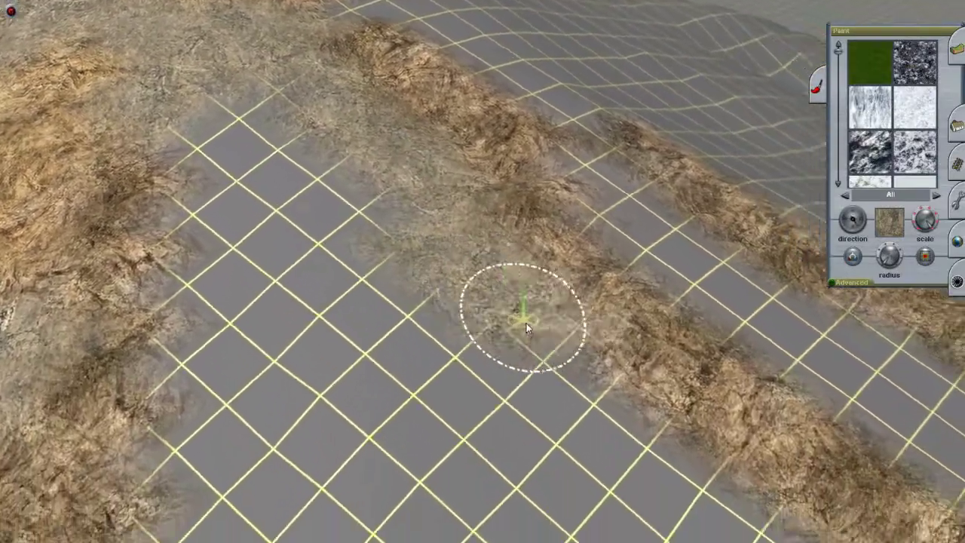
{"action": "key", "text": "Up"}
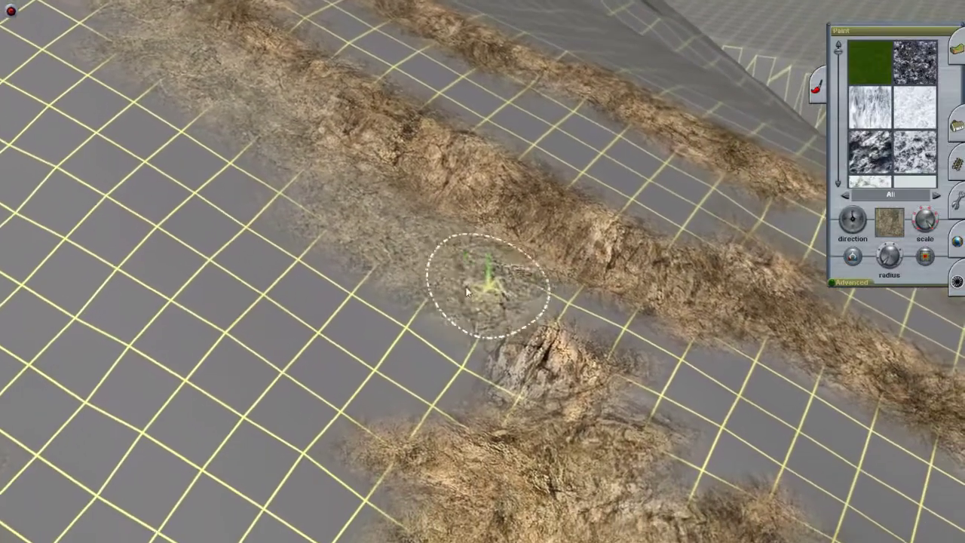
{"action": "key", "text": "Up"}
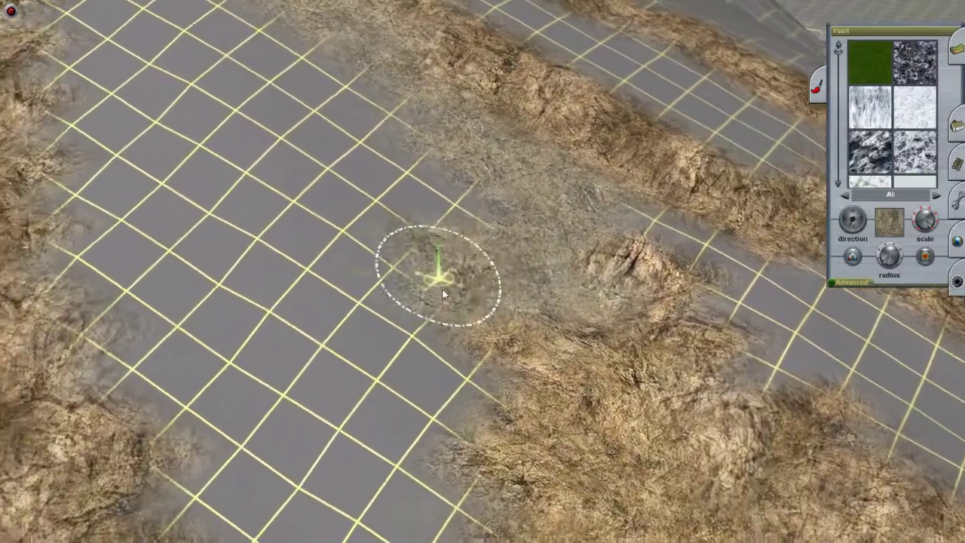
{"action": "key", "text": "Down"}
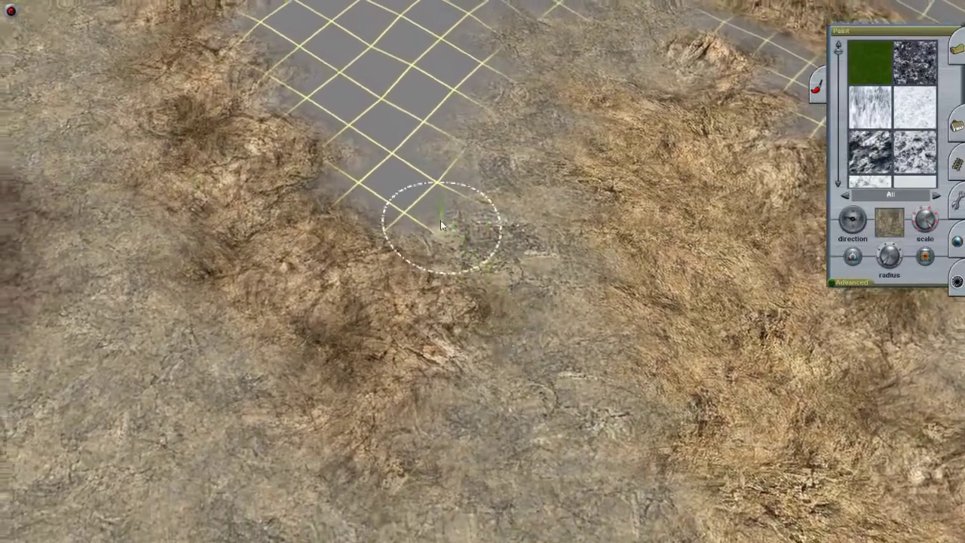
{"action": "key", "text": "Up"}
{"action": "key", "text": "Left"}
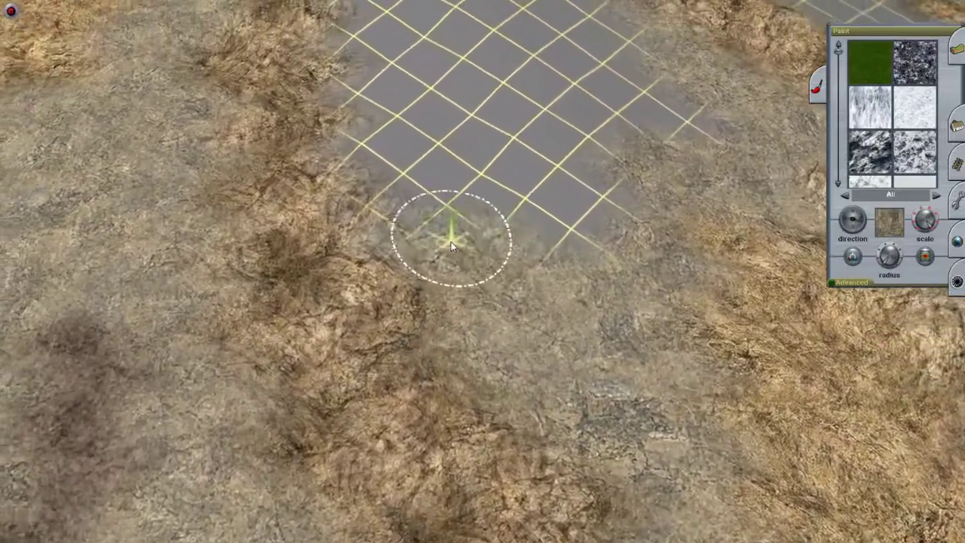
{"action": "key", "text": "Left"}
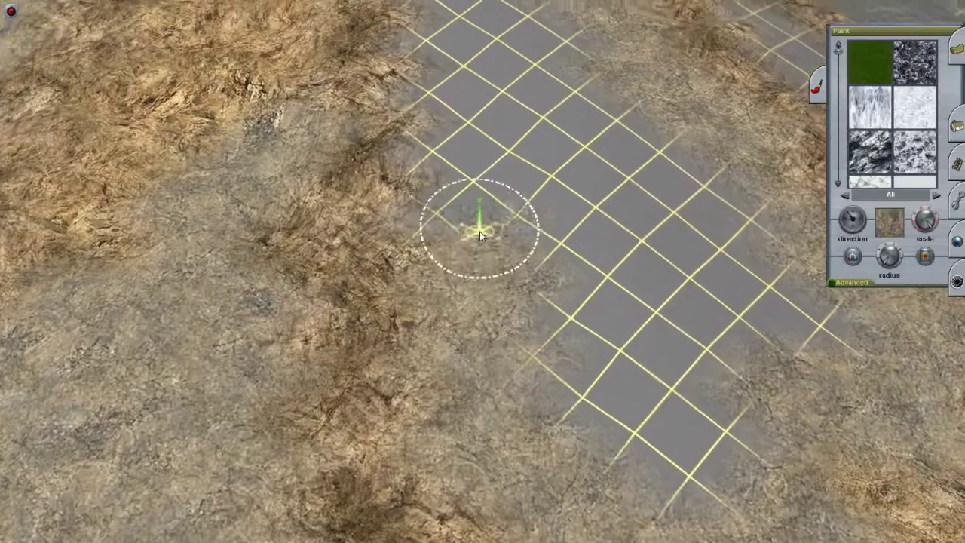
{"action": "scroll", "coordinate": [479, 222], "scroll_direction": "down", "scroll_amount": 3}
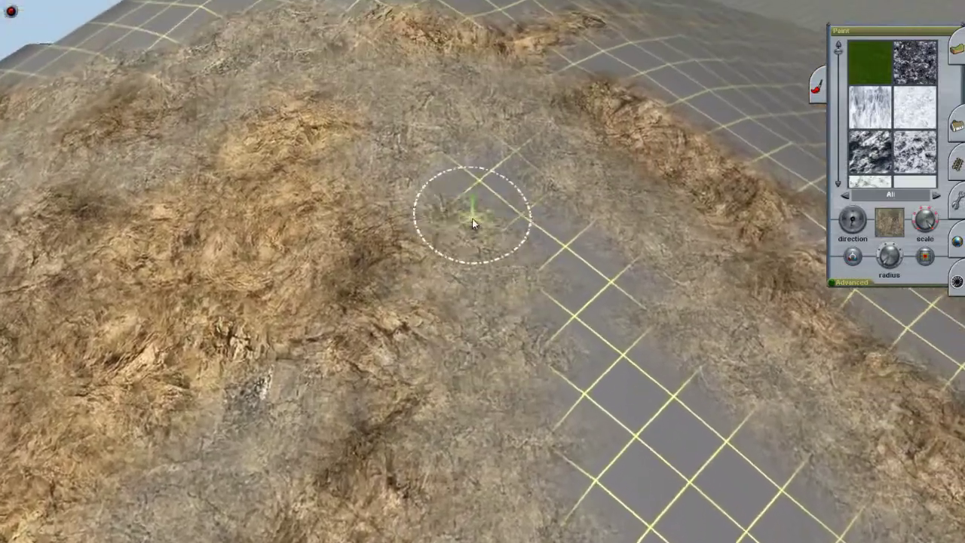
{"action": "scroll", "coordinate": [548, 339], "scroll_direction": "up", "scroll_amount": 3}
{"action": "key", "text": "Up"}
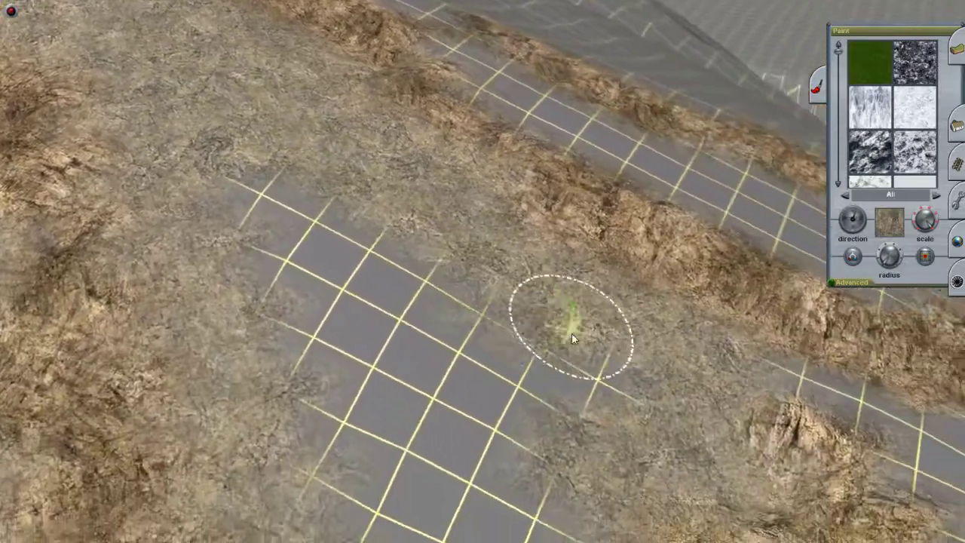
{"action": "key", "text": "Up"}
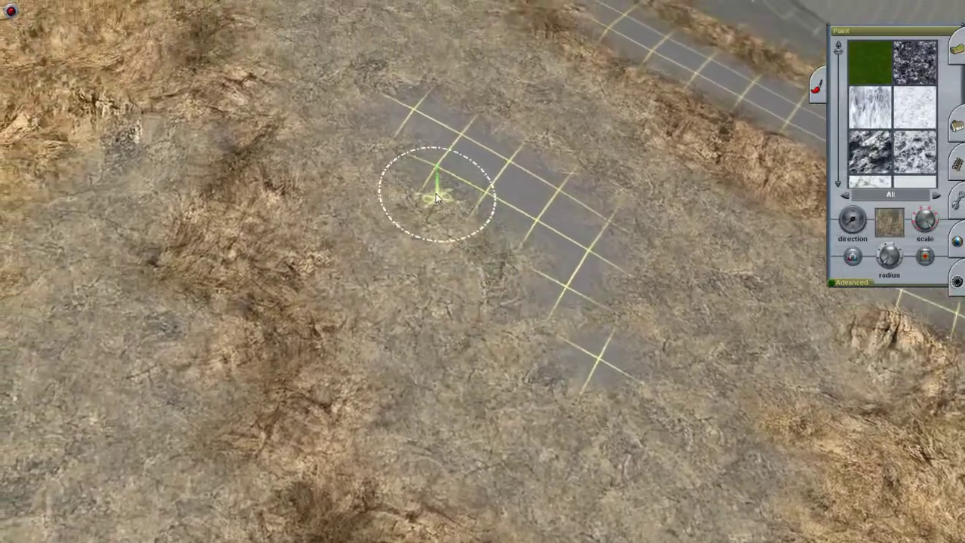
{"action": "mouse_move", "coordinate": [436, 219]}
{"action": "right_mouse_down"}
{"action": "mouse_move", "coordinate": [424, 197]}
{"action": "mouse_move", "coordinate": [577, 405]}
{"action": "mouse_move", "coordinate": [573, 334]}
{"action": "right_mouse_up"}
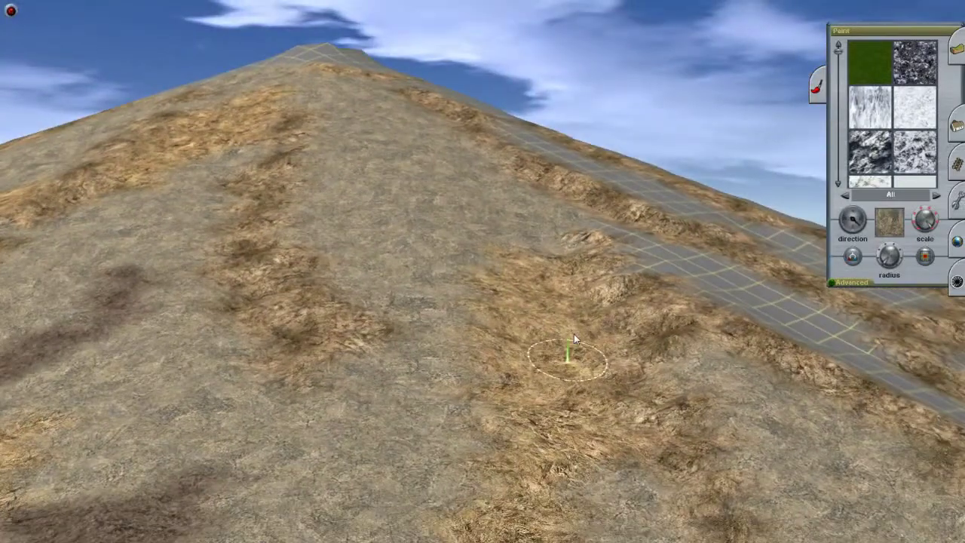
{"action": "key", "text": "Left"}
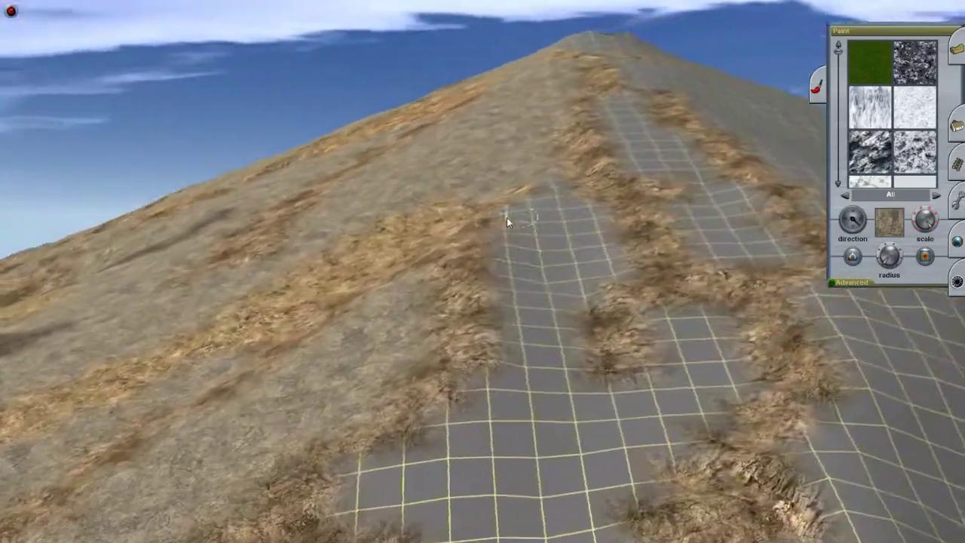
{"action": "scroll", "coordinate": [507, 217], "scroll_direction": "up", "scroll_amount": 5}
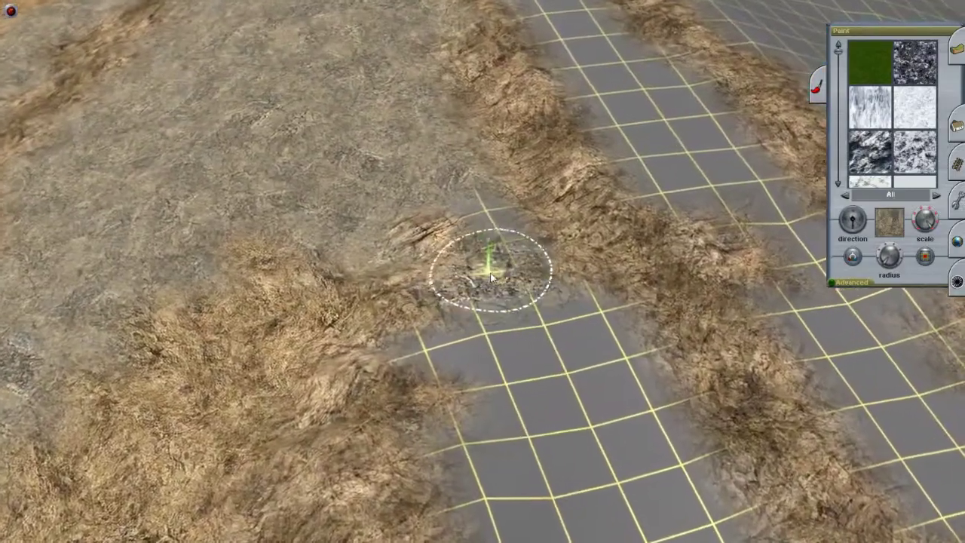
{"action": "key", "text": "Left"}
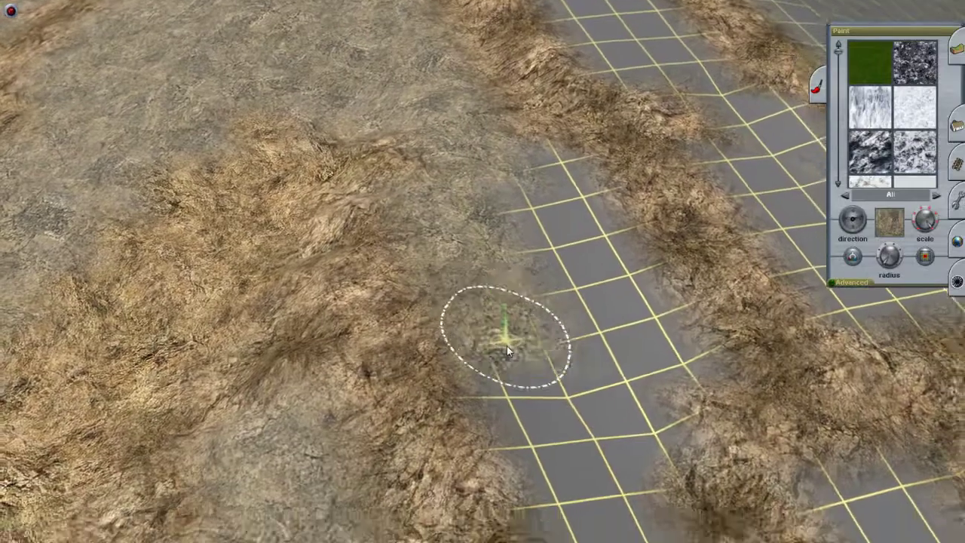
{"action": "key", "text": "Left"}
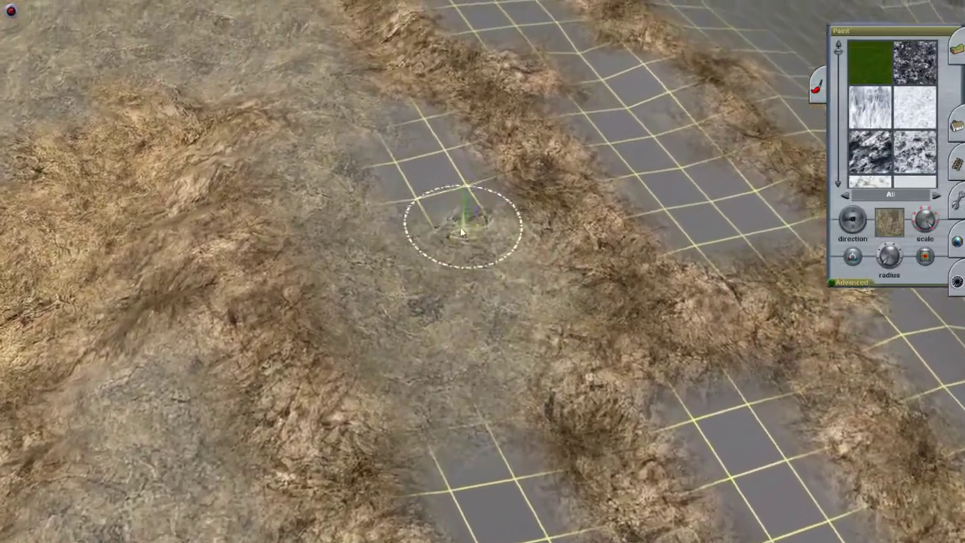
{"action": "key", "text": "Left"}
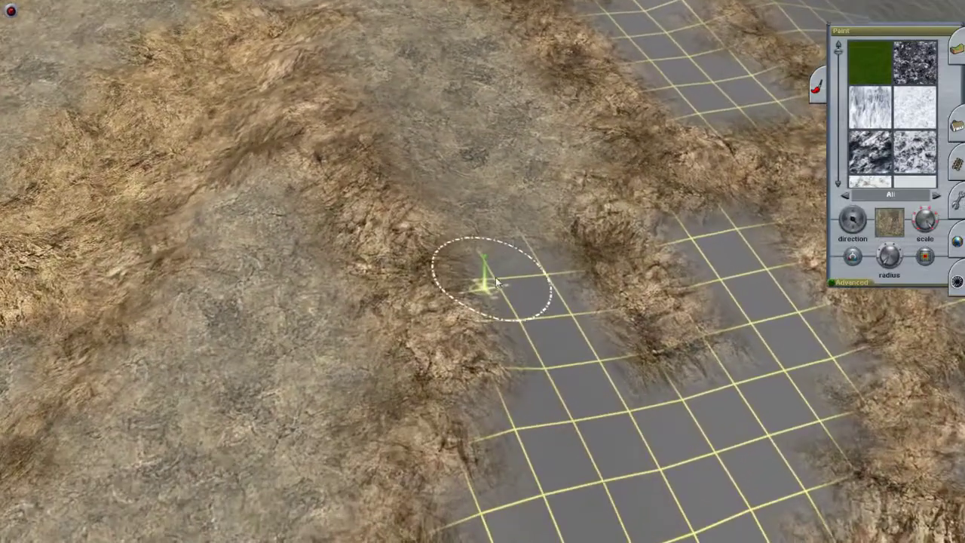
{"action": "key", "text": "Left"}
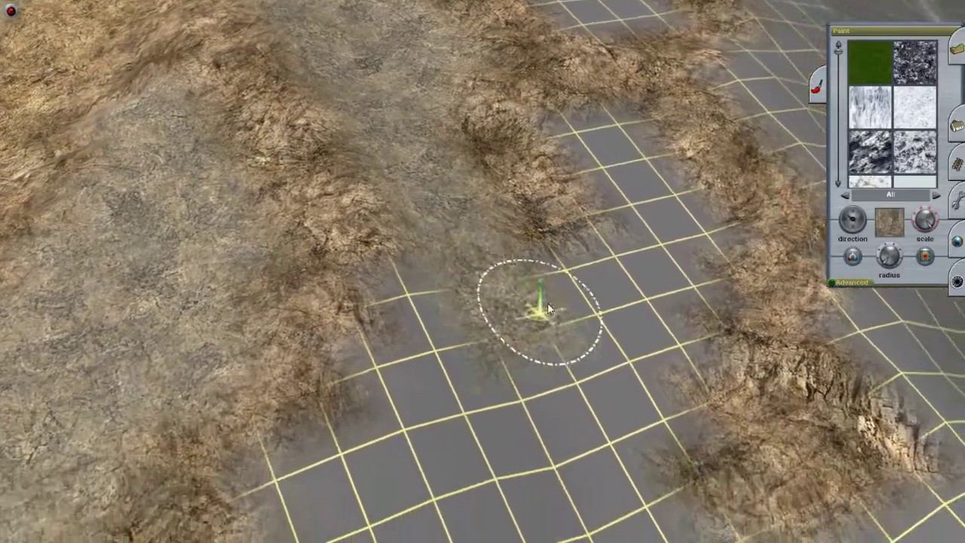
{"action": "key", "text": "Left"}
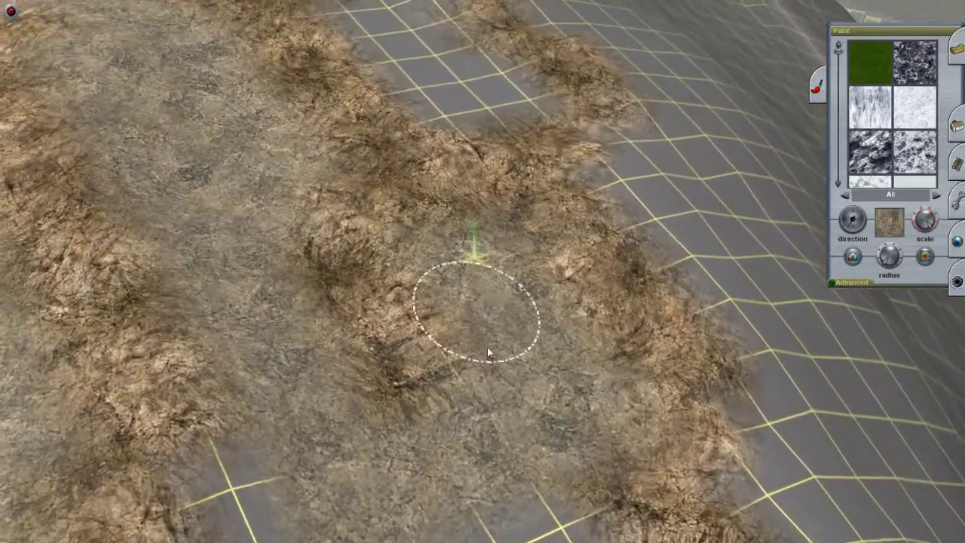
{"action": "key", "text": "Left"}
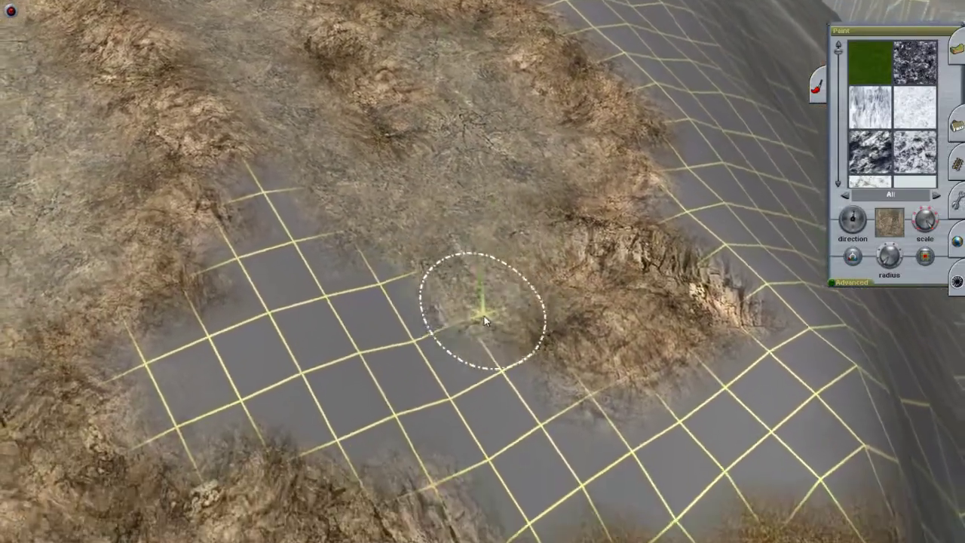
{"action": "key", "text": "Left"}
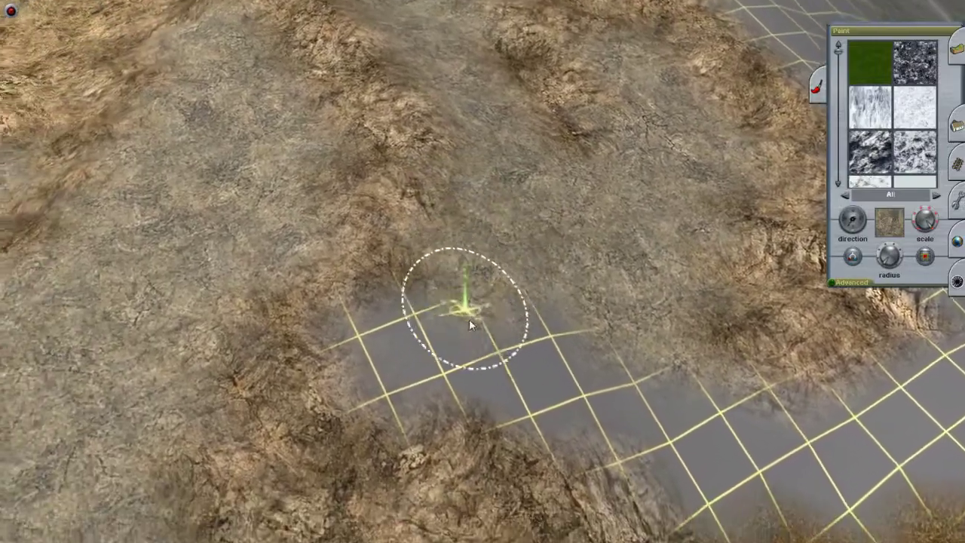
{"action": "key", "text": "Left"}
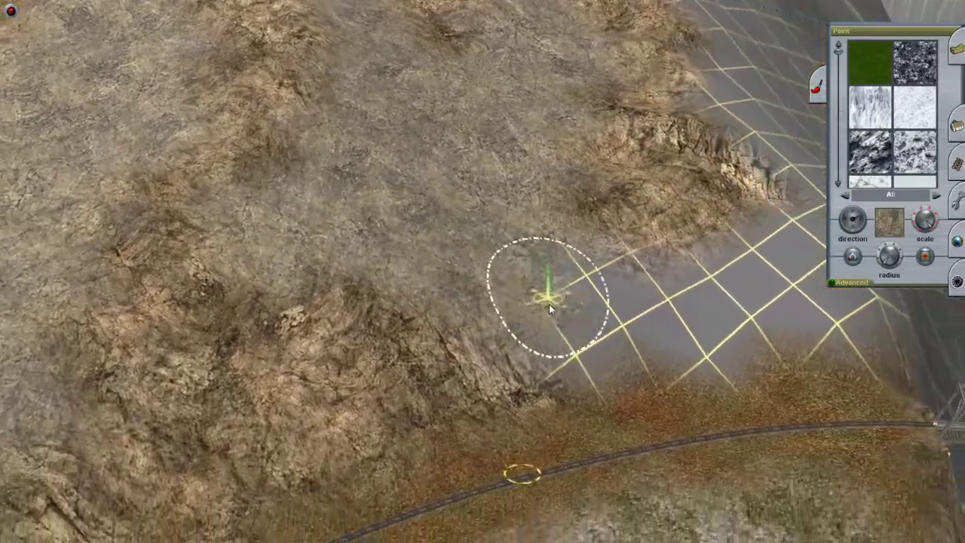
Step: Turn toward the truss bridge and brush a grass patch onto the slope just above the track
{"action": "key", "text": "Left"}
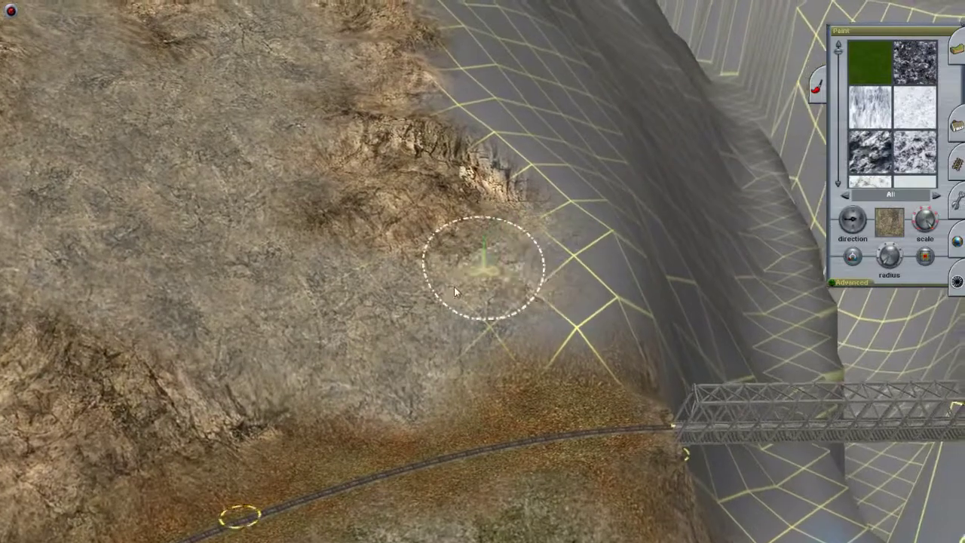
{"action": "key", "text": "Left"}
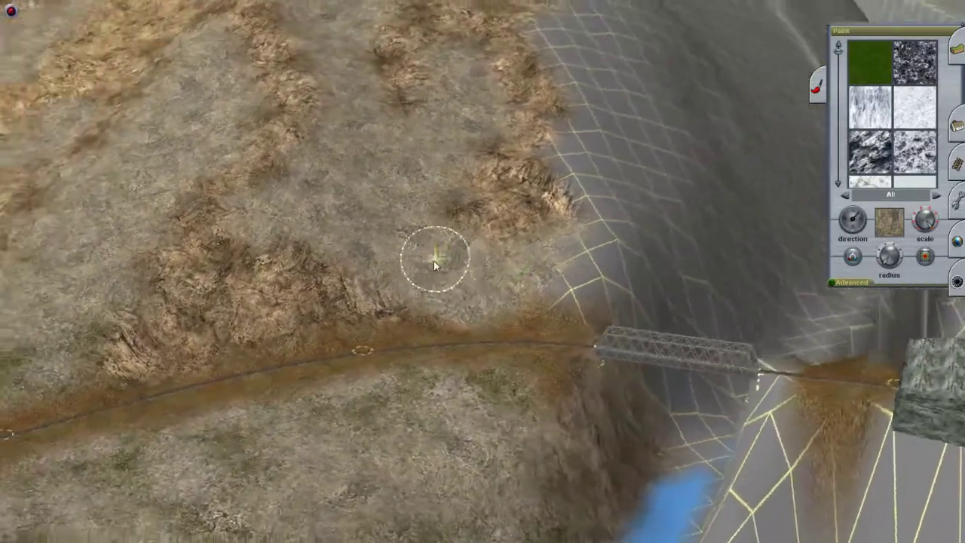
{"action": "key", "text": "Left"}
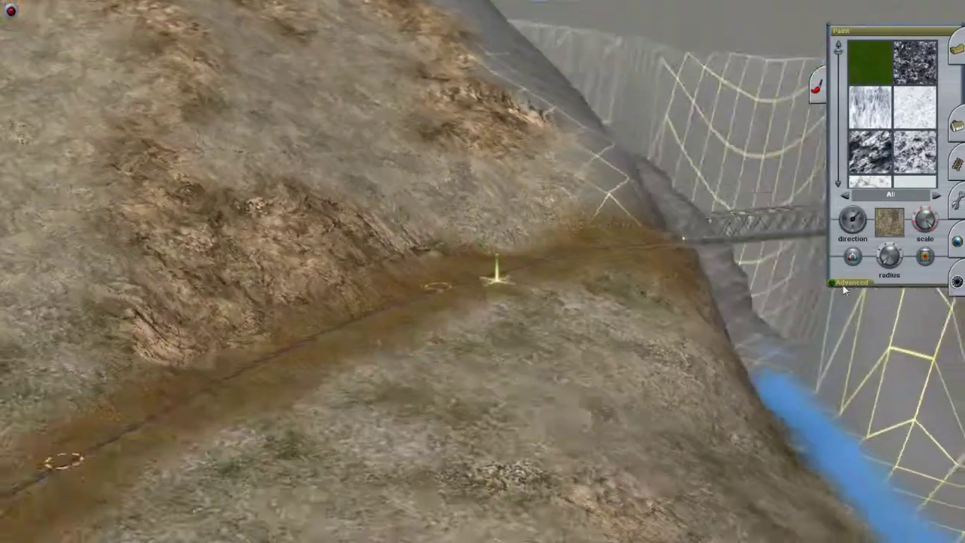
{"action": "key", "text": "Left"}
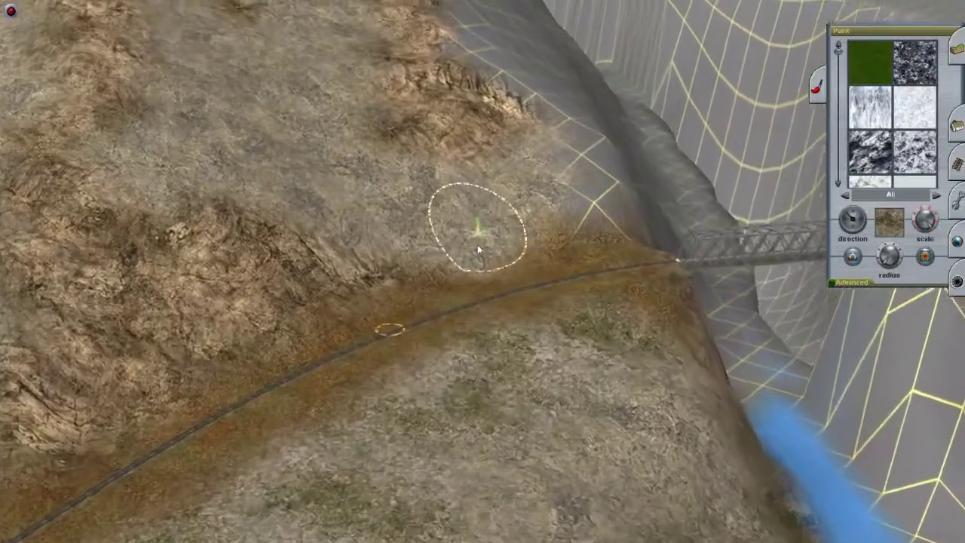
{"action": "mouse_move", "coordinate": [477, 245]}
{"action": "left_mouse_down"}
{"action": "mouse_move", "coordinate": [482, 281]}
{"action": "mouse_move", "coordinate": [452, 271]}
{"action": "left_mouse_up"}
{"action": "key", "text": "Left"}
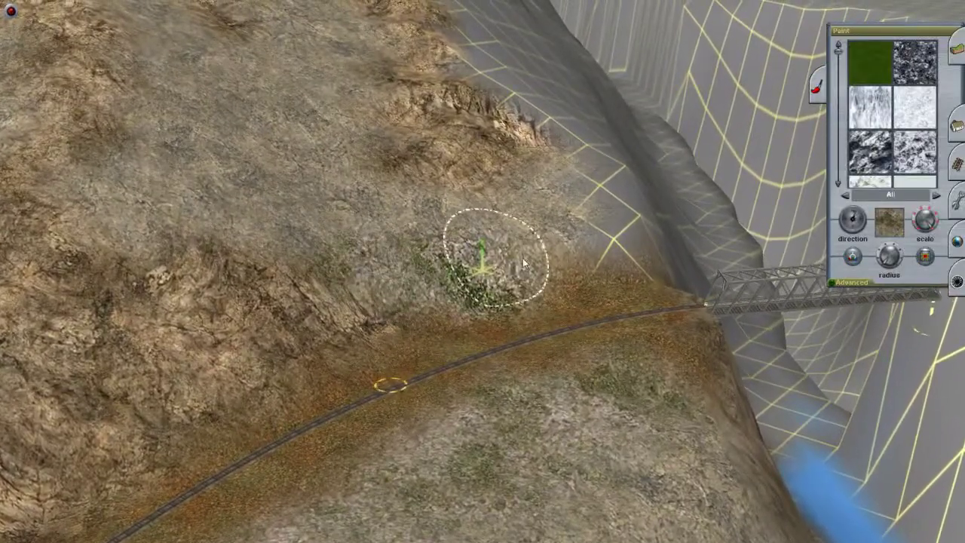
{"action": "key", "text": "Left"}
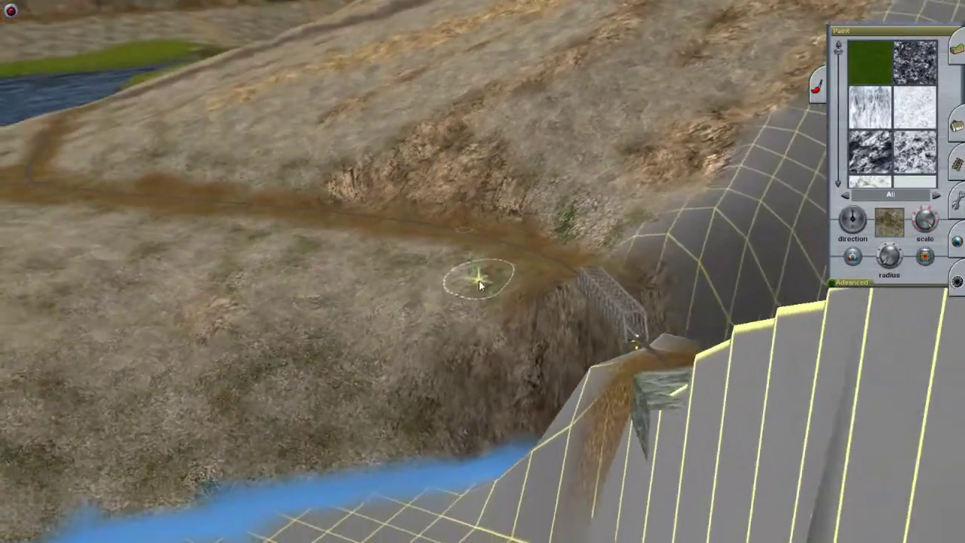
{"action": "key", "text": "Left"}
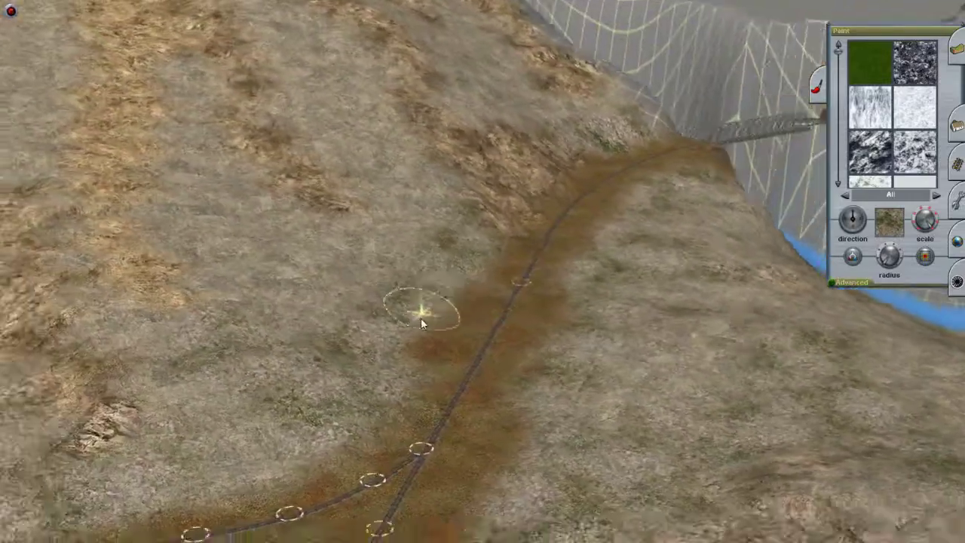
{"action": "key", "text": "Left"}
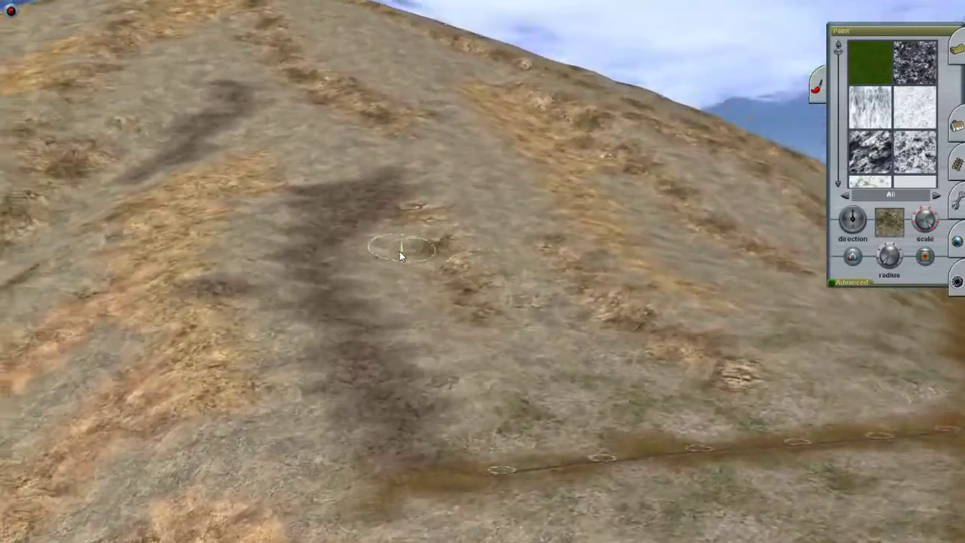
{"action": "key", "text": "Left"}
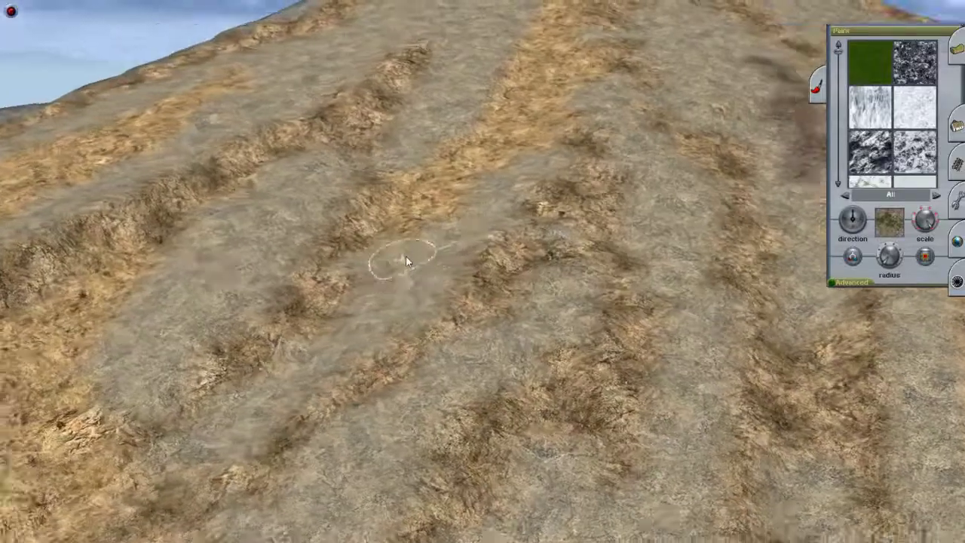
{"action": "key", "text": "Left"}
{"action": "scroll", "coordinate": [485, 193], "scroll_direction": "up", "scroll_amount": 3}
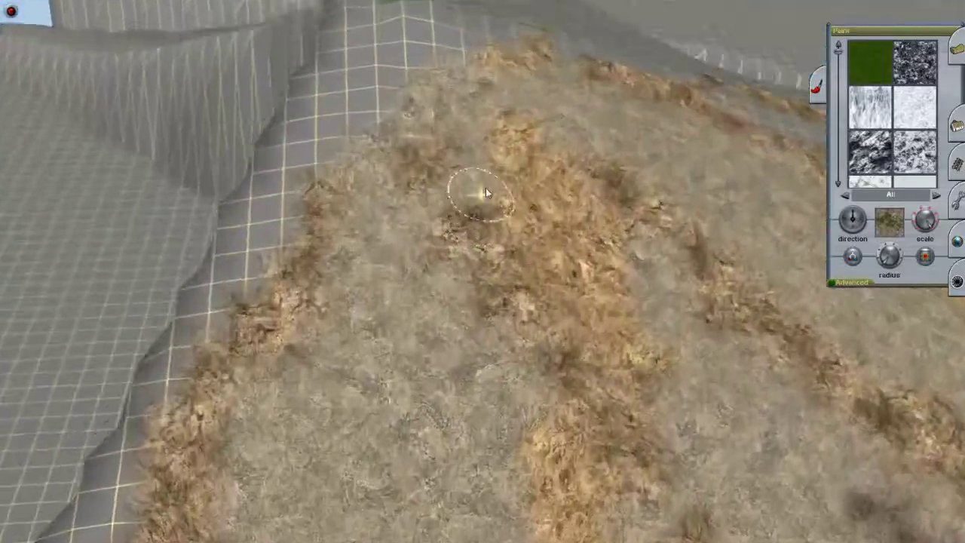
{"action": "key", "text": "Left"}
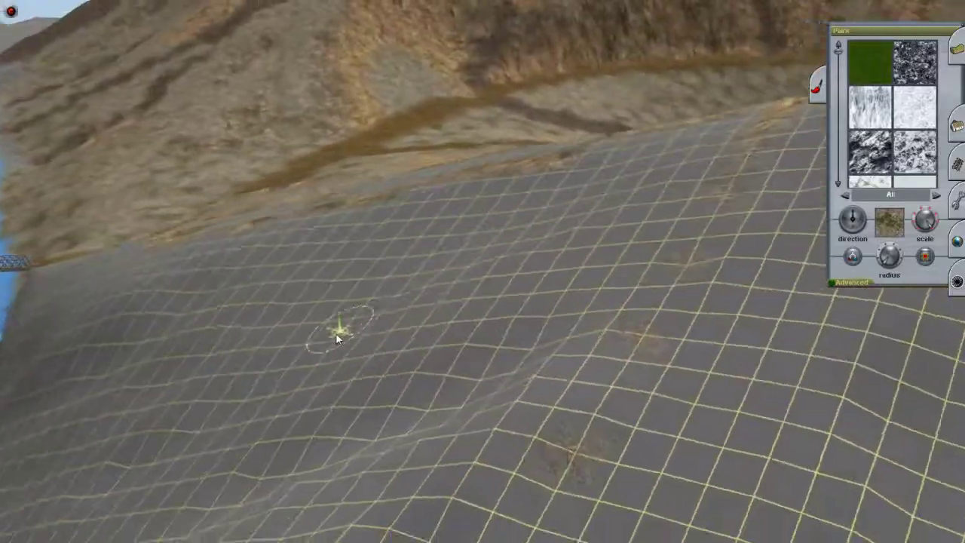
{"action": "key", "text": "Left"}
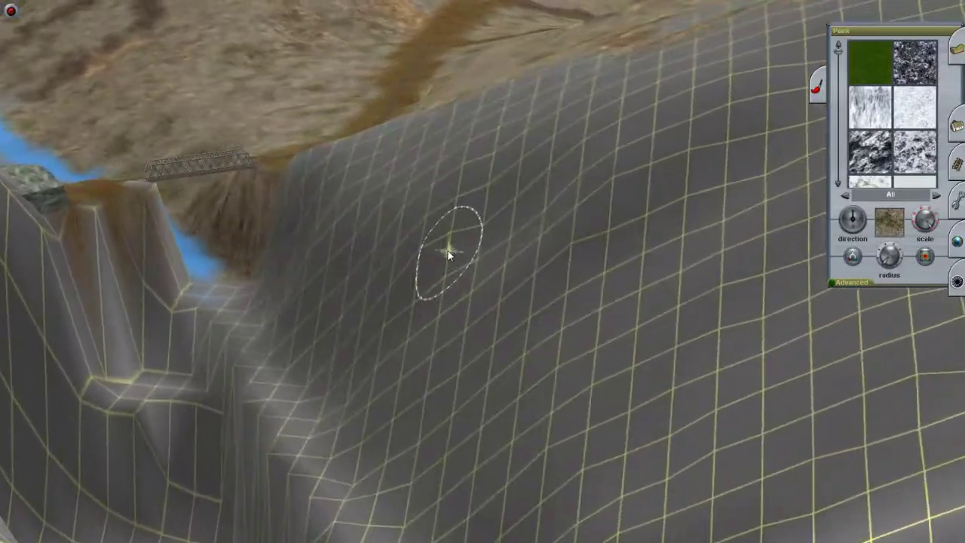
{"action": "key", "text": "Left"}
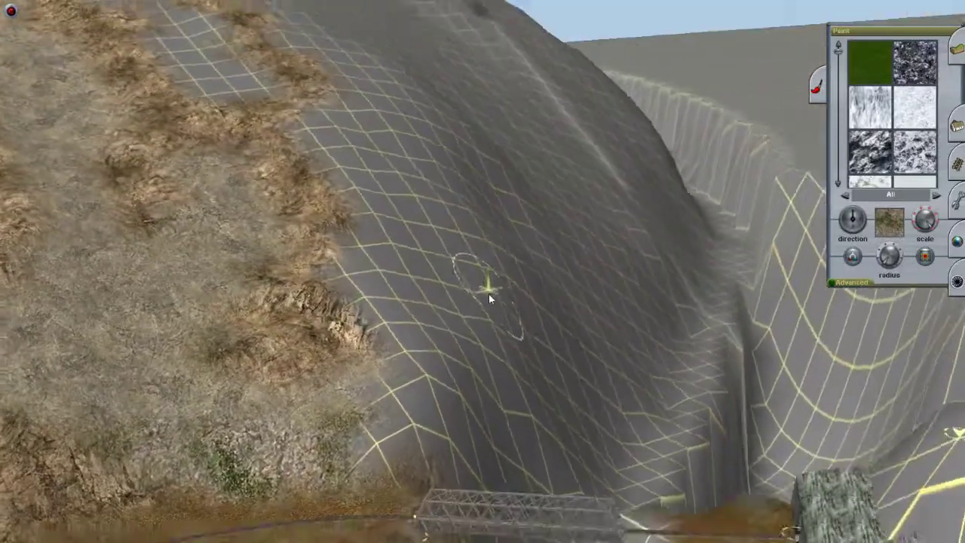
{"action": "key", "text": "Left"}
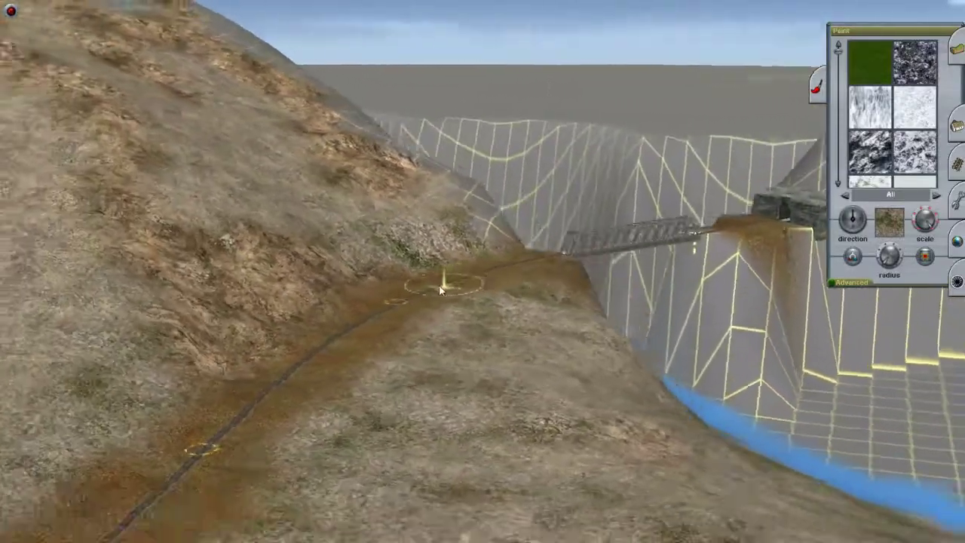
{"action": "key", "text": "Left"}
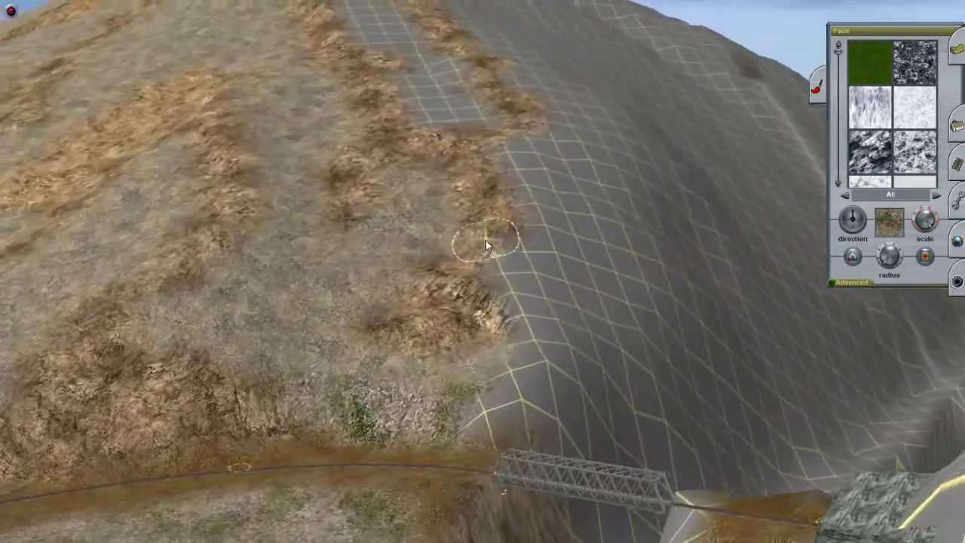
{"action": "key", "text": "Left"}
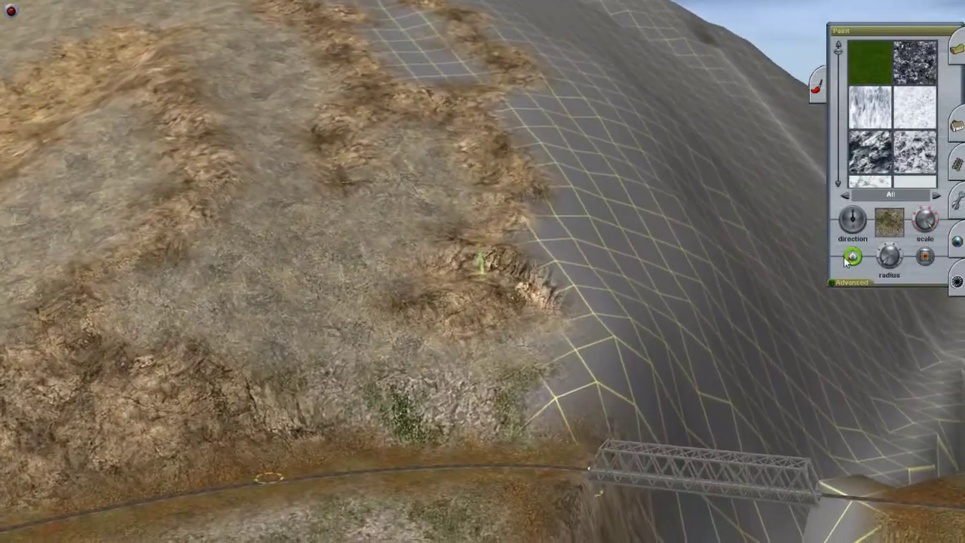
Step: Paint grey rock texture across the bare gridded upper slope of the mountain
{"action": "key", "text": "Left"}
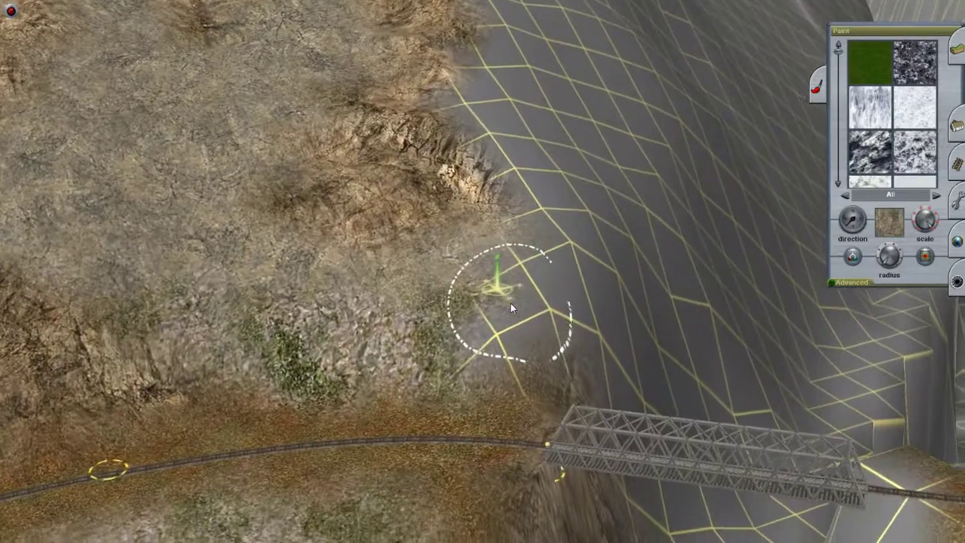
{"action": "key", "text": "Left"}
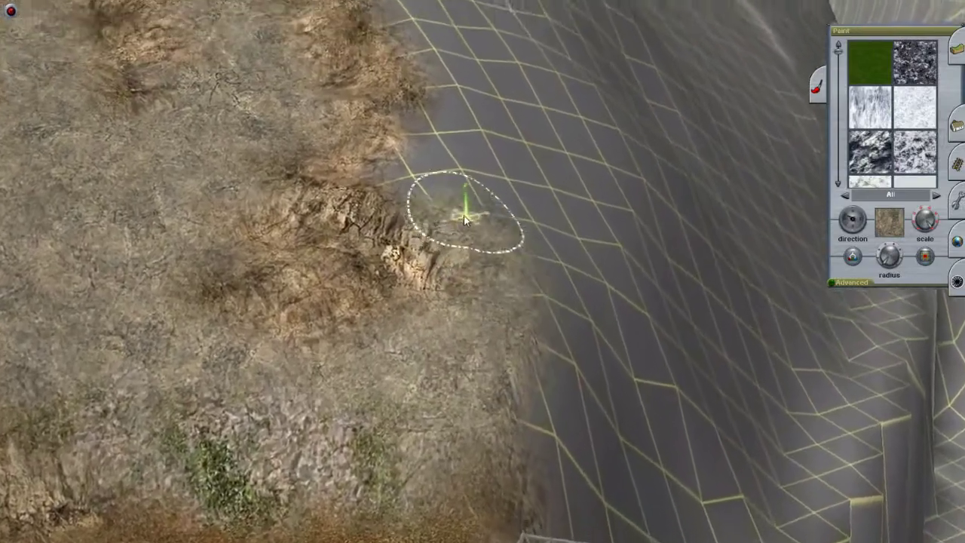
{"action": "key", "text": "Left"}
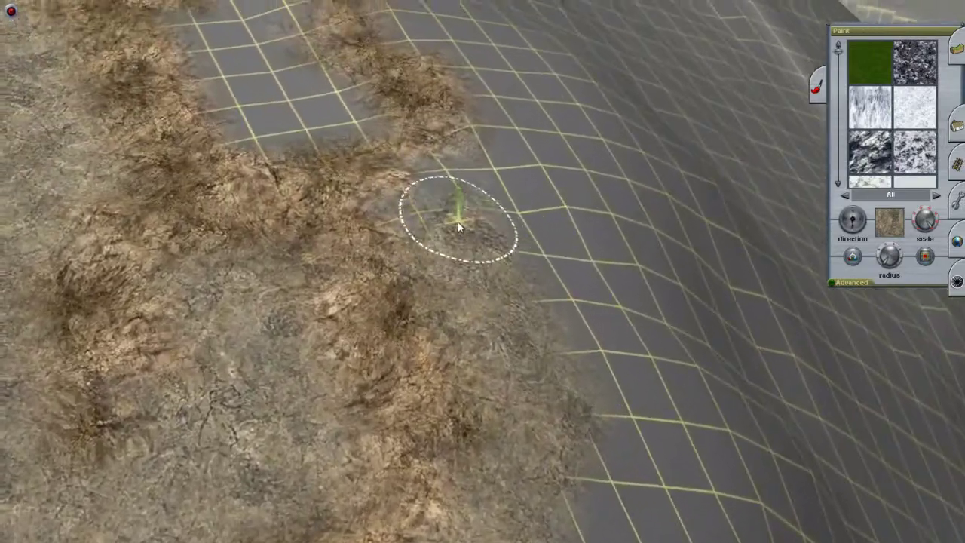
{"action": "key", "text": "Left"}
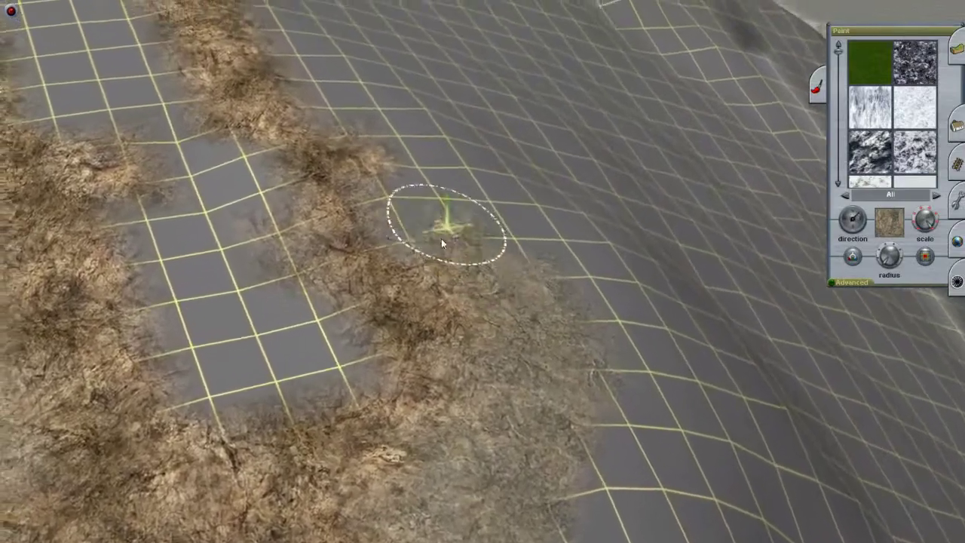
{"action": "key", "text": "Left"}
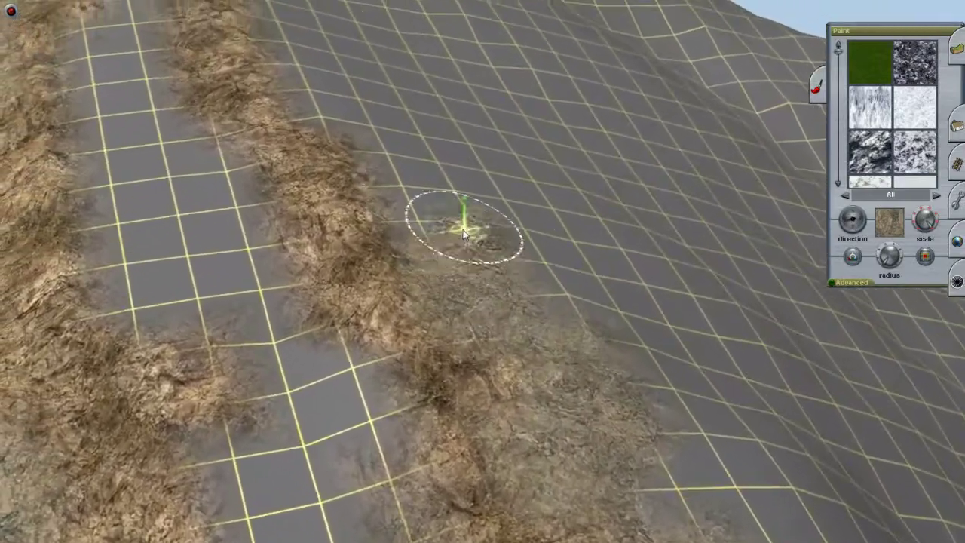
{"action": "key", "text": "Left"}
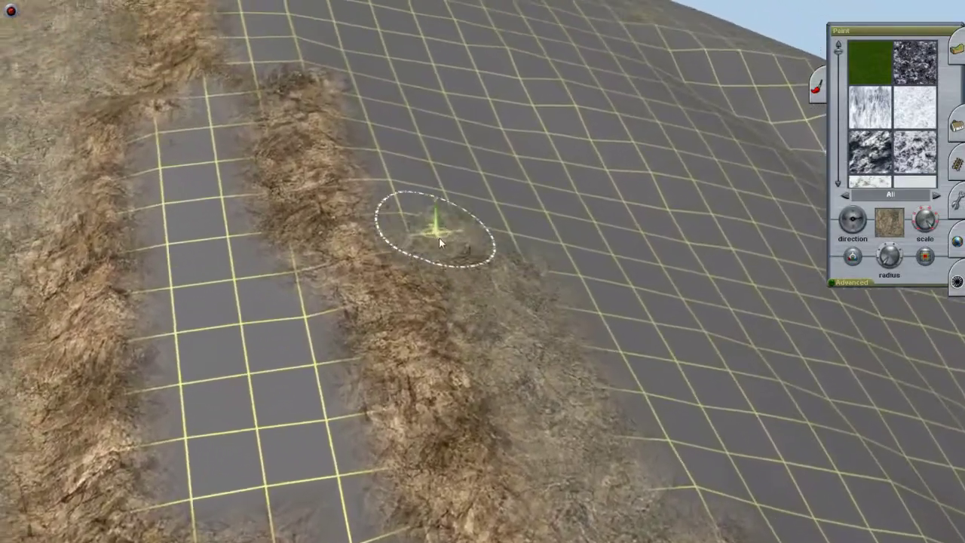
{"action": "key", "text": "Left"}
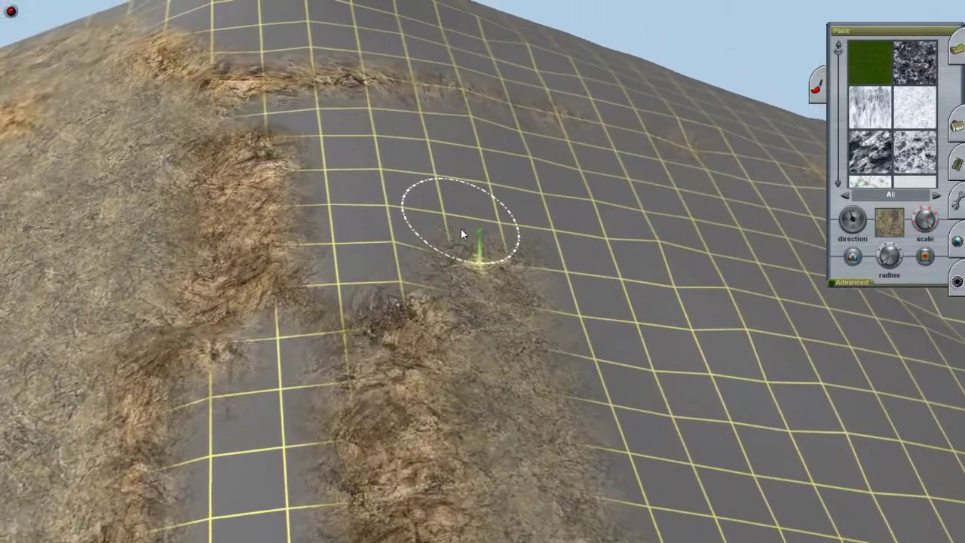
{"action": "key", "text": "Left"}
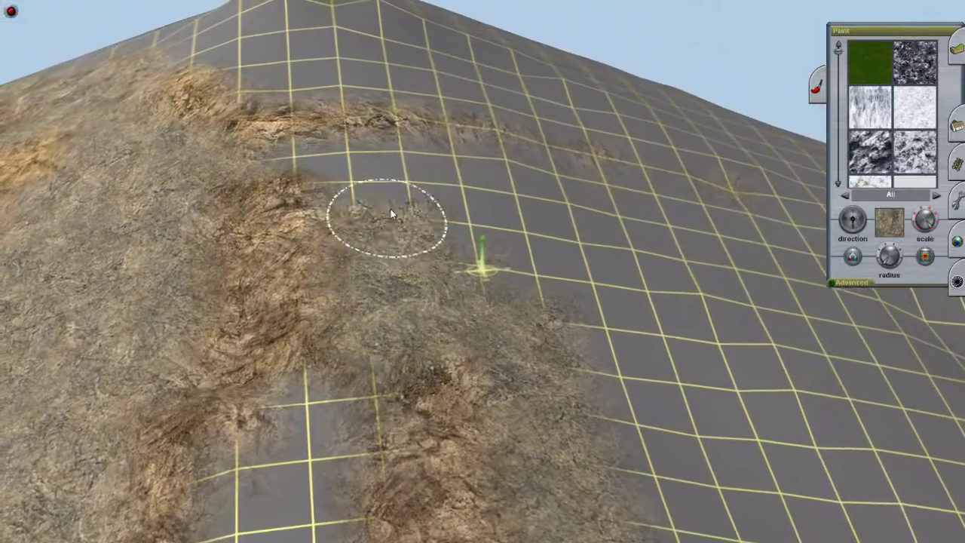
{"action": "mouse_move", "coordinate": [336, 173]}
{"action": "left_mouse_down"}
{"action": "mouse_move", "coordinate": [472, 182]}
{"action": "mouse_move", "coordinate": [499, 205]}
{"action": "mouse_move", "coordinate": [499, 285]}
{"action": "mouse_move", "coordinate": [458, 311]}
{"action": "mouse_move", "coordinate": [453, 335]}
{"action": "left_mouse_up"}
Step: Cover the bare grid strip and a patch of the slope with dry grass
{"action": "key", "text": "Left"}
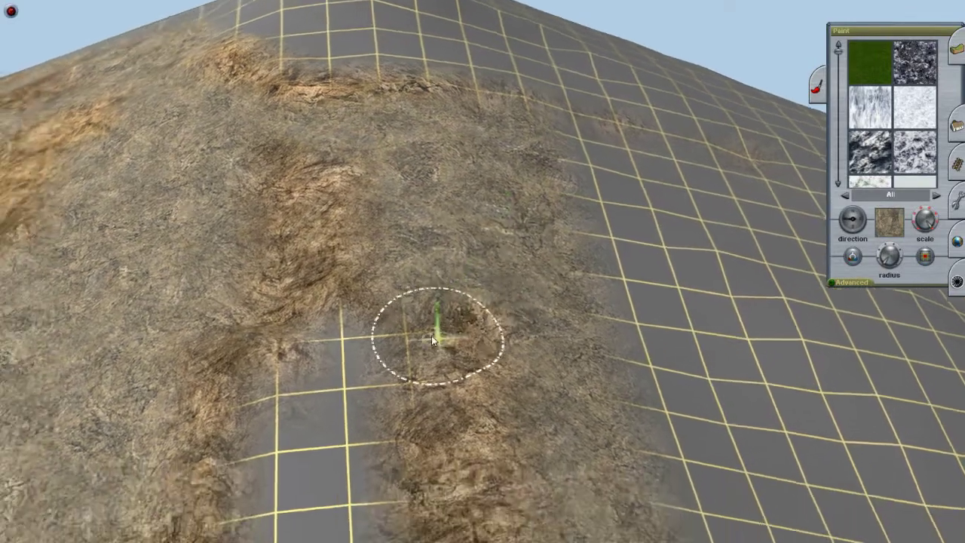
{"action": "scroll", "coordinate": [427, 312], "scroll_direction": "down", "scroll_amount": 2}
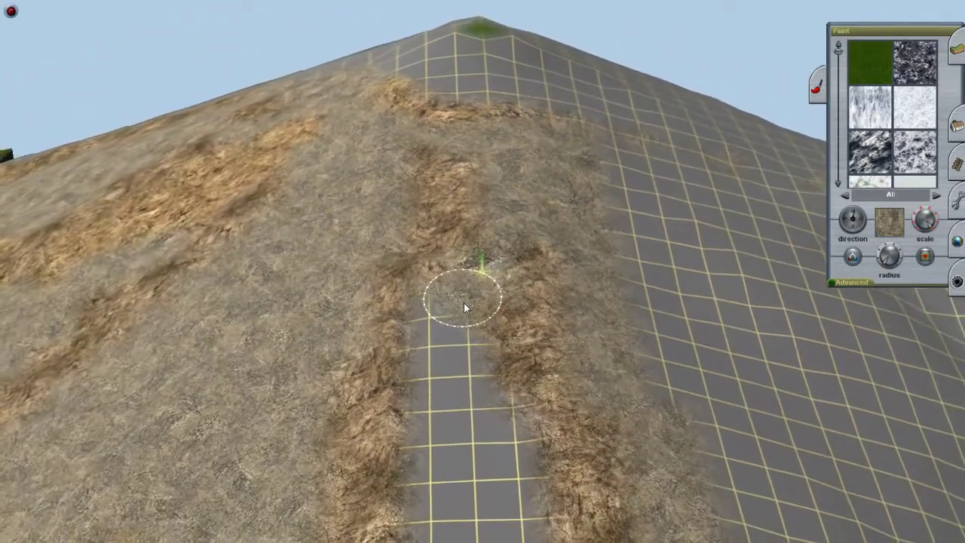
{"action": "scroll", "coordinate": [464, 302], "scroll_direction": "up", "scroll_amount": 3}
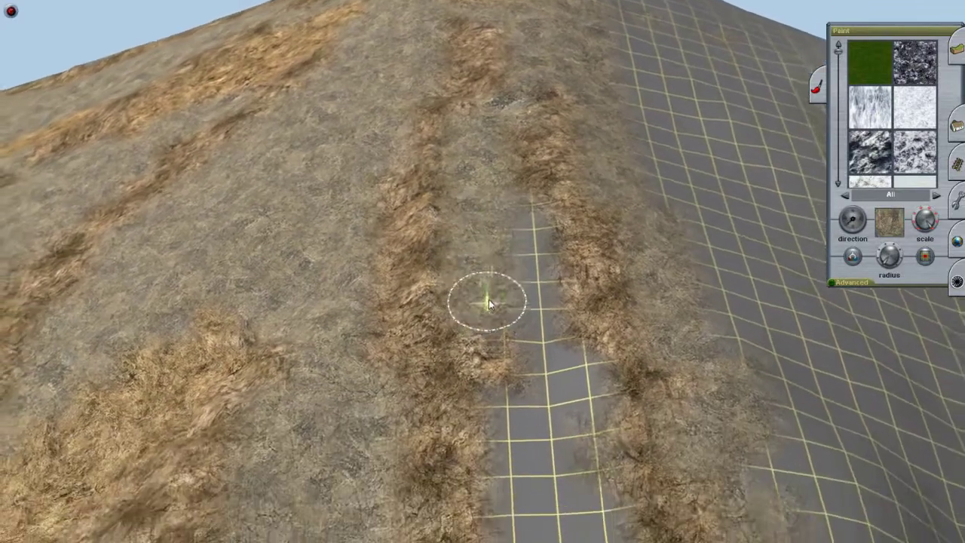
{"action": "mouse_move", "coordinate": [491, 276]}
{"action": "left_mouse_down"}
{"action": "mouse_move", "coordinate": [474, 226]}
{"action": "mouse_move", "coordinate": [484, 248]}
{"action": "mouse_move", "coordinate": [486, 313]}
{"action": "mouse_move", "coordinate": [495, 288]}
{"action": "mouse_move", "coordinate": [458, 283]}
{"action": "mouse_move", "coordinate": [481, 309]}
{"action": "mouse_move", "coordinate": [503, 280]}
{"action": "mouse_move", "coordinate": [479, 240]}
{"action": "mouse_move", "coordinate": [473, 282]}
{"action": "left_mouse_up"}
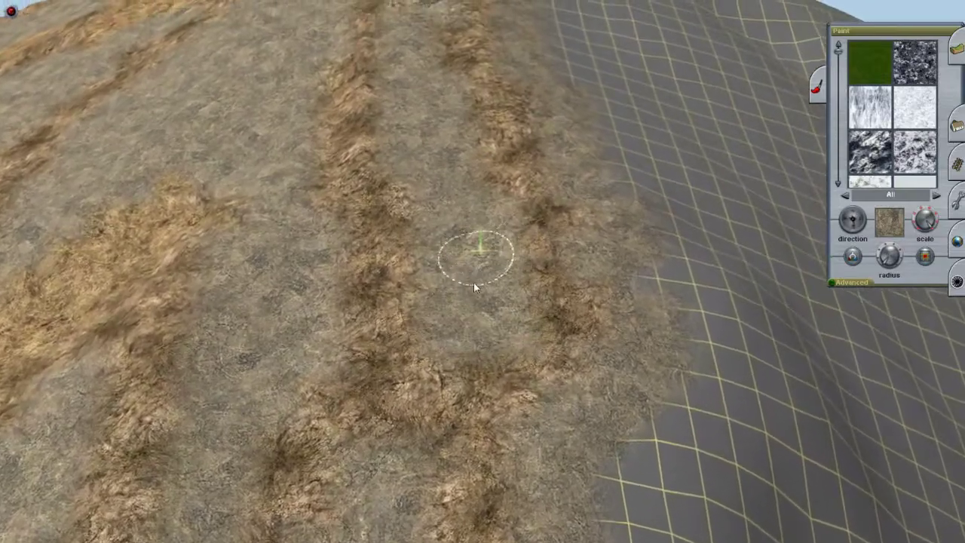
{"action": "scroll", "coordinate": [473, 286], "scroll_direction": "down", "scroll_amount": 10}
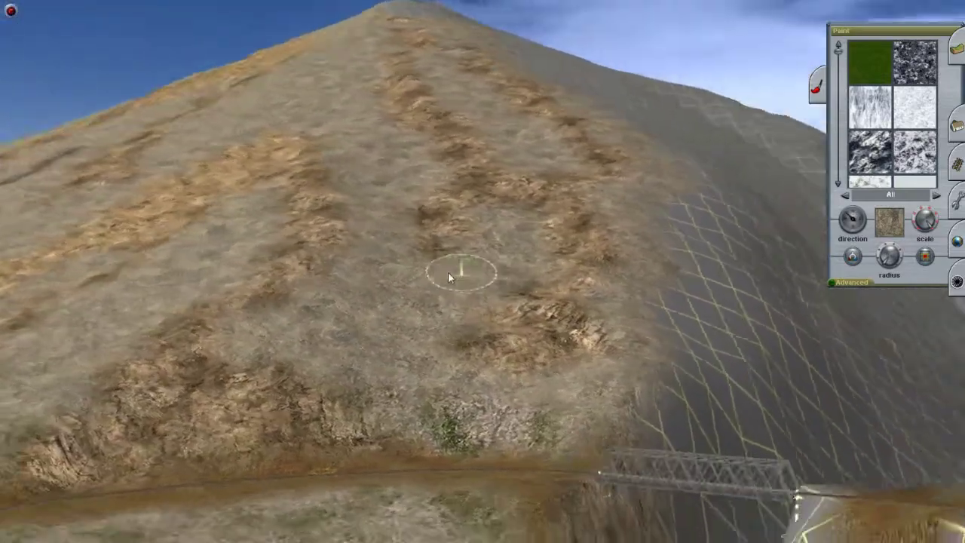
{"action": "mouse_move", "coordinate": [449, 277]}
{"action": "right_mouse_down"}
{"action": "mouse_move", "coordinate": [344, 260]}
{"action": "mouse_move", "coordinate": [625, 279]}
{"action": "mouse_move", "coordinate": [504, 255]}
{"action": "mouse_move", "coordinate": [511, 267]}
{"action": "mouse_move", "coordinate": [433, 277]}
{"action": "mouse_move", "coordinate": [481, 275]}
{"action": "mouse_move", "coordinate": [362, 286]}
{"action": "mouse_move", "coordinate": [384, 303]}
{"action": "mouse_move", "coordinate": [408, 275]}
{"action": "mouse_move", "coordinate": [452, 305]}
{"action": "mouse_move", "coordinate": [531, 322]}
{"action": "mouse_move", "coordinate": [527, 300]}
{"action": "mouse_move", "coordinate": [549, 230]}
{"action": "mouse_move", "coordinate": [531, 219]}
{"action": "mouse_move", "coordinate": [397, 245]}
{"action": "mouse_move", "coordinate": [274, 315]}
{"action": "mouse_move", "coordinate": [408, 273]}
{"action": "mouse_move", "coordinate": [698, 245]}
{"action": "mouse_move", "coordinate": [527, 208]}
{"action": "mouse_move", "coordinate": [519, 239]}
{"action": "mouse_move", "coordinate": [471, 256]}
{"action": "mouse_move", "coordinate": [490, 209]}
{"action": "mouse_move", "coordinate": [437, 224]}
{"action": "mouse_move", "coordinate": [469, 173]}
{"action": "mouse_move", "coordinate": [416, 193]}
{"action": "mouse_move", "coordinate": [452, 216]}
{"action": "mouse_move", "coordinate": [282, 240]}
{"action": "right_mouse_up"}
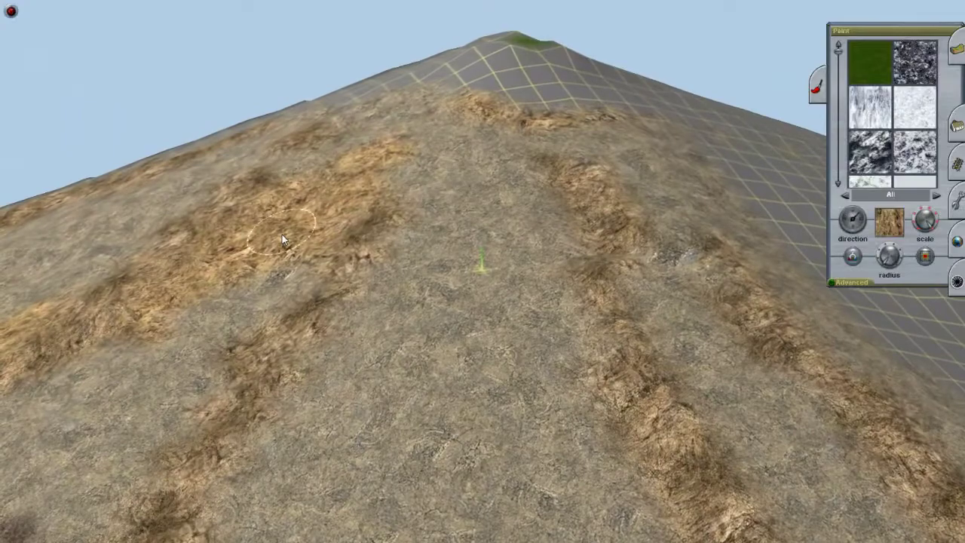
{"action": "left_click_drag", "start_coordinate": [540, 330], "coordinate": [533, 337]}
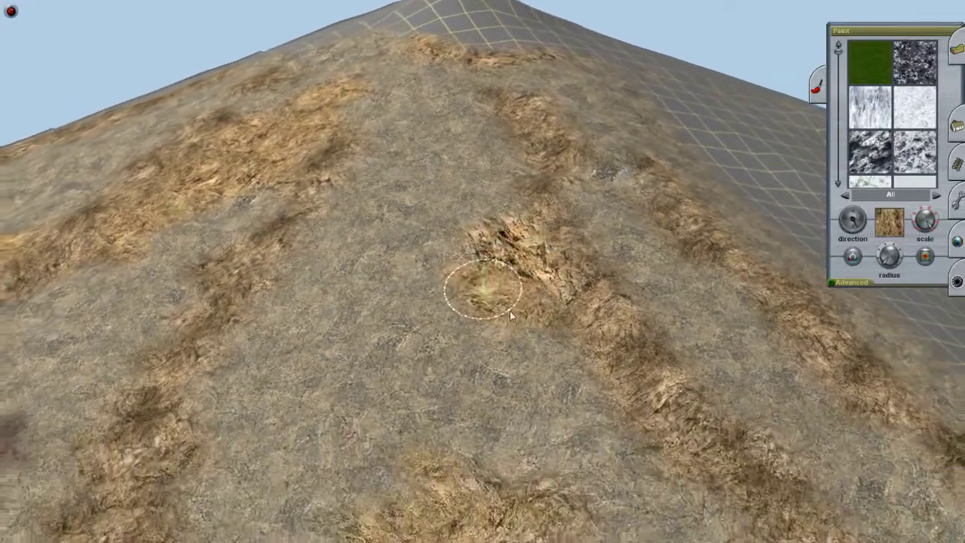
Step: Orbit round to the gridded ridge and switch to track laying with F4
{"action": "mouse_move", "coordinate": [509, 311]}
{"action": "right_mouse_down"}
{"action": "mouse_move", "coordinate": [467, 279]}
{"action": "mouse_move", "coordinate": [455, 220]}
{"action": "mouse_move", "coordinate": [487, 219]}
{"action": "mouse_move", "coordinate": [481, 301]}
{"action": "mouse_move", "coordinate": [462, 326]}
{"action": "mouse_move", "coordinate": [484, 333]}
{"action": "mouse_move", "coordinate": [507, 324]}
{"action": "mouse_move", "coordinate": [485, 311]}
{"action": "mouse_move", "coordinate": [490, 291]}
{"action": "mouse_move", "coordinate": [455, 256]}
{"action": "mouse_move", "coordinate": [456, 273]}
{"action": "mouse_move", "coordinate": [474, 261]}
{"action": "mouse_move", "coordinate": [472, 232]}
{"action": "mouse_move", "coordinate": [473, 250]}
{"action": "mouse_move", "coordinate": [459, 256]}
{"action": "right_mouse_up"}
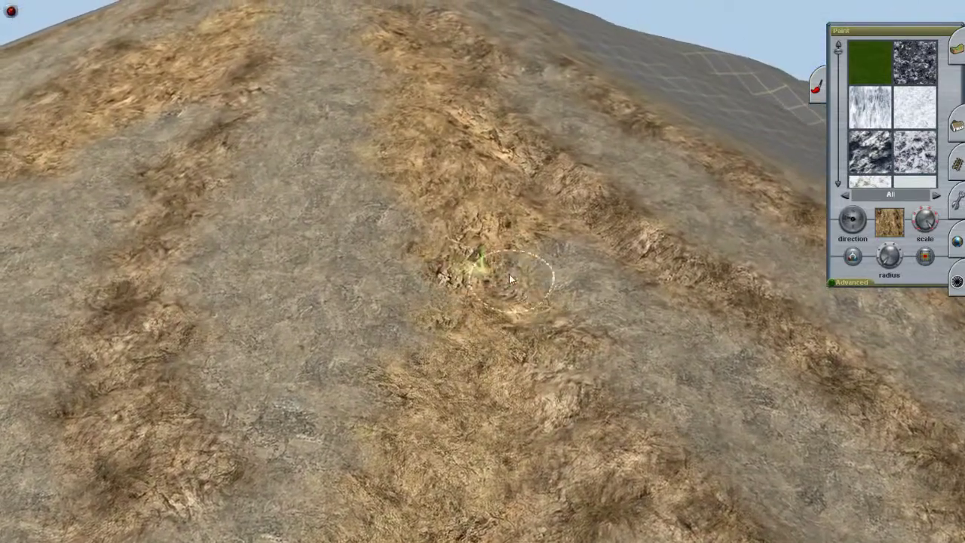
{"action": "mouse_move", "coordinate": [509, 279]}
{"action": "right_mouse_down"}
{"action": "mouse_move", "coordinate": [517, 274]}
{"action": "mouse_move", "coordinate": [467, 261]}
{"action": "mouse_move", "coordinate": [511, 304]}
{"action": "mouse_move", "coordinate": [537, 348]}
{"action": "mouse_move", "coordinate": [484, 334]}
{"action": "mouse_move", "coordinate": [501, 231]}
{"action": "mouse_move", "coordinate": [518, 226]}
{"action": "mouse_move", "coordinate": [463, 179]}
{"action": "mouse_move", "coordinate": [365, 356]}
{"action": "mouse_move", "coordinate": [418, 364]}
{"action": "mouse_move", "coordinate": [811, 194]}
{"action": "mouse_move", "coordinate": [695, 303]}
{"action": "right_mouse_up"}
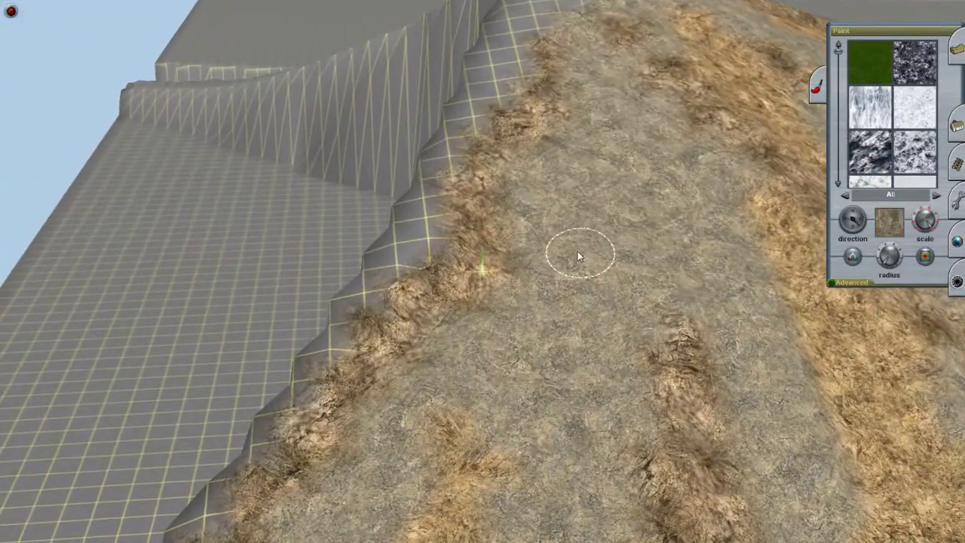
{"action": "mouse_move", "coordinate": [578, 256]}
{"action": "right_mouse_down"}
{"action": "mouse_move", "coordinate": [470, 147]}
{"action": "mouse_move", "coordinate": [447, 230]}
{"action": "mouse_move", "coordinate": [469, 261]}
{"action": "mouse_move", "coordinate": [470, 293]}
{"action": "mouse_move", "coordinate": [487, 294]}
{"action": "mouse_move", "coordinate": [463, 269]}
{"action": "mouse_move", "coordinate": [490, 302]}
{"action": "mouse_move", "coordinate": [465, 284]}
{"action": "mouse_move", "coordinate": [487, 243]}
{"action": "mouse_move", "coordinate": [473, 312]}
{"action": "mouse_move", "coordinate": [462, 295]}
{"action": "mouse_move", "coordinate": [477, 312]}
{"action": "mouse_move", "coordinate": [476, 264]}
{"action": "mouse_move", "coordinate": [470, 293]}
{"action": "mouse_move", "coordinate": [425, 294]}
{"action": "mouse_move", "coordinate": [437, 278]}
{"action": "mouse_move", "coordinate": [522, 267]}
{"action": "mouse_move", "coordinate": [529, 257]}
{"action": "mouse_move", "coordinate": [488, 263]}
{"action": "mouse_move", "coordinate": [442, 345]}
{"action": "mouse_move", "coordinate": [500, 316]}
{"action": "mouse_move", "coordinate": [469, 243]}
{"action": "mouse_move", "coordinate": [470, 233]}
{"action": "mouse_move", "coordinate": [491, 241]}
{"action": "mouse_move", "coordinate": [499, 229]}
{"action": "mouse_move", "coordinate": [512, 245]}
{"action": "mouse_move", "coordinate": [498, 281]}
{"action": "mouse_move", "coordinate": [543, 323]}
{"action": "mouse_move", "coordinate": [515, 355]}
{"action": "mouse_move", "coordinate": [500, 344]}
{"action": "mouse_move", "coordinate": [550, 362]}
{"action": "mouse_move", "coordinate": [532, 367]}
{"action": "mouse_move", "coordinate": [467, 328]}
{"action": "mouse_move", "coordinate": [445, 279]}
{"action": "mouse_move", "coordinate": [378, 227]}
{"action": "mouse_move", "coordinate": [448, 194]}
{"action": "mouse_move", "coordinate": [478, 262]}
{"action": "mouse_move", "coordinate": [524, 183]}
{"action": "mouse_move", "coordinate": [467, 377]}
{"action": "mouse_move", "coordinate": [505, 237]}
{"action": "mouse_move", "coordinate": [506, 173]}
{"action": "mouse_move", "coordinate": [484, 158]}
{"action": "mouse_move", "coordinate": [465, 196]}
{"action": "mouse_move", "coordinate": [495, 387]}
{"action": "mouse_move", "coordinate": [474, 457]}
{"action": "mouse_move", "coordinate": [484, 482]}
{"action": "mouse_move", "coordinate": [465, 426]}
{"action": "mouse_move", "coordinate": [429, 399]}
{"action": "mouse_move", "coordinate": [446, 353]}
{"action": "right_mouse_up"}
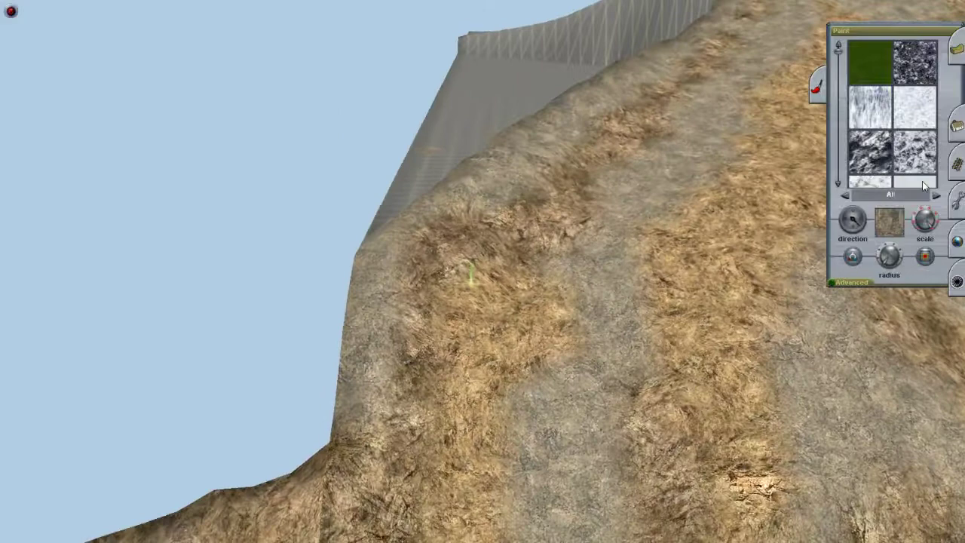
{"action": "key", "text": "F4"}
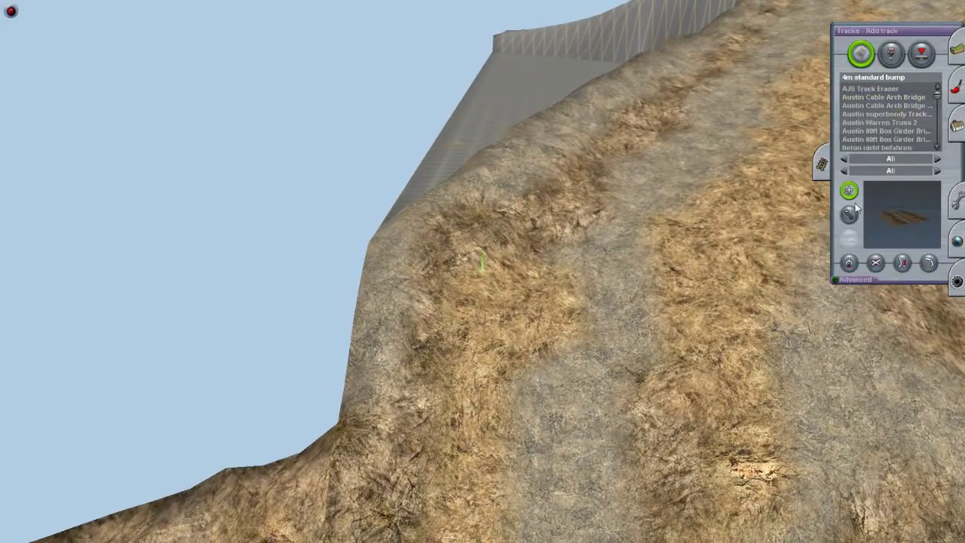
Step: Lay a new straight track segment across the gridded ledge
{"action": "mouse_move", "coordinate": [471, 252]}
{"action": "right_mouse_down"}
{"action": "mouse_move", "coordinate": [457, 253]}
{"action": "mouse_move", "coordinate": [475, 263]}
{"action": "right_mouse_up"}
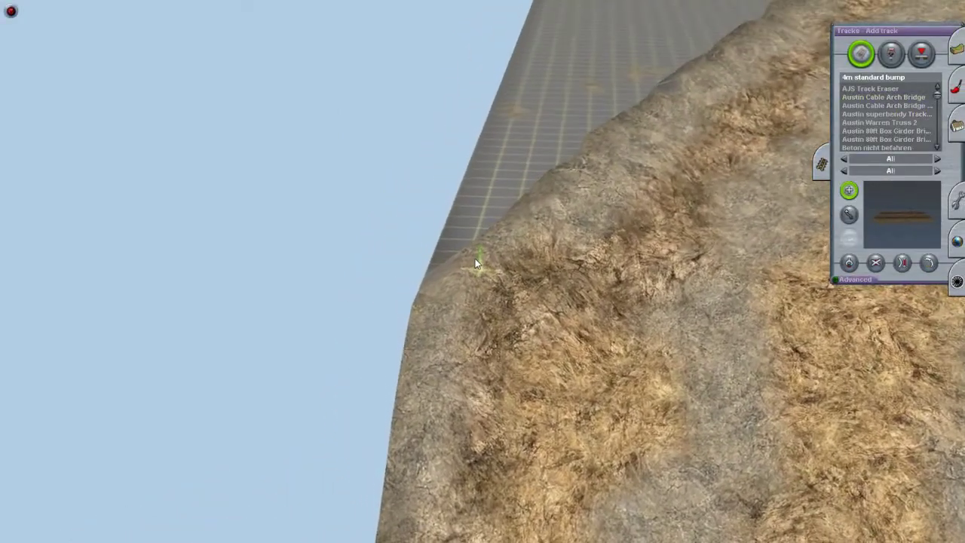
{"action": "left_click_drag", "start_coordinate": [475, 264], "coordinate": [519, 239]}
{"action": "left_click", "coordinate": [854, 279]}
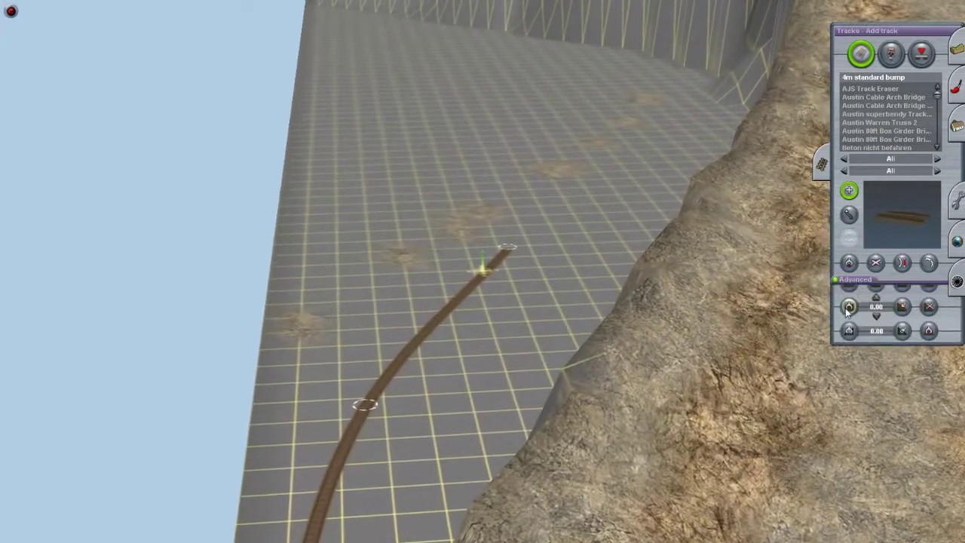
Step: Raise the track's spline points so its left end climbs up the cliff wall
{"action": "right_click_drag", "start_coordinate": [783, 323], "coordinate": [678, 324]}
{"action": "left_click_drag", "start_coordinate": [485, 258], "coordinate": [441, 269]}
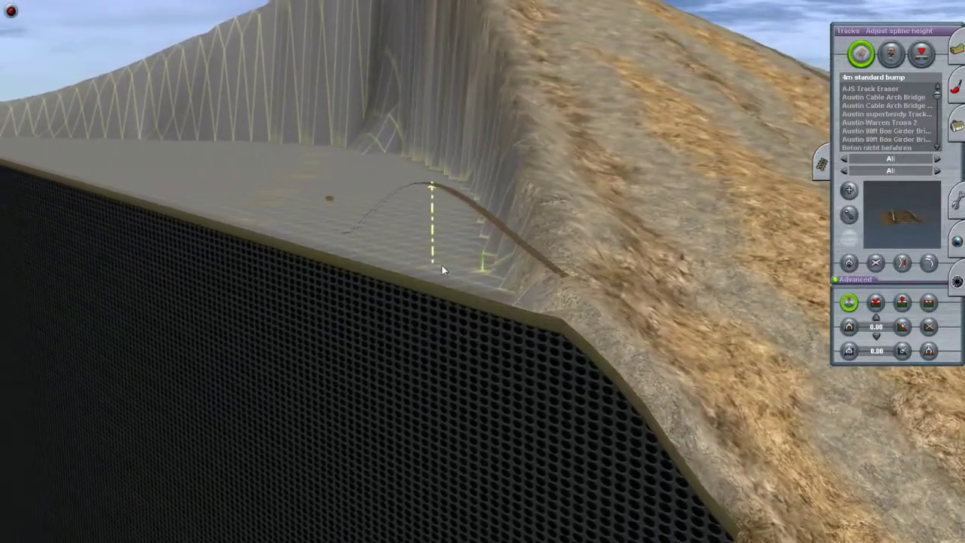
{"action": "right_click_drag", "start_coordinate": [442, 269], "coordinate": [304, 220]}
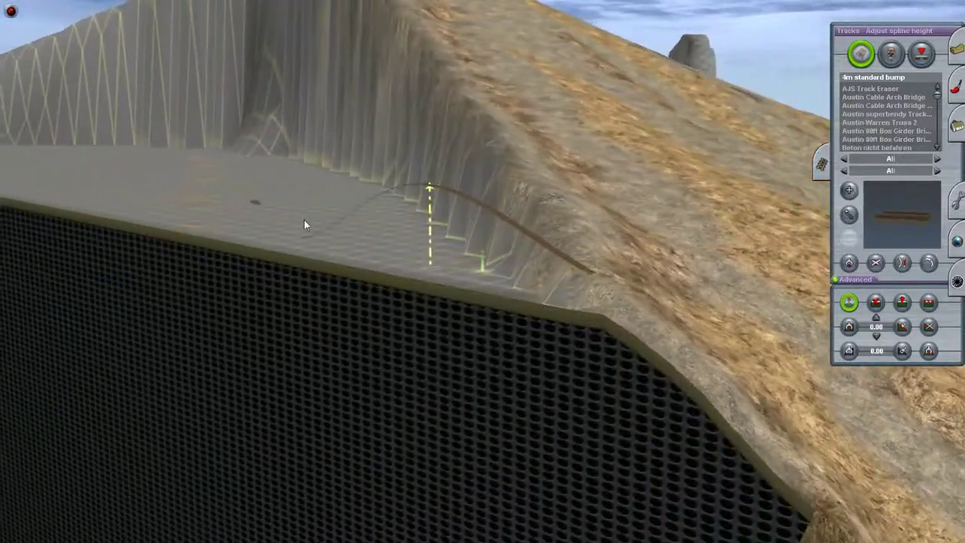
{"action": "left_click_drag", "start_coordinate": [284, 212], "coordinate": [317, 102]}
{"action": "right_click_drag", "start_coordinate": [480, 221], "coordinate": [340, 263]}
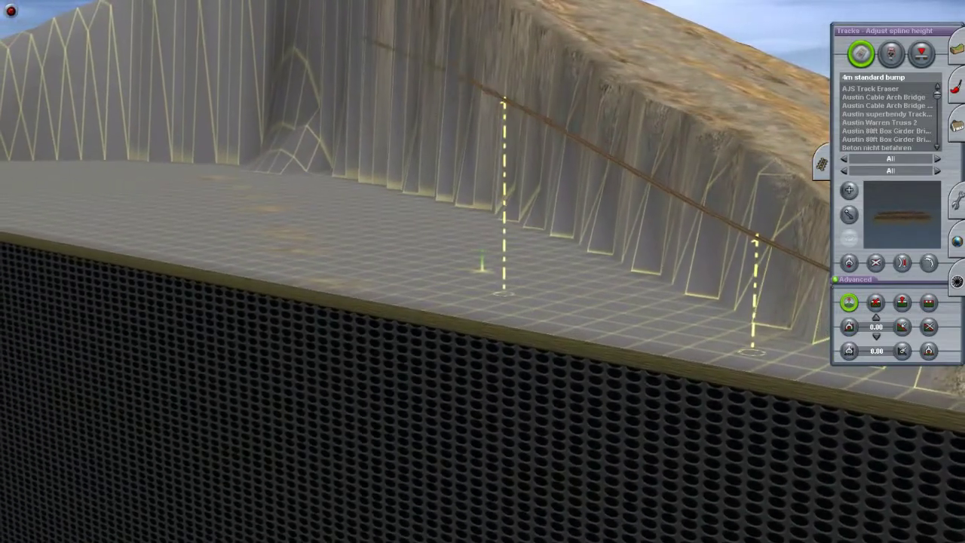
{"action": "right_click_drag", "start_coordinate": [481, 260], "coordinate": [701, 271]}
{"action": "left_click", "coordinate": [848, 190]}
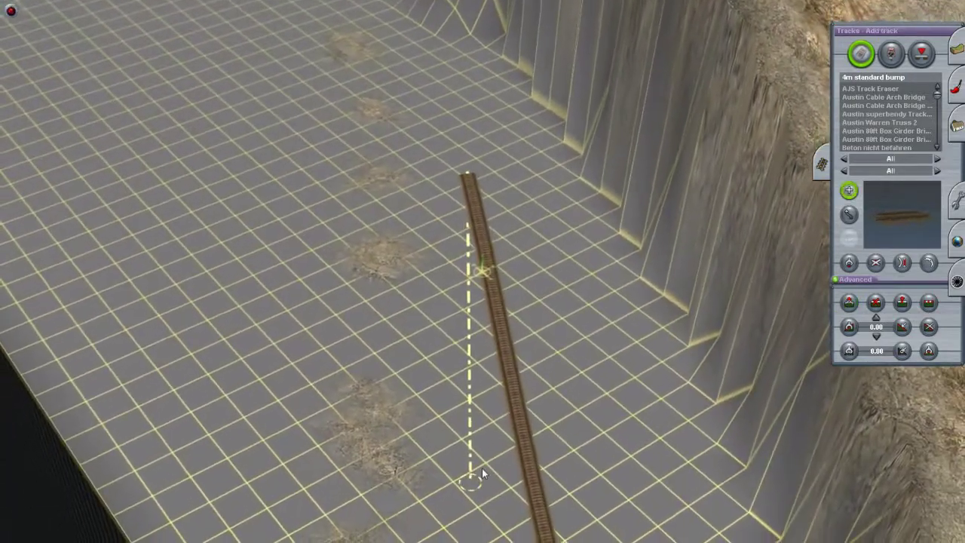
{"action": "right_click_drag", "start_coordinate": [459, 358], "coordinate": [506, 92]}
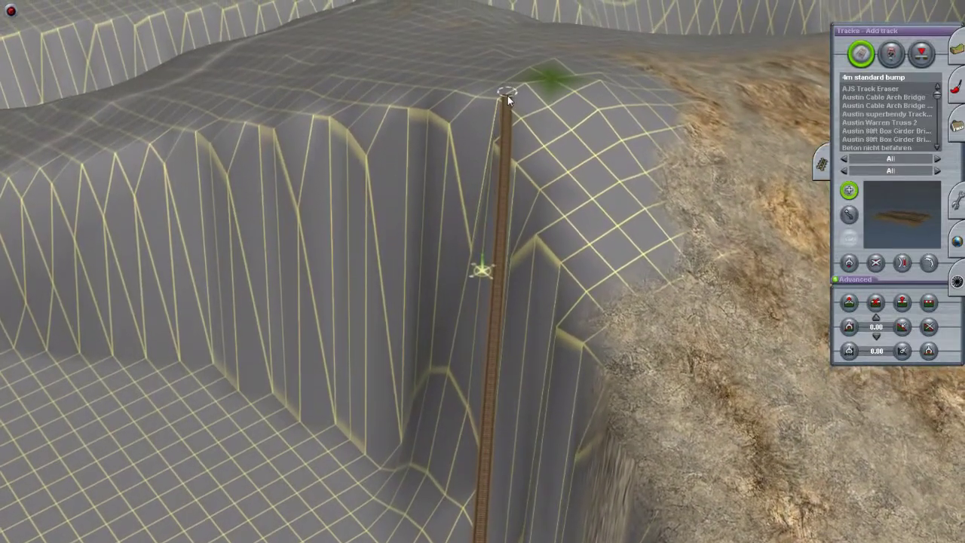
{"action": "left_click", "coordinate": [849, 301]}
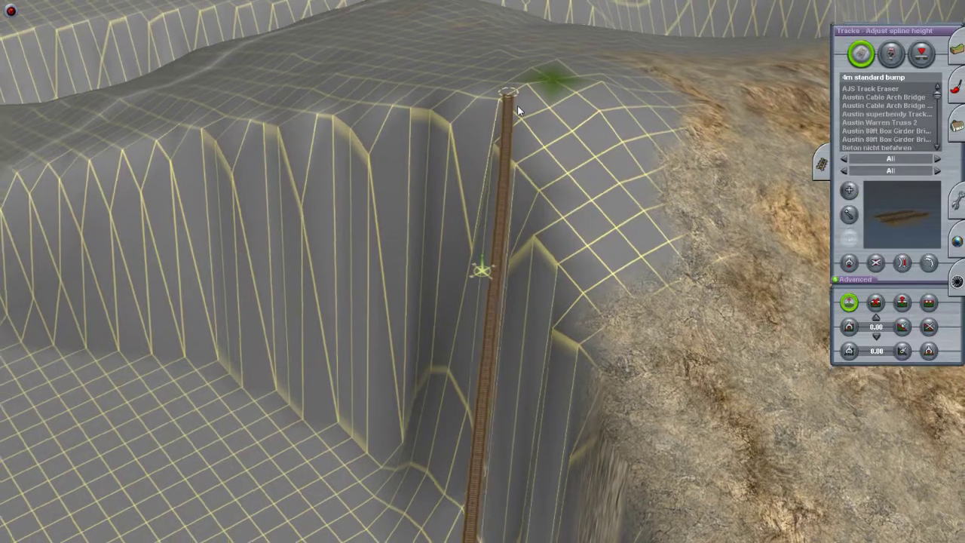
Step: Bend the middle of the track into a curve along the hillside
{"action": "right_click_drag", "start_coordinate": [518, 111], "coordinate": [568, 397]}
{"action": "key", "text": "m"}
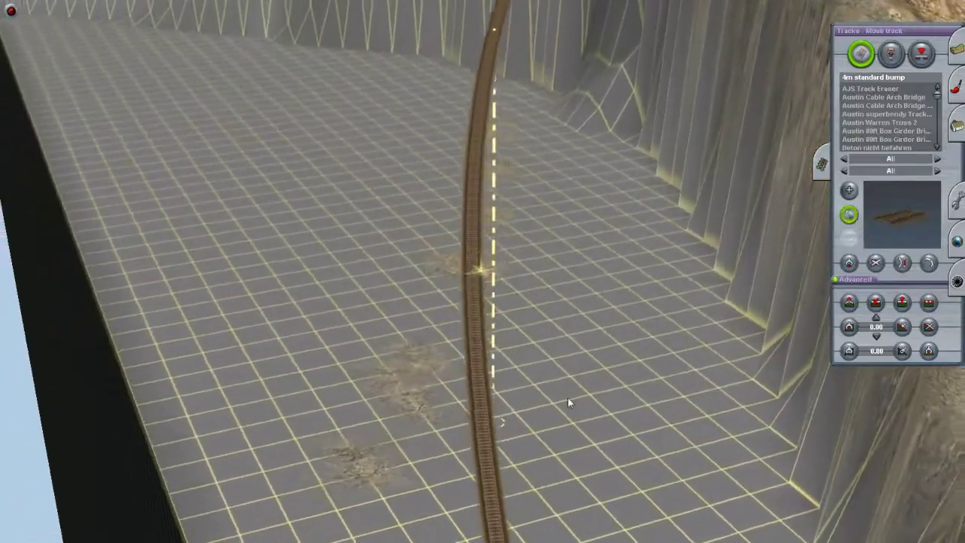
{"action": "left_click_drag", "start_coordinate": [482, 321], "coordinate": [407, 317]}
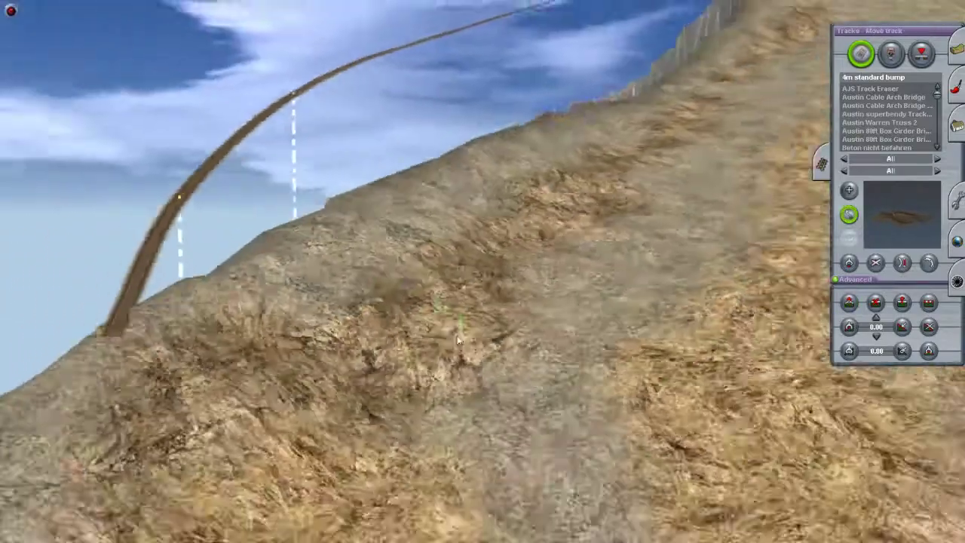
{"action": "right_click_drag", "start_coordinate": [458, 341], "coordinate": [501, 280]}
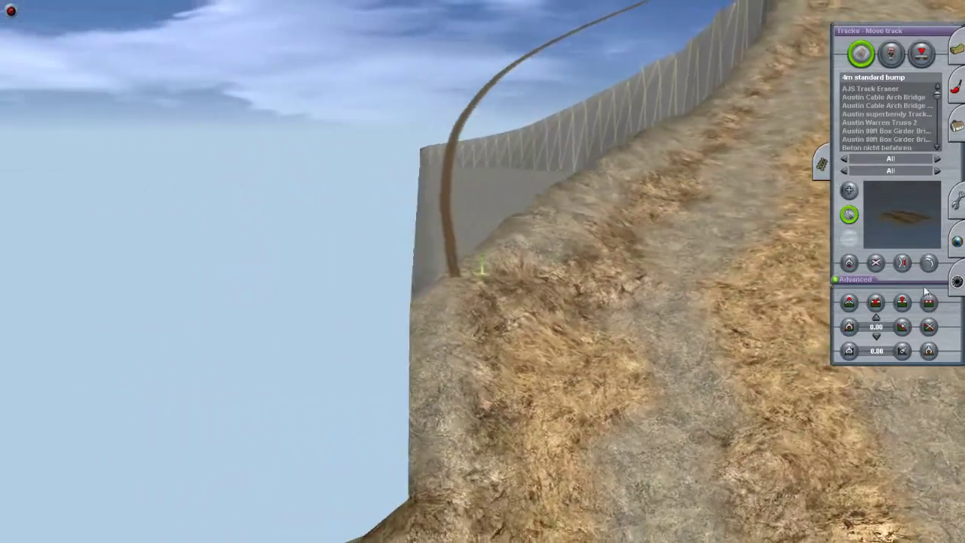
Step: Flatten a shelf into the terrain along the track, then delete the track
{"action": "left_click", "coordinate": [928, 302]}
{"action": "left_click", "coordinate": [473, 195]}
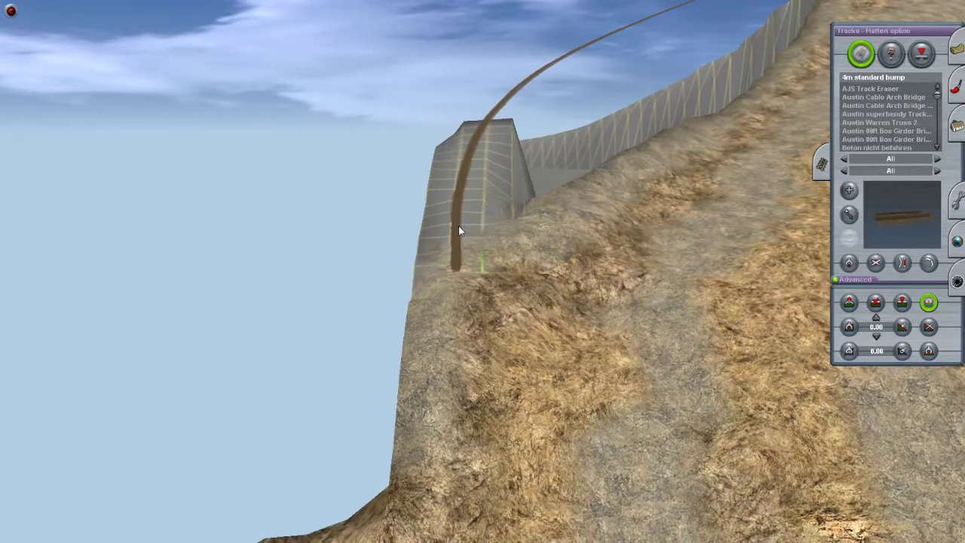
{"action": "right_click_drag", "start_coordinate": [458, 226], "coordinate": [766, 238]}
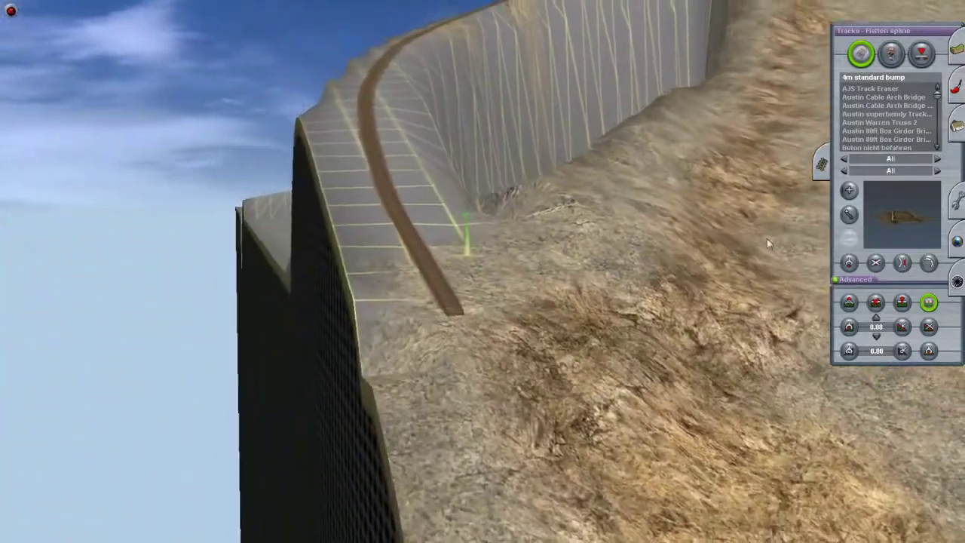
{"action": "left_click", "coordinate": [875, 262]}
{"action": "right_click_drag", "start_coordinate": [455, 200], "coordinate": [459, 263]}
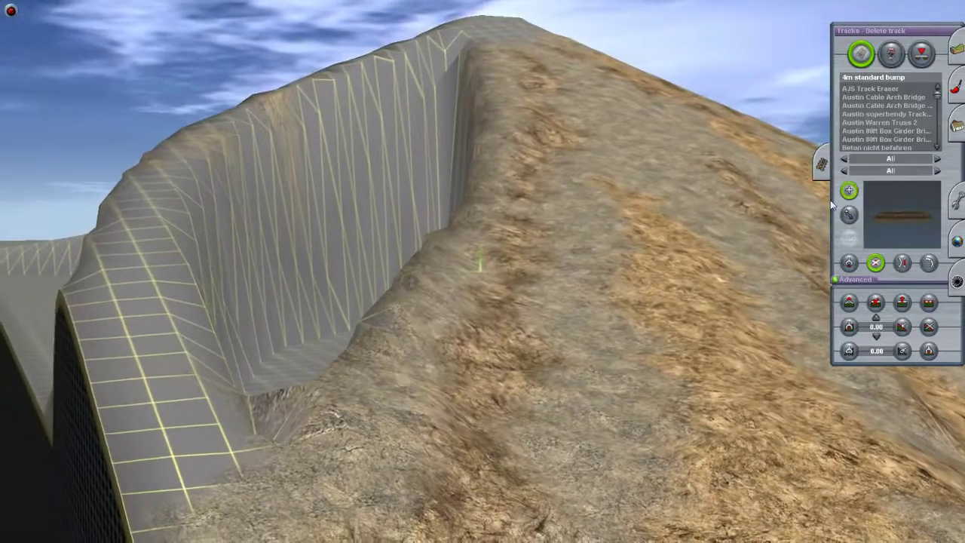
{"action": "left_click", "coordinate": [848, 189]}
{"action": "right_click_drag", "start_coordinate": [467, 332], "coordinate": [442, 305]}
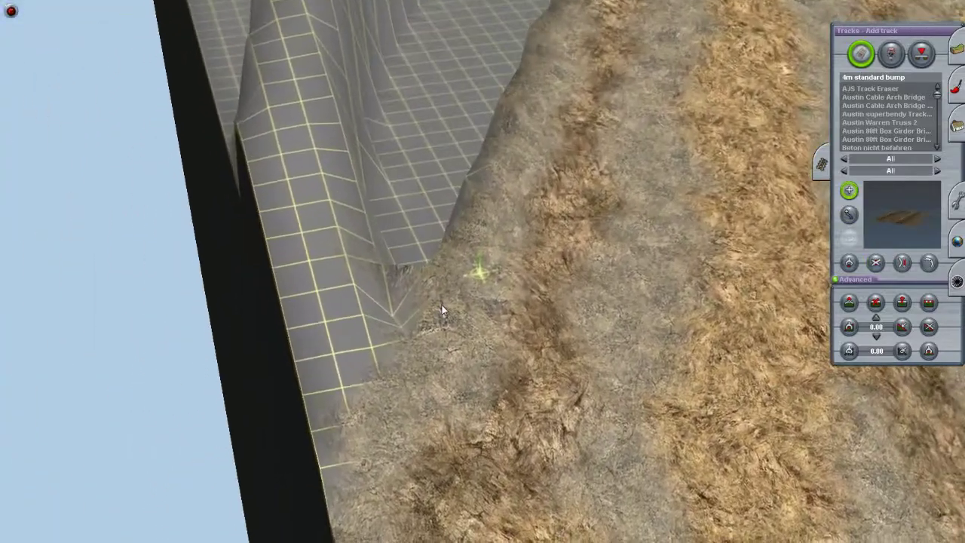
Step: Lay a three-piece guide track along the gridded ridge
{"action": "left_click_drag", "start_coordinate": [442, 304], "coordinate": [453, 227]}
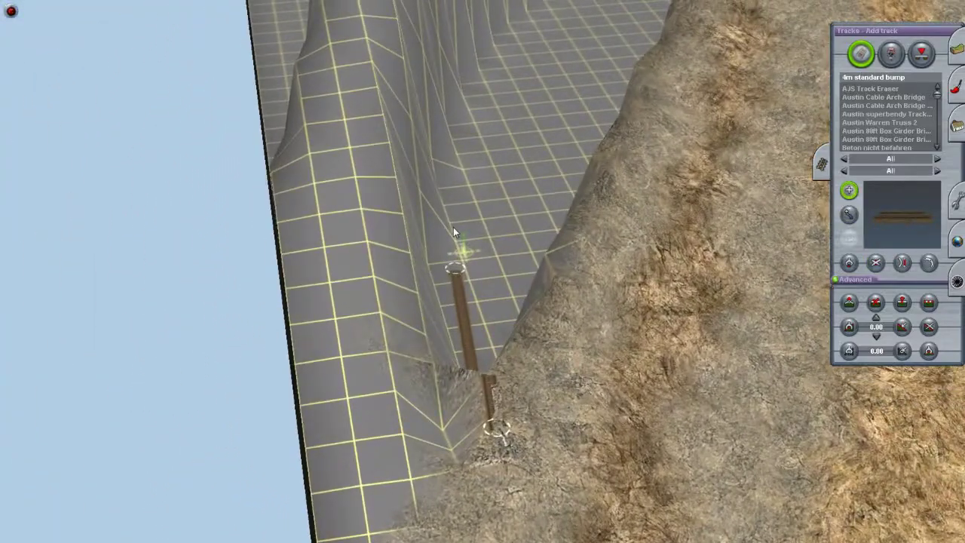
{"action": "right_click_drag", "start_coordinate": [453, 227], "coordinate": [485, 299]}
{"action": "left_click_drag", "start_coordinate": [485, 299], "coordinate": [472, 205]}
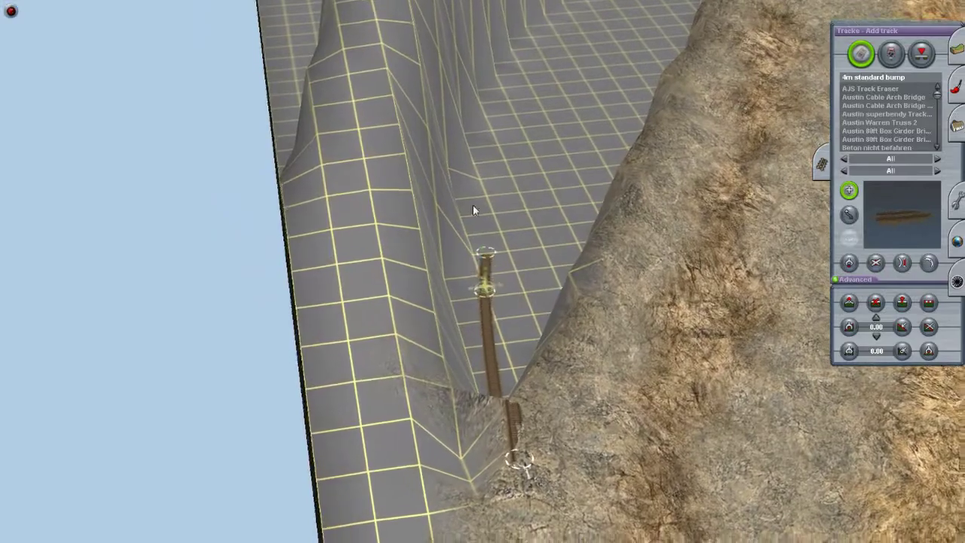
{"action": "right_click_drag", "start_coordinate": [473, 205], "coordinate": [469, 124]}
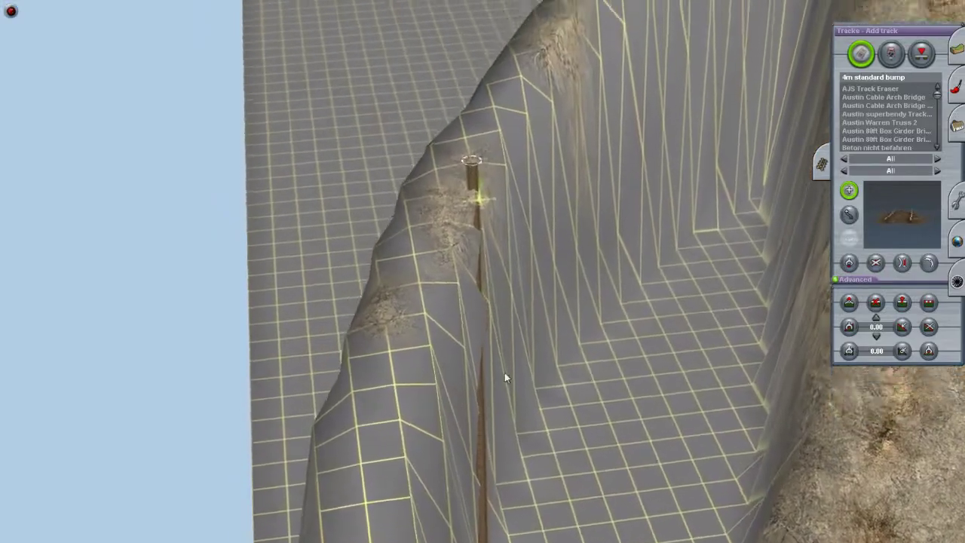
{"action": "right_click_drag", "start_coordinate": [504, 372], "coordinate": [755, 308]}
Step: Flatten the terrain along the guide track, then delete it from the ridge
{"action": "left_click", "coordinate": [849, 302]}
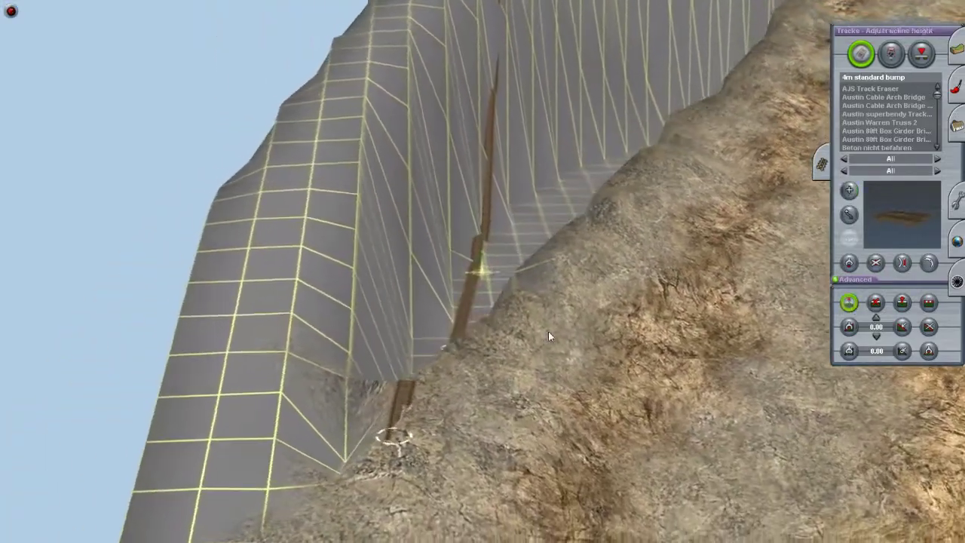
{"action": "right_click_drag", "start_coordinate": [548, 336], "coordinate": [789, 303]}
{"action": "key", "text": "f"}
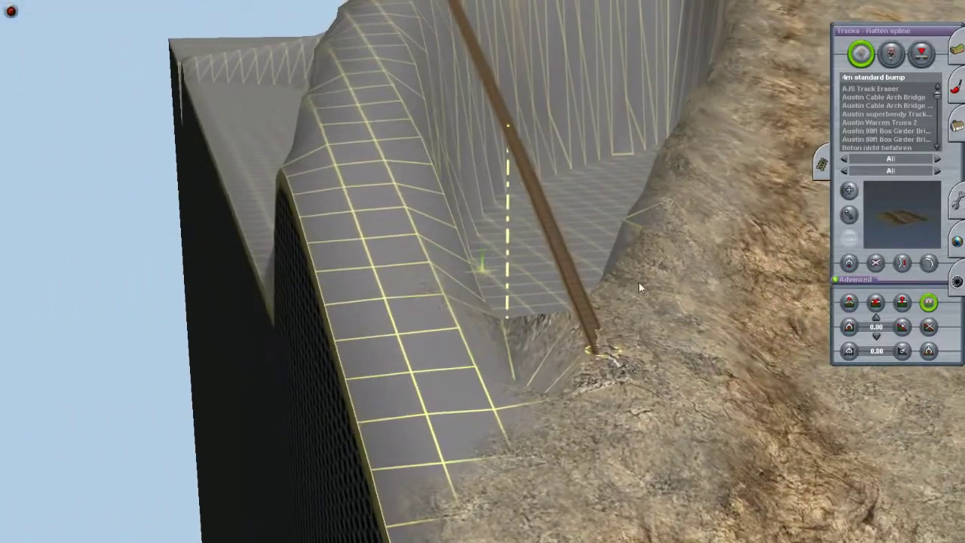
{"action": "right_click_drag", "start_coordinate": [564, 280], "coordinate": [670, 312]}
{"action": "left_click", "coordinate": [875, 262]}
{"action": "left_click", "coordinate": [514, 341]}
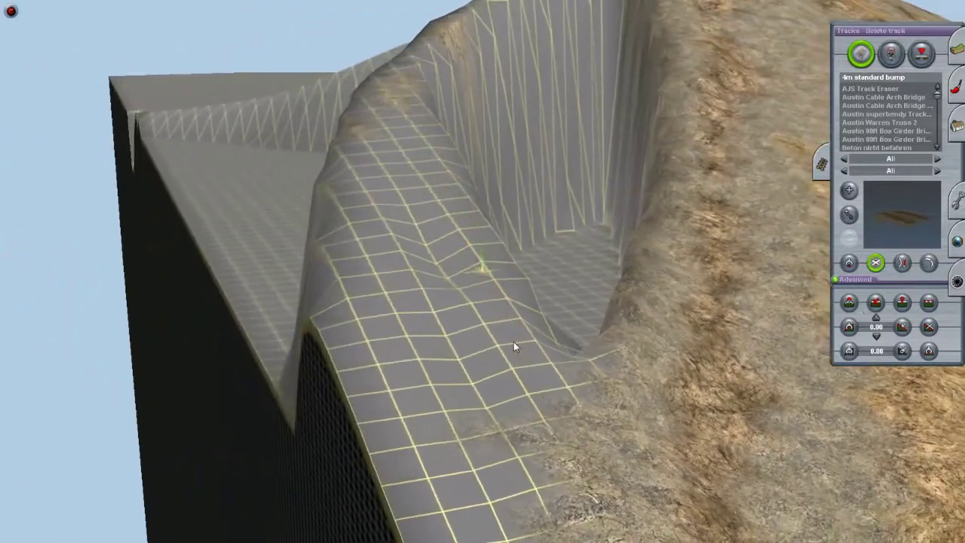
{"action": "left_click", "coordinate": [849, 190]}
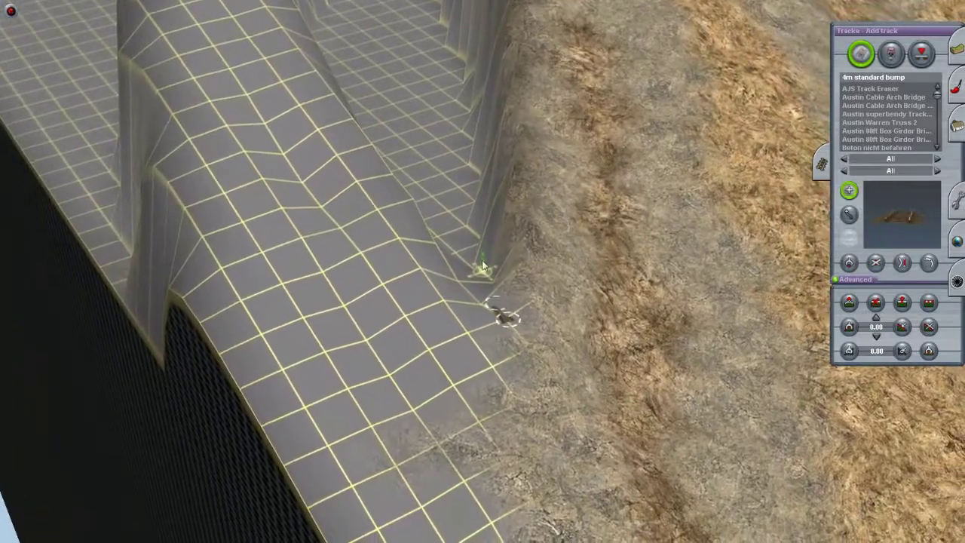
Step: Start a new track on the ridge and pull its loose end uphill
{"action": "left_click", "coordinate": [483, 266]}
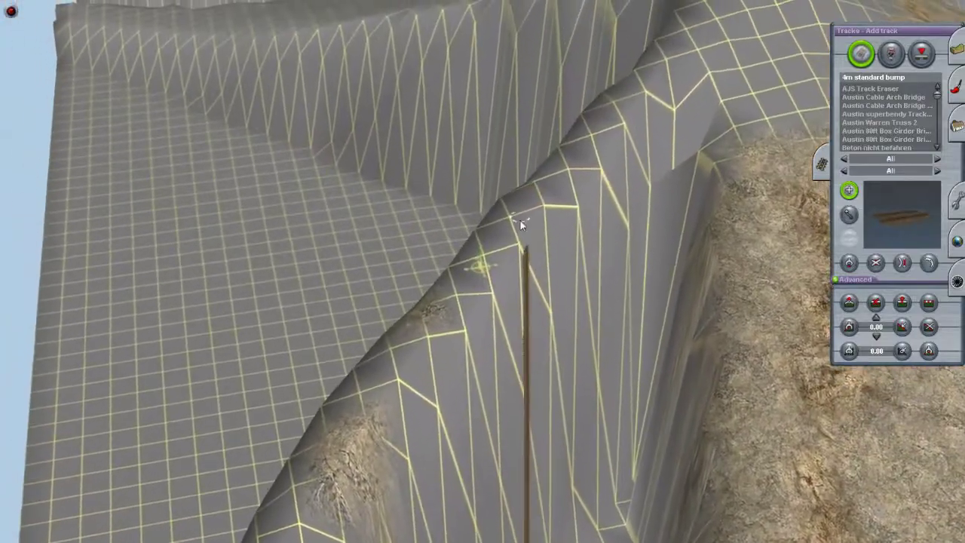
{"action": "right_click_drag", "start_coordinate": [712, 67], "coordinate": [394, 346]}
{"action": "key", "text": "h"}
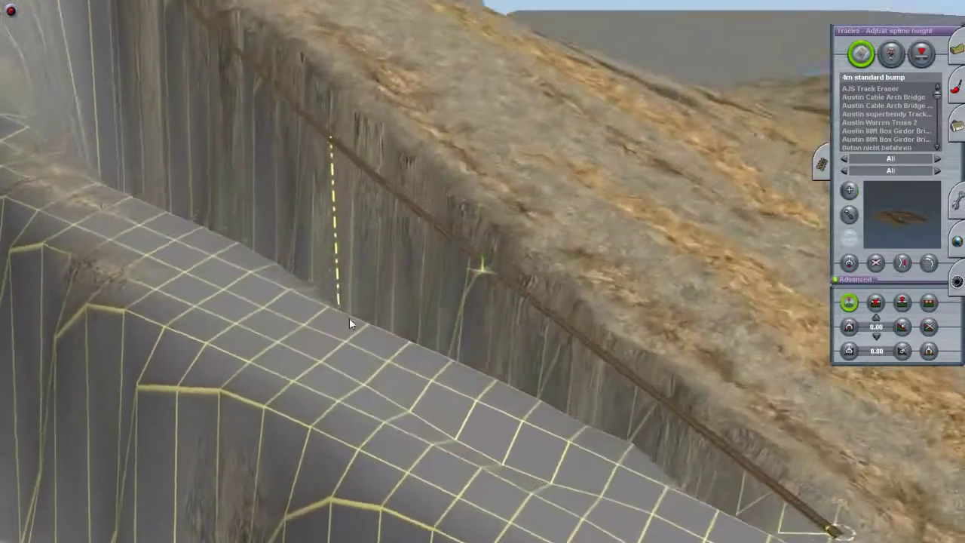
{"action": "key", "text": "Up"}
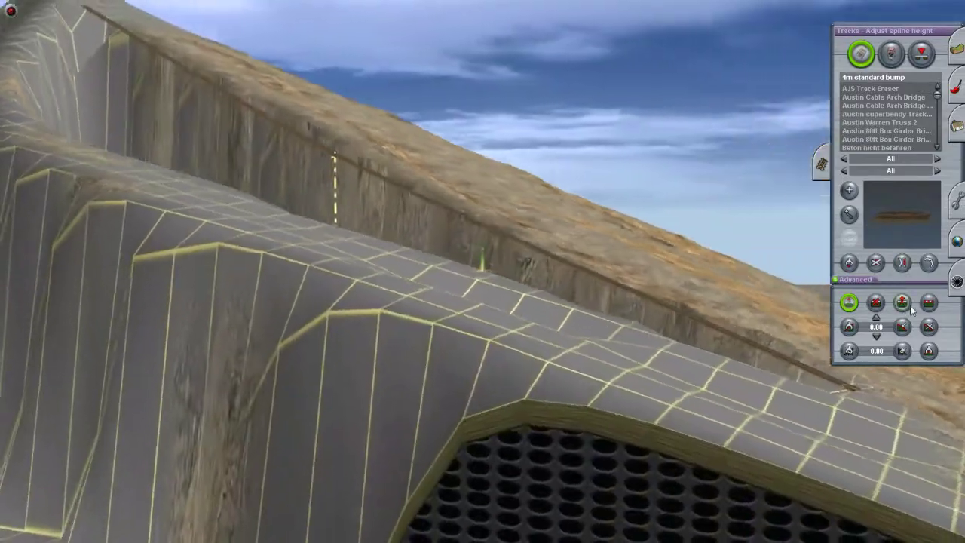
Step: Flatten the ground along the ridge track, then delete the track
{"action": "left_click", "coordinate": [928, 301]}
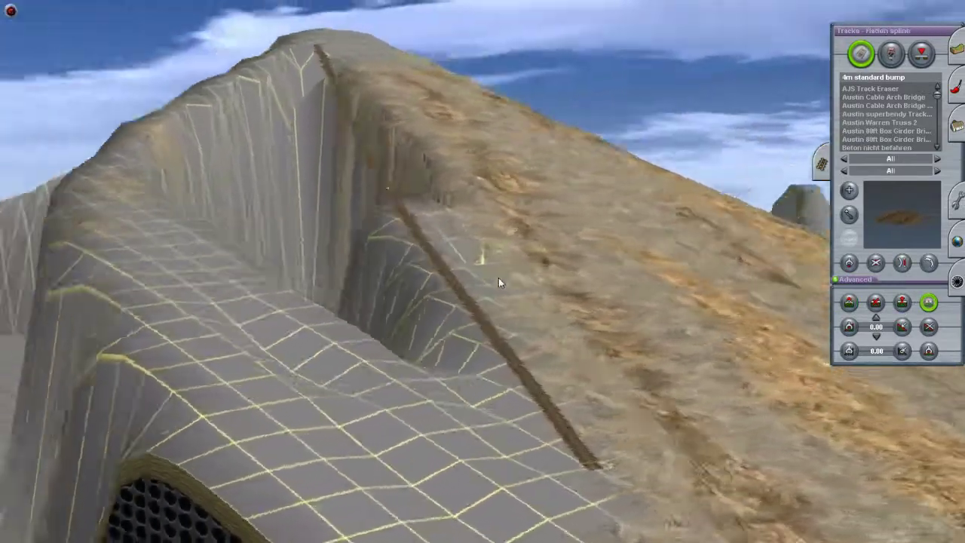
{"action": "right_click_drag", "start_coordinate": [498, 277], "coordinate": [465, 201]}
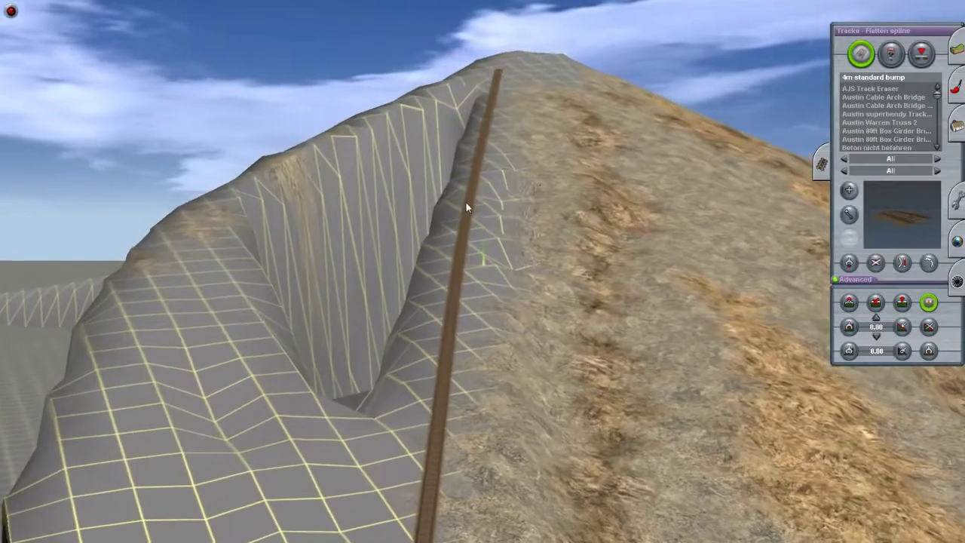
{"action": "key", "text": "Up"}
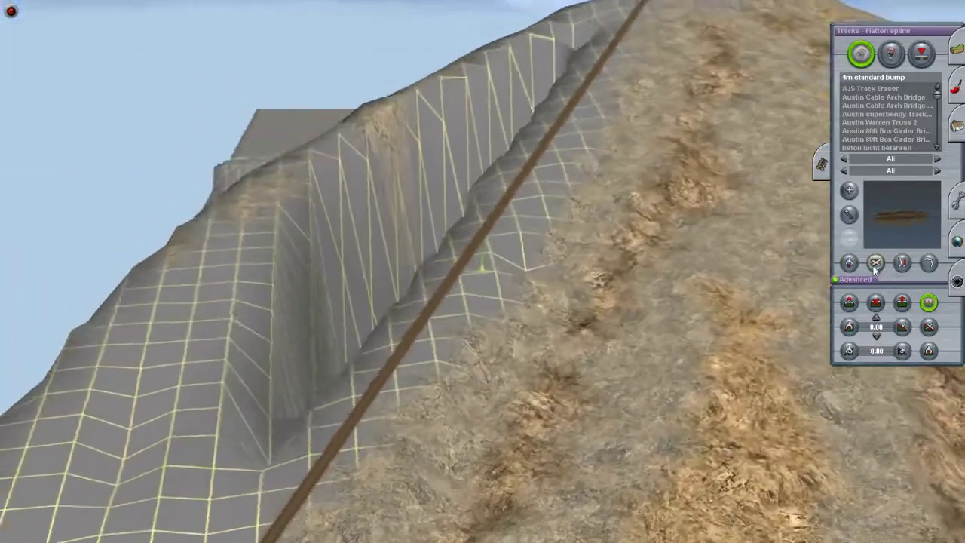
{"action": "left_click", "coordinate": [875, 262]}
{"action": "right_click_drag", "start_coordinate": [391, 203], "coordinate": [451, 264]}
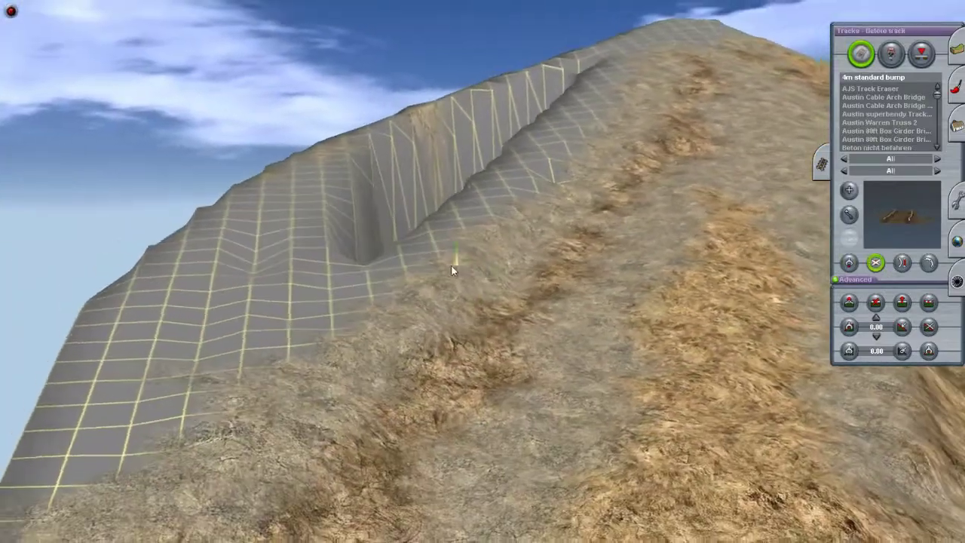
{"action": "key", "text": "Up"}
Step: Lay a new track up the valley with its end near the ridge top
{"action": "key", "text": "Insert"}
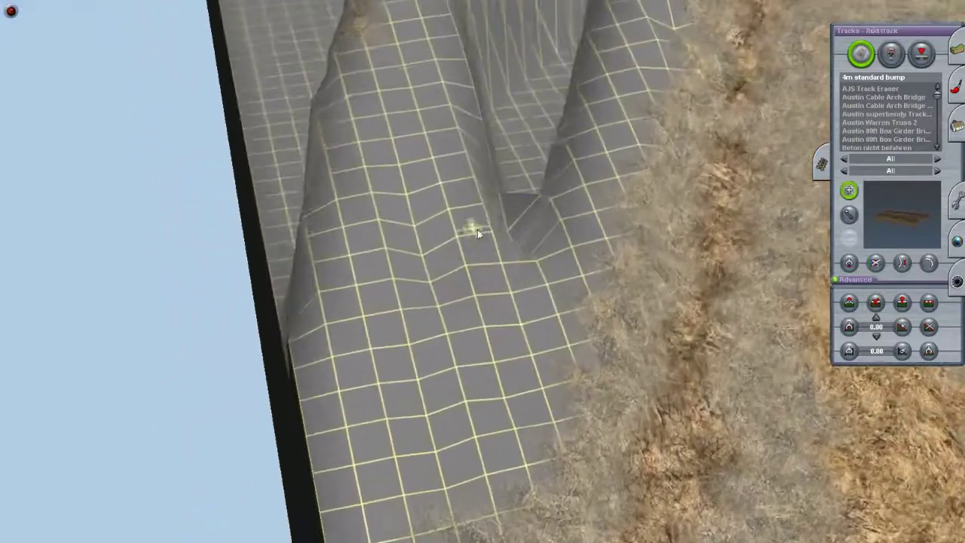
{"action": "right_click_drag", "start_coordinate": [477, 229], "coordinate": [516, 324]}
{"action": "left_click_drag", "start_coordinate": [516, 325], "coordinate": [529, 113]}
{"action": "right_click_drag", "start_coordinate": [529, 113], "coordinate": [762, 326]}
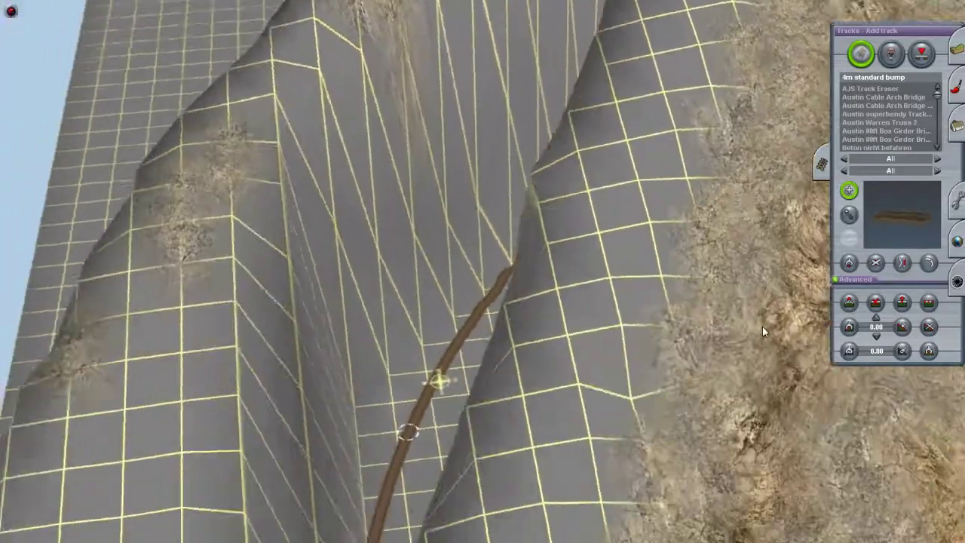
{"action": "left_click", "coordinate": [848, 302]}
{"action": "right_click_drag", "start_coordinate": [678, 317], "coordinate": [326, 340]}
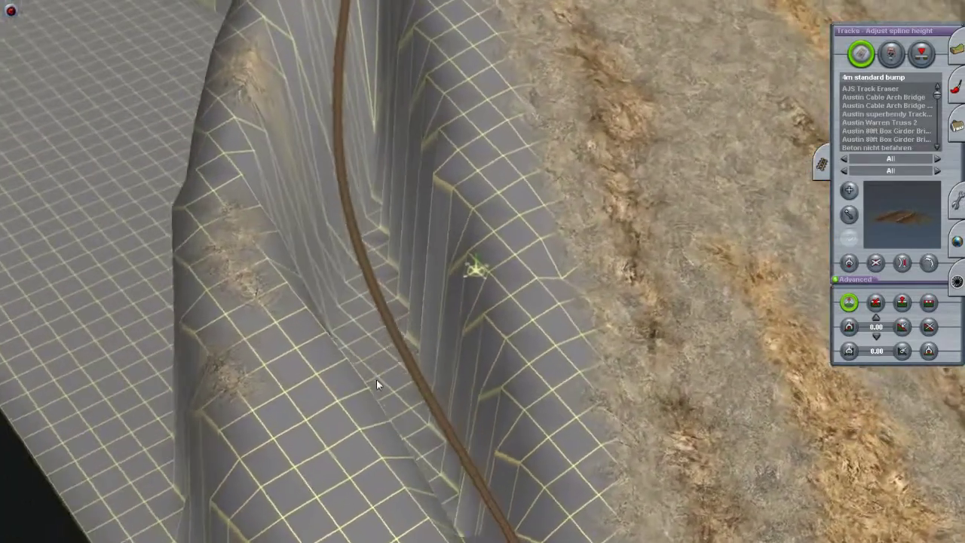
{"action": "right_click_drag", "start_coordinate": [377, 383], "coordinate": [564, 296]}
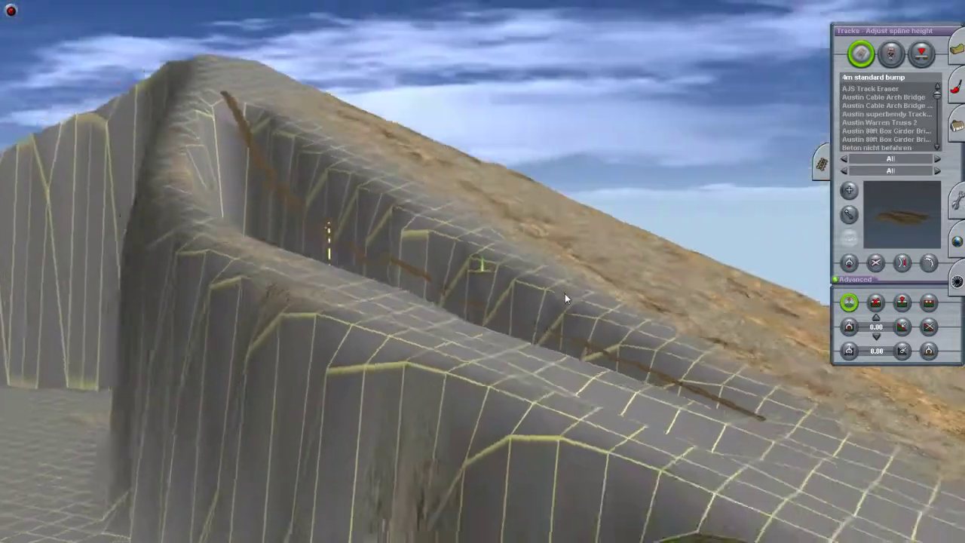
{"action": "key", "text": "Left"}
{"action": "key", "text": "Right"}
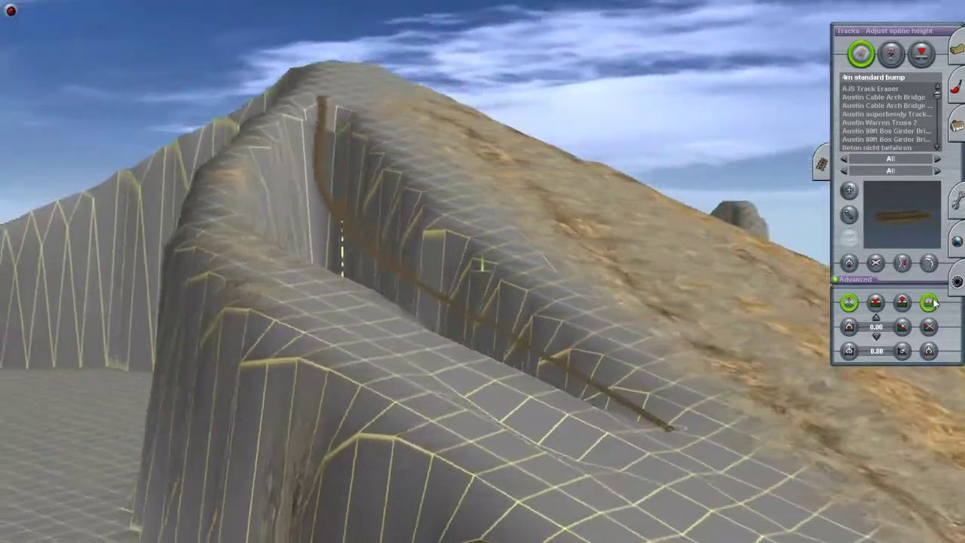
Step: Flatten the ground beneath the track, then delete both its segments
{"action": "left_click", "coordinate": [928, 302]}
{"action": "left_click", "coordinate": [441, 317]}
{"action": "key", "text": "Left"}
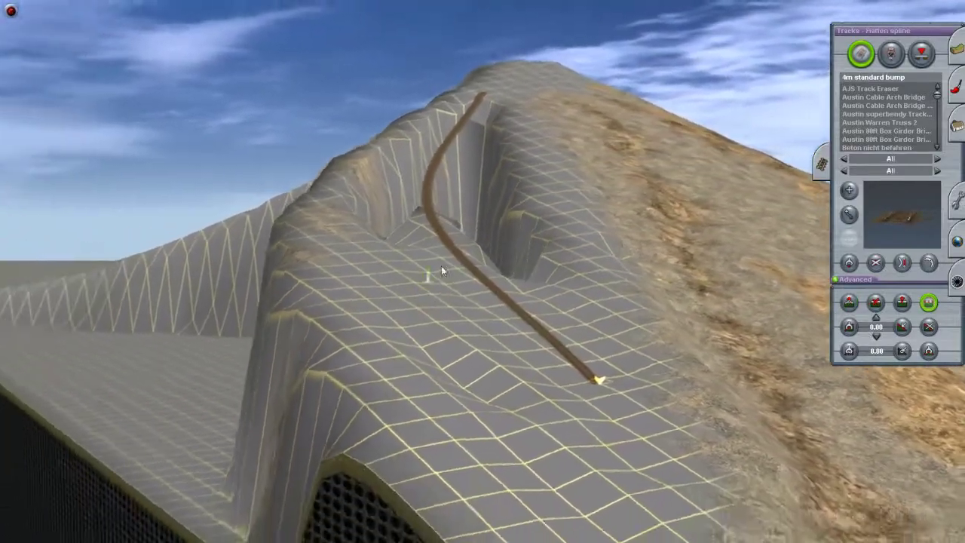
{"action": "key", "text": "Left"}
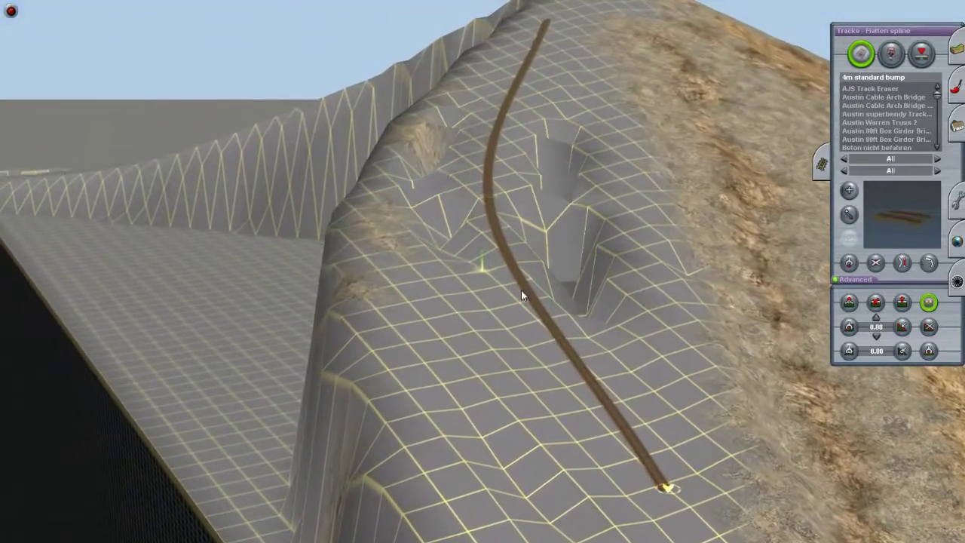
{"action": "key", "text": "Left"}
{"action": "left_click", "coordinate": [875, 262]}
{"action": "left_click", "coordinate": [536, 200]}
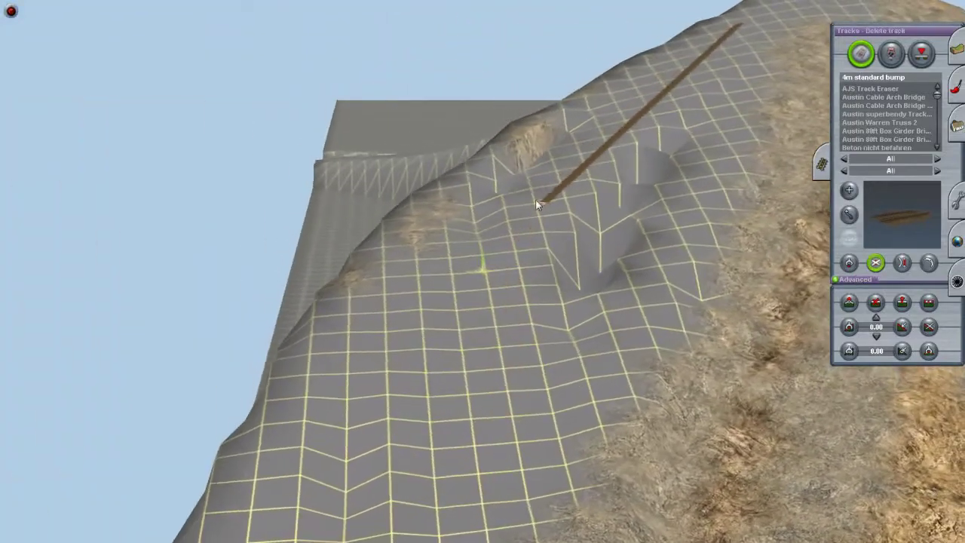
{"action": "left_click", "coordinate": [537, 201]}
Step: Lay another track segment on the hillside and adjust its spline points
{"action": "key", "text": "Left"}
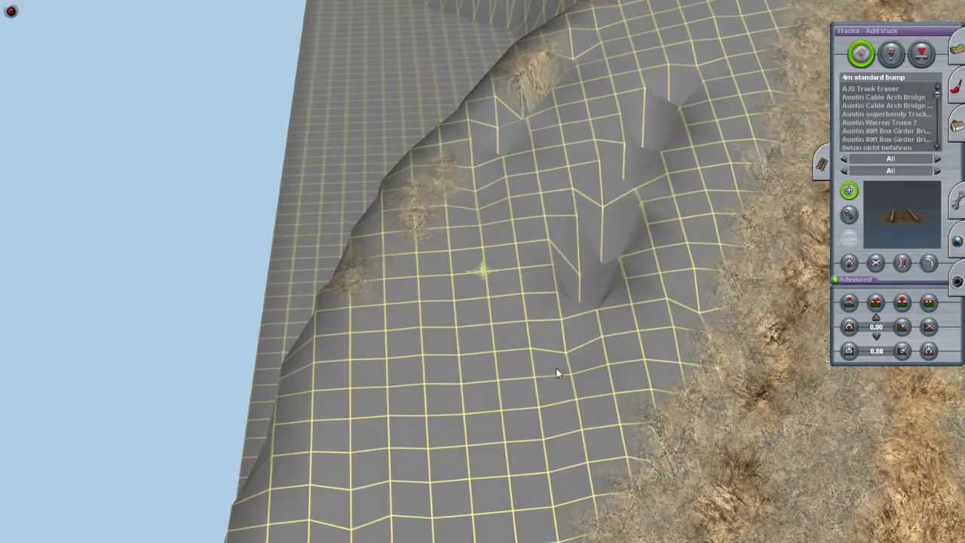
{"action": "left_click", "coordinate": [555, 363]}
{"action": "key", "text": "Left"}
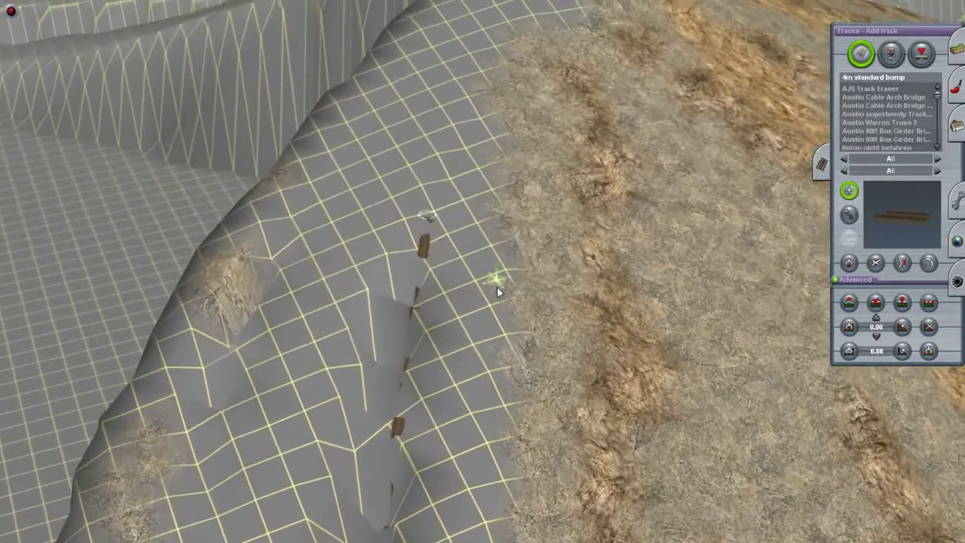
{"action": "key", "text": "Left"}
{"action": "left_click", "coordinate": [849, 301]}
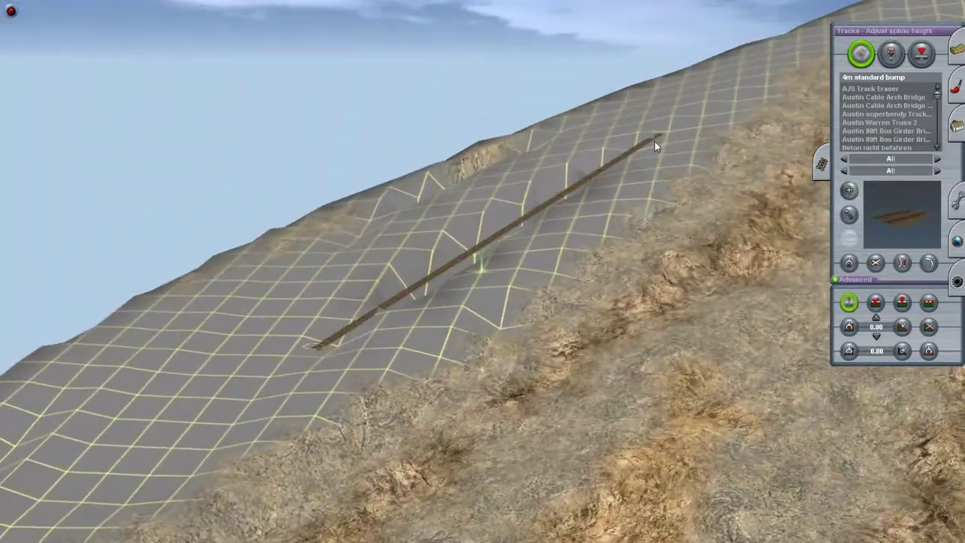
{"action": "key", "text": "Left"}
{"action": "left_click", "coordinate": [902, 302]}
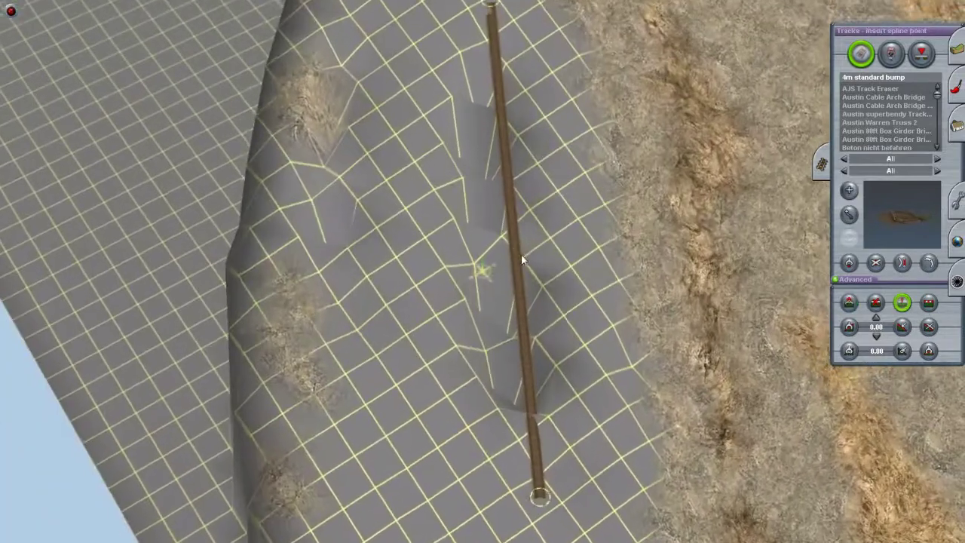
{"action": "key", "text": "Left"}
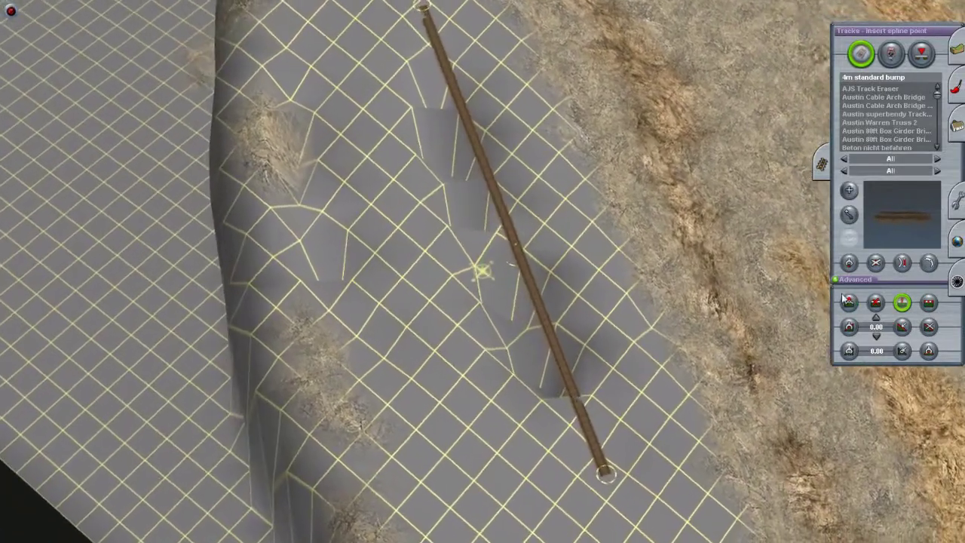
{"action": "left_click", "coordinate": [848, 302]}
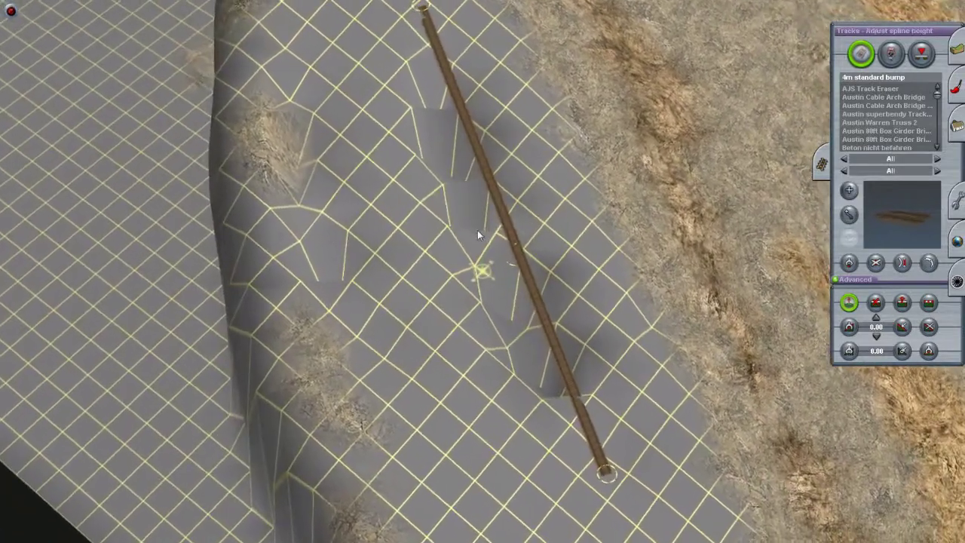
Step: Bend the track leftward, flatten the ground under the curve, and delete it
{"action": "left_click", "coordinate": [848, 215]}
{"action": "left_click_drag", "start_coordinate": [500, 237], "coordinate": [493, 267]}
{"action": "key", "text": "Up"}
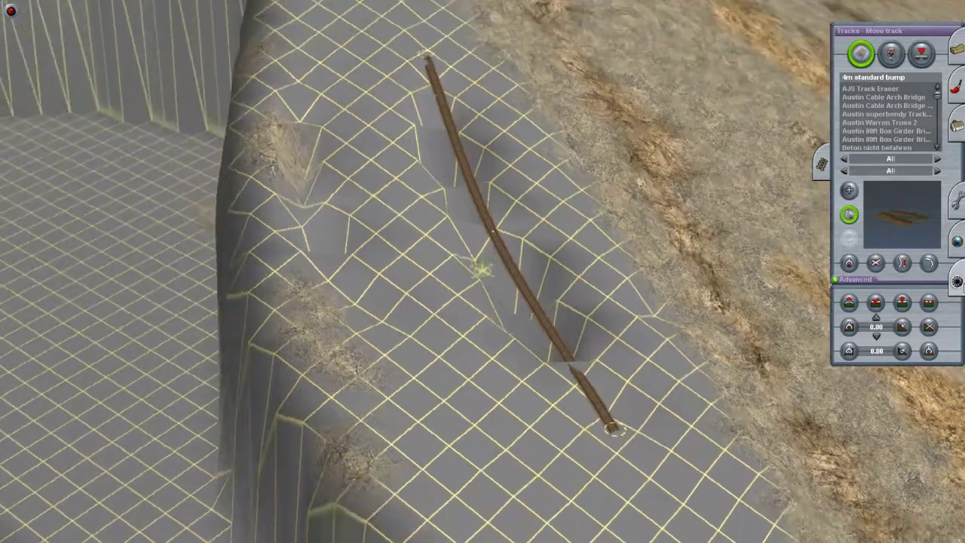
{"action": "key", "text": "Up"}
{"action": "left_click", "coordinate": [928, 301]}
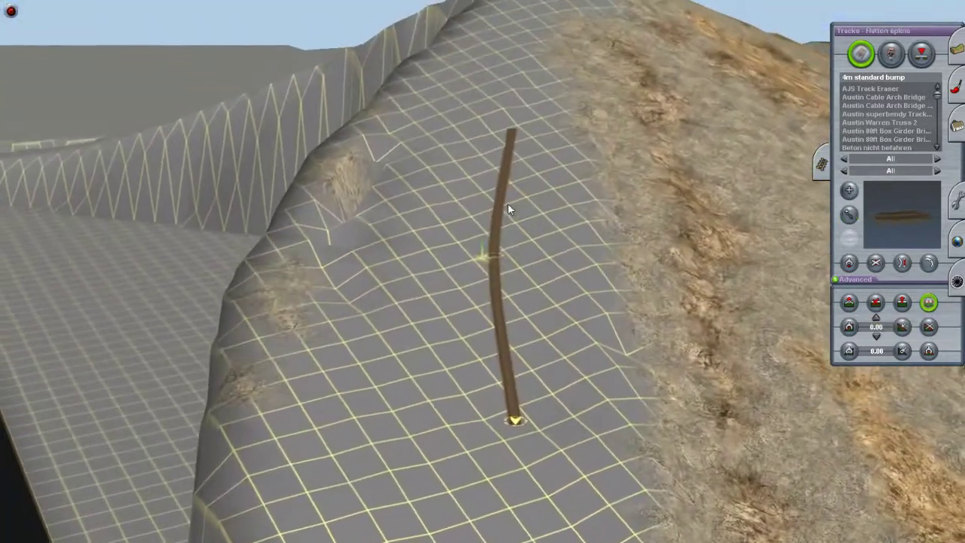
{"action": "key", "text": "Up"}
{"action": "left_click", "coordinate": [875, 262]}
{"action": "left_click", "coordinate": [484, 285]}
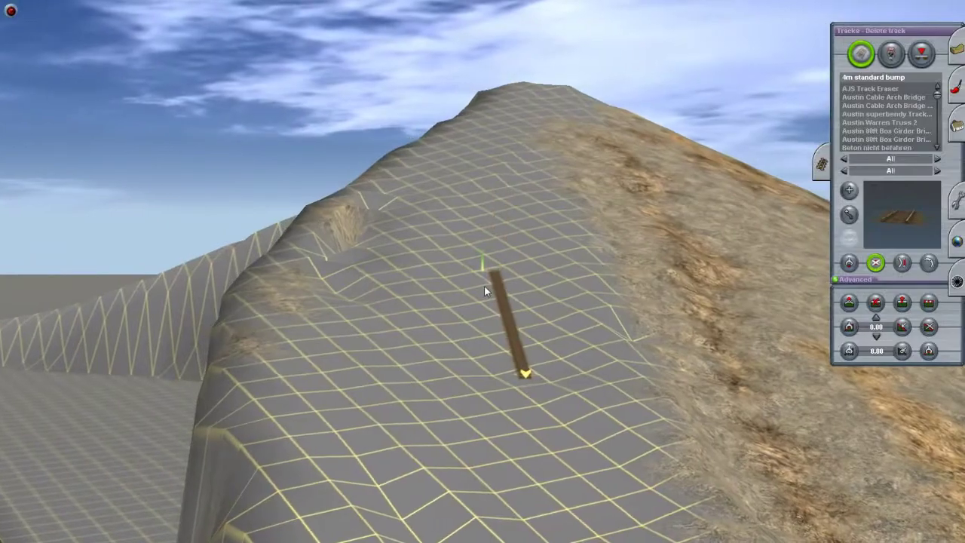
{"action": "left_click", "coordinate": [484, 285]}
Step: Orbit back to the gridded ledge and lay a short straight track downhill
{"action": "key", "text": "Left"}
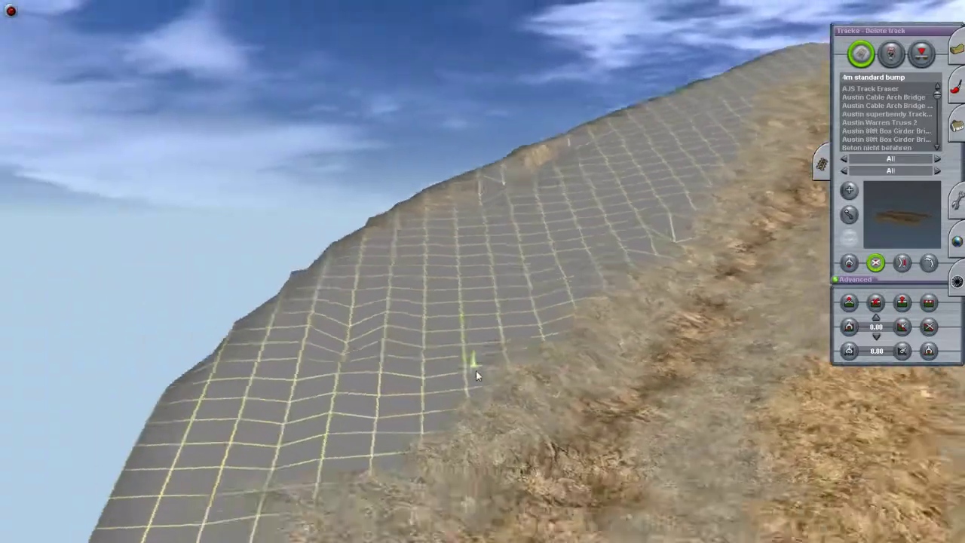
{"action": "key", "text": "Left"}
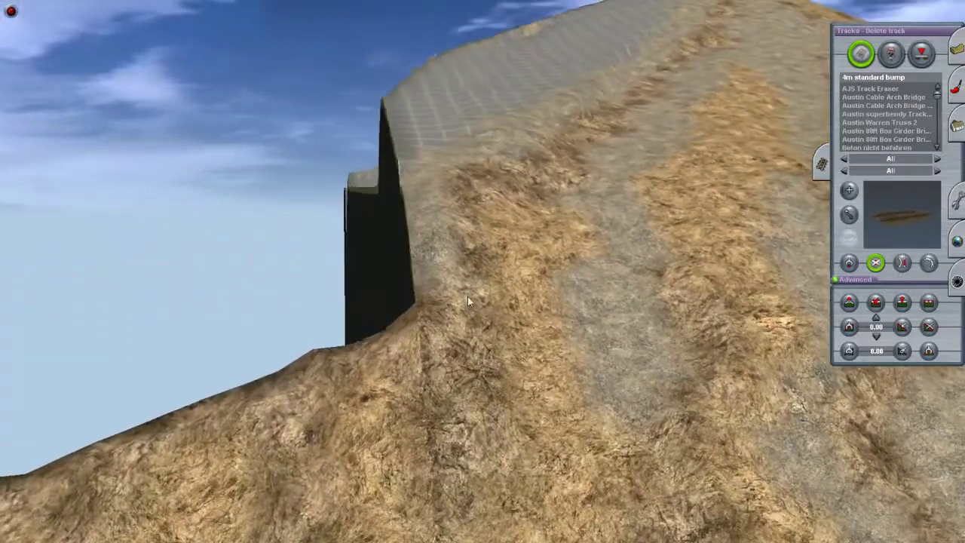
{"action": "key", "text": "Left"}
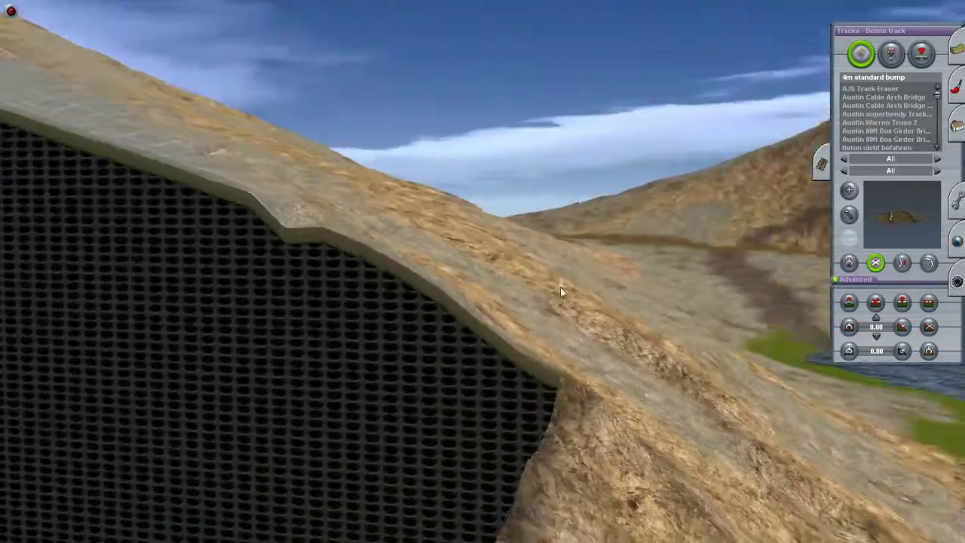
{"action": "key", "text": "Left"}
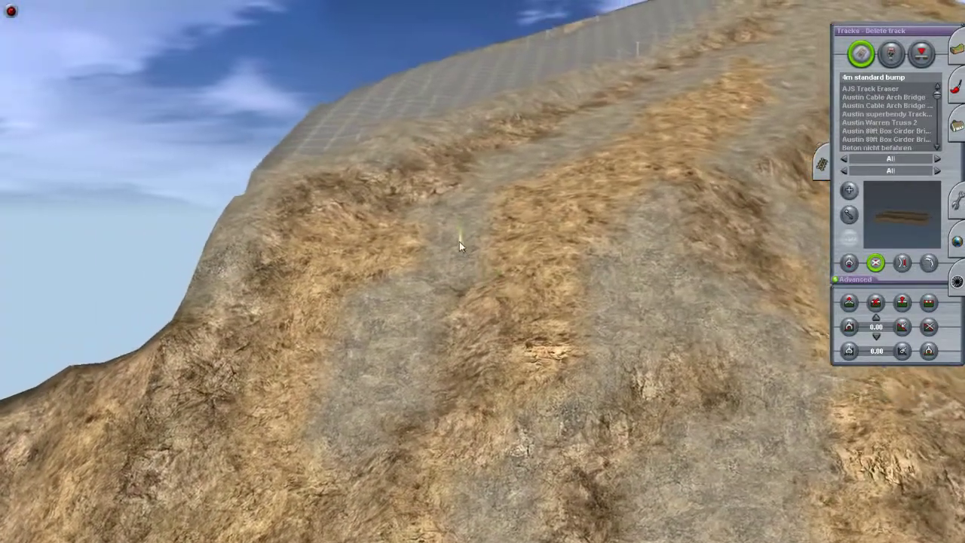
{"action": "key", "text": "Left"}
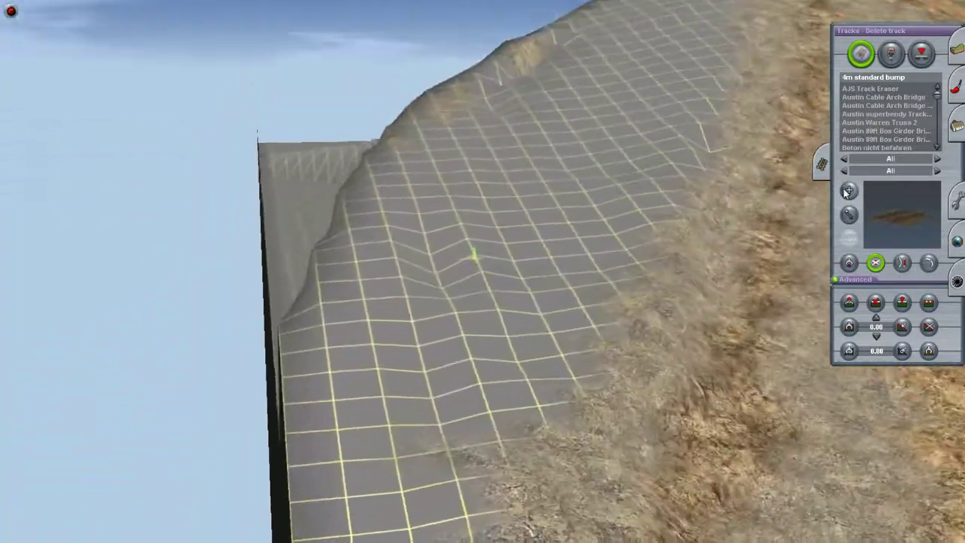
{"action": "key", "text": "Left"}
{"action": "left_click", "coordinate": [848, 190]}
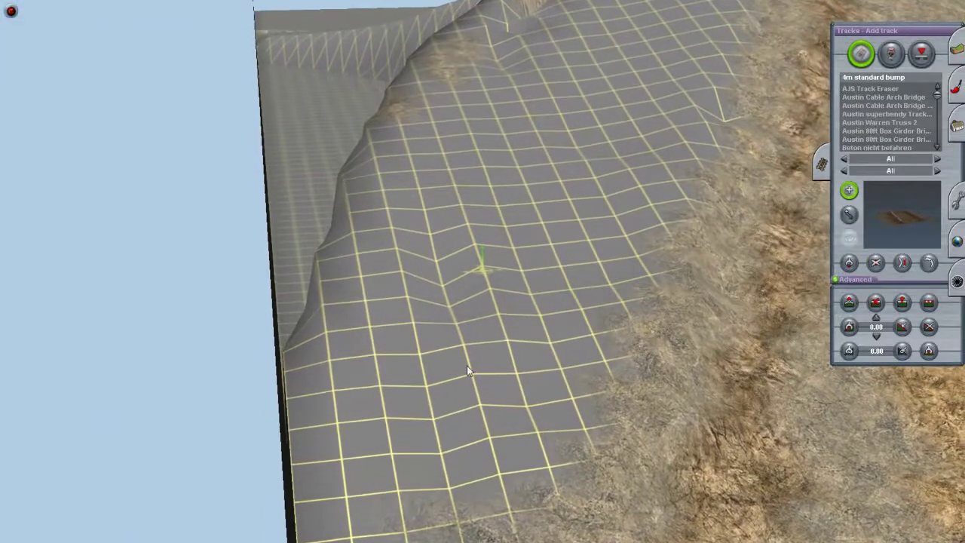
{"action": "left_click_drag", "start_coordinate": [475, 271], "coordinate": [510, 448]}
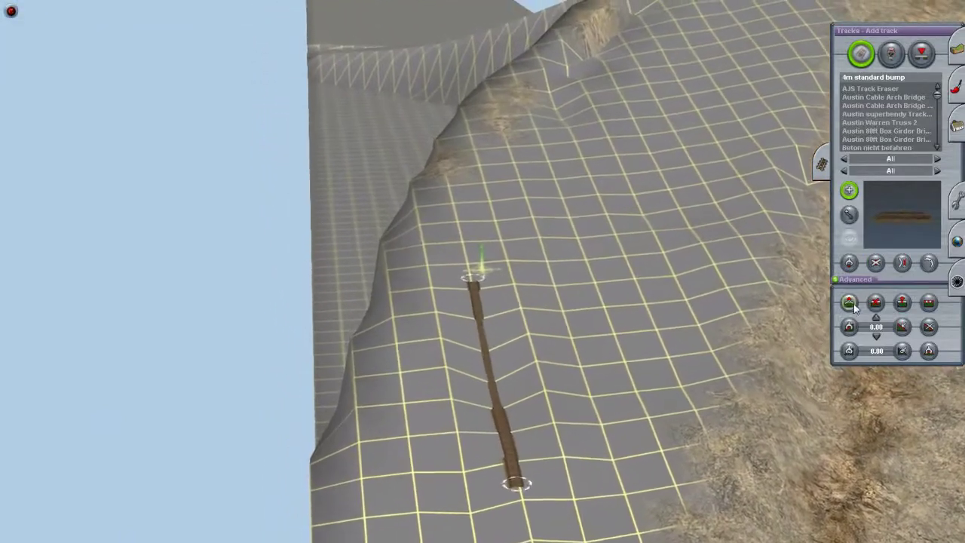
Step: Flatten the ground along the short track, then delete it
{"action": "left_click", "coordinate": [928, 303]}
{"action": "key", "text": "Left"}
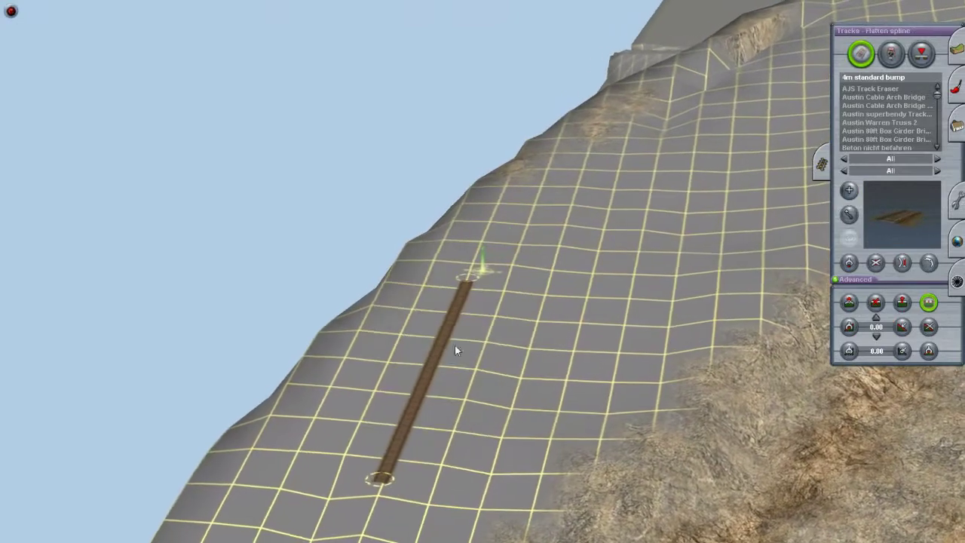
{"action": "left_click", "coordinate": [875, 261]}
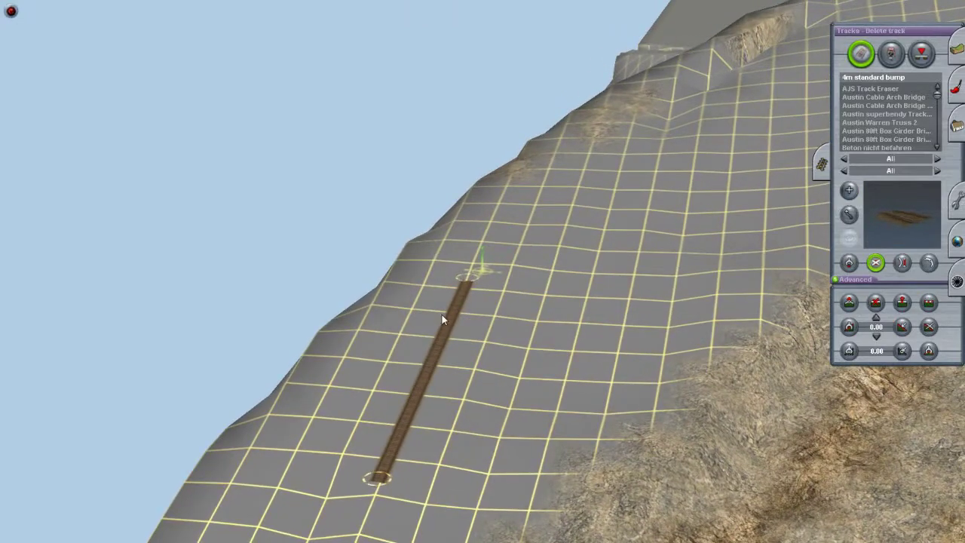
{"action": "left_click", "coordinate": [441, 314]}
Step: Select the Topology Adjust height tool and raise a bump on the slope
{"action": "left_click", "coordinate": [956, 47]}
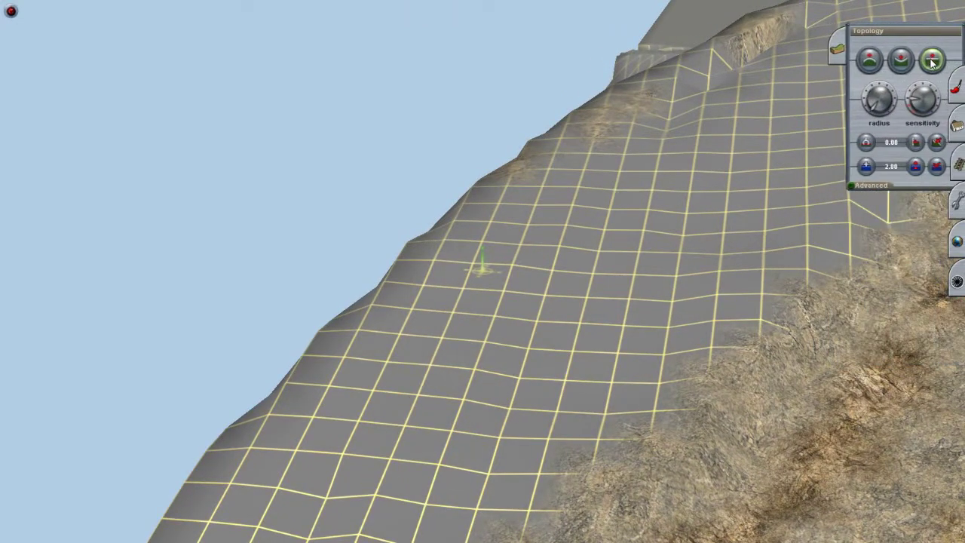
{"action": "left_click", "coordinate": [931, 62]}
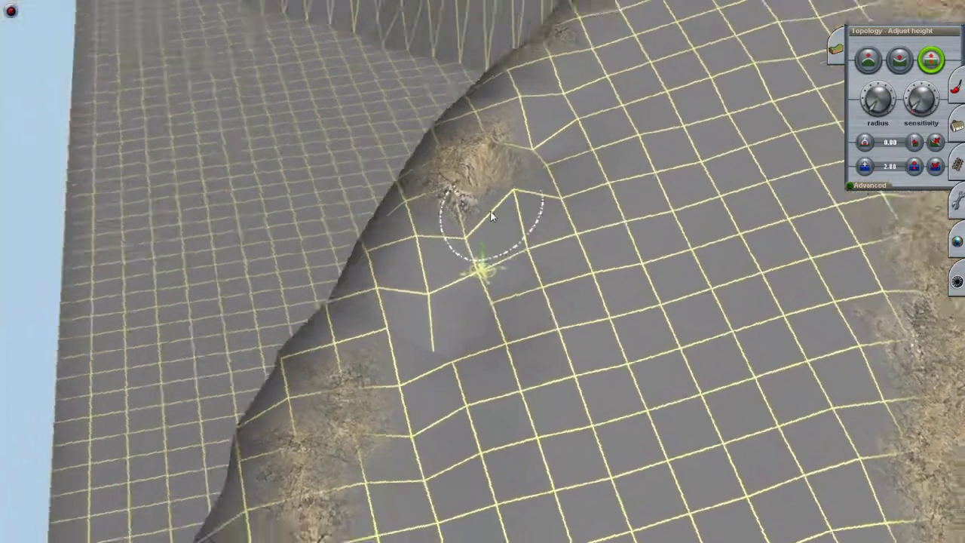
{"action": "right_click_drag", "start_coordinate": [482, 267], "coordinate": [482, 268]}
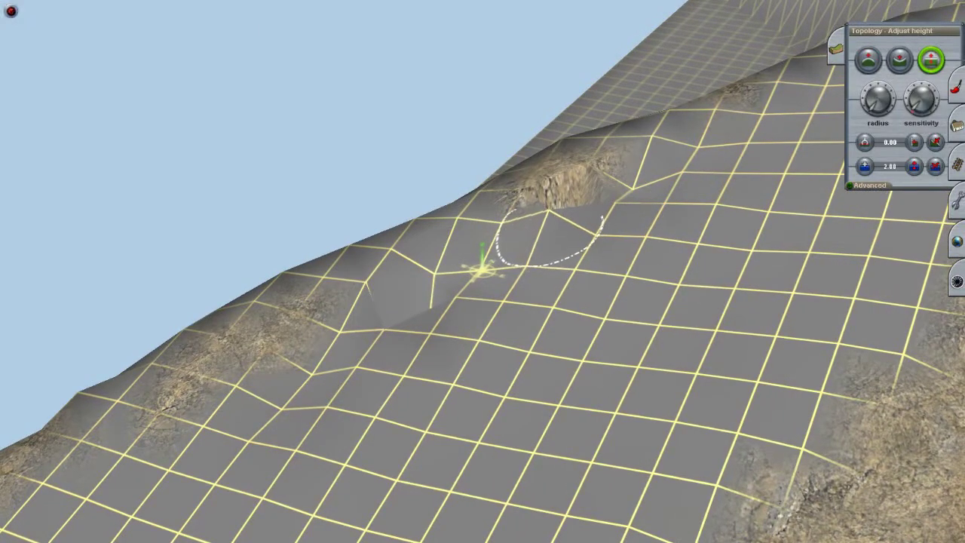
{"action": "mouse_move", "coordinate": [482, 270]}
{"action": "right_mouse_down"}
{"action": "mouse_move", "coordinate": [472, 366]}
{"action": "mouse_move", "coordinate": [479, 425]}
{"action": "mouse_move", "coordinate": [467, 413]}
{"action": "right_mouse_up"}
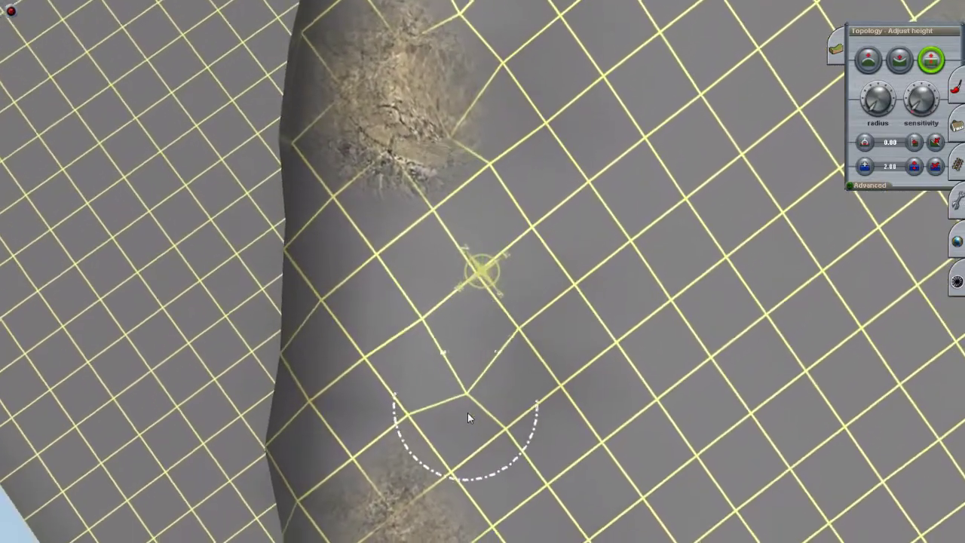
{"action": "left_click_drag", "start_coordinate": [466, 361], "coordinate": [466, 360]}
{"action": "mouse_move", "coordinate": [466, 361]}
{"action": "right_mouse_down"}
{"action": "mouse_move", "coordinate": [509, 350]}
{"action": "mouse_move", "coordinate": [491, 320]}
{"action": "mouse_move", "coordinate": [452, 305]}
{"action": "mouse_move", "coordinate": [481, 291]}
{"action": "mouse_move", "coordinate": [455, 279]}
{"action": "right_mouse_up"}
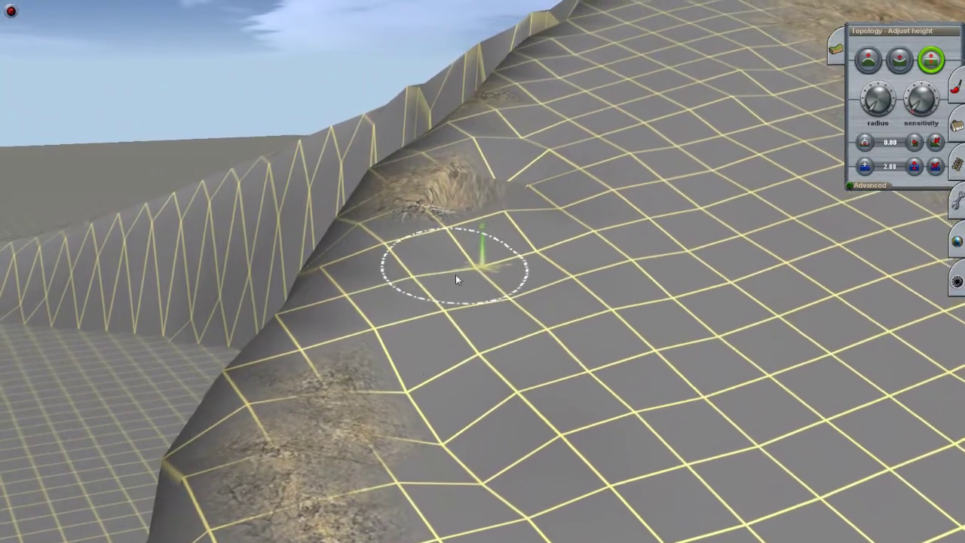
Step: Zoom and orbit along the hillside up to the ridge, then return to track laying
{"action": "scroll", "coordinate": [473, 415], "scroll_direction": "up", "scroll_amount": 2}
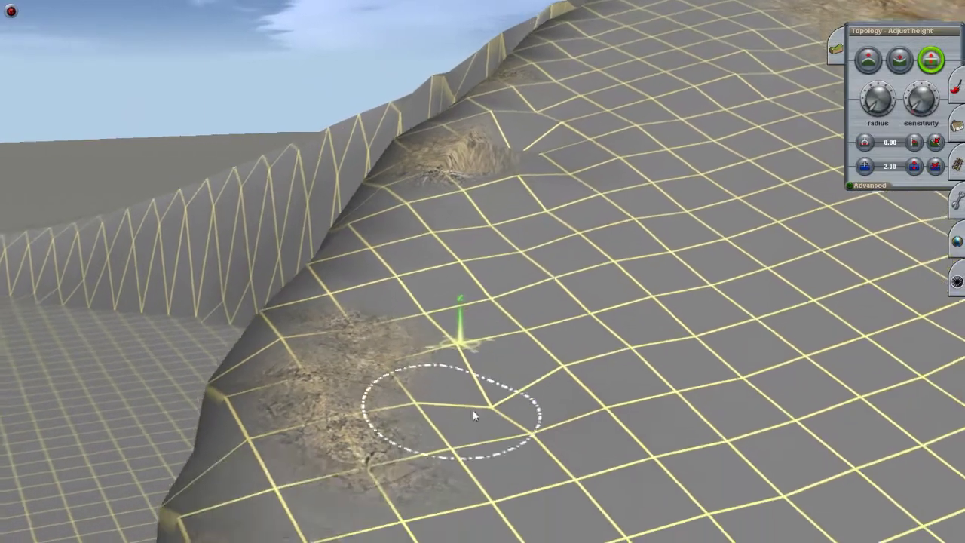
{"action": "scroll", "coordinate": [473, 414], "scroll_direction": "up", "scroll_amount": 2}
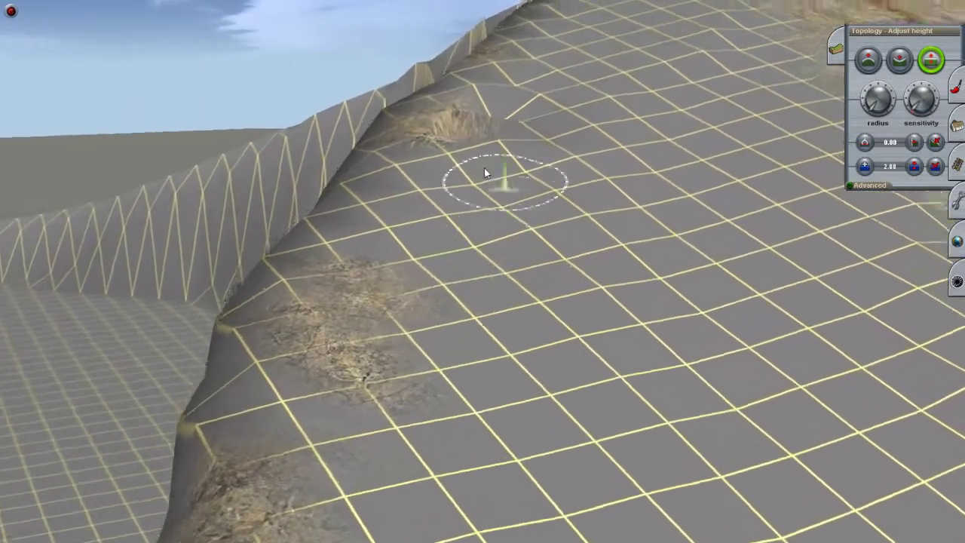
{"action": "scroll", "coordinate": [486, 173], "scroll_direction": "up", "scroll_amount": 3}
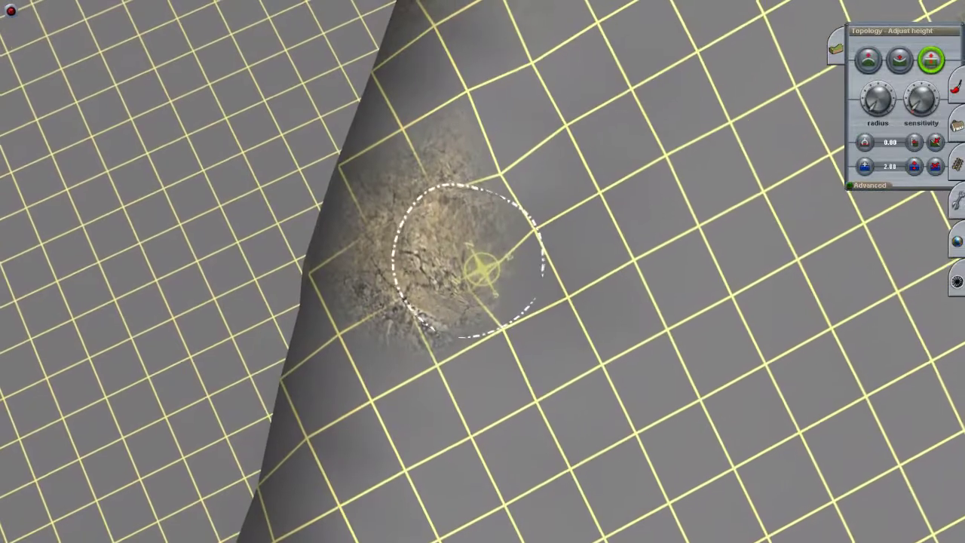
{"action": "scroll", "coordinate": [475, 275], "scroll_direction": "down", "scroll_amount": 3}
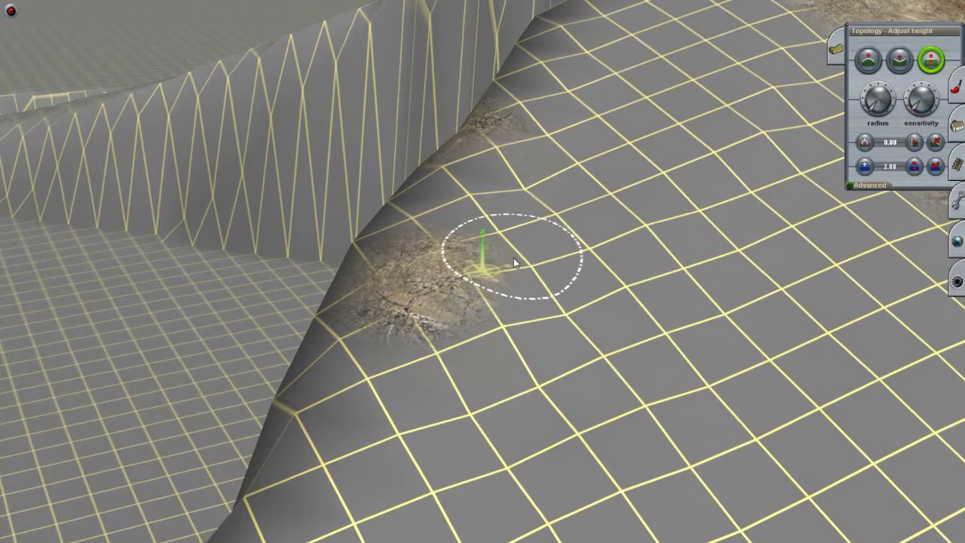
{"action": "mouse_move", "coordinate": [492, 409]}
{"action": "right_mouse_down"}
{"action": "mouse_move", "coordinate": [509, 234]}
{"action": "mouse_move", "coordinate": [524, 370]}
{"action": "mouse_move", "coordinate": [513, 351]}
{"action": "mouse_move", "coordinate": [526, 276]}
{"action": "mouse_move", "coordinate": [664, 210]}
{"action": "mouse_move", "coordinate": [430, 230]}
{"action": "mouse_move", "coordinate": [527, 256]}
{"action": "mouse_move", "coordinate": [485, 252]}
{"action": "right_mouse_up"}
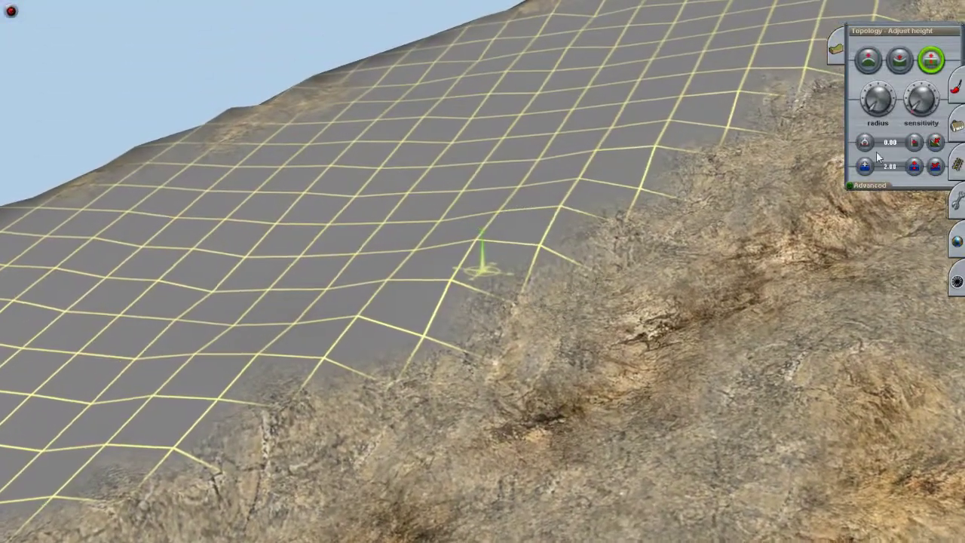
{"action": "right_click_drag", "start_coordinate": [877, 156], "coordinate": [482, 267]}
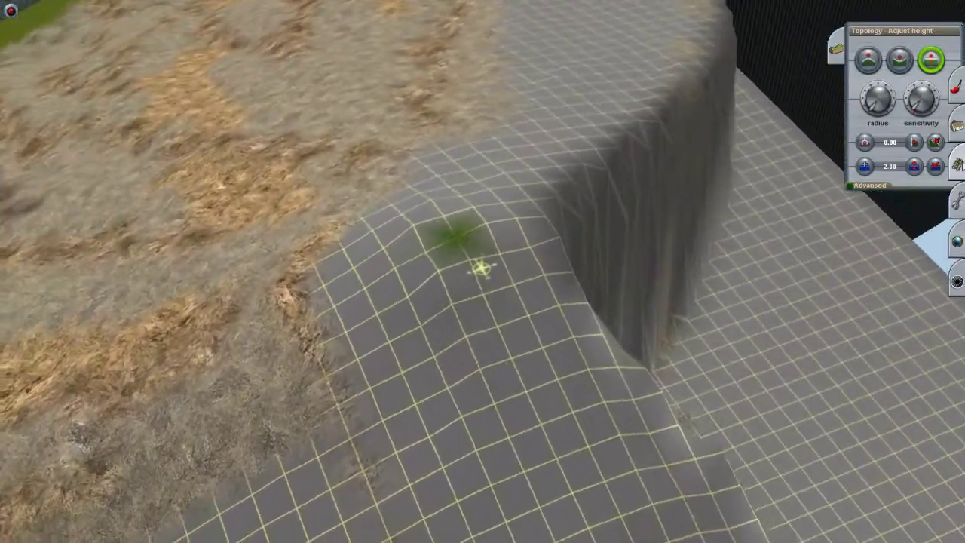
{"action": "key", "text": "F6"}
Step: Lay a two-piece track across the plateau out to its edge
{"action": "scroll", "coordinate": [546, 239], "scroll_direction": "up", "scroll_amount": 3}
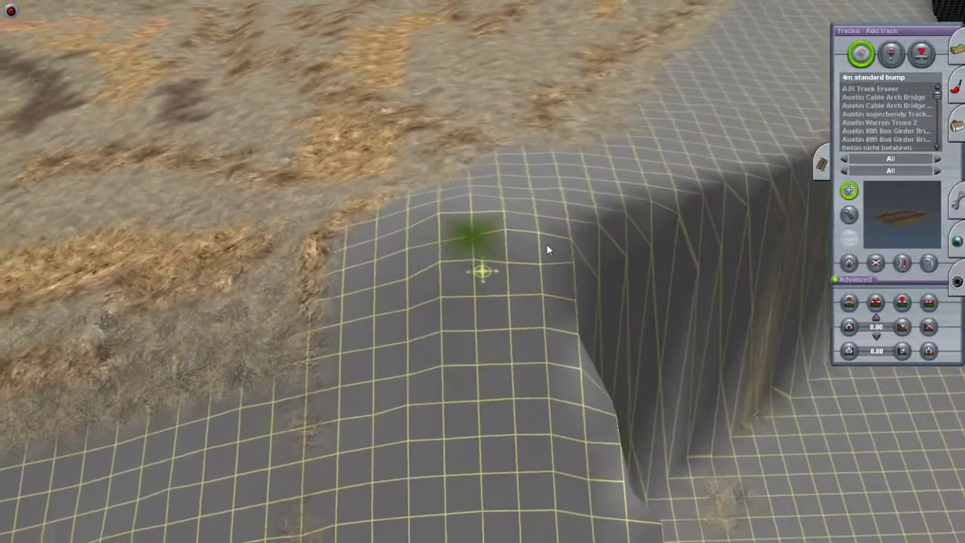
{"action": "scroll", "coordinate": [547, 250], "scroll_direction": "down", "scroll_amount": 2}
{"action": "left_click", "coordinate": [541, 248]}
{"action": "right_click_drag", "start_coordinate": [540, 248], "coordinate": [515, 312]}
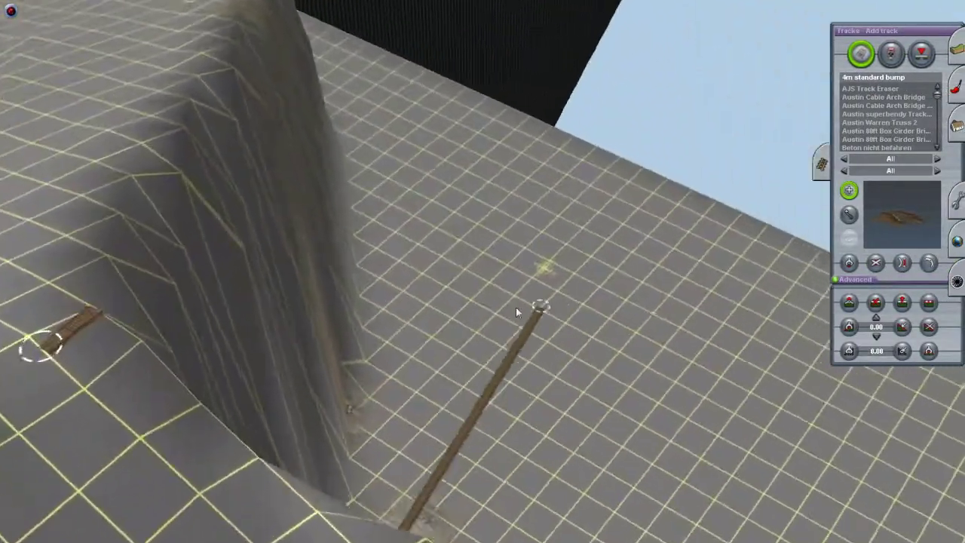
{"action": "left_click_drag", "start_coordinate": [515, 308], "coordinate": [512, 255]}
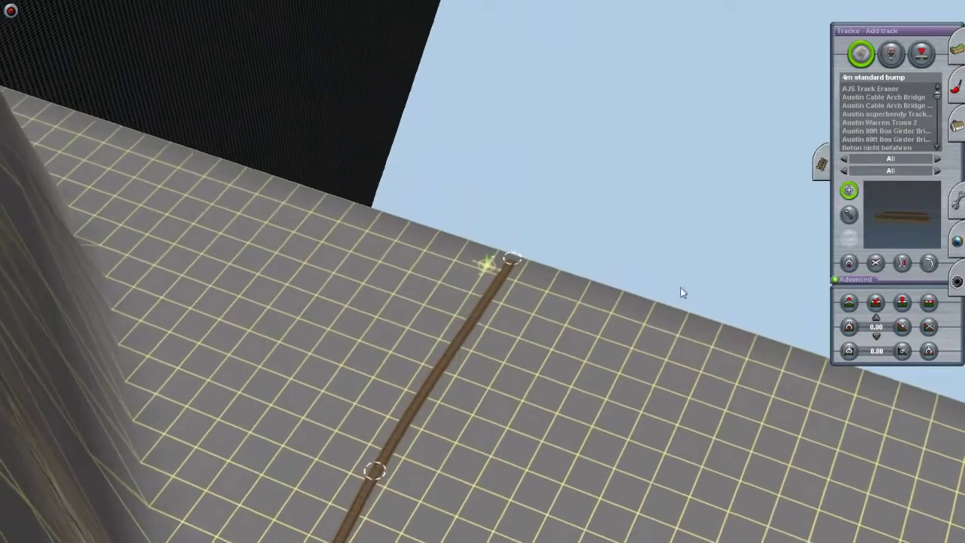
Step: Raise the track's end up the cliff face with Adjust spline height
{"action": "key", "text": "h"}
{"action": "mouse_move", "coordinate": [681, 292]}
{"action": "right_mouse_down"}
{"action": "mouse_move", "coordinate": [661, 269]}
{"action": "mouse_move", "coordinate": [534, 269]}
{"action": "mouse_move", "coordinate": [278, 227]}
{"action": "mouse_move", "coordinate": [484, 304]}
{"action": "right_mouse_up"}
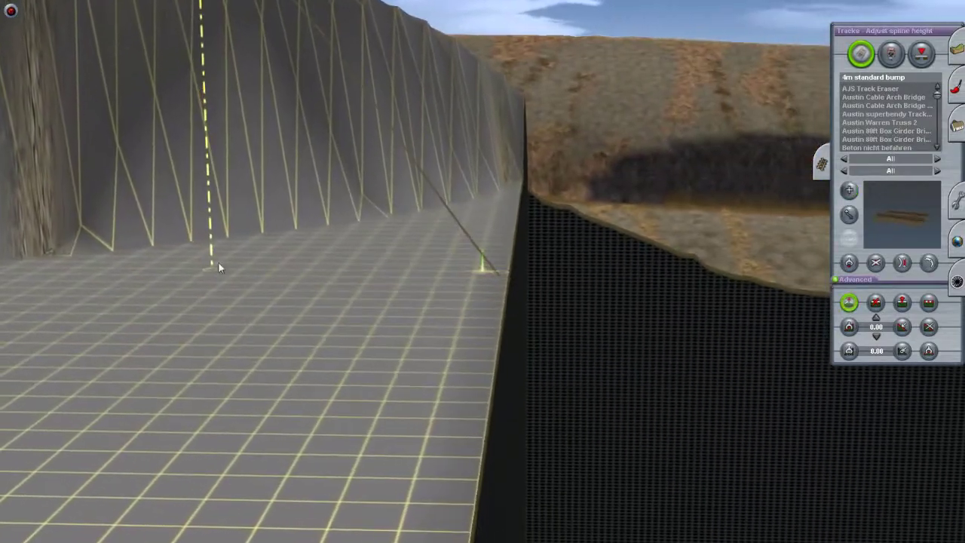
{"action": "left_click", "coordinate": [484, 300]}
{"action": "mouse_move", "coordinate": [485, 300]}
{"action": "right_mouse_down"}
{"action": "mouse_move", "coordinate": [339, 277]}
{"action": "mouse_move", "coordinate": [399, 208]}
{"action": "mouse_move", "coordinate": [467, 198]}
{"action": "mouse_move", "coordinate": [508, 267]}
{"action": "mouse_move", "coordinate": [222, 441]}
{"action": "mouse_move", "coordinate": [254, 411]}
{"action": "mouse_move", "coordinate": [274, 445]}
{"action": "mouse_move", "coordinate": [285, 401]}
{"action": "mouse_move", "coordinate": [429, 310]}
{"action": "mouse_move", "coordinate": [167, 380]}
{"action": "mouse_move", "coordinate": [387, 294]}
{"action": "mouse_move", "coordinate": [478, 223]}
{"action": "mouse_move", "coordinate": [482, 237]}
{"action": "mouse_move", "coordinate": [388, 244]}
{"action": "mouse_move", "coordinate": [369, 222]}
{"action": "mouse_move", "coordinate": [457, 251]}
{"action": "mouse_move", "coordinate": [437, 261]}
{"action": "mouse_move", "coordinate": [460, 292]}
{"action": "mouse_move", "coordinate": [795, 311]}
{"action": "right_mouse_up"}
Step: Flatten the terrain along the track spline, then delete all the track pieces
{"action": "left_click", "coordinate": [929, 302]}
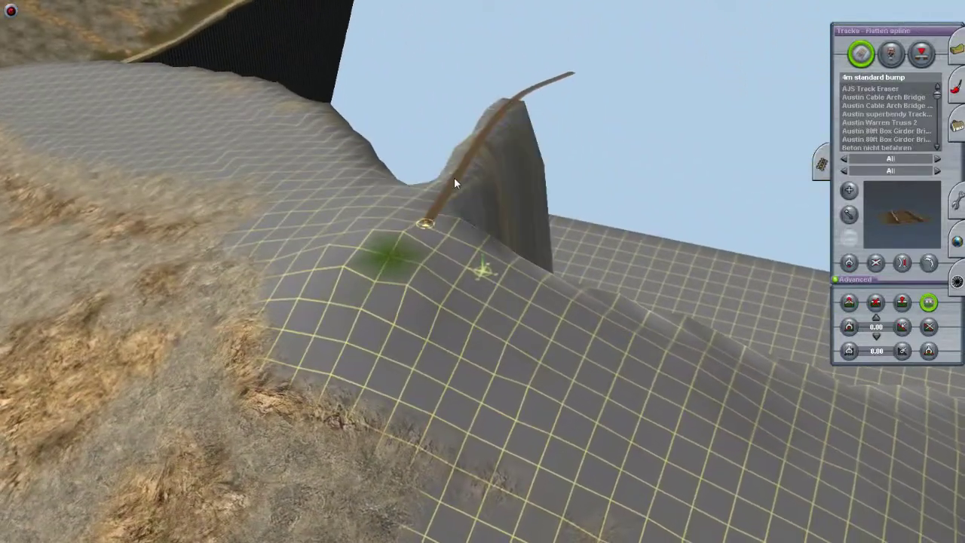
{"action": "right_click_drag", "start_coordinate": [454, 177], "coordinate": [880, 267]}
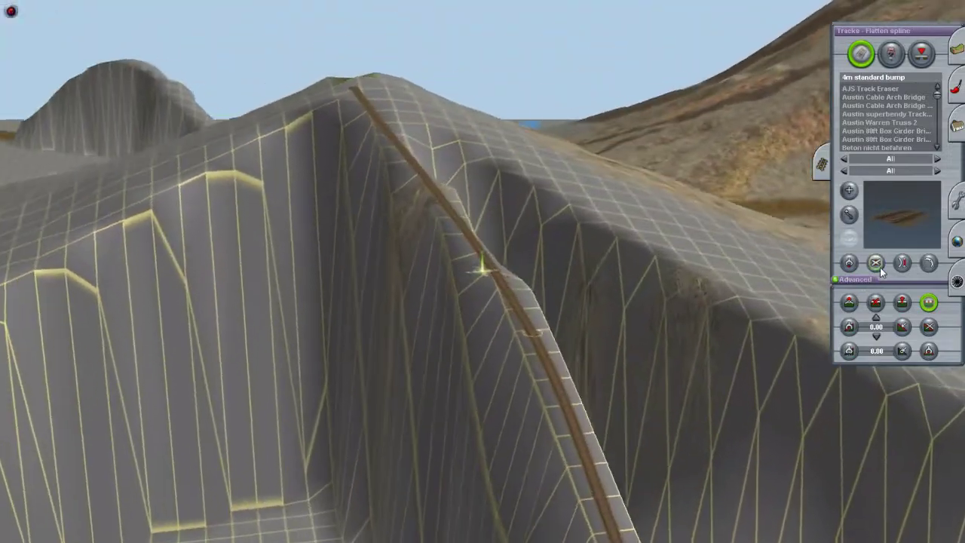
{"action": "left_click", "coordinate": [875, 263]}
{"action": "left_click", "coordinate": [487, 273]}
{"action": "left_click", "coordinate": [489, 276]}
{"action": "right_click_drag", "start_coordinate": [489, 276], "coordinate": [412, 296]}
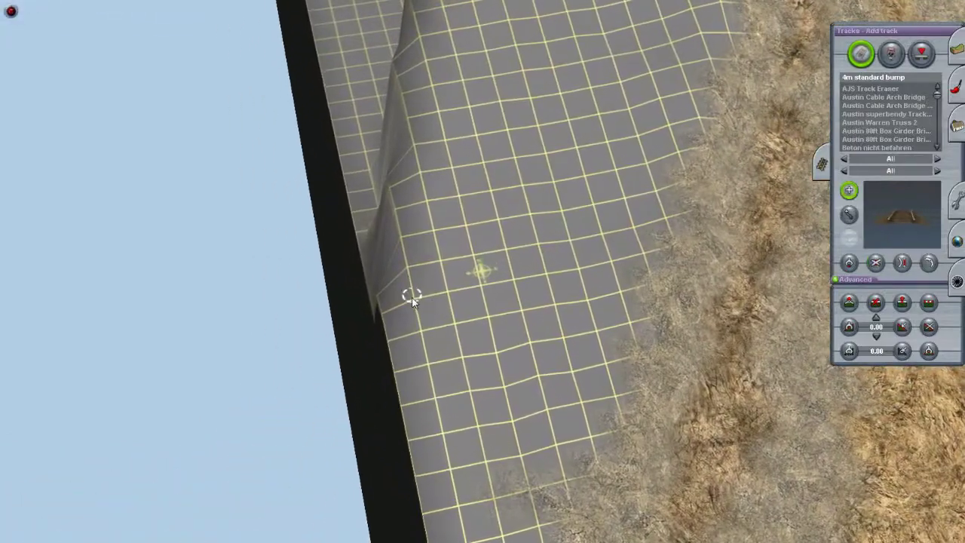
Step: Lay a trial track from the cliff edge down the slope and raise its spline point
{"action": "left_click_drag", "start_coordinate": [411, 296], "coordinate": [482, 197]}
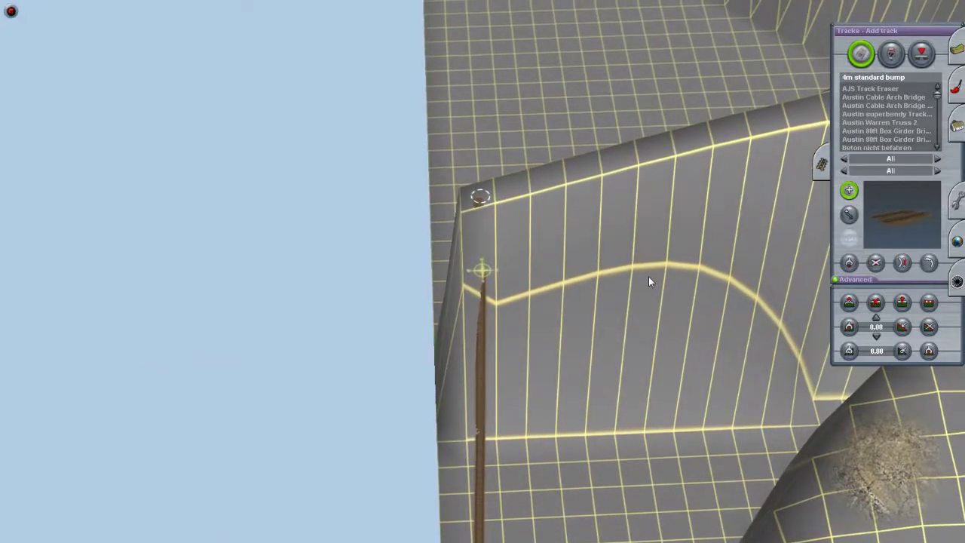
{"action": "right_click_drag", "start_coordinate": [648, 280], "coordinate": [806, 214]}
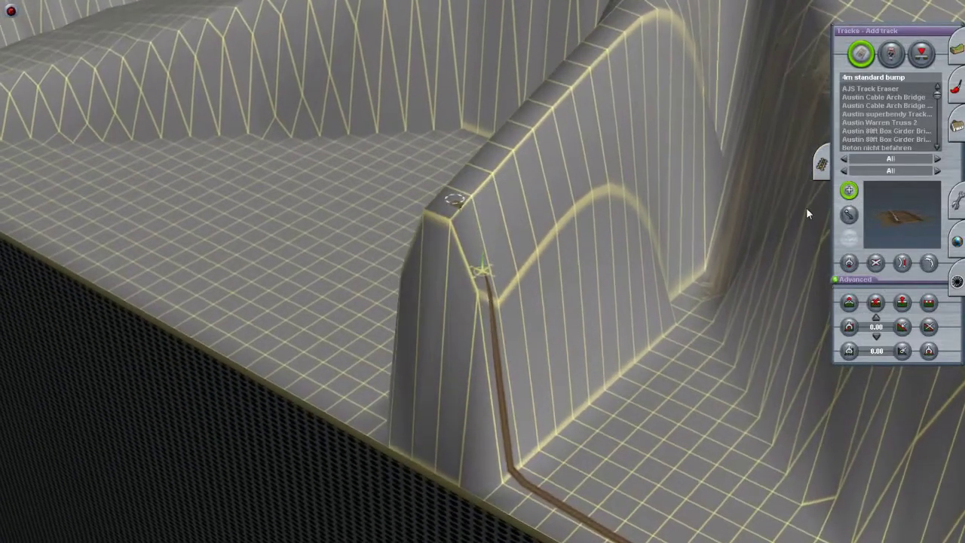
{"action": "left_click", "coordinate": [849, 214]}
{"action": "right_click_drag", "start_coordinate": [571, 204], "coordinate": [484, 274]}
{"action": "key", "text": "h"}
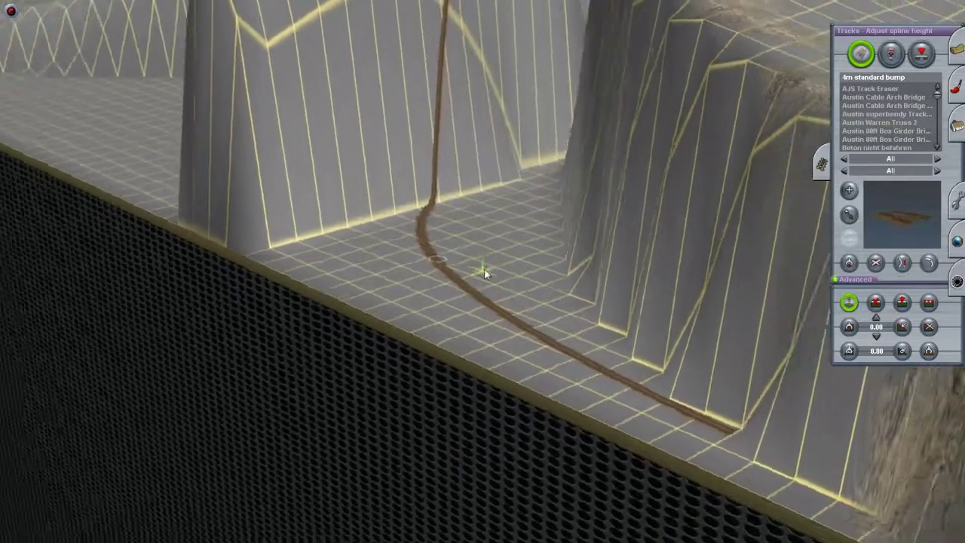
{"action": "left_click_drag", "start_coordinate": [484, 274], "coordinate": [485, 200]}
{"action": "mouse_move", "coordinate": [485, 199]}
{"action": "right_mouse_down"}
{"action": "mouse_move", "coordinate": [549, 207]}
{"action": "mouse_move", "coordinate": [552, 186]}
{"action": "mouse_move", "coordinate": [509, 252]}
{"action": "mouse_move", "coordinate": [605, 243]}
{"action": "mouse_move", "coordinate": [457, 244]}
{"action": "mouse_move", "coordinate": [274, 332]}
{"action": "mouse_move", "coordinate": [326, 286]}
{"action": "mouse_move", "coordinate": [353, 344]}
{"action": "mouse_move", "coordinate": [277, 321]}
{"action": "mouse_move", "coordinate": [271, 335]}
{"action": "mouse_move", "coordinate": [486, 337]}
{"action": "mouse_move", "coordinate": [502, 241]}
{"action": "mouse_move", "coordinate": [667, 316]}
{"action": "mouse_move", "coordinate": [636, 249]}
{"action": "mouse_move", "coordinate": [444, 206]}
{"action": "mouse_move", "coordinate": [470, 219]}
{"action": "mouse_move", "coordinate": [444, 138]}
{"action": "mouse_move", "coordinate": [453, 177]}
{"action": "mouse_move", "coordinate": [437, 232]}
{"action": "mouse_move", "coordinate": [477, 305]}
{"action": "mouse_move", "coordinate": [490, 309]}
{"action": "right_mouse_up"}
Step: Flatten the ground along the trial track, then delete the track pieces in the cutting
{"action": "key", "text": "f"}
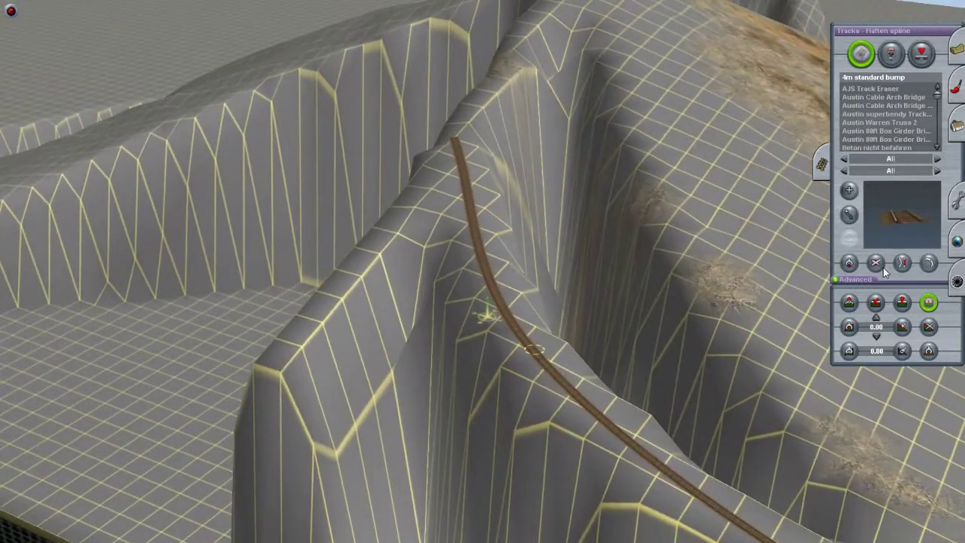
{"action": "left_click", "coordinate": [875, 262]}
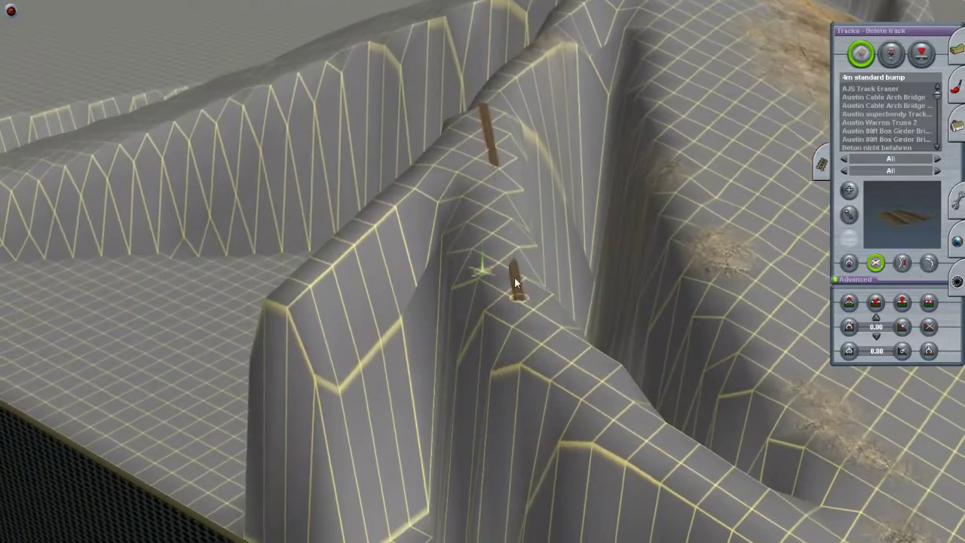
{"action": "left_click", "coordinate": [514, 277]}
{"action": "right_click_drag", "start_coordinate": [514, 277], "coordinate": [850, 190]}
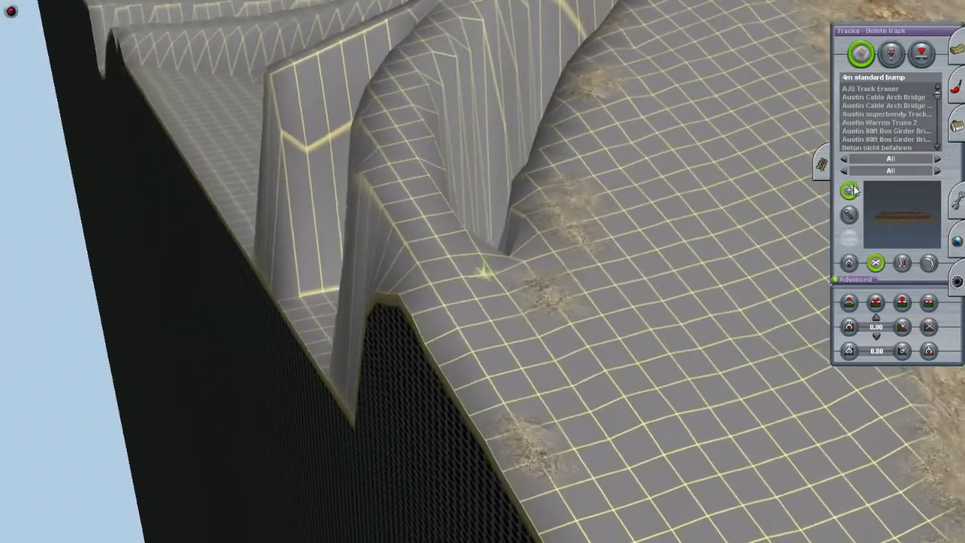
{"action": "left_click", "coordinate": [850, 190]}
Step: Bend the track into a curve toward the cutting by moving its spline points
{"action": "right_click_drag", "start_coordinate": [500, 279], "coordinate": [583, 183]}
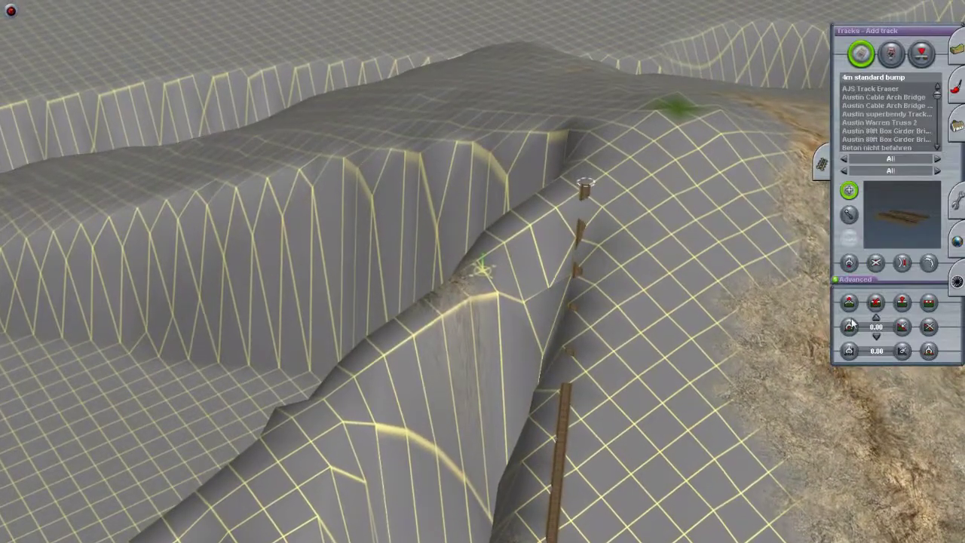
{"action": "left_click", "coordinate": [901, 301]}
{"action": "right_click_drag", "start_coordinate": [738, 362], "coordinate": [463, 348]}
{"action": "scroll", "coordinate": [437, 345], "scroll_direction": "up", "scroll_amount": 3}
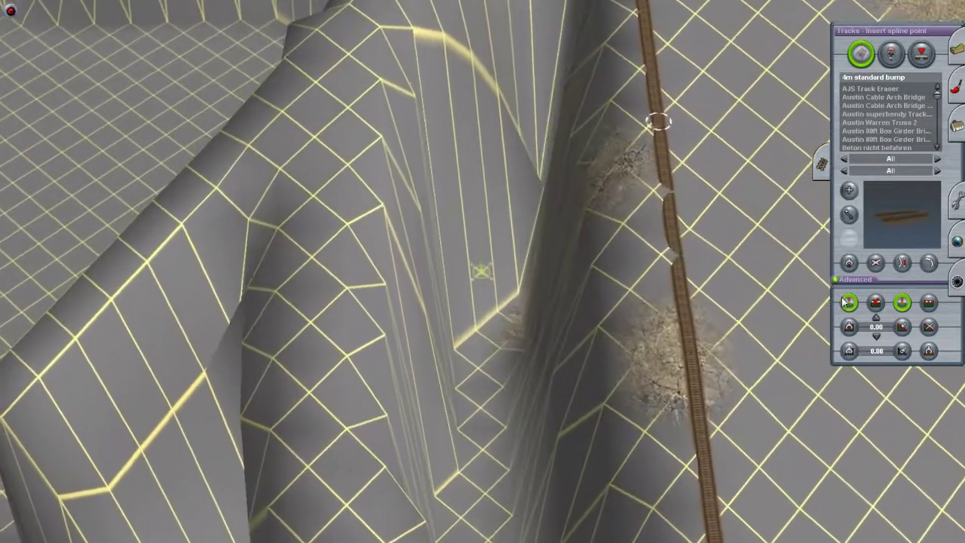
{"action": "left_click", "coordinate": [848, 302]}
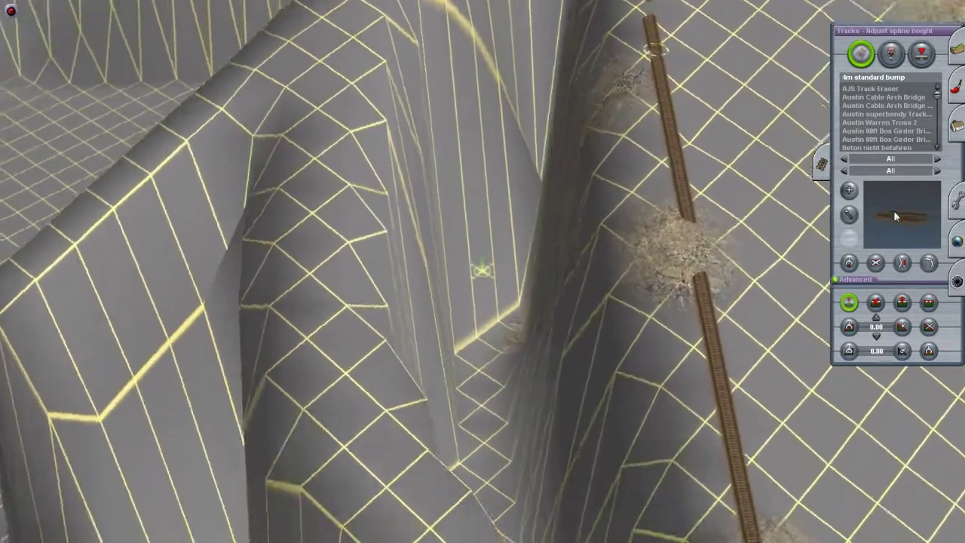
{"action": "left_click", "coordinate": [848, 214]}
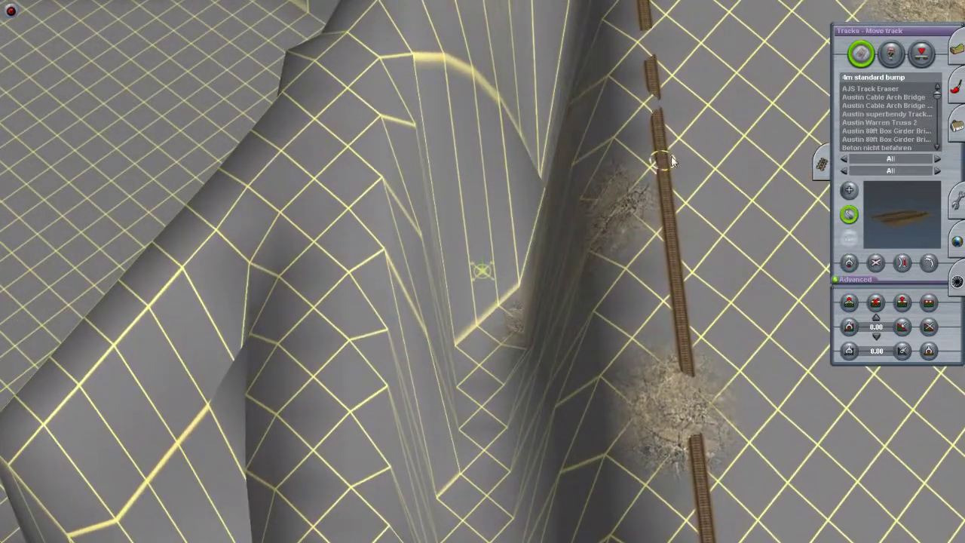
{"action": "left_click_drag", "start_coordinate": [671, 160], "coordinate": [472, 537]}
{"action": "right_click_drag", "start_coordinate": [600, 384], "coordinate": [615, 347]}
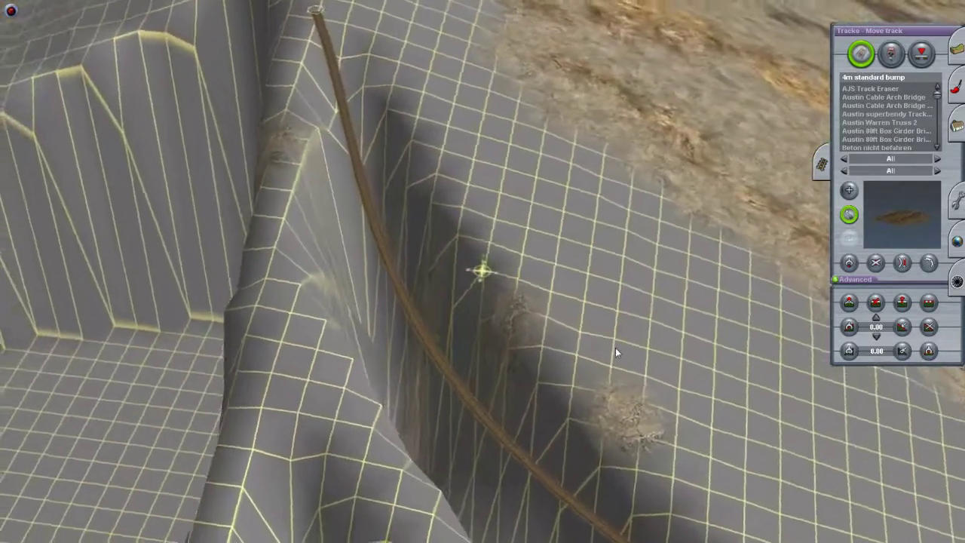
Step: Flatten the ground along the curved track with Flatten spline
{"action": "left_click", "coordinate": [848, 303]}
{"action": "right_click_drag", "start_coordinate": [721, 351], "coordinate": [365, 423]}
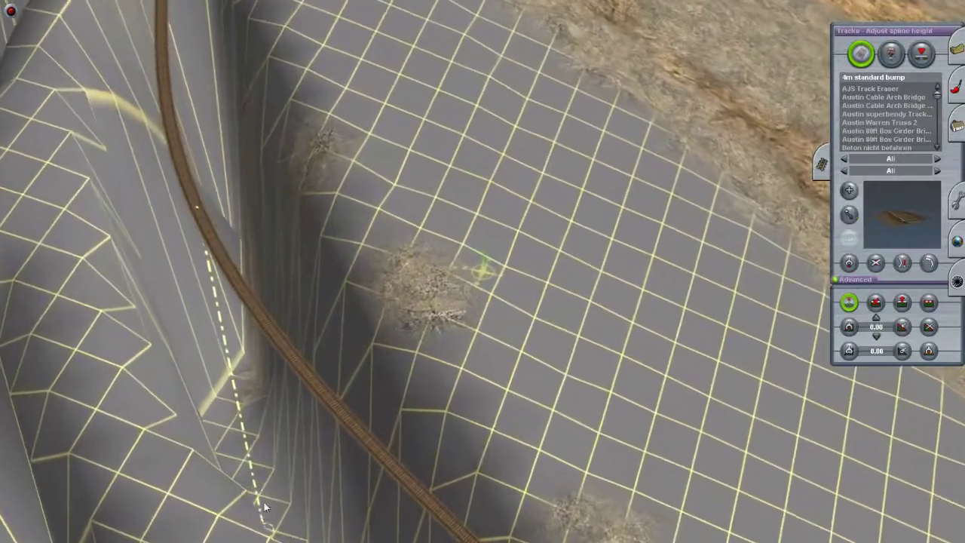
{"action": "right_click_drag", "start_coordinate": [264, 508], "coordinate": [535, 315]}
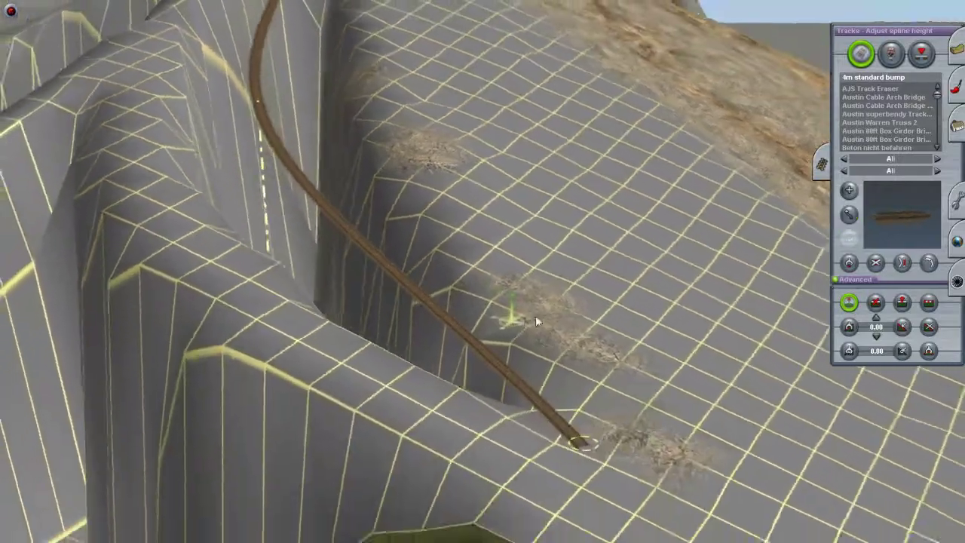
{"action": "scroll", "coordinate": [579, 291], "scroll_direction": "down", "scroll_amount": 3}
{"action": "left_click", "coordinate": [929, 302]}
{"action": "scroll", "coordinate": [418, 285], "scroll_direction": "up", "scroll_amount": 3}
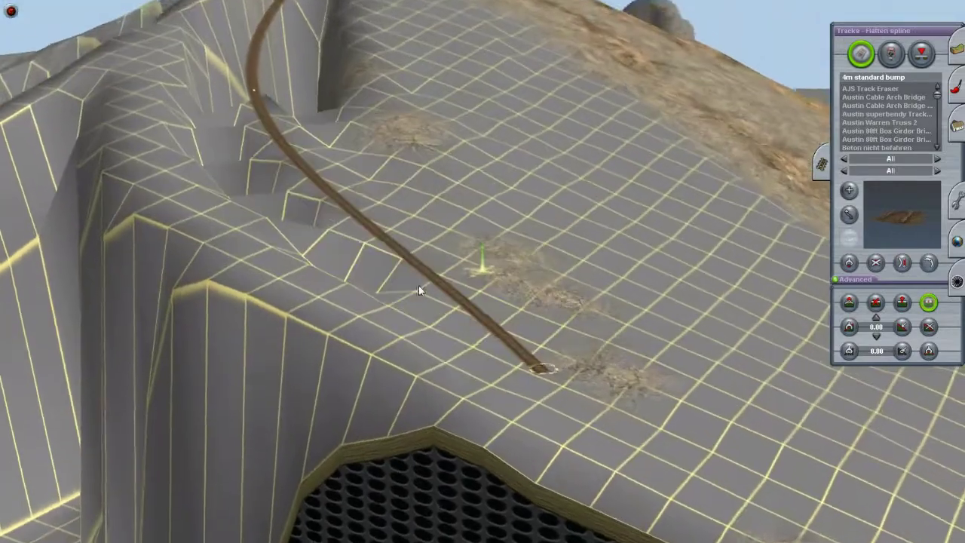
{"action": "right_click_drag", "start_coordinate": [418, 285], "coordinate": [888, 278]}
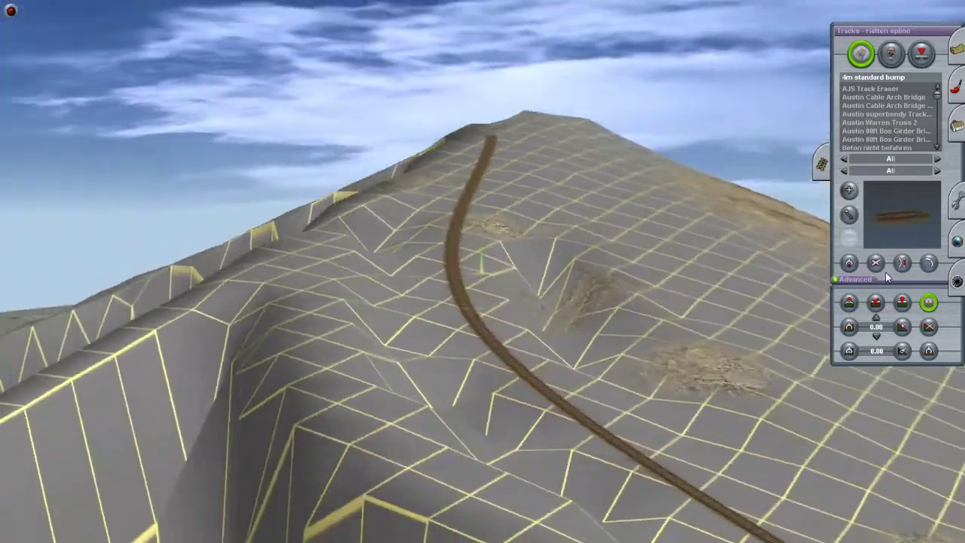
Step: Delete the track lying on the ledge
{"action": "left_click", "coordinate": [874, 261]}
{"action": "left_click", "coordinate": [469, 283]}
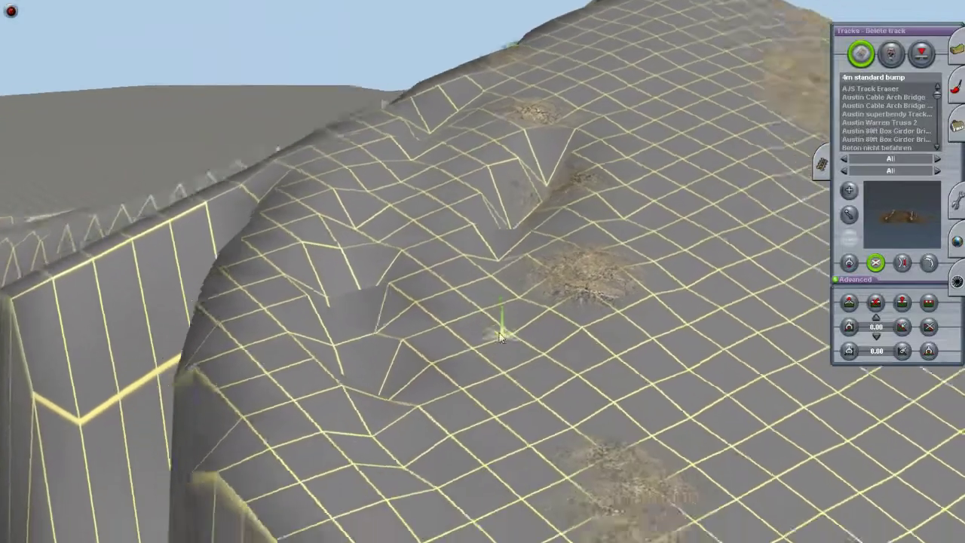
{"action": "scroll", "coordinate": [500, 337], "scroll_direction": "up", "scroll_amount": 3}
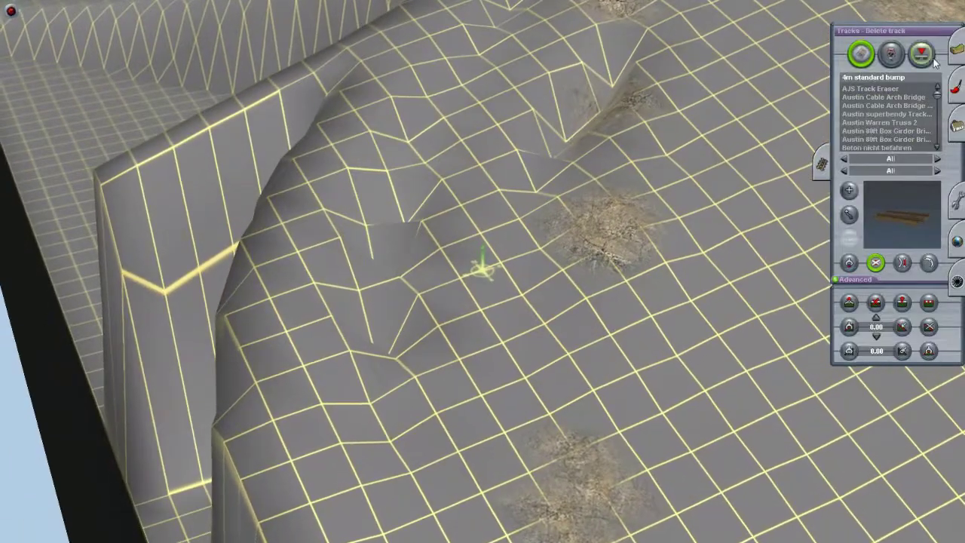
Step: With Adjust height, raise the dipped ground on the ledge next to the ridge
{"action": "left_click", "coordinate": [956, 47]}
{"action": "scroll", "coordinate": [562, 165], "scroll_direction": "up", "scroll_amount": 3}
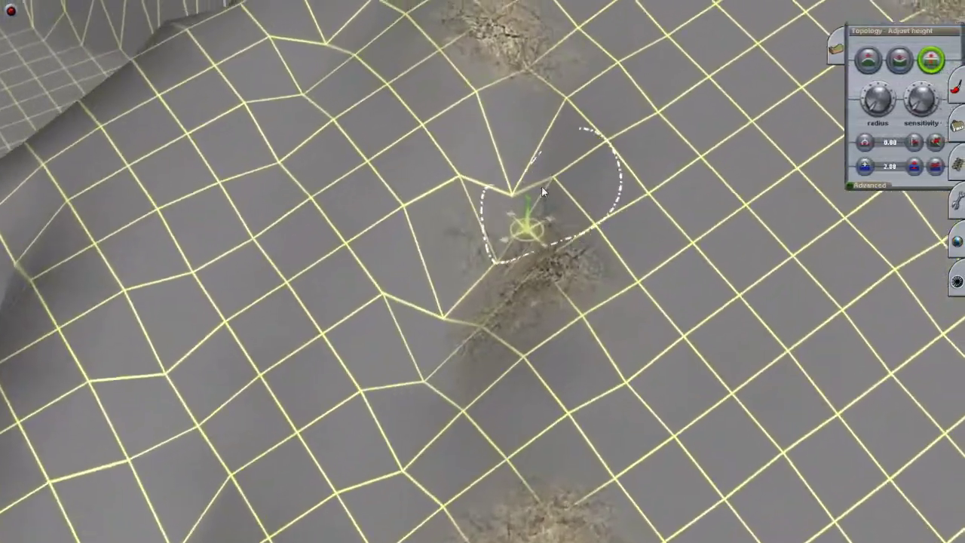
{"action": "scroll", "coordinate": [527, 196], "scroll_direction": "up", "scroll_amount": 3}
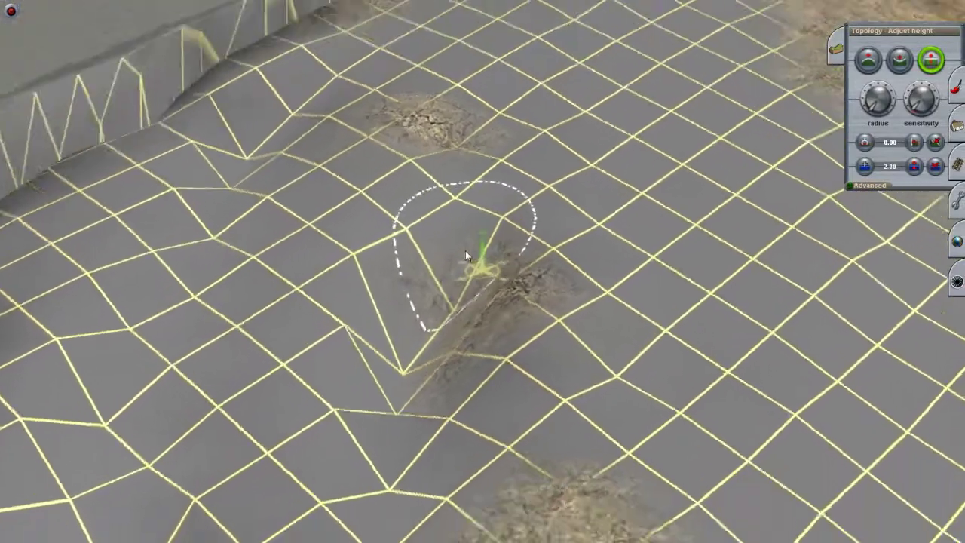
{"action": "mouse_move", "coordinate": [465, 251]}
{"action": "right_mouse_down"}
{"action": "mouse_move", "coordinate": [405, 259]}
{"action": "mouse_move", "coordinate": [437, 354]}
{"action": "mouse_move", "coordinate": [499, 272]}
{"action": "mouse_move", "coordinate": [493, 393]}
{"action": "mouse_move", "coordinate": [494, 354]}
{"action": "right_mouse_up"}
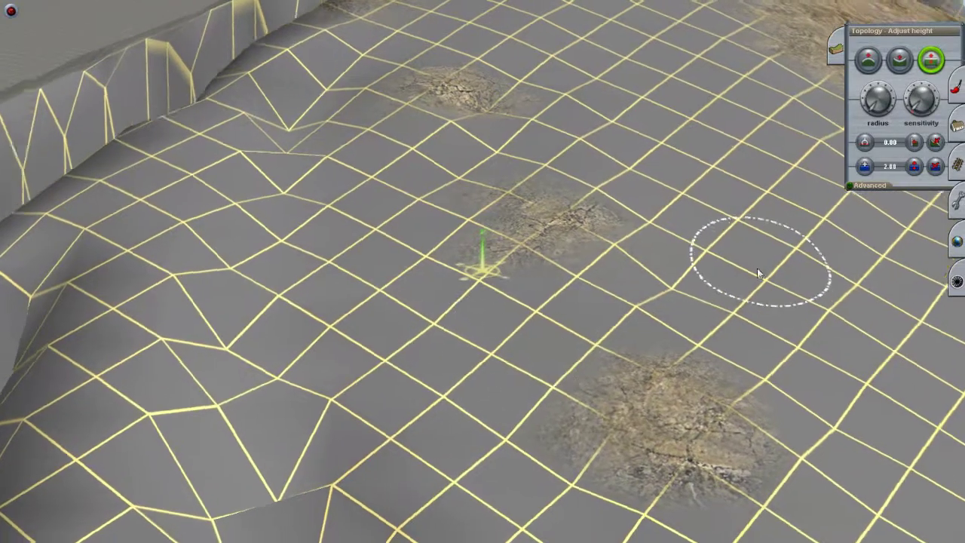
{"action": "mouse_move", "coordinate": [757, 267]}
{"action": "right_mouse_down"}
{"action": "mouse_move", "coordinate": [667, 313]}
{"action": "mouse_move", "coordinate": [630, 294]}
{"action": "mouse_move", "coordinate": [619, 333]}
{"action": "mouse_move", "coordinate": [517, 224]}
{"action": "mouse_move", "coordinate": [403, 230]}
{"action": "mouse_move", "coordinate": [441, 254]}
{"action": "right_mouse_up"}
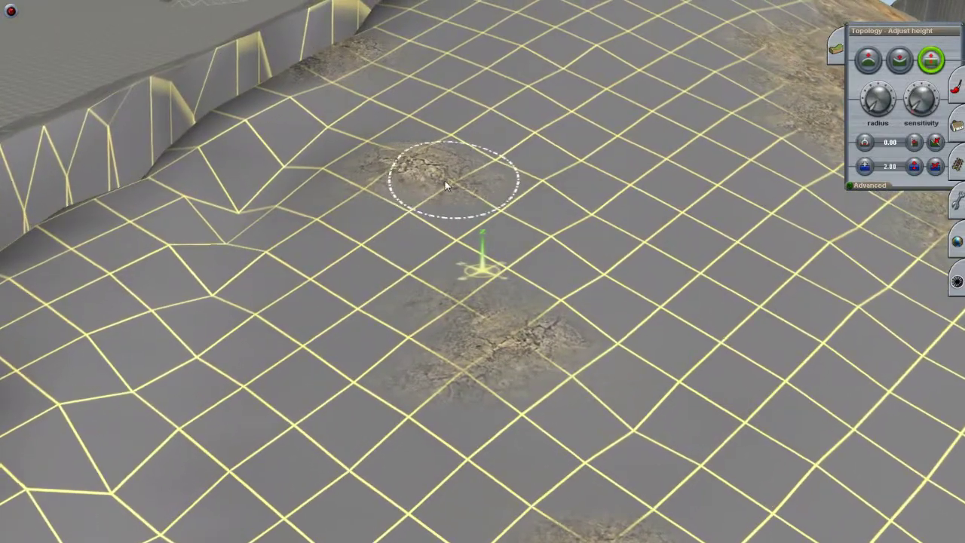
{"action": "mouse_move", "coordinate": [445, 187]}
{"action": "right_mouse_down"}
{"action": "mouse_move", "coordinate": [343, 248]}
{"action": "mouse_move", "coordinate": [462, 320]}
{"action": "mouse_move", "coordinate": [445, 298]}
{"action": "right_mouse_up"}
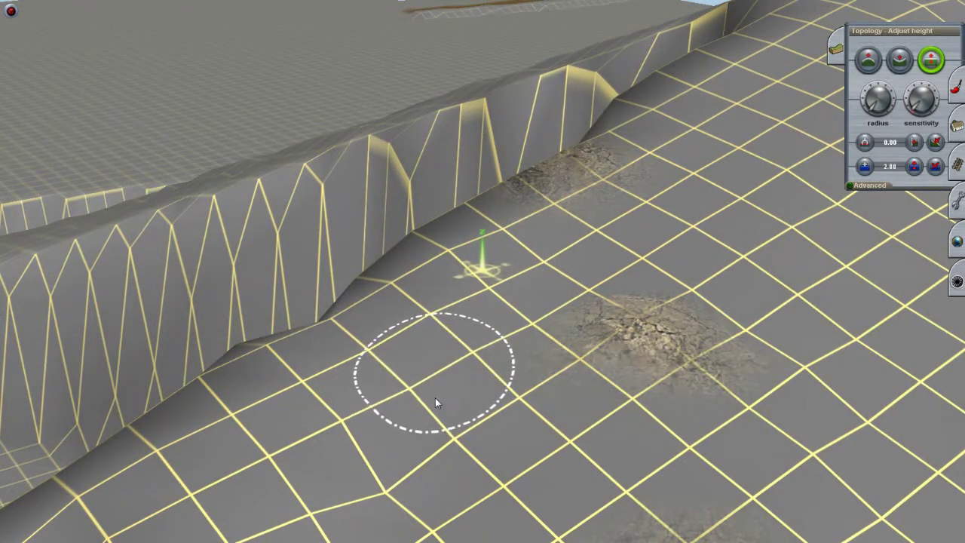
{"action": "mouse_move", "coordinate": [435, 403]}
{"action": "right_mouse_down"}
{"action": "mouse_move", "coordinate": [442, 421]}
{"action": "mouse_move", "coordinate": [434, 289]}
{"action": "mouse_move", "coordinate": [446, 249]}
{"action": "right_mouse_up"}
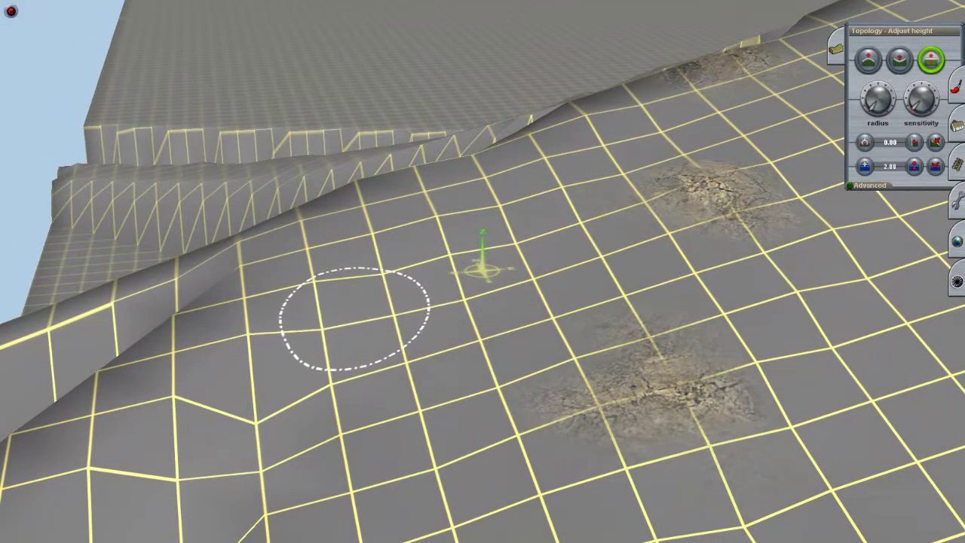
{"action": "left_click_drag", "start_coordinate": [273, 399], "coordinate": [248, 410]}
{"action": "mouse_move", "coordinate": [248, 409]}
{"action": "right_mouse_down"}
{"action": "mouse_move", "coordinate": [338, 381]}
{"action": "mouse_move", "coordinate": [505, 296]}
{"action": "mouse_move", "coordinate": [473, 342]}
{"action": "mouse_move", "coordinate": [509, 223]}
{"action": "mouse_move", "coordinate": [487, 275]}
{"action": "mouse_move", "coordinate": [490, 256]}
{"action": "mouse_move", "coordinate": [560, 255]}
{"action": "mouse_move", "coordinate": [512, 294]}
{"action": "mouse_move", "coordinate": [463, 417]}
{"action": "mouse_move", "coordinate": [426, 441]}
{"action": "right_mouse_up"}
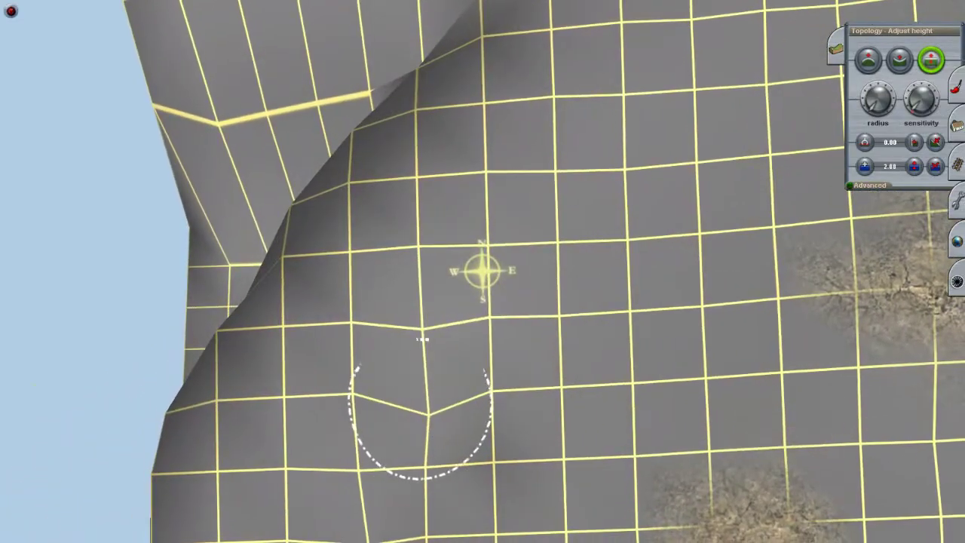
Step: Reshape the ledge ground near its edge and the slope below it
{"action": "mouse_move", "coordinate": [416, 392]}
{"action": "right_mouse_down"}
{"action": "mouse_move", "coordinate": [526, 391]}
{"action": "mouse_move", "coordinate": [414, 324]}
{"action": "mouse_move", "coordinate": [399, 350]}
{"action": "right_mouse_up"}
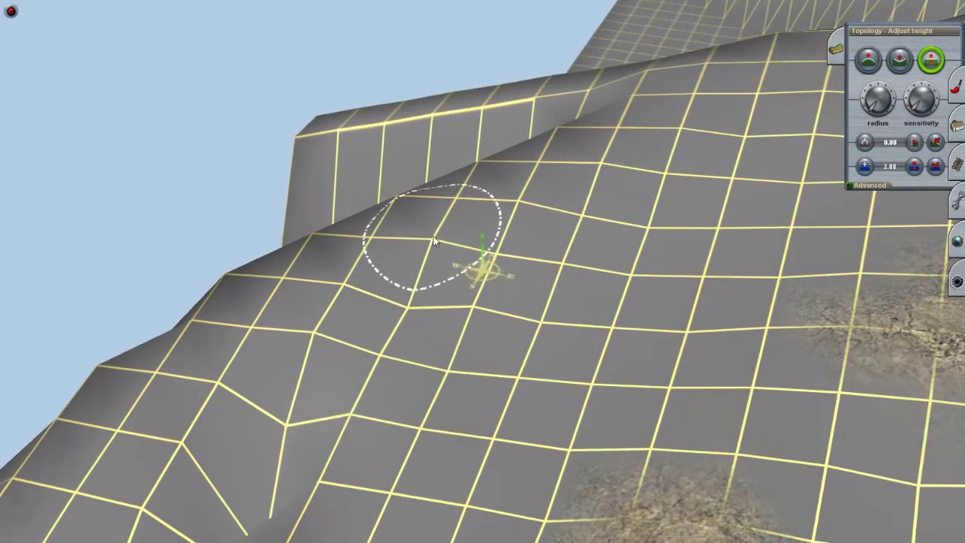
{"action": "mouse_move", "coordinate": [475, 301]}
{"action": "right_mouse_down"}
{"action": "mouse_move", "coordinate": [449, 341]}
{"action": "mouse_move", "coordinate": [427, 334]}
{"action": "mouse_move", "coordinate": [442, 362]}
{"action": "mouse_move", "coordinate": [475, 267]}
{"action": "mouse_move", "coordinate": [447, 285]}
{"action": "right_mouse_up"}
{"action": "scroll", "coordinate": [442, 361], "scroll_direction": "down", "scroll_amount": 3}
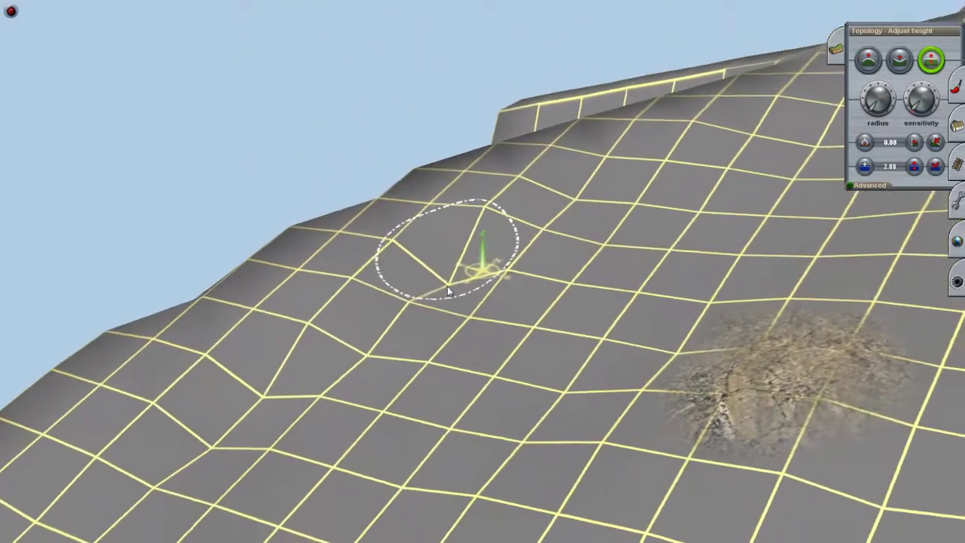
{"action": "scroll", "coordinate": [447, 287], "scroll_direction": "down", "scroll_amount": 2}
{"action": "scroll", "coordinate": [503, 219], "scroll_direction": "up", "scroll_amount": 2}
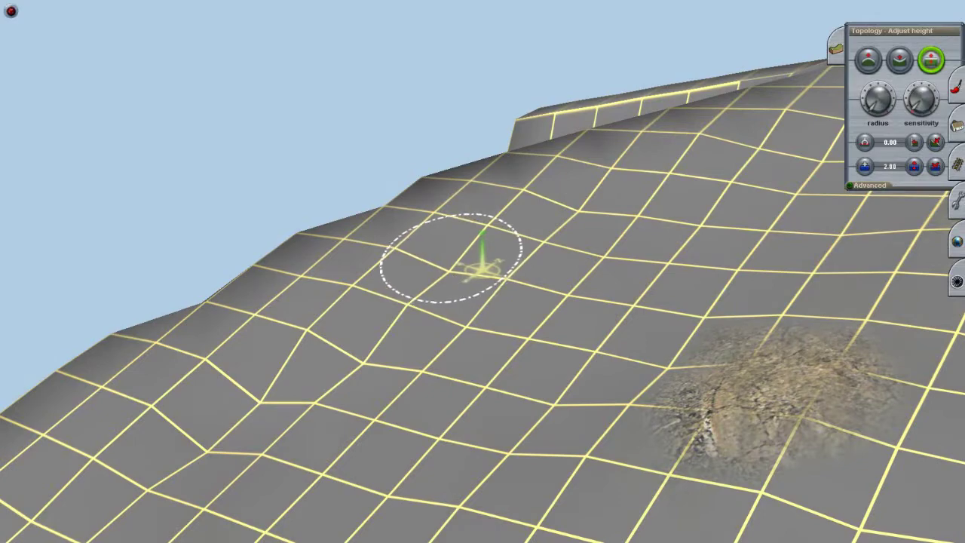
{"action": "mouse_move", "coordinate": [368, 374]}
{"action": "right_mouse_down"}
{"action": "mouse_move", "coordinate": [354, 345]}
{"action": "mouse_move", "coordinate": [431, 319]}
{"action": "mouse_move", "coordinate": [488, 266]}
{"action": "mouse_move", "coordinate": [530, 319]}
{"action": "mouse_move", "coordinate": [565, 319]}
{"action": "mouse_move", "coordinate": [556, 327]}
{"action": "mouse_move", "coordinate": [495, 270]}
{"action": "mouse_move", "coordinate": [473, 218]}
{"action": "mouse_move", "coordinate": [459, 222]}
{"action": "mouse_move", "coordinate": [480, 261]}
{"action": "mouse_move", "coordinate": [465, 304]}
{"action": "right_mouse_up"}
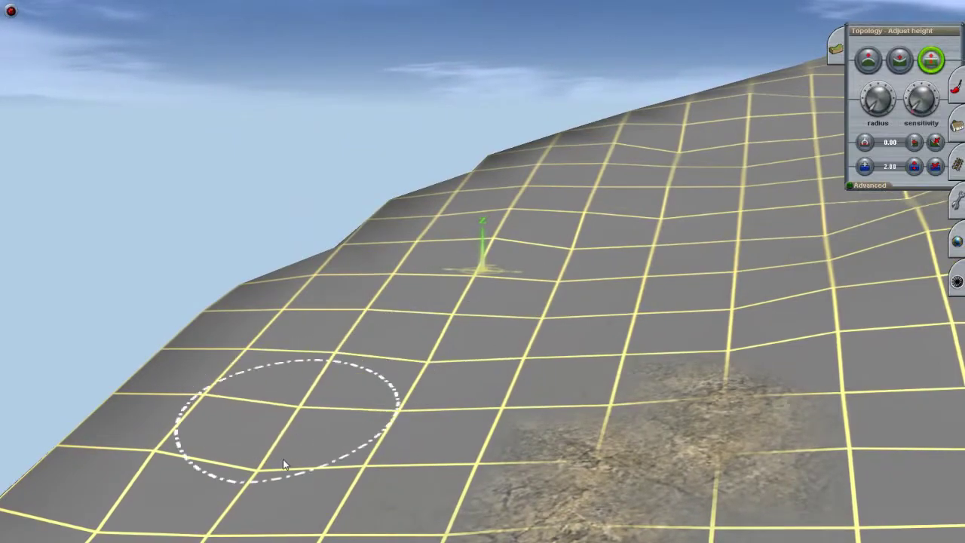
{"action": "mouse_move", "coordinate": [259, 456]}
{"action": "right_mouse_down"}
{"action": "mouse_move", "coordinate": [442, 365]}
{"action": "mouse_move", "coordinate": [546, 231]}
{"action": "mouse_move", "coordinate": [512, 192]}
{"action": "mouse_move", "coordinate": [545, 201]}
{"action": "mouse_move", "coordinate": [527, 216]}
{"action": "mouse_move", "coordinate": [441, 237]}
{"action": "mouse_move", "coordinate": [409, 226]}
{"action": "mouse_move", "coordinate": [534, 282]}
{"action": "mouse_move", "coordinate": [513, 286]}
{"action": "mouse_move", "coordinate": [483, 263]}
{"action": "mouse_move", "coordinate": [492, 252]}
{"action": "mouse_move", "coordinate": [491, 285]}
{"action": "mouse_move", "coordinate": [430, 334]}
{"action": "mouse_move", "coordinate": [442, 280]}
{"action": "mouse_move", "coordinate": [482, 272]}
{"action": "mouse_move", "coordinate": [505, 205]}
{"action": "mouse_move", "coordinate": [519, 215]}
{"action": "mouse_move", "coordinate": [346, 262]}
{"action": "mouse_move", "coordinate": [394, 215]}
{"action": "mouse_move", "coordinate": [414, 263]}
{"action": "mouse_move", "coordinate": [431, 218]}
{"action": "mouse_move", "coordinate": [418, 260]}
{"action": "mouse_move", "coordinate": [483, 261]}
{"action": "mouse_move", "coordinate": [456, 260]}
{"action": "mouse_move", "coordinate": [476, 266]}
{"action": "mouse_move", "coordinate": [484, 295]}
{"action": "mouse_move", "coordinate": [469, 279]}
{"action": "mouse_move", "coordinate": [493, 264]}
{"action": "mouse_move", "coordinate": [459, 217]}
{"action": "mouse_move", "coordinate": [515, 165]}
{"action": "mouse_move", "coordinate": [693, 211]}
{"action": "mouse_move", "coordinate": [869, 278]}
{"action": "right_mouse_up"}
Step: Return to the track tools and orbit down the side of the gridded cliff top
{"action": "left_click", "coordinate": [902, 164]}
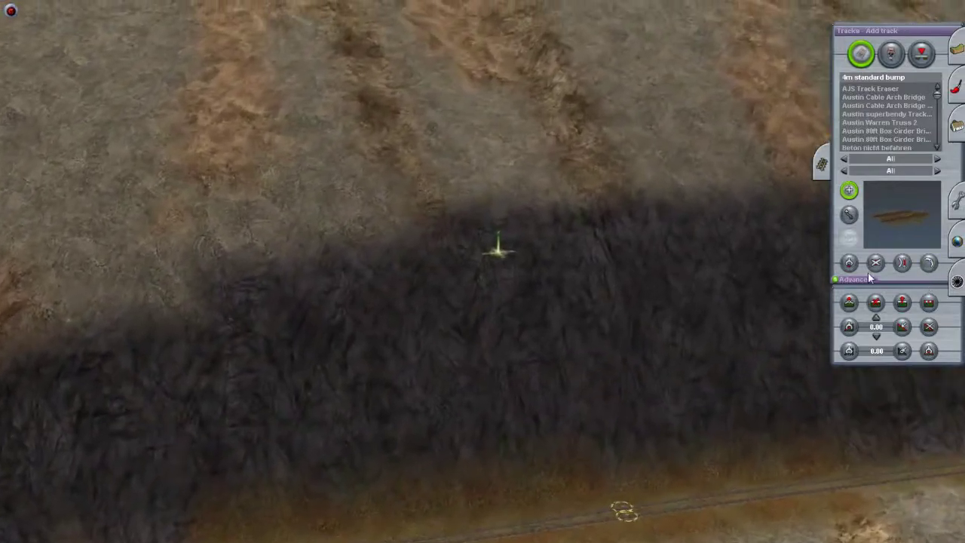
{"action": "right_click_drag", "start_coordinate": [609, 337], "coordinate": [482, 267]}
{"action": "key", "text": "F2"}
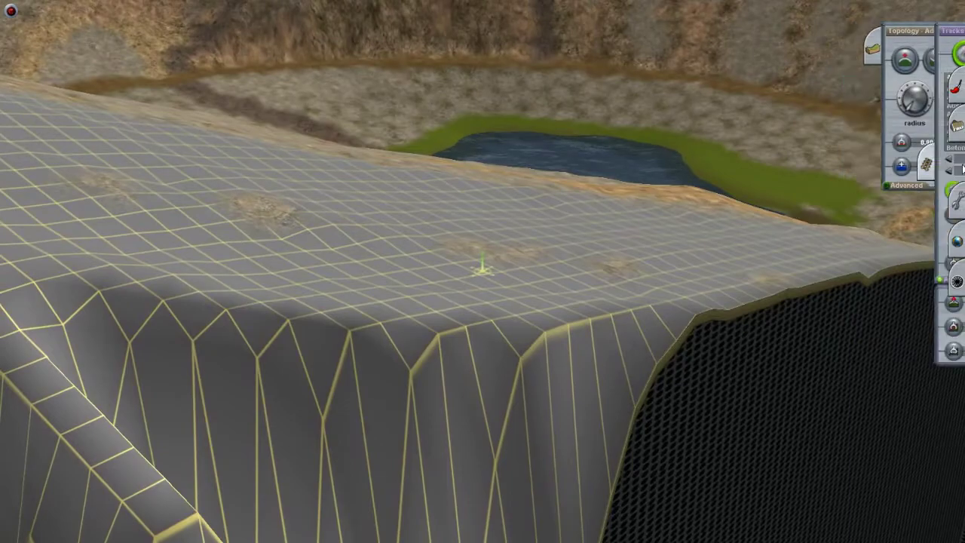
{"action": "key", "text": "F5"}
{"action": "scroll", "coordinate": [463, 300], "scroll_direction": "up", "scroll_amount": 5}
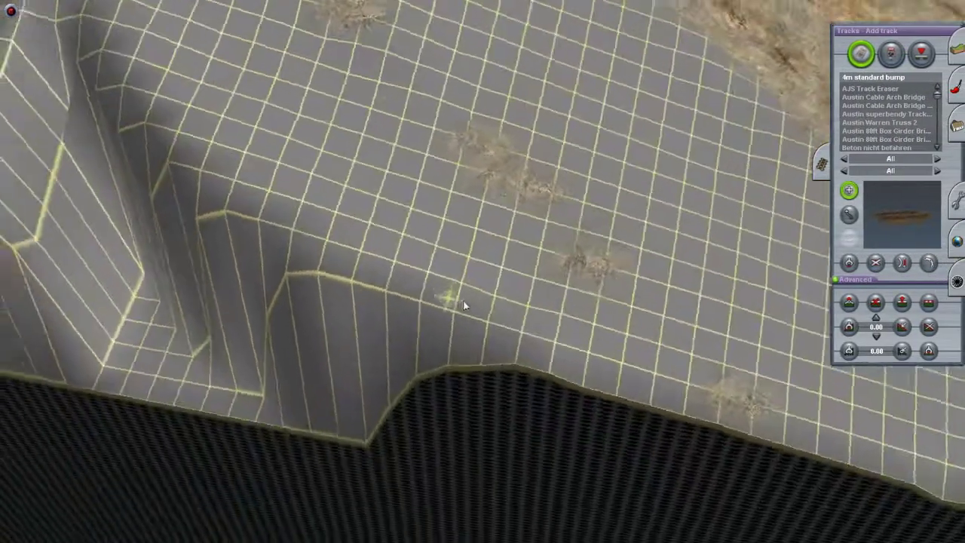
{"action": "right_click_drag", "start_coordinate": [463, 299], "coordinate": [866, 303]}
Step: Flatten the ground under the existing track into a strip on the cliff top
{"action": "left_click", "coordinate": [849, 302]}
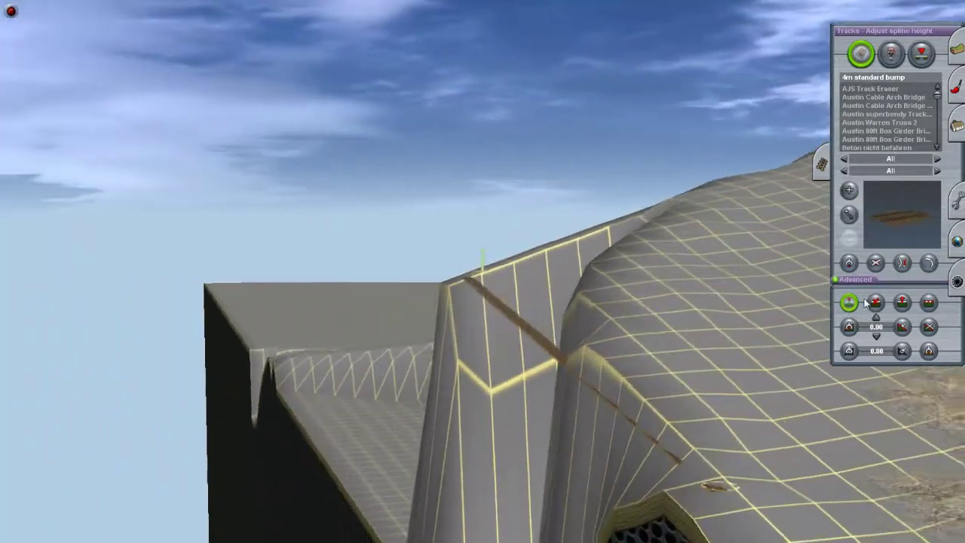
{"action": "left_click", "coordinate": [928, 302]}
{"action": "right_click_drag", "start_coordinate": [928, 302], "coordinate": [876, 267]}
{"action": "left_click", "coordinate": [571, 376]}
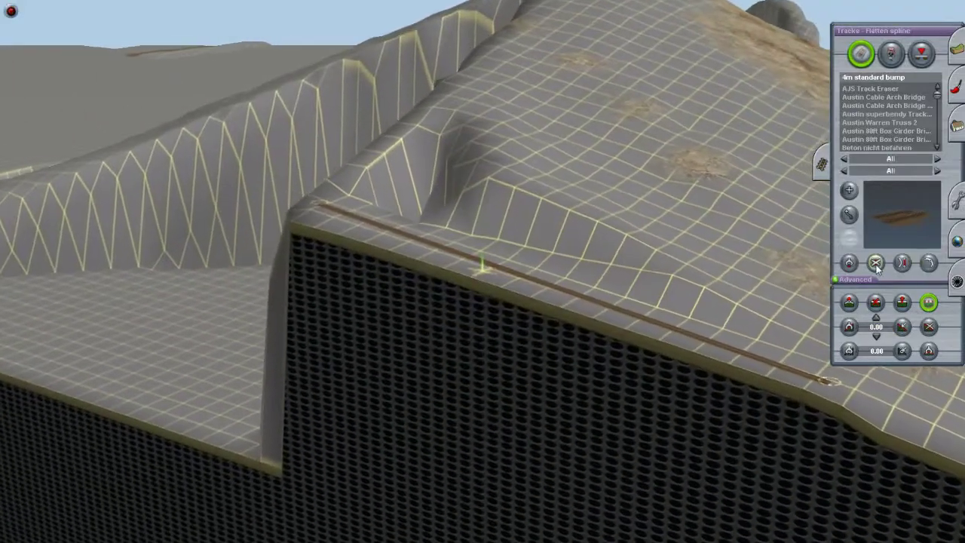
Step: Bend the track upward through a new point and flatten the ground under the hump
{"action": "left_click", "coordinate": [901, 302]}
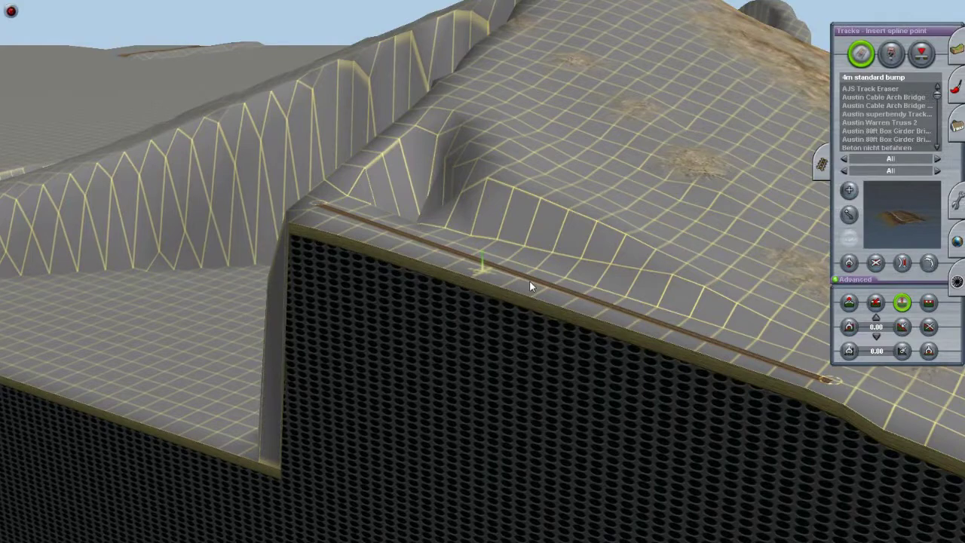
{"action": "right_click_drag", "start_coordinate": [571, 295], "coordinate": [797, 297]}
{"action": "left_click", "coordinate": [849, 302]}
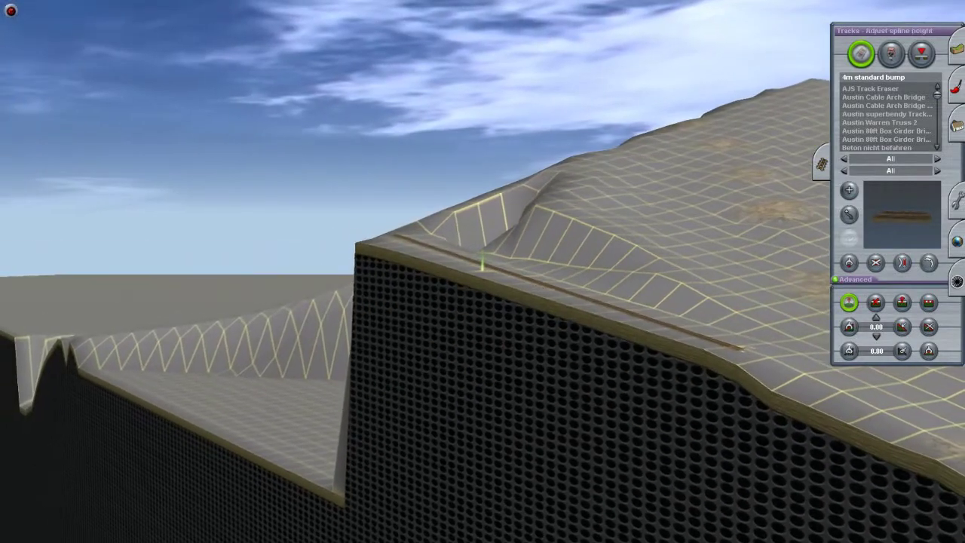
{"action": "left_click_drag", "start_coordinate": [523, 279], "coordinate": [528, 259]}
{"action": "left_click", "coordinate": [901, 302]}
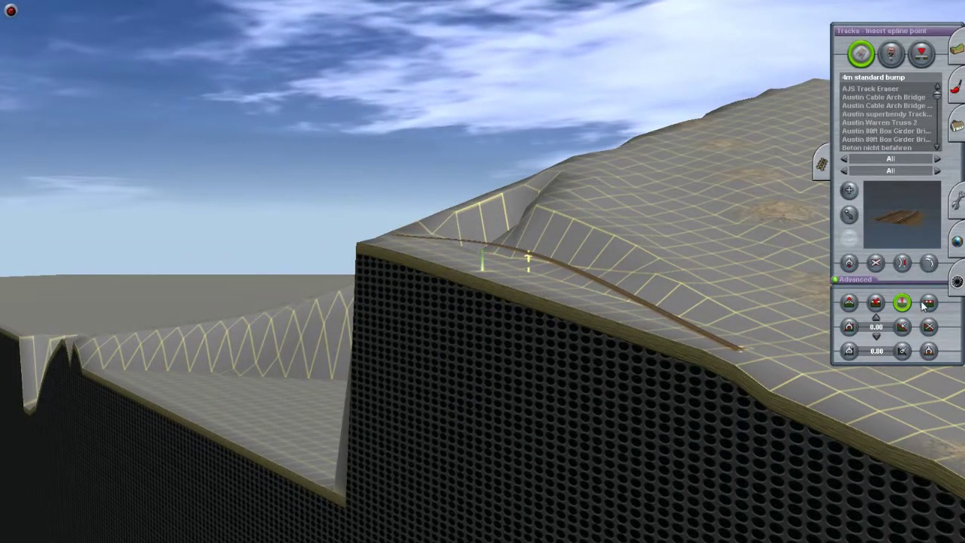
{"action": "left_click", "coordinate": [927, 302]}
{"action": "left_click", "coordinate": [609, 285]}
{"action": "right_click_drag", "start_coordinate": [609, 284], "coordinate": [877, 267]}
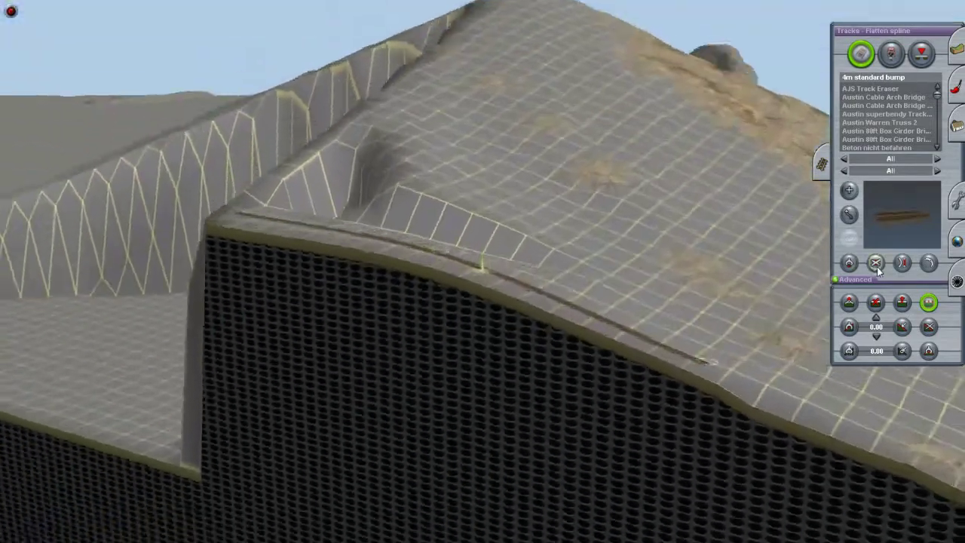
Step: Delete the old track and lay a new one from the cliff top to the cliff edge
{"action": "left_click", "coordinate": [876, 263]}
{"action": "right_click_drag", "start_coordinate": [448, 259], "coordinate": [450, 210]}
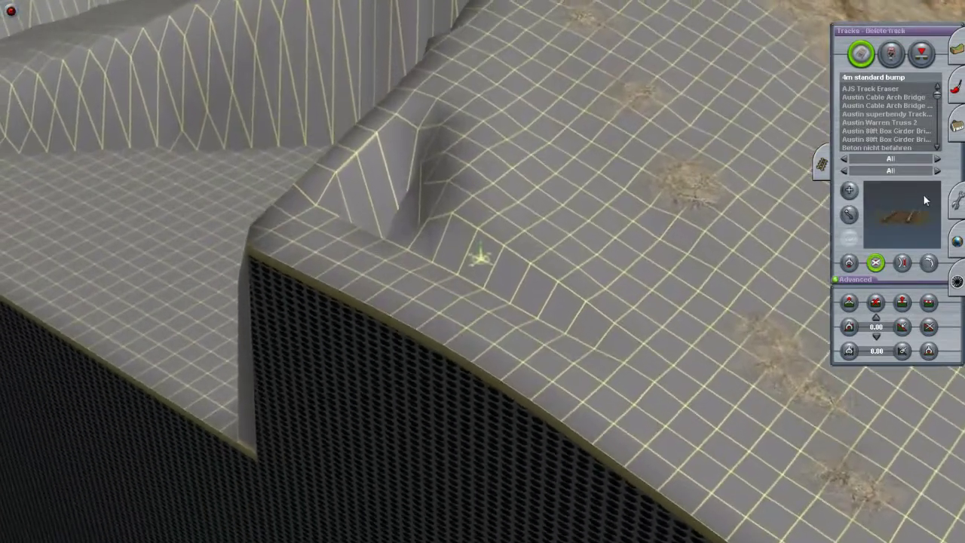
{"action": "left_click", "coordinate": [848, 190]}
{"action": "left_click", "coordinate": [423, 100]}
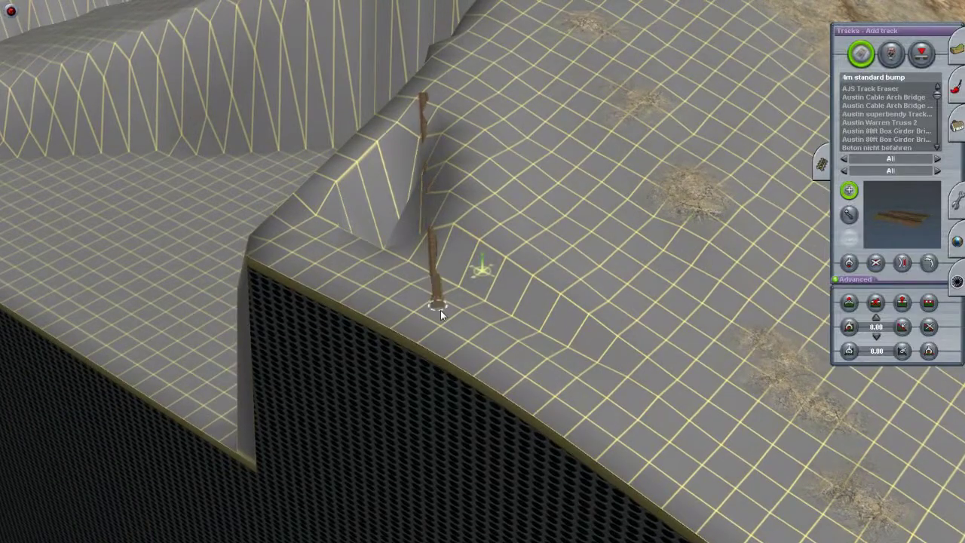
{"action": "left_click", "coordinate": [519, 354]}
Step: Insert a mid-track bend point and pull it to curve the new track
{"action": "left_click", "coordinate": [849, 302]}
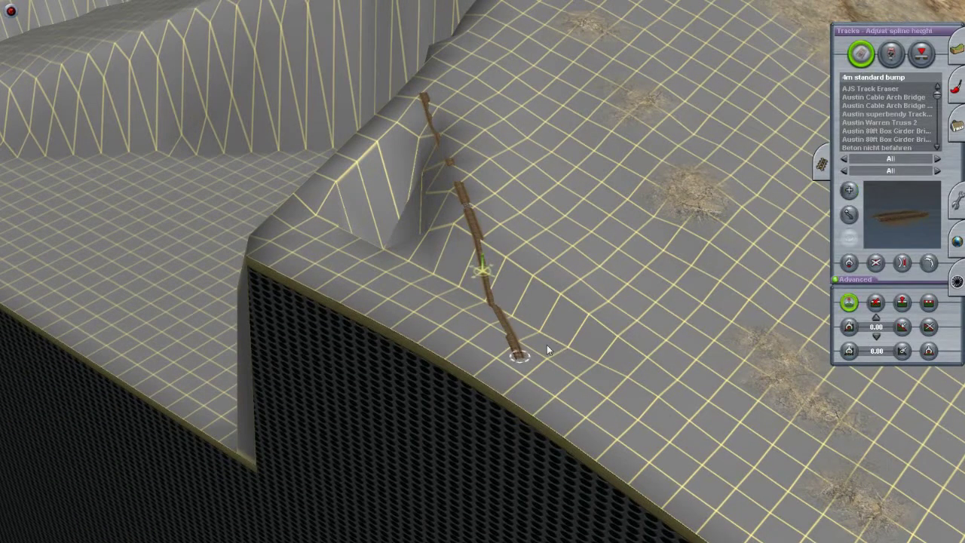
{"action": "right_click_drag", "start_coordinate": [546, 344], "coordinate": [493, 308]}
{"action": "key", "text": "i"}
{"action": "left_click", "coordinate": [521, 287]}
{"action": "key", "text": "m"}
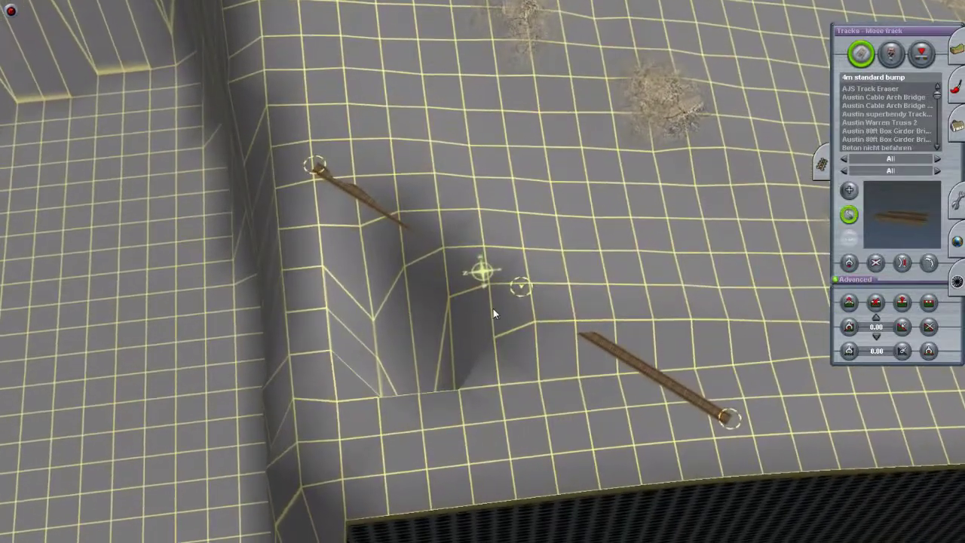
{"action": "left_click_drag", "start_coordinate": [493, 308], "coordinate": [426, 390]}
{"action": "right_click_drag", "start_coordinate": [540, 355], "coordinate": [663, 321]}
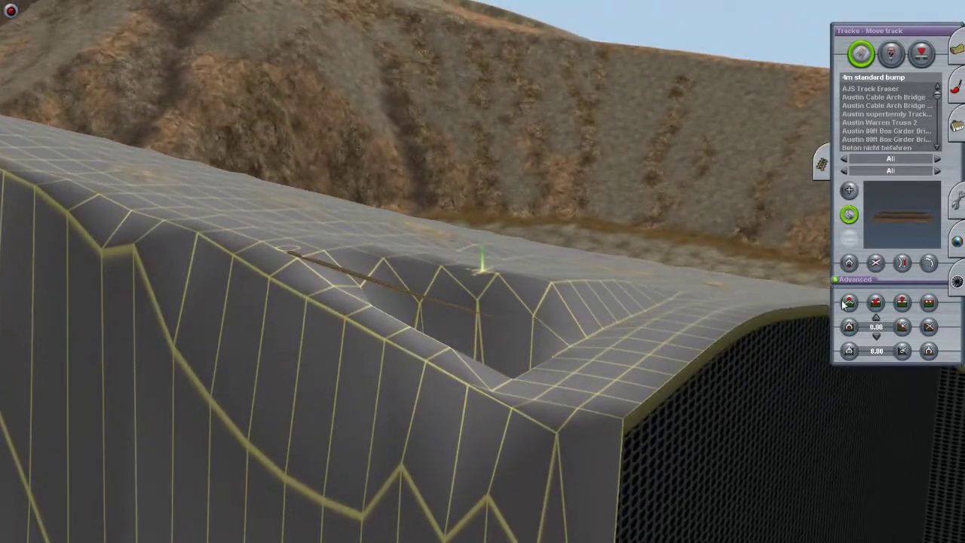
{"action": "left_click", "coordinate": [847, 303]}
{"action": "right_click_drag", "start_coordinate": [657, 312], "coordinate": [504, 266]}
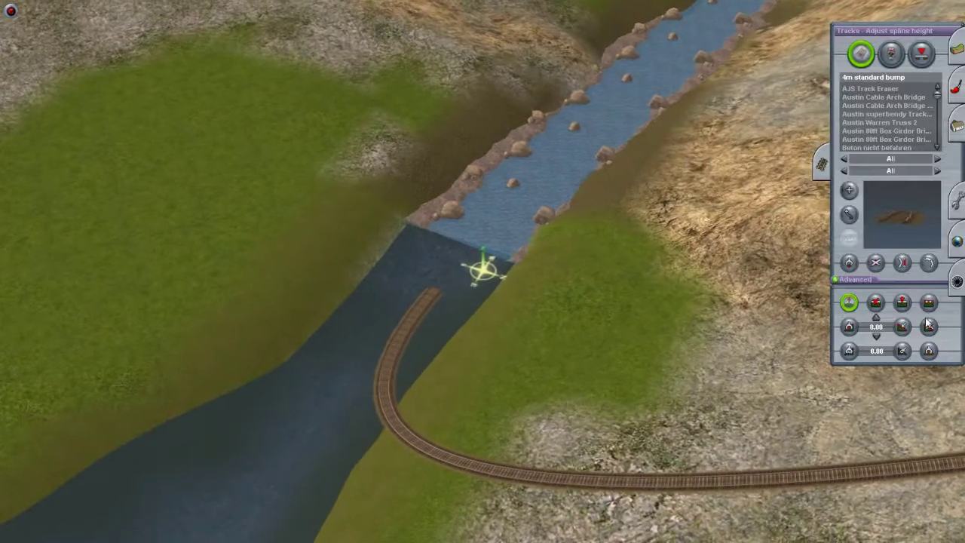
Step: Select Split spline and pan the view past the river to the dry grassland
{"action": "left_click", "coordinate": [928, 262]}
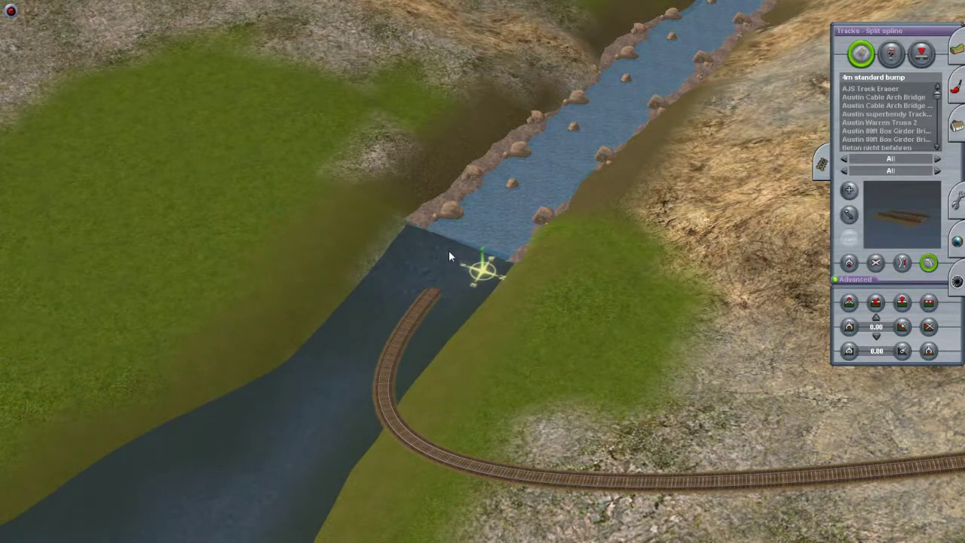
{"action": "right_click_drag", "start_coordinate": [461, 247], "coordinate": [468, 263]}
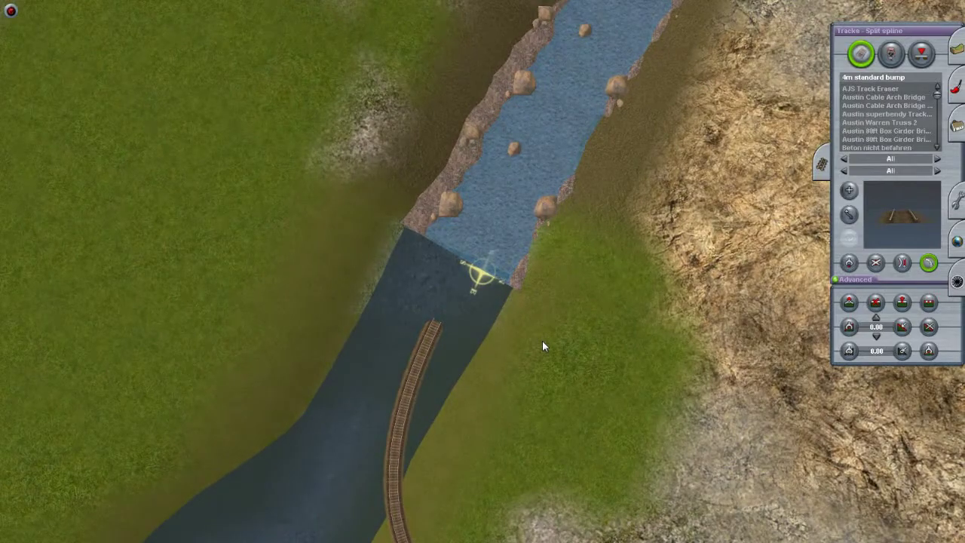
{"action": "key", "text": "Right"}
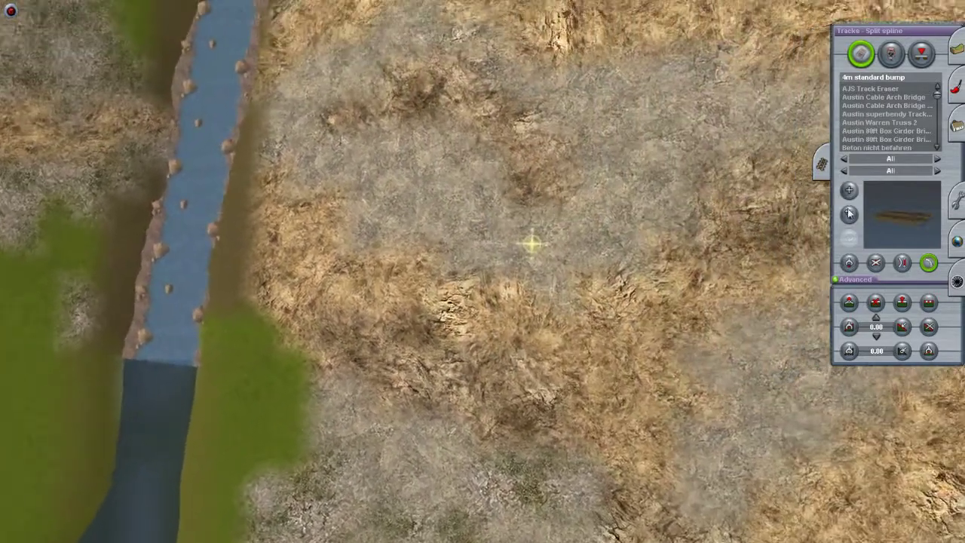
{"action": "left_click", "coordinate": [849, 214]}
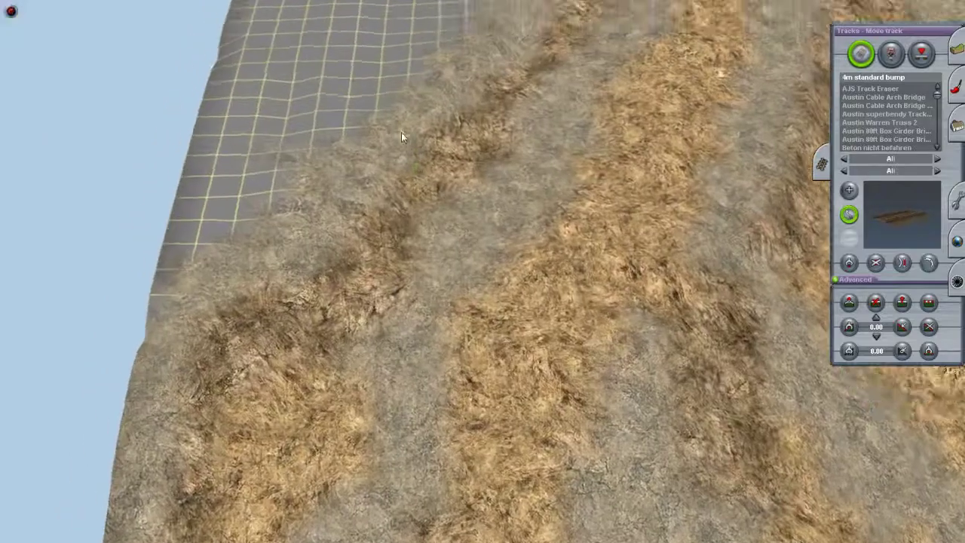
Step: Flatten the ground under the curved test track while moving its middle point
{"action": "scroll", "coordinate": [401, 132], "scroll_direction": "up", "scroll_amount": 10}
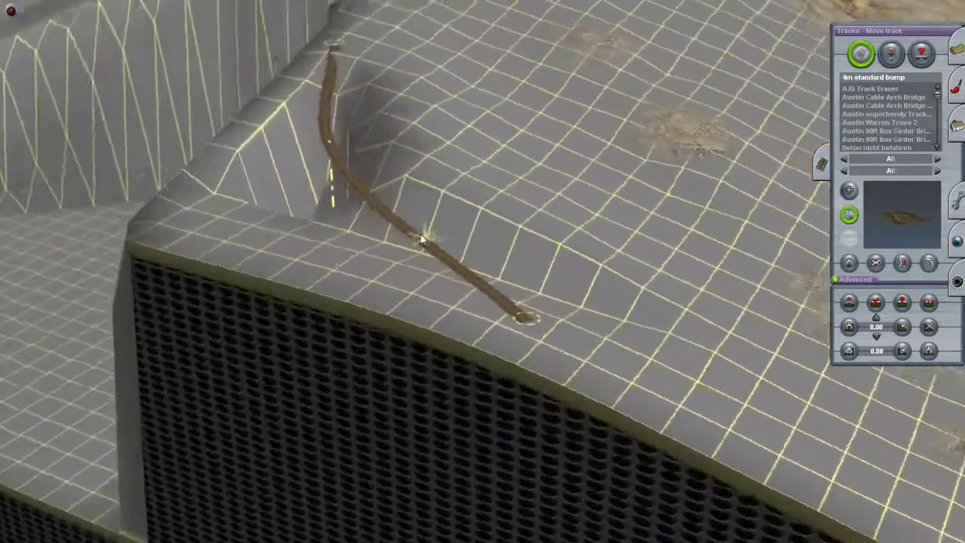
{"action": "key", "text": "Left"}
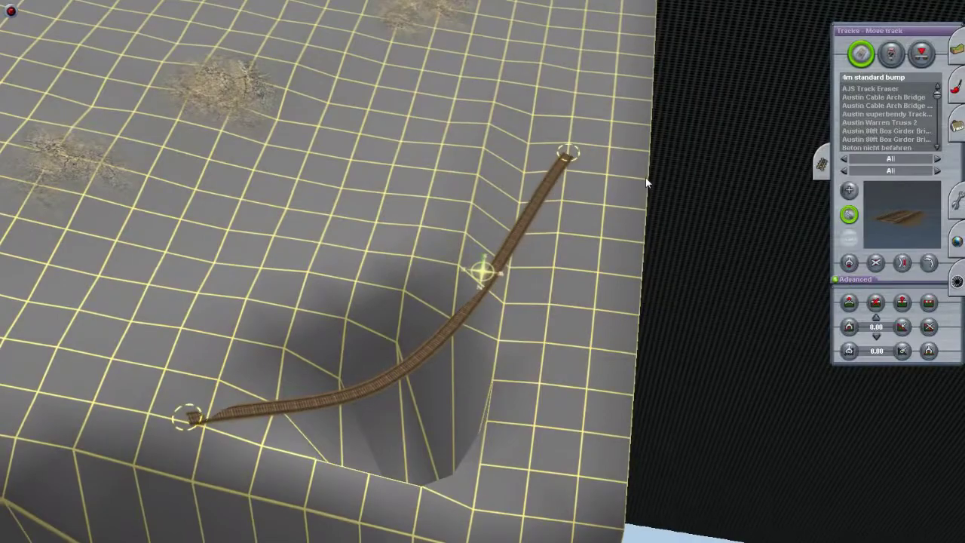
{"action": "right_click_drag", "start_coordinate": [647, 182], "coordinate": [919, 308]}
{"action": "left_click", "coordinate": [927, 303]}
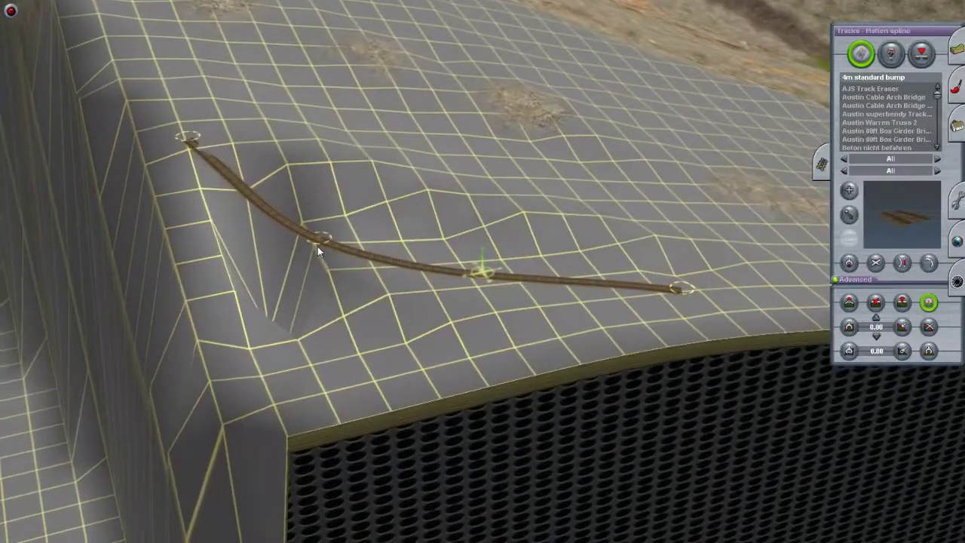
{"action": "left_click_drag", "start_coordinate": [317, 246], "coordinate": [268, 220]}
{"action": "right_click_drag", "start_coordinate": [355, 237], "coordinate": [566, 242]}
Step: Delete the curved test track from the cliff ledge
{"action": "left_click", "coordinate": [874, 262]}
{"action": "left_click", "coordinate": [450, 220]}
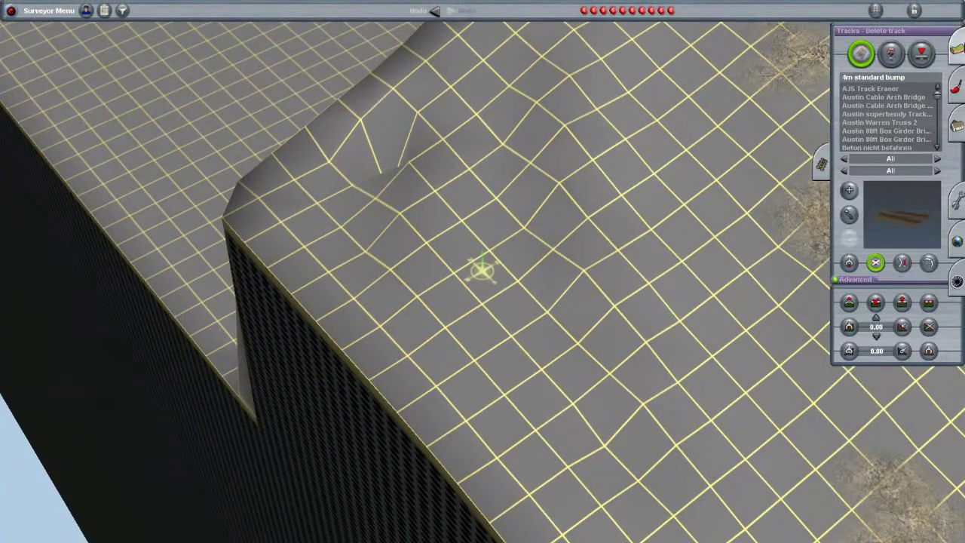
{"action": "key", "text": "F1"}
Step: Orbit the view round the cliff corner to look over the dips on the ledge
{"action": "mouse_move", "coordinate": [628, 258]}
{"action": "right_mouse_down"}
{"action": "mouse_move", "coordinate": [491, 340]}
{"action": "mouse_move", "coordinate": [456, 335]}
{"action": "right_mouse_up"}
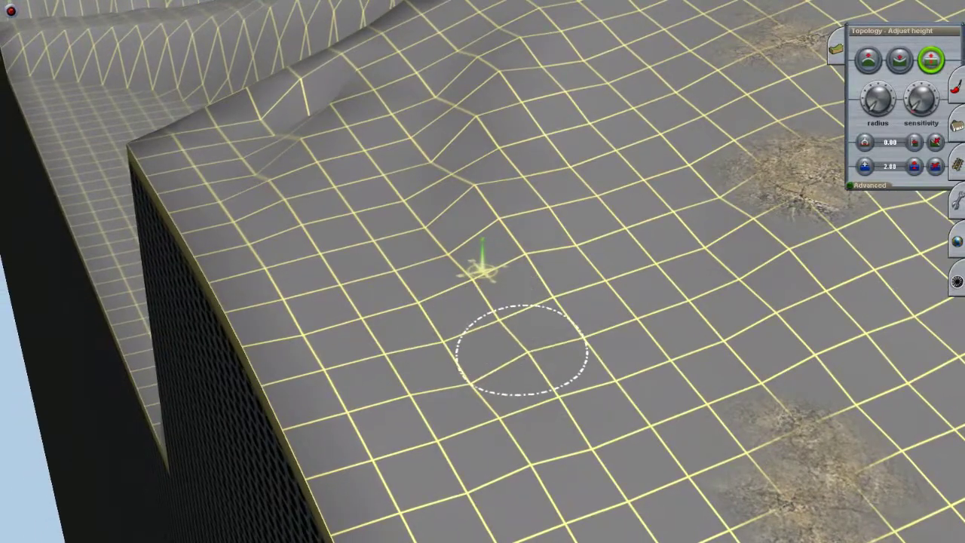
{"action": "right_click_drag", "start_coordinate": [522, 350], "coordinate": [402, 337]}
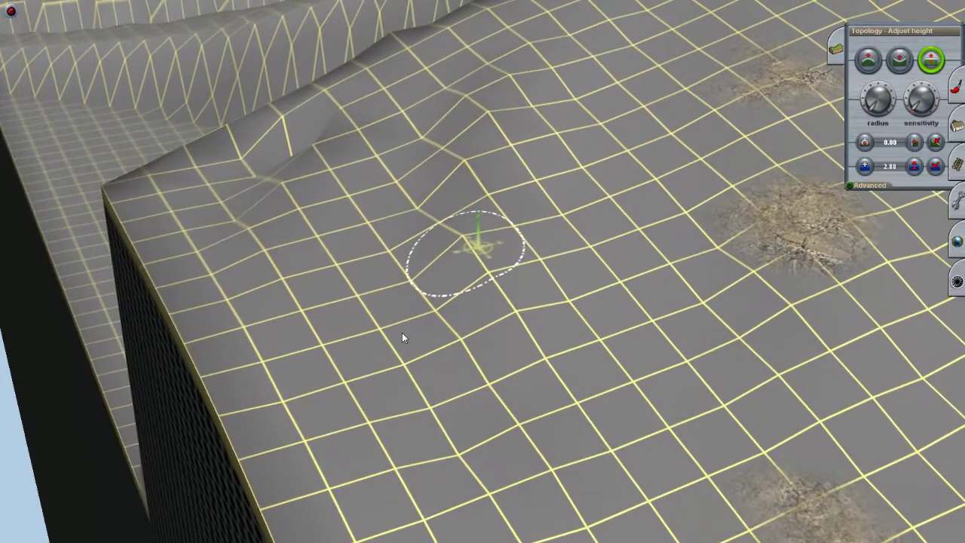
{"action": "mouse_move", "coordinate": [566, 276]}
{"action": "right_mouse_down"}
{"action": "mouse_move", "coordinate": [459, 274]}
{"action": "mouse_move", "coordinate": [499, 324]}
{"action": "right_mouse_up"}
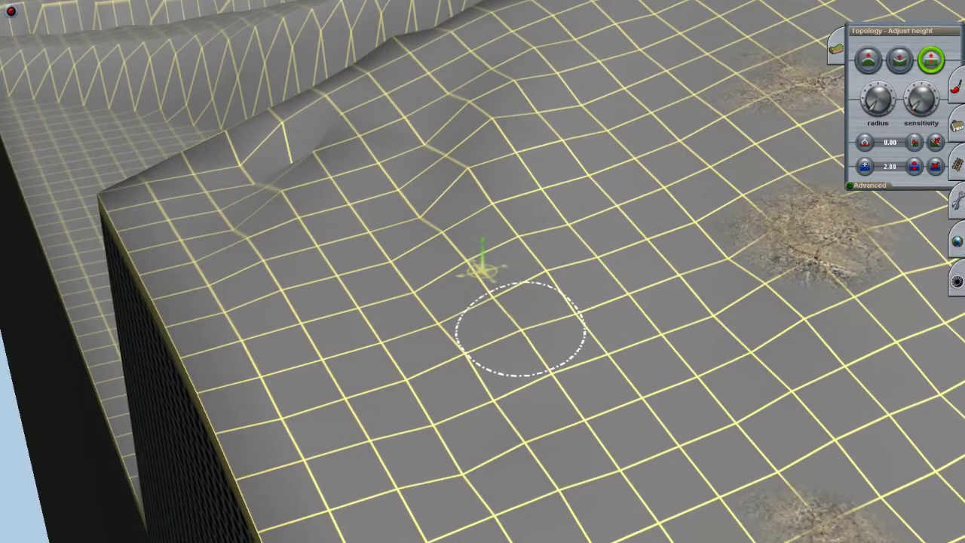
{"action": "mouse_move", "coordinate": [455, 387]}
{"action": "right_mouse_down"}
{"action": "mouse_move", "coordinate": [466, 271]}
{"action": "mouse_move", "coordinate": [459, 226]}
{"action": "mouse_move", "coordinate": [442, 233]}
{"action": "mouse_move", "coordinate": [403, 305]}
{"action": "right_mouse_up"}
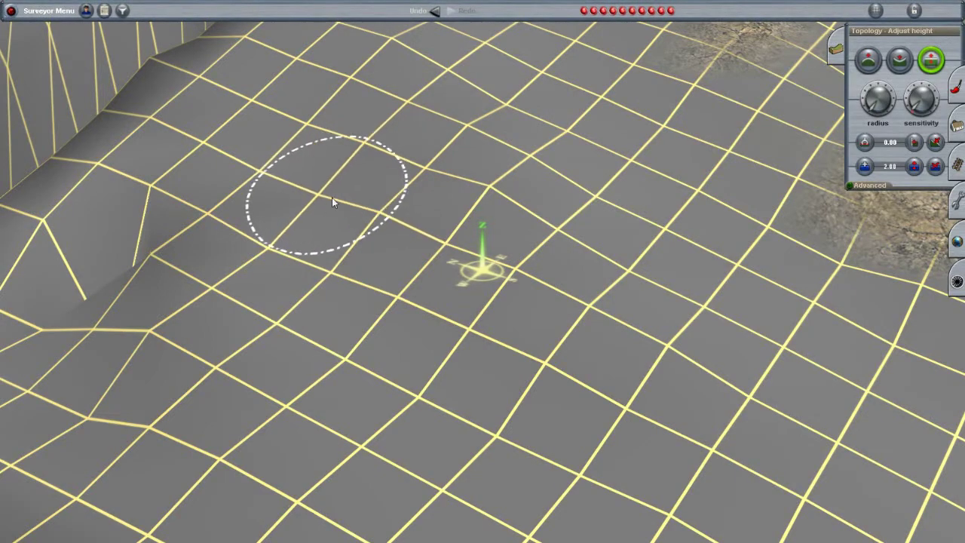
{"action": "key", "text": "Right"}
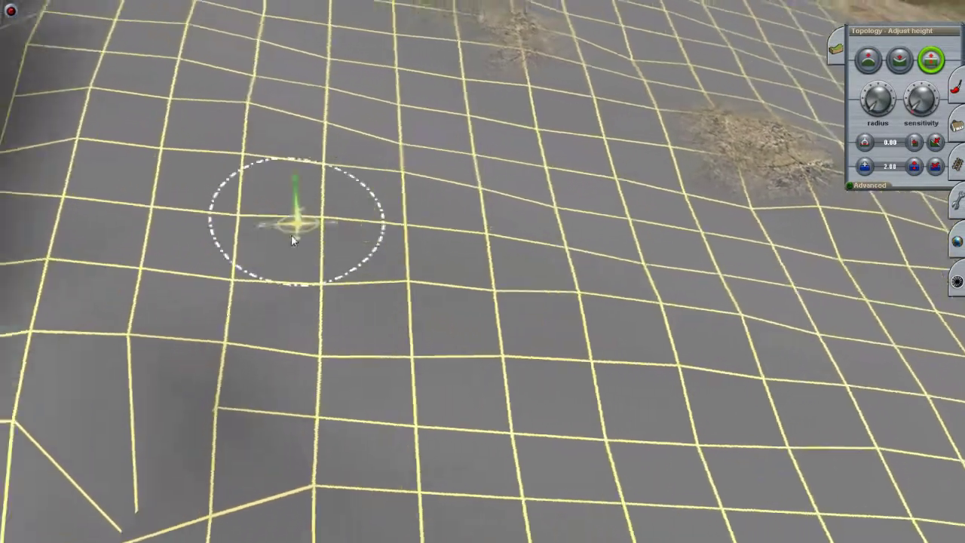
{"action": "key", "text": "Right"}
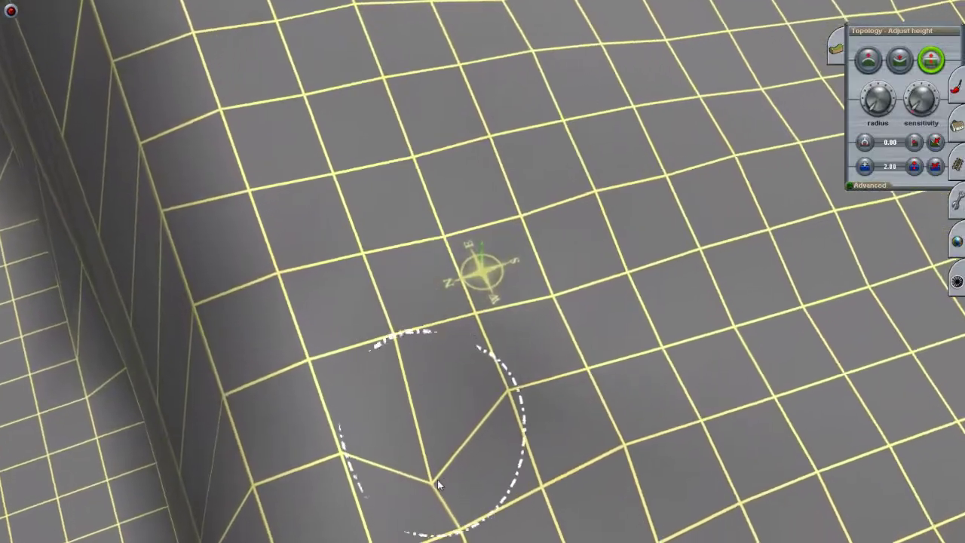
{"action": "key", "text": "Right"}
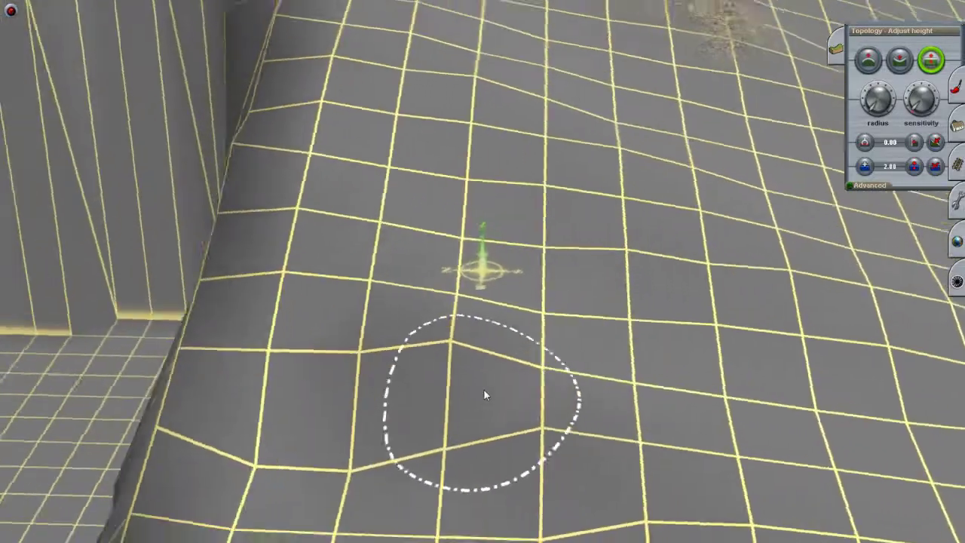
{"action": "key", "text": "Right"}
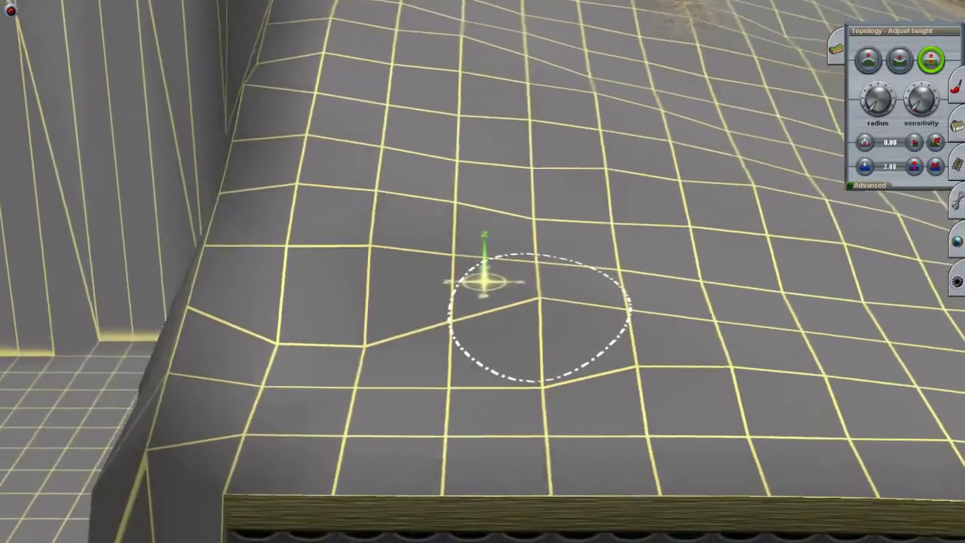
{"action": "key", "text": "Right"}
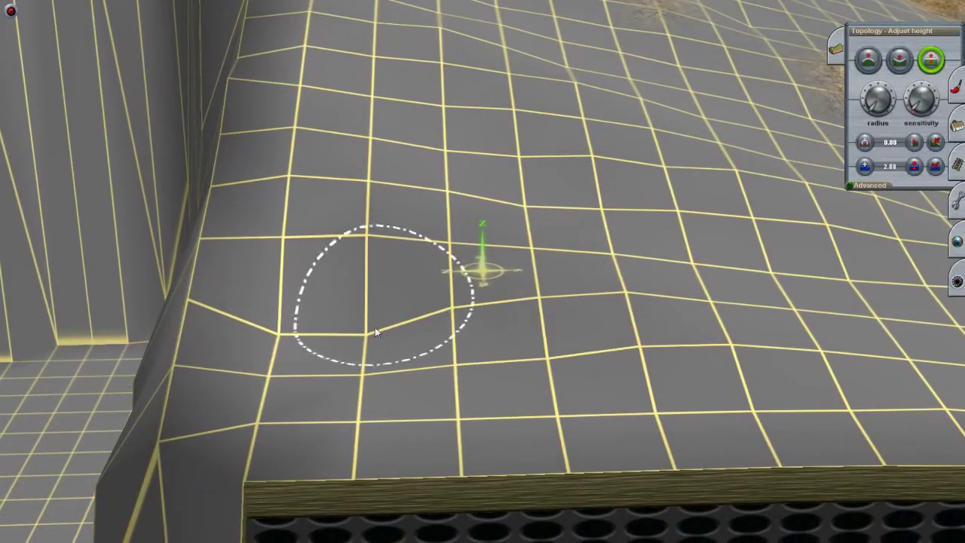
Step: Level the dips in the cliff-top terrain near the edge
{"action": "left_click_drag", "start_coordinate": [331, 332], "coordinate": [506, 319]}
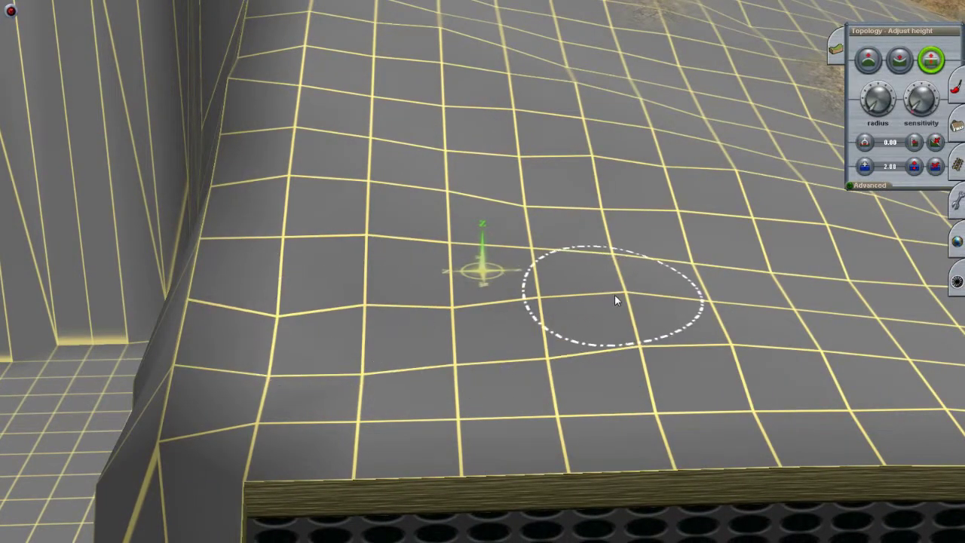
{"action": "left_click_drag", "start_coordinate": [290, 326], "coordinate": [301, 330]}
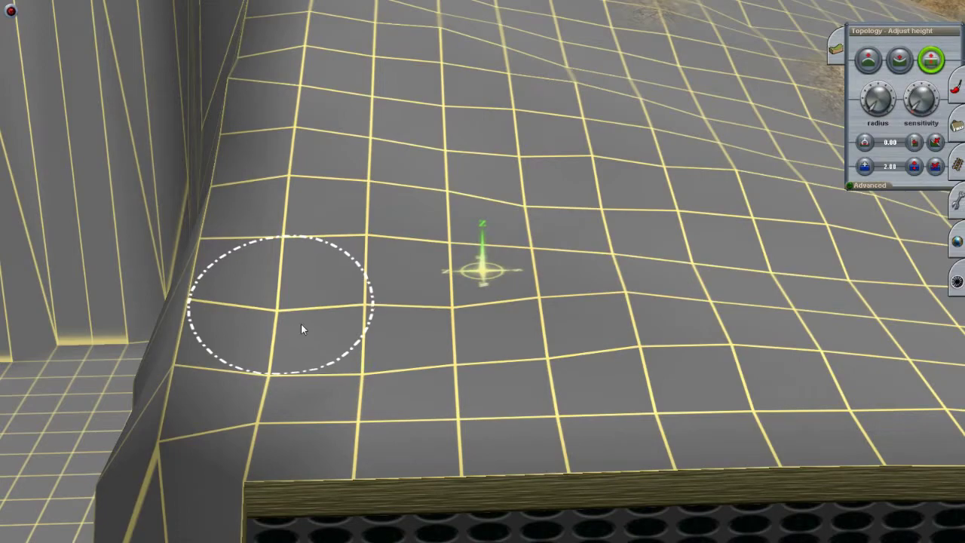
{"action": "key", "text": "Right"}
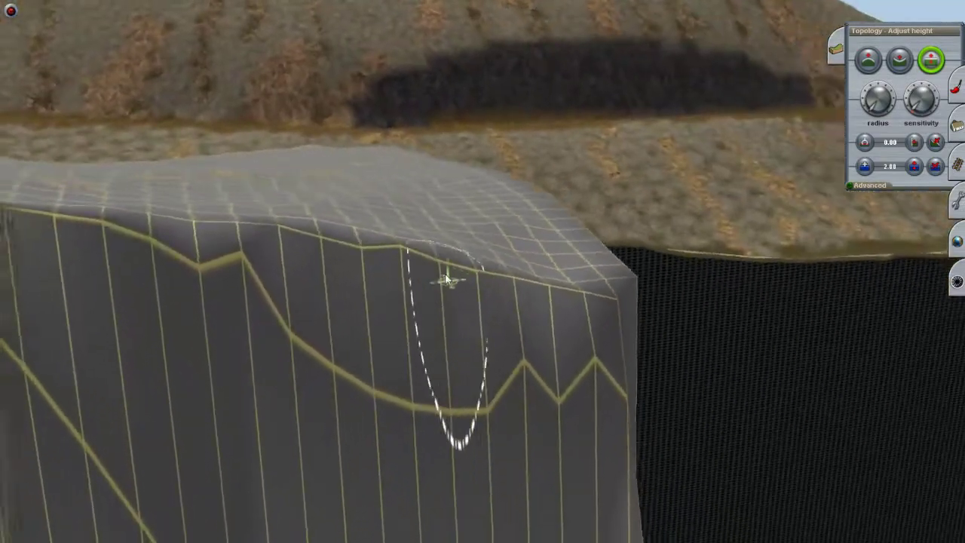
{"action": "mouse_move", "coordinate": [445, 280]}
{"action": "right_mouse_down"}
{"action": "mouse_move", "coordinate": [535, 282]}
{"action": "mouse_move", "coordinate": [505, 241]}
{"action": "mouse_move", "coordinate": [493, 282]}
{"action": "mouse_move", "coordinate": [496, 273]}
{"action": "mouse_move", "coordinate": [420, 276]}
{"action": "mouse_move", "coordinate": [502, 278]}
{"action": "mouse_move", "coordinate": [499, 172]}
{"action": "mouse_move", "coordinate": [406, 172]}
{"action": "mouse_move", "coordinate": [345, 251]}
{"action": "mouse_move", "coordinate": [458, 294]}
{"action": "mouse_move", "coordinate": [457, 276]}
{"action": "mouse_move", "coordinate": [471, 258]}
{"action": "mouse_move", "coordinate": [448, 269]}
{"action": "mouse_move", "coordinate": [498, 269]}
{"action": "mouse_move", "coordinate": [575, 233]}
{"action": "mouse_move", "coordinate": [523, 266]}
{"action": "right_mouse_up"}
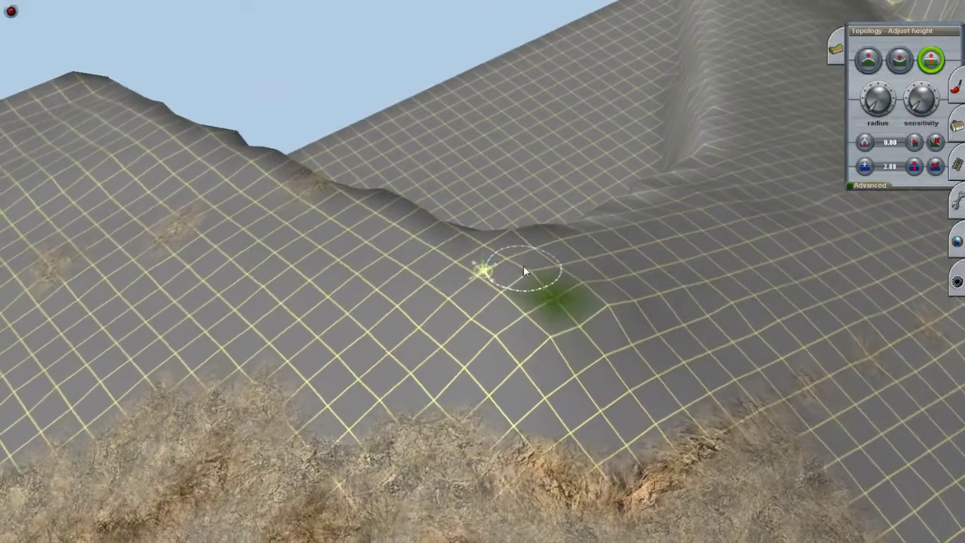
{"action": "left_click", "coordinate": [957, 162]}
Step: Lay a new track from the ridge edge up along the cliff ledge, ready for height adjustment
{"action": "right_click_drag", "start_coordinate": [439, 340], "coordinate": [820, 208]}
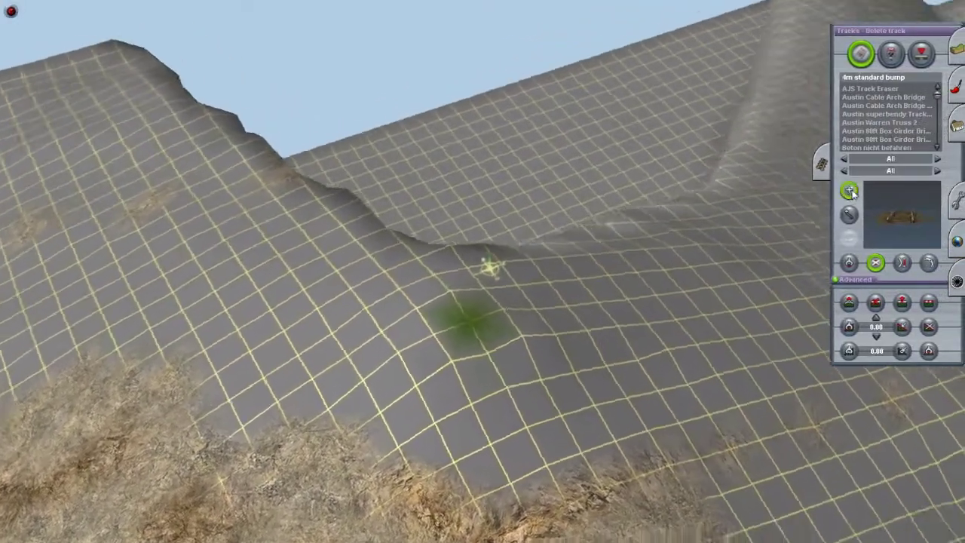
{"action": "left_click", "coordinate": [849, 191]}
{"action": "right_click_drag", "start_coordinate": [542, 294], "coordinate": [543, 411]}
{"action": "left_click_drag", "start_coordinate": [549, 404], "coordinate": [493, 98]}
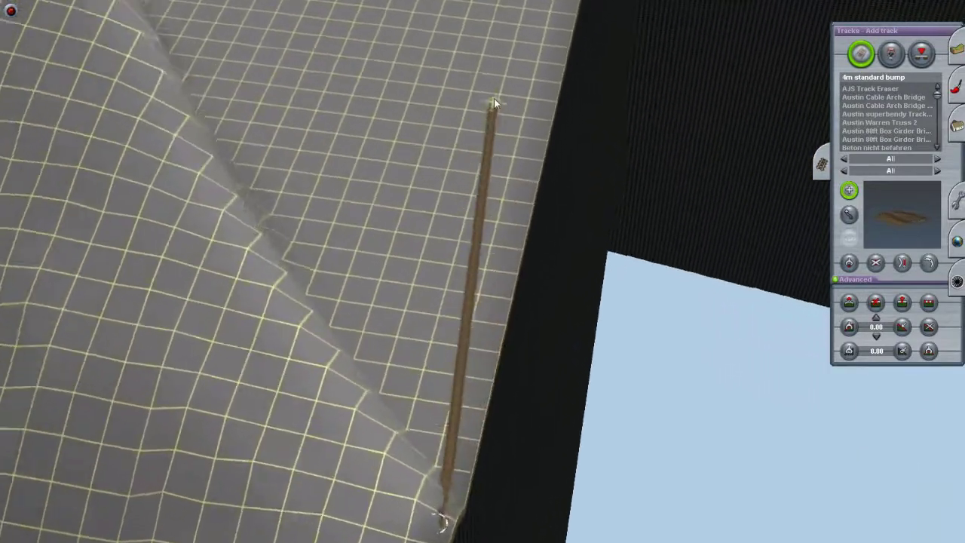
{"action": "mouse_move", "coordinate": [494, 98]}
{"action": "right_mouse_down"}
{"action": "mouse_move", "coordinate": [523, 108]}
{"action": "mouse_move", "coordinate": [495, 101]}
{"action": "mouse_move", "coordinate": [475, 133]}
{"action": "mouse_move", "coordinate": [490, 200]}
{"action": "mouse_move", "coordinate": [480, 213]}
{"action": "mouse_move", "coordinate": [514, 215]}
{"action": "mouse_move", "coordinate": [510, 246]}
{"action": "mouse_move", "coordinate": [472, 275]}
{"action": "mouse_move", "coordinate": [621, 272]}
{"action": "mouse_move", "coordinate": [497, 324]}
{"action": "mouse_move", "coordinate": [459, 299]}
{"action": "mouse_move", "coordinate": [384, 388]}
{"action": "mouse_move", "coordinate": [409, 274]}
{"action": "mouse_move", "coordinate": [274, 362]}
{"action": "mouse_move", "coordinate": [362, 263]}
{"action": "mouse_move", "coordinate": [394, 272]}
{"action": "mouse_move", "coordinate": [538, 258]}
{"action": "mouse_move", "coordinate": [856, 303]}
{"action": "right_mouse_up"}
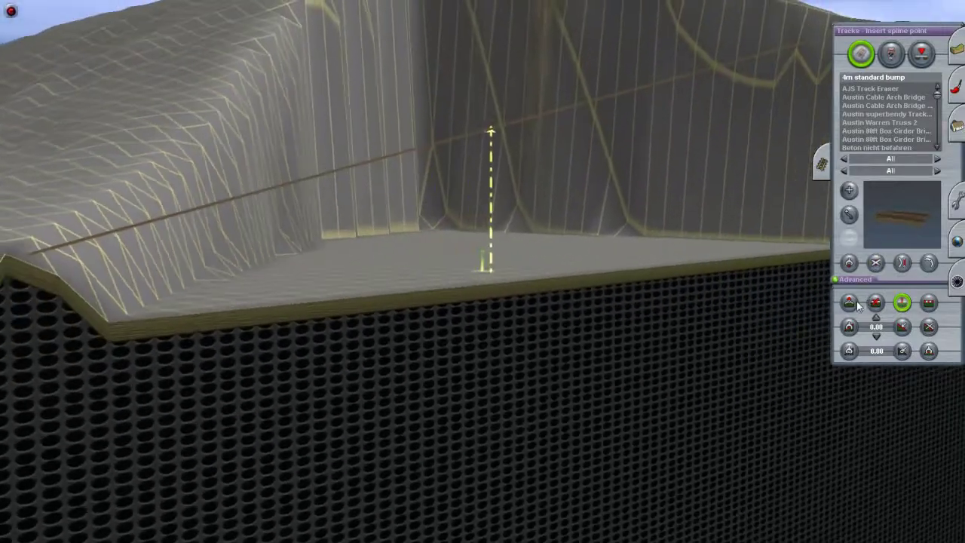
{"action": "left_click", "coordinate": [849, 302]}
{"action": "mouse_move", "coordinate": [538, 296]}
{"action": "right_mouse_down"}
{"action": "mouse_move", "coordinate": [593, 214]}
{"action": "mouse_move", "coordinate": [600, 260]}
{"action": "mouse_move", "coordinate": [512, 332]}
{"action": "mouse_move", "coordinate": [555, 207]}
{"action": "mouse_move", "coordinate": [503, 150]}
{"action": "mouse_move", "coordinate": [448, 173]}
{"action": "mouse_move", "coordinate": [447, 164]}
{"action": "mouse_move", "coordinate": [413, 192]}
{"action": "mouse_move", "coordinate": [344, 218]}
{"action": "mouse_move", "coordinate": [306, 222]}
{"action": "mouse_move", "coordinate": [411, 271]}
{"action": "mouse_move", "coordinate": [496, 239]}
{"action": "mouse_move", "coordinate": [487, 433]}
{"action": "mouse_move", "coordinate": [550, 224]}
{"action": "right_mouse_up"}
Step: Lower the ground covering the buried track along the grassy hillside
{"action": "key", "text": "F1"}
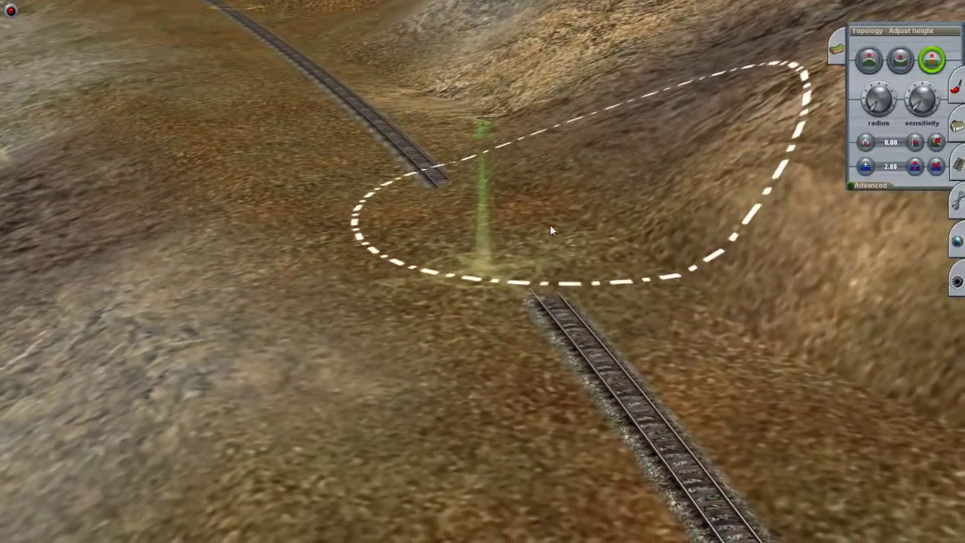
{"action": "left_click_drag", "start_coordinate": [549, 224], "coordinate": [523, 198]}
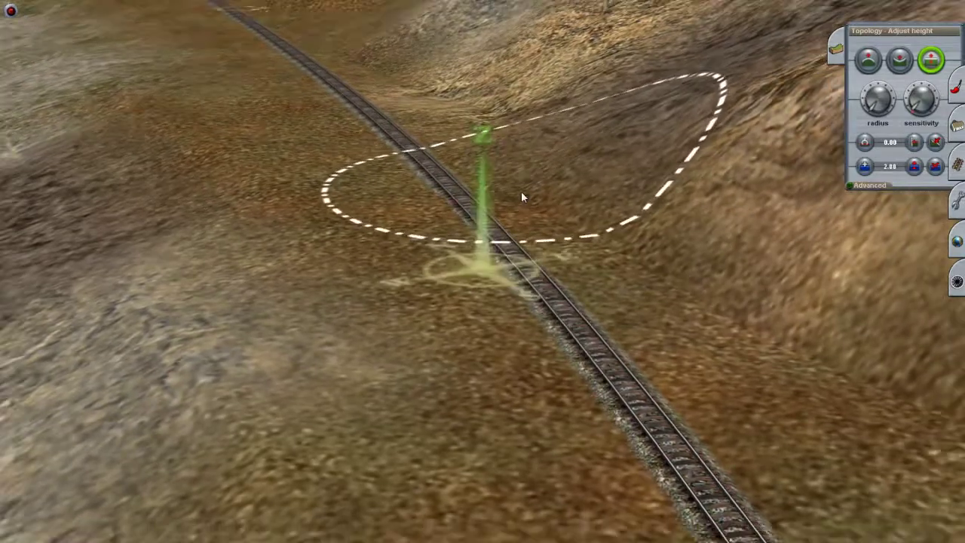
{"action": "mouse_move", "coordinate": [521, 191]}
{"action": "right_mouse_down"}
{"action": "mouse_move", "coordinate": [434, 123]}
{"action": "mouse_move", "coordinate": [405, 128]}
{"action": "mouse_move", "coordinate": [404, 107]}
{"action": "mouse_move", "coordinate": [456, 103]}
{"action": "mouse_move", "coordinate": [472, 133]}
{"action": "mouse_move", "coordinate": [455, 181]}
{"action": "mouse_move", "coordinate": [597, 202]}
{"action": "mouse_move", "coordinate": [539, 211]}
{"action": "mouse_move", "coordinate": [628, 263]}
{"action": "mouse_move", "coordinate": [573, 302]}
{"action": "mouse_move", "coordinate": [468, 269]}
{"action": "mouse_move", "coordinate": [480, 263]}
{"action": "right_mouse_up"}
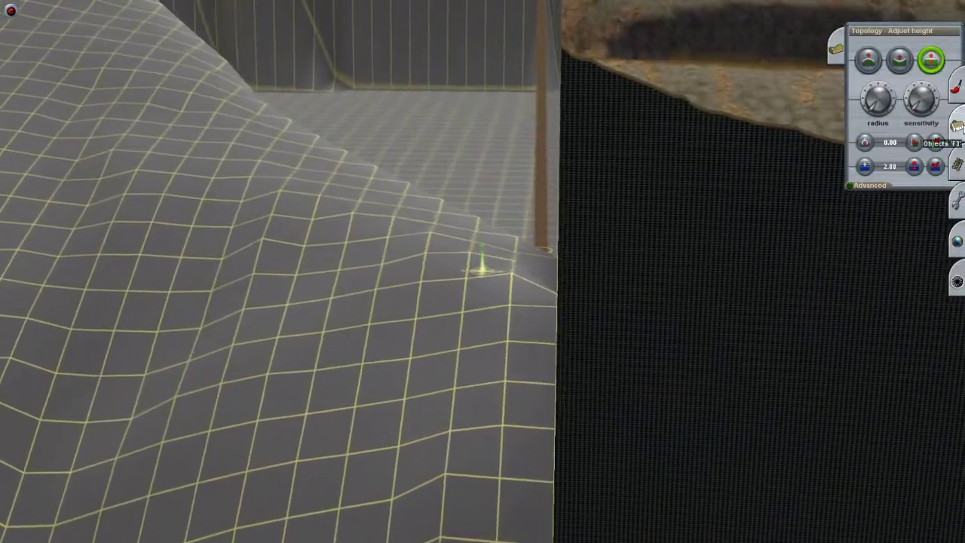
{"action": "left_click", "coordinate": [956, 165]}
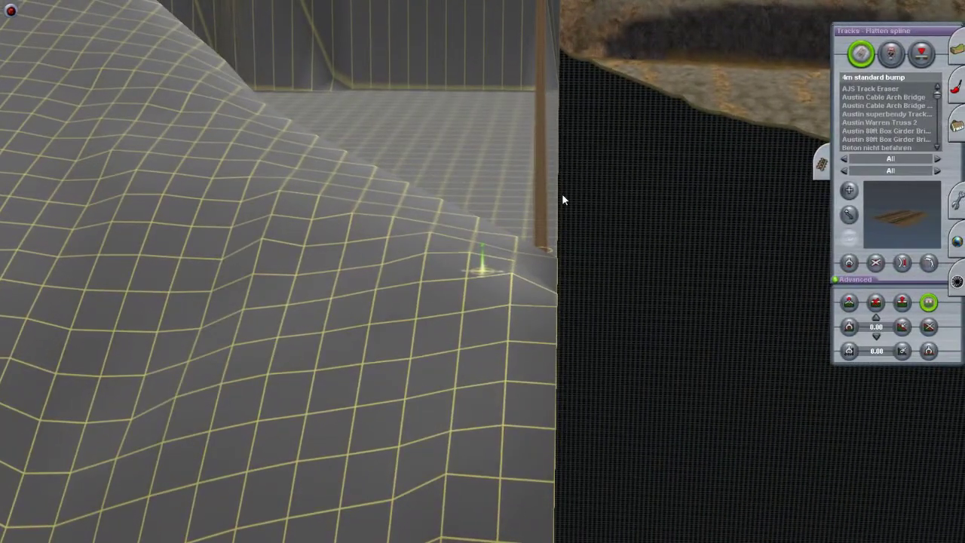
Step: Delete the track running along the wall edge
{"action": "right_click_drag", "start_coordinate": [561, 200], "coordinate": [483, 226]}
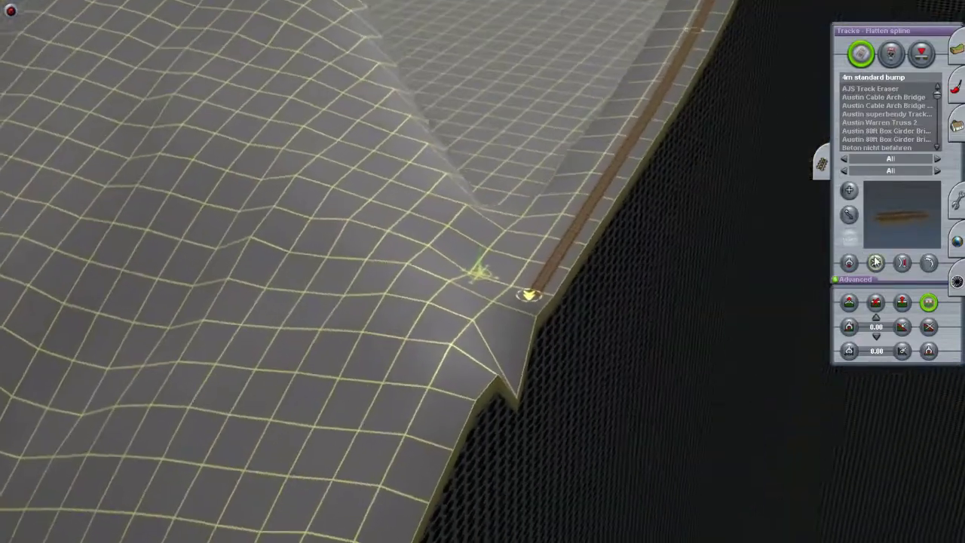
{"action": "left_click", "coordinate": [874, 262]}
{"action": "right_click_drag", "start_coordinate": [547, 162], "coordinate": [468, 266]}
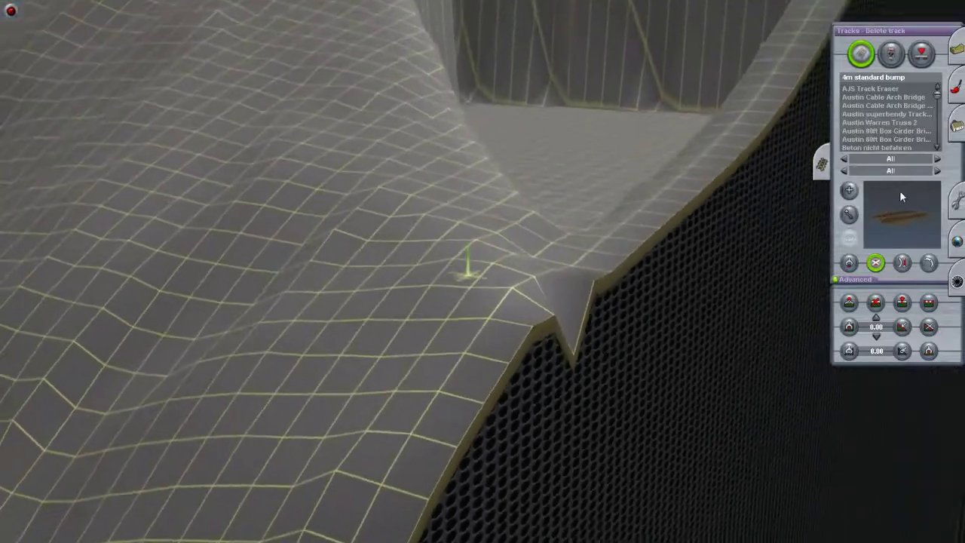
Step: Lay a new track across the slope, ending at the cliff top
{"action": "left_click", "coordinate": [849, 190]}
{"action": "right_click_drag", "start_coordinate": [720, 205], "coordinate": [400, 355]}
{"action": "left_click_drag", "start_coordinate": [400, 355], "coordinate": [482, 260]}
{"action": "right_click_drag", "start_coordinate": [477, 297], "coordinate": [426, 430]}
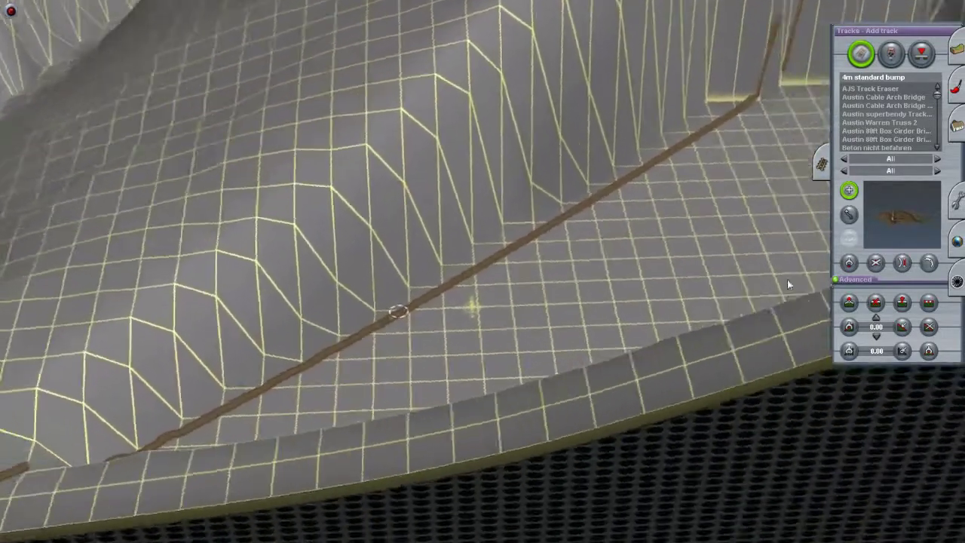
Step: Raise and bend the trial track, flatten the ground beneath it, then delete it
{"action": "left_click", "coordinate": [848, 302]}
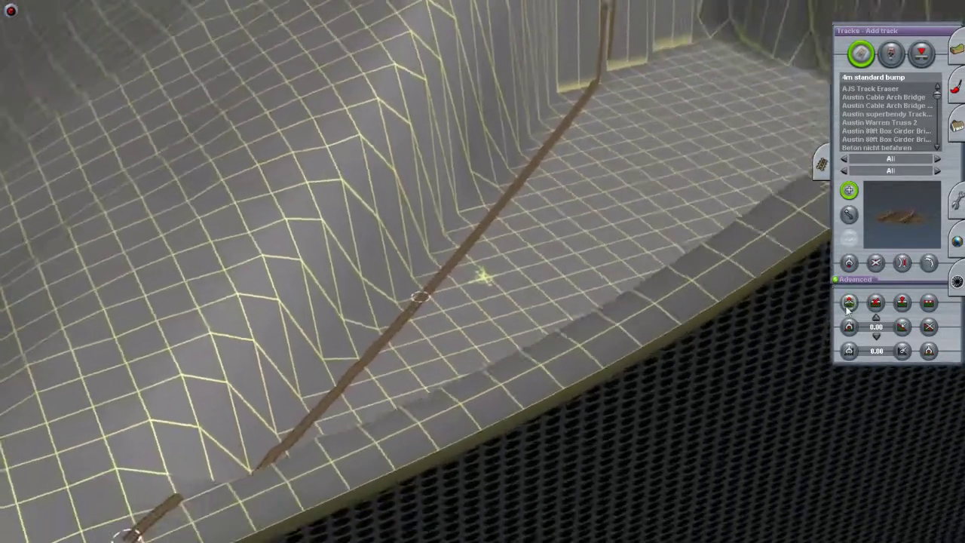
{"action": "right_click_drag", "start_coordinate": [419, 278], "coordinate": [723, 249]}
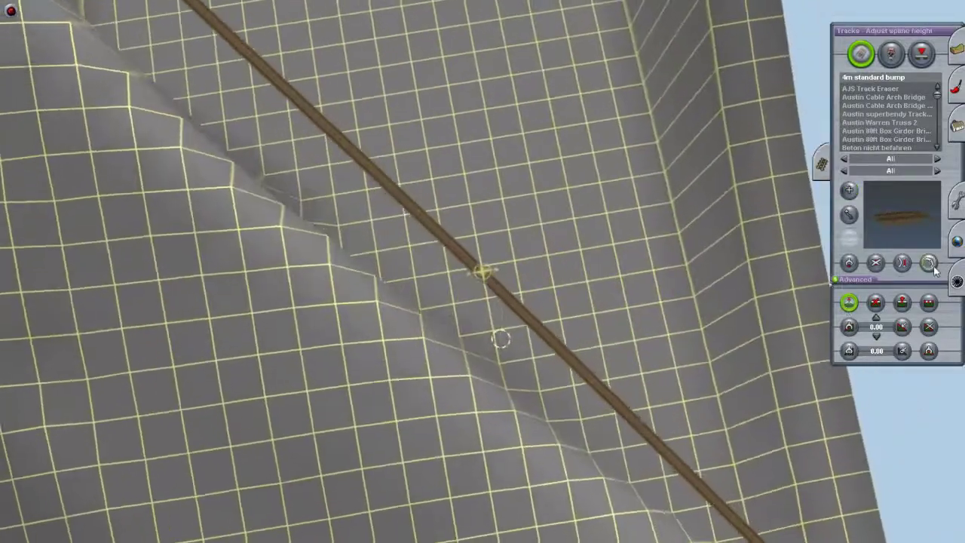
{"action": "left_click", "coordinate": [849, 214]}
{"action": "mouse_move", "coordinate": [500, 332]}
{"action": "left_mouse_down"}
{"action": "mouse_move", "coordinate": [483, 341]}
{"action": "mouse_move", "coordinate": [490, 336]}
{"action": "left_mouse_up"}
{"action": "right_click_drag", "start_coordinate": [490, 336], "coordinate": [827, 304]}
{"action": "left_click", "coordinate": [927, 302]}
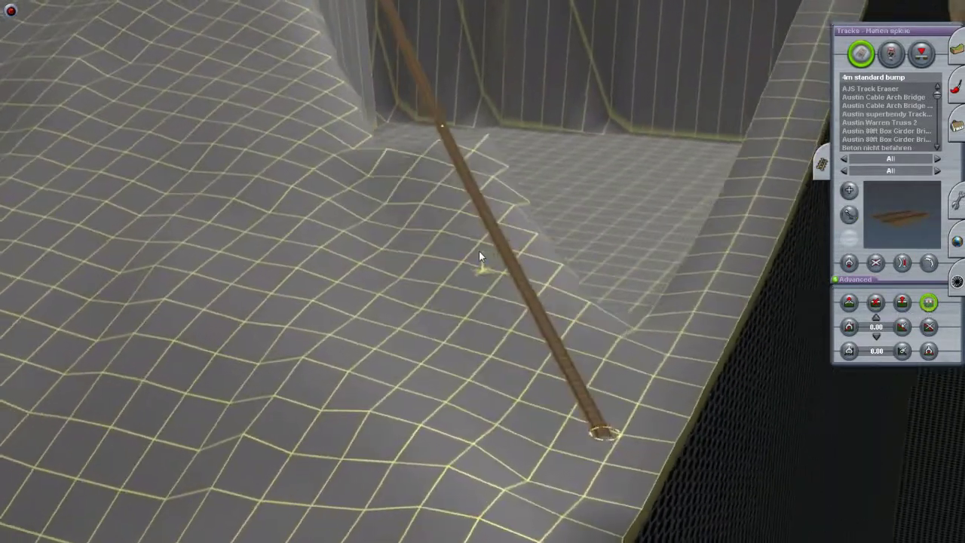
{"action": "right_click_drag", "start_coordinate": [462, 230], "coordinate": [462, 280]}
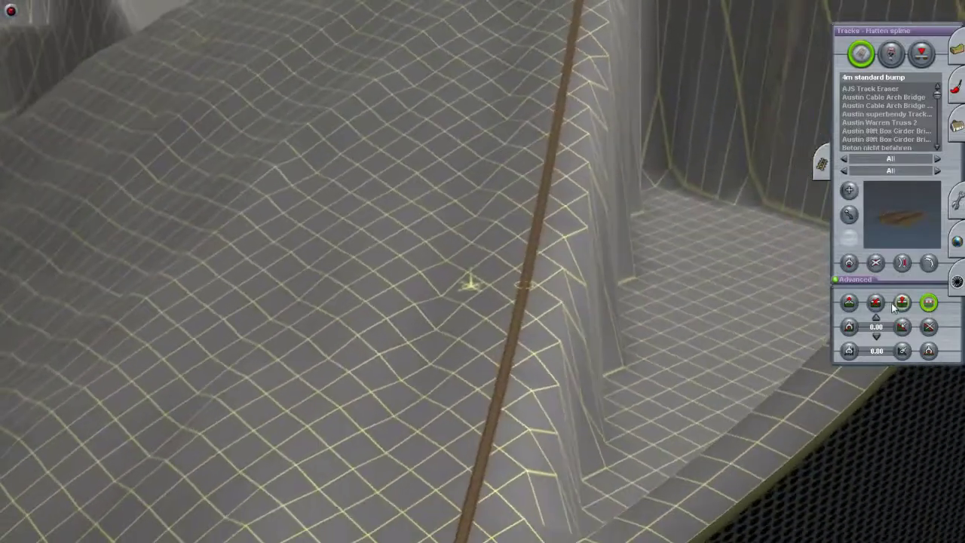
{"action": "left_click", "coordinate": [876, 261]}
{"action": "left_click", "coordinate": [525, 364]}
{"action": "right_click_drag", "start_coordinate": [525, 363], "coordinate": [524, 322]}
Step: Lay a track spline down the slope into the trench, set its height, and flatten the terrain along it
{"action": "left_click", "coordinate": [849, 190]}
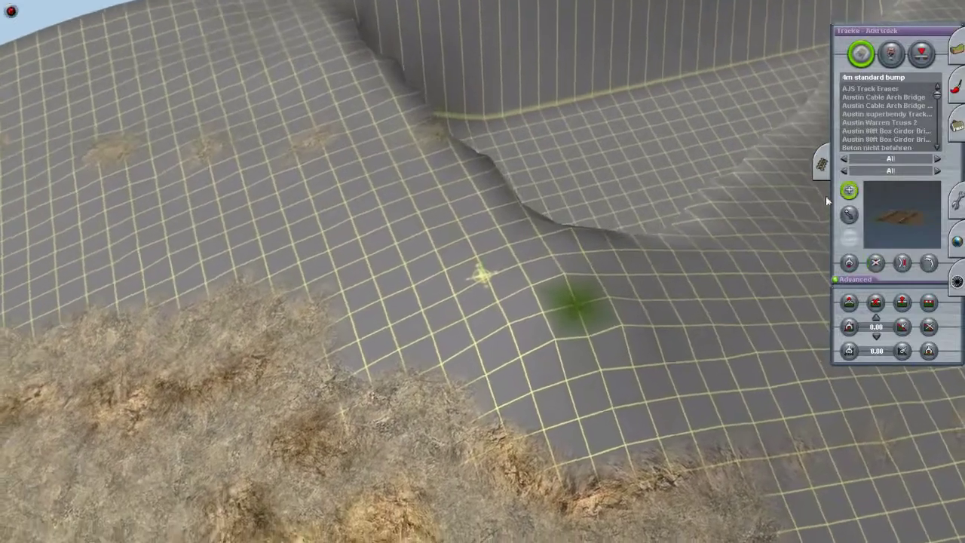
{"action": "left_click_drag", "start_coordinate": [597, 246], "coordinate": [450, 109]}
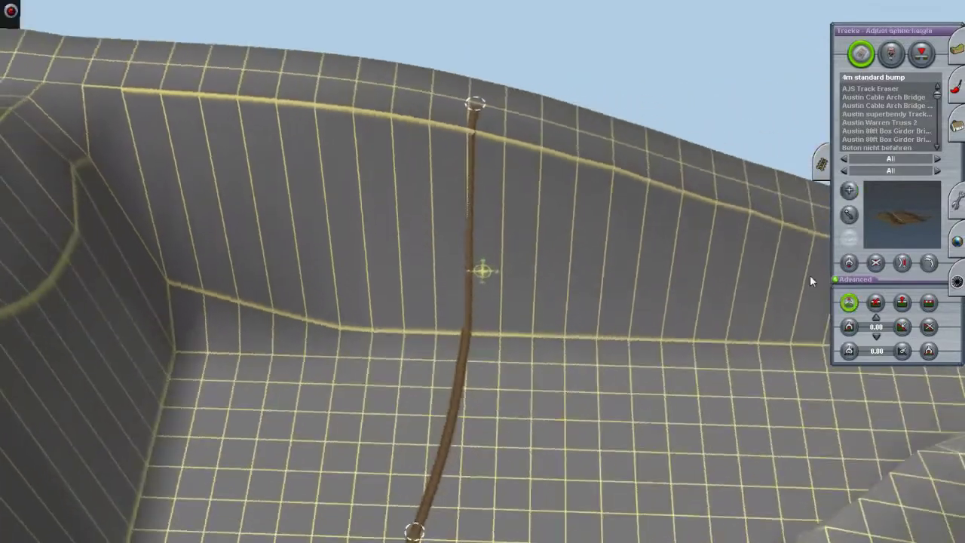
{"action": "left_click", "coordinate": [848, 303]}
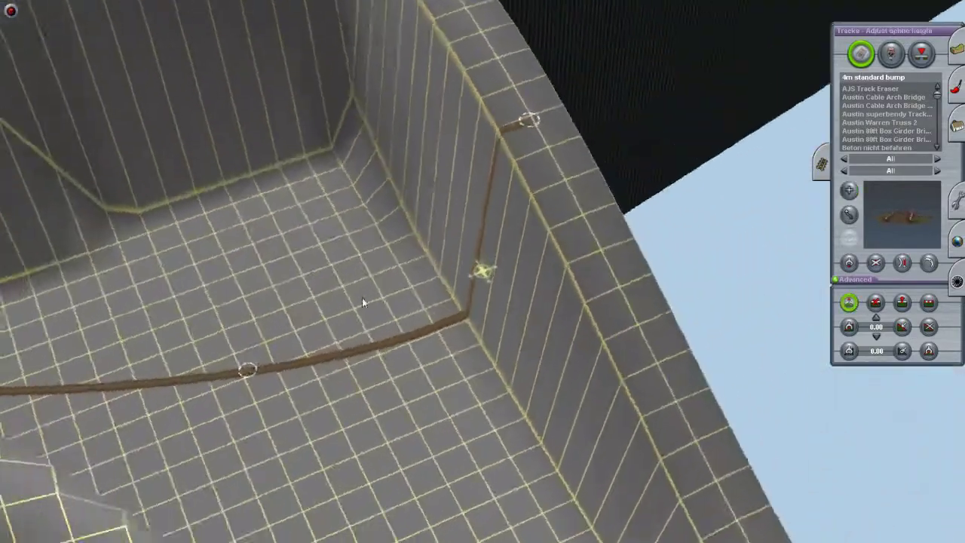
{"action": "key", "text": "Left"}
{"action": "key", "text": "Left"}
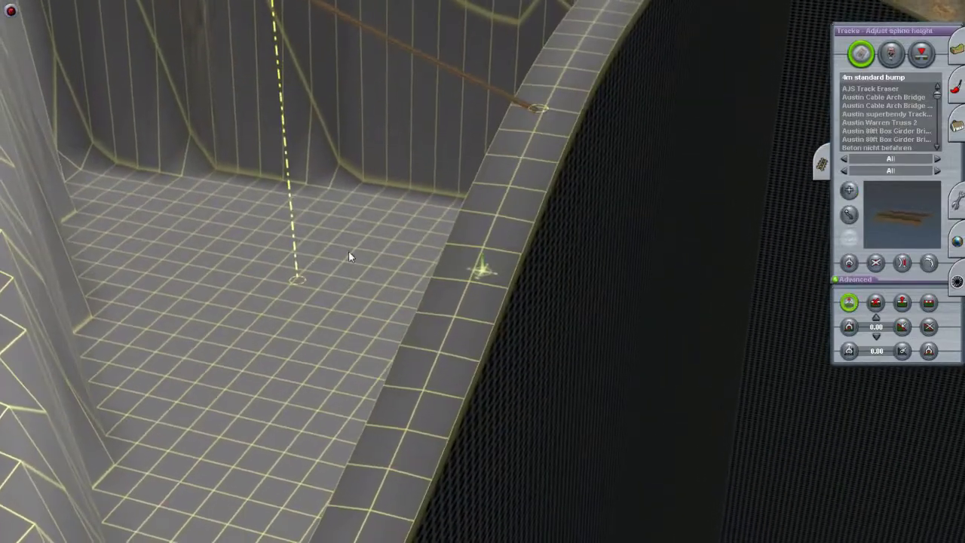
{"action": "scroll", "coordinate": [476, 112], "scroll_direction": "up", "scroll_amount": 2}
{"action": "scroll", "coordinate": [475, 112], "scroll_direction": "up", "scroll_amount": 3}
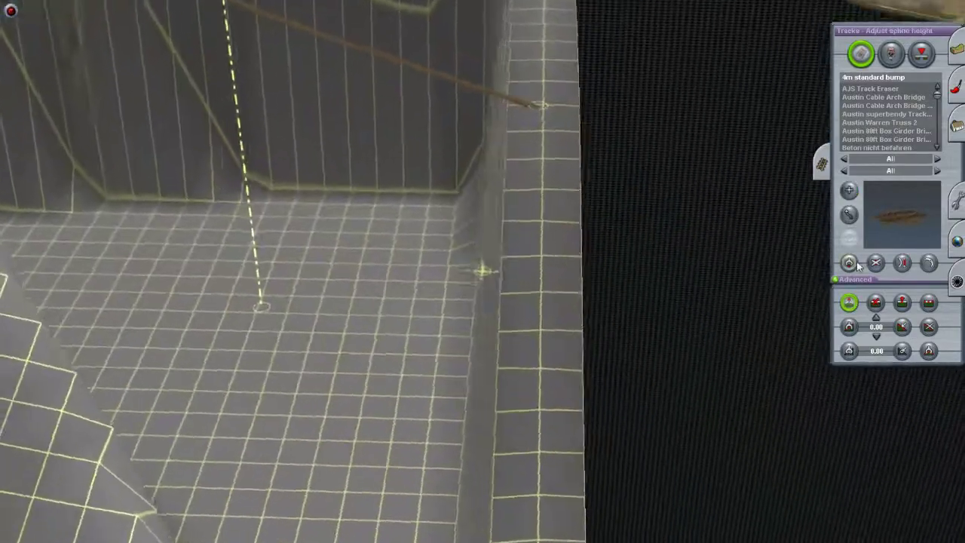
{"action": "left_click", "coordinate": [928, 302]}
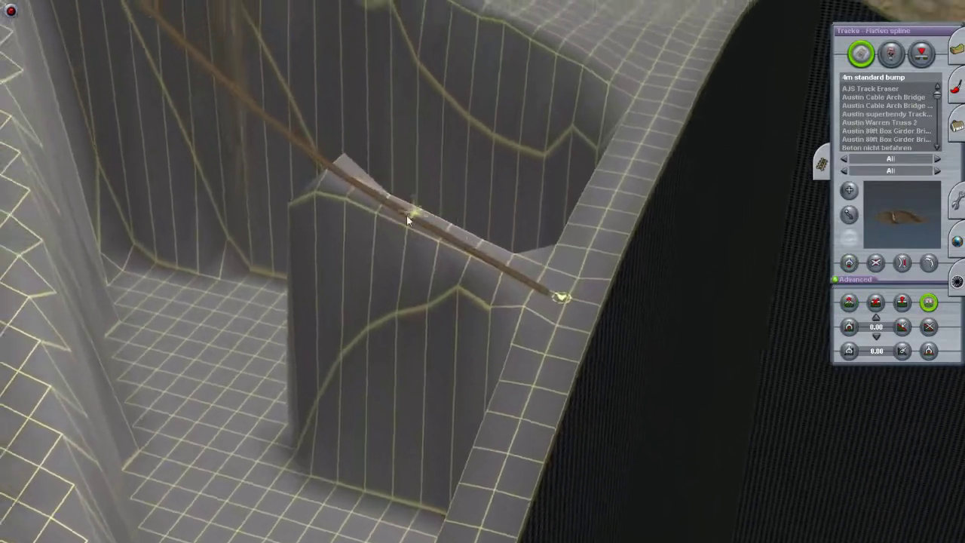
{"action": "key", "text": "Left"}
{"action": "key", "text": "Left"}
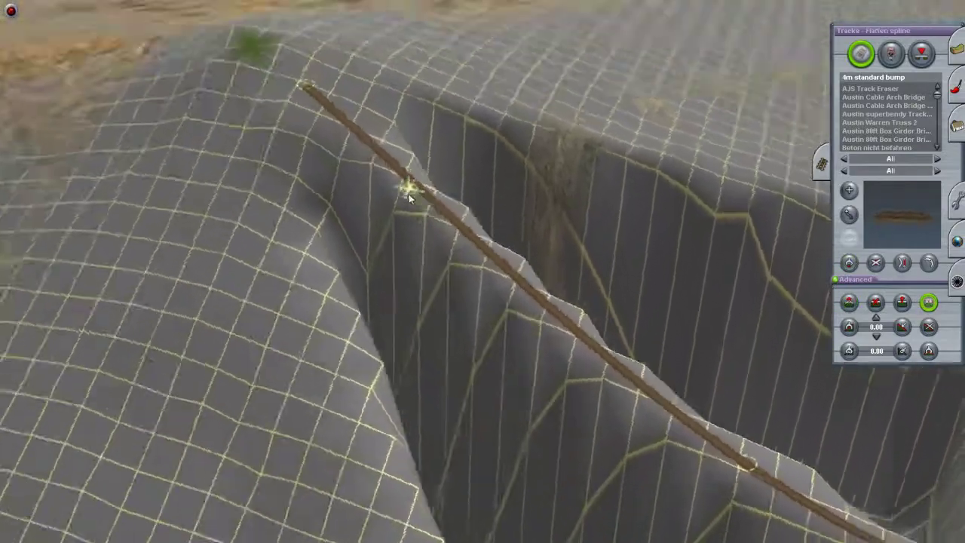
{"action": "key", "text": "Left"}
{"action": "key", "text": "Left"}
{"action": "key", "text": "Left"}
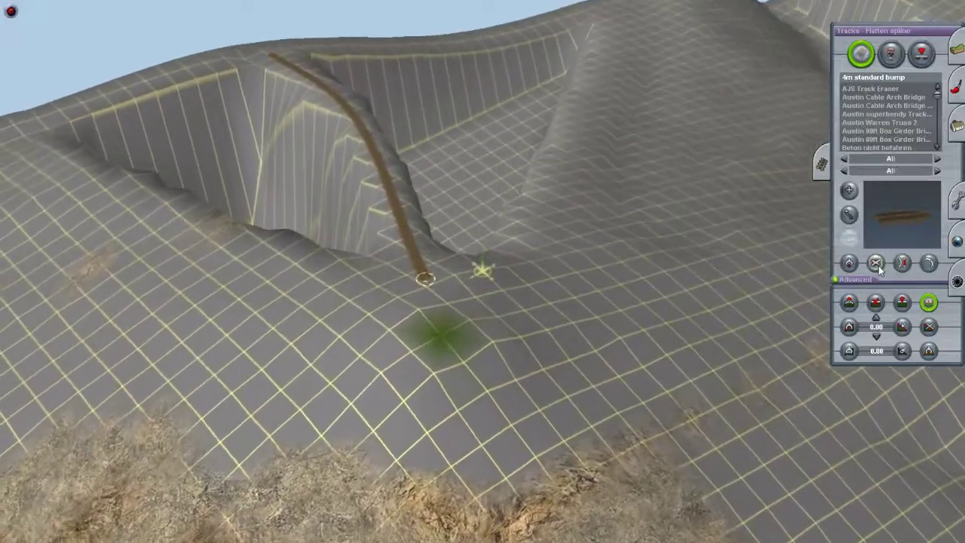
Step: Delete the temporary track spline from the previous cut
{"action": "left_click", "coordinate": [876, 264]}
{"action": "left_click", "coordinate": [346, 126]}
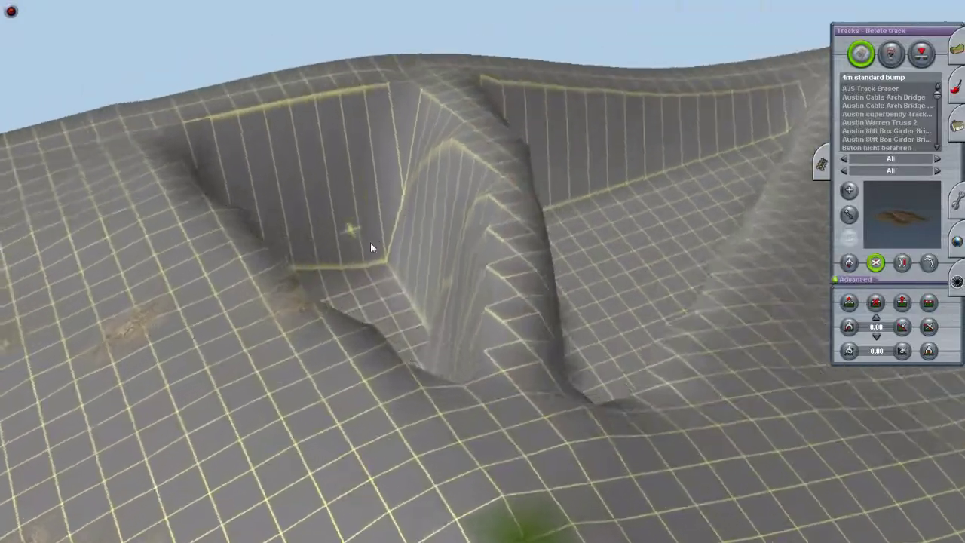
{"action": "key", "text": "Left"}
{"action": "key", "text": "Left"}
{"action": "key", "text": "Left"}
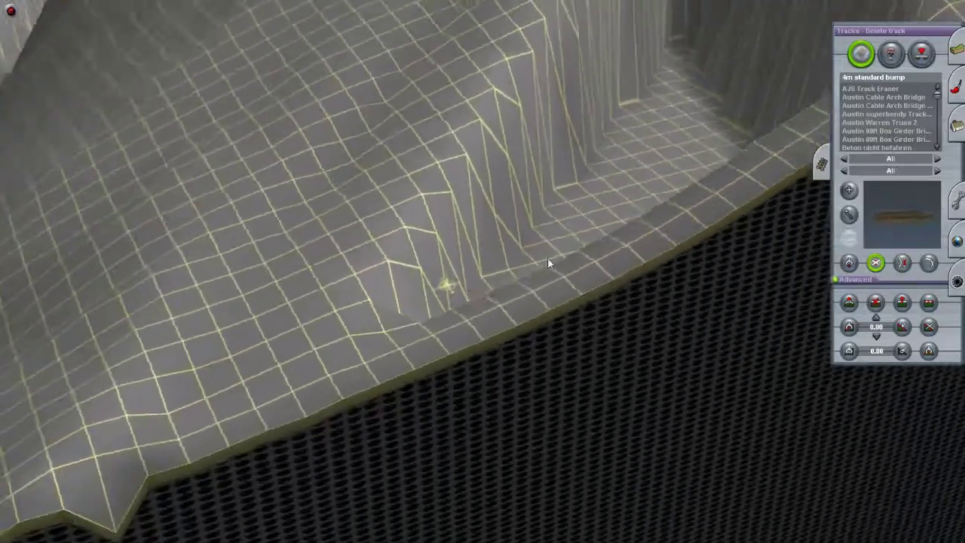
Step: Lay a track from the trench up to the ridge, set its height, and flatten the ground along it
{"action": "left_click", "coordinate": [849, 190]}
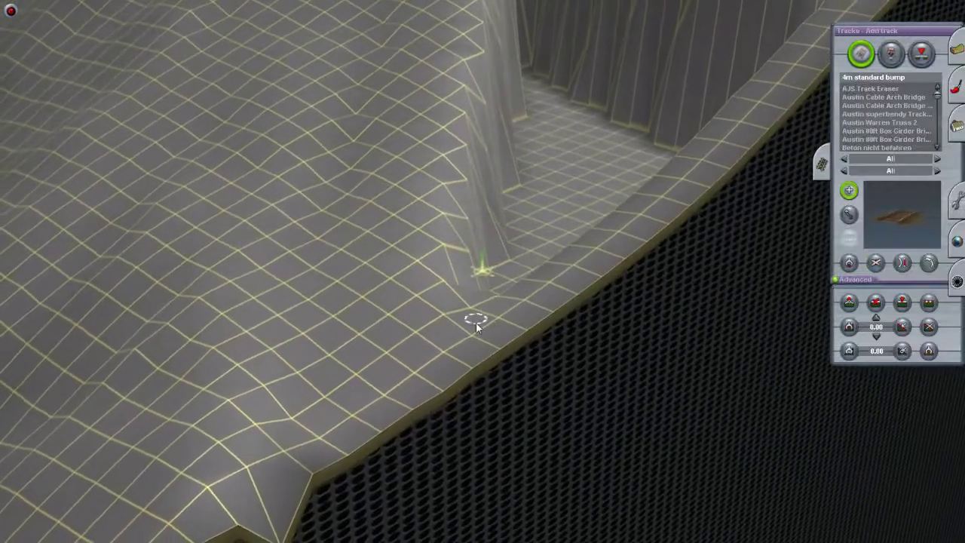
{"action": "left_click_drag", "start_coordinate": [476, 322], "coordinate": [496, 197]}
{"action": "left_click", "coordinate": [849, 301]}
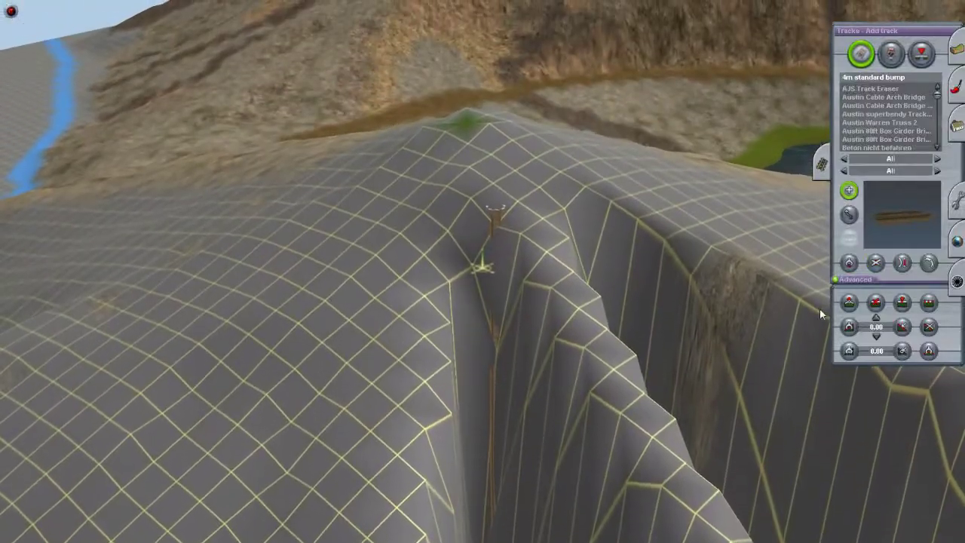
{"action": "right_click_drag", "start_coordinate": [783, 322], "coordinate": [421, 321]}
{"action": "left_click", "coordinate": [929, 301]}
{"action": "right_click_drag", "start_coordinate": [482, 332], "coordinate": [530, 162]}
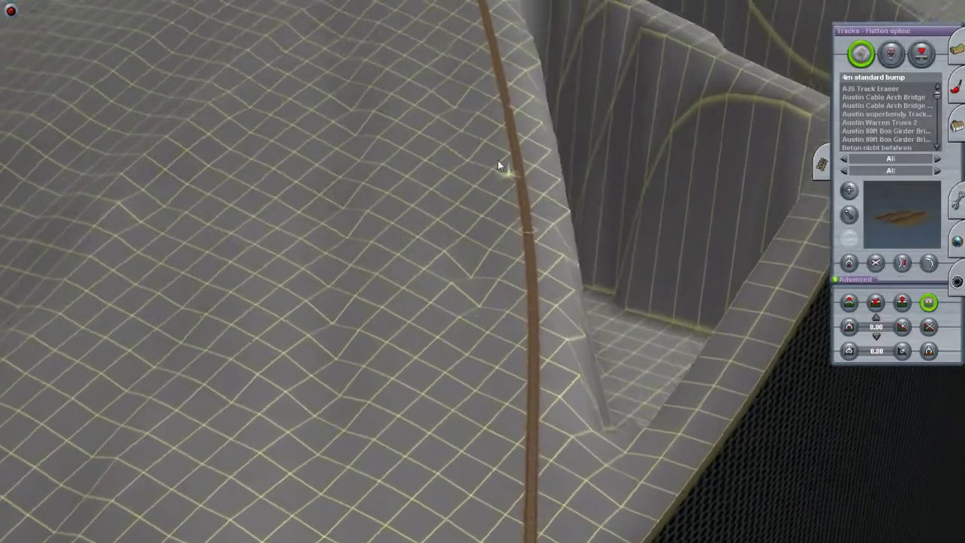
Step: Delete the guide track on the slope, leaving a carved notch in the ridge wall
{"action": "key", "text": "Up"}
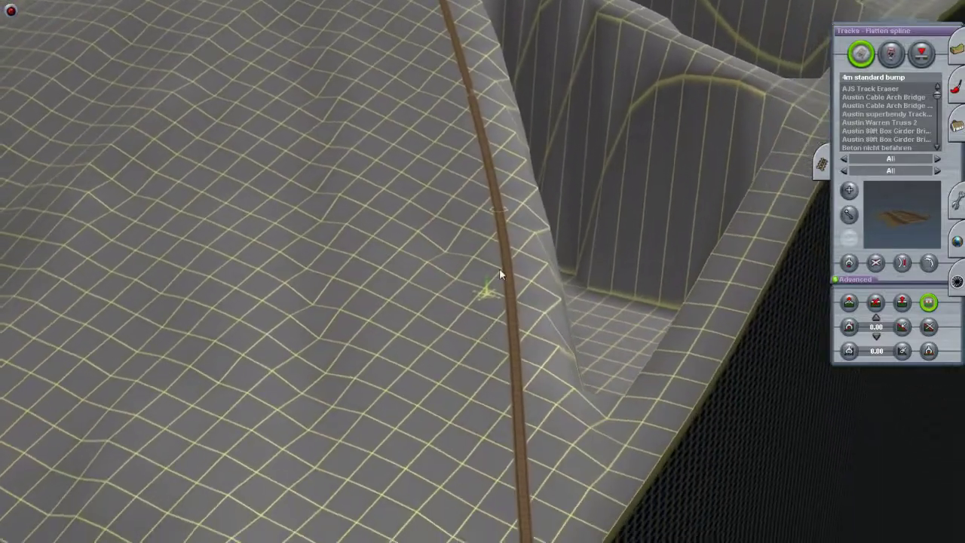
{"action": "key", "text": "Down"}
{"action": "key", "text": "d"}
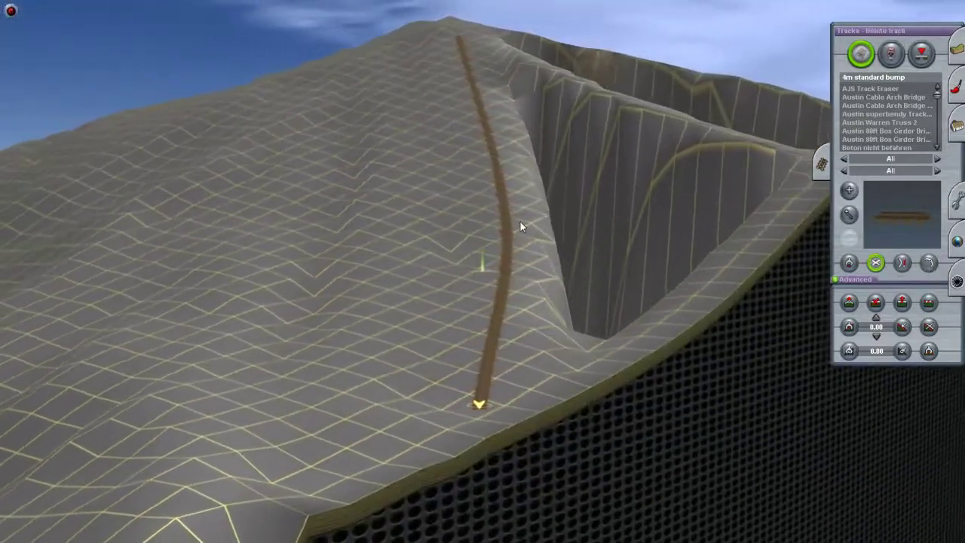
{"action": "left_click", "coordinate": [509, 256]}
{"action": "key", "text": "Left"}
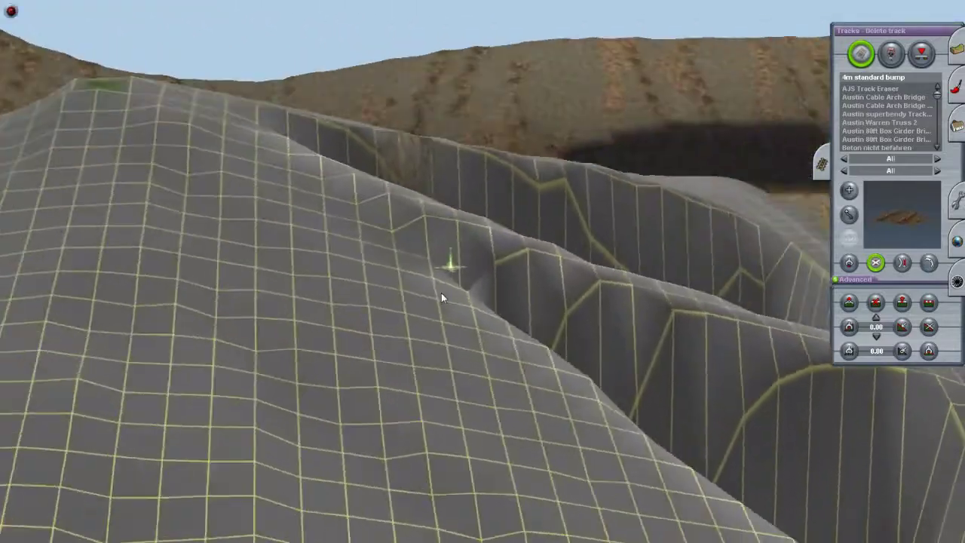
{"action": "key", "text": "Left"}
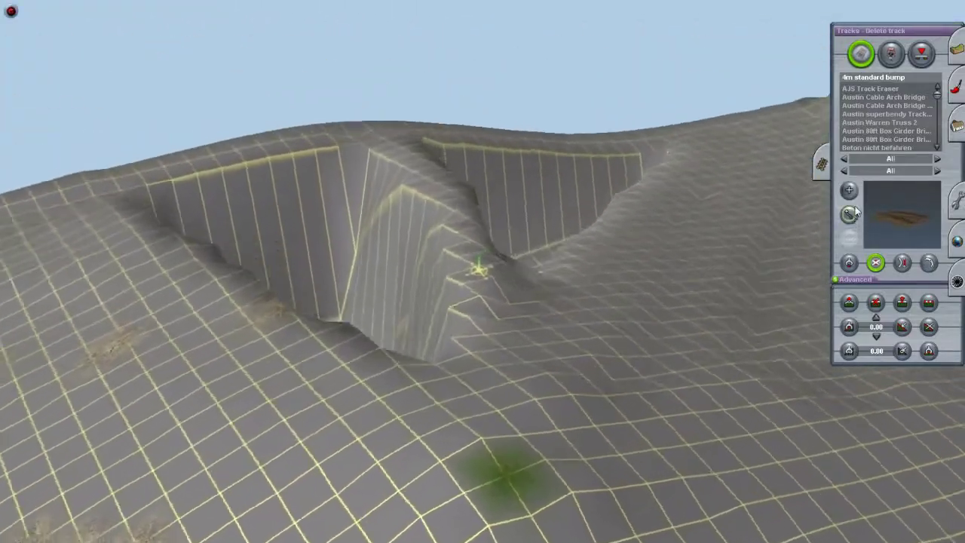
{"action": "key", "text": "a"}
{"action": "key", "text": "Up"}
Step: Lay a new track from the trench notch to the ridge
{"action": "left_click", "coordinate": [485, 308]}
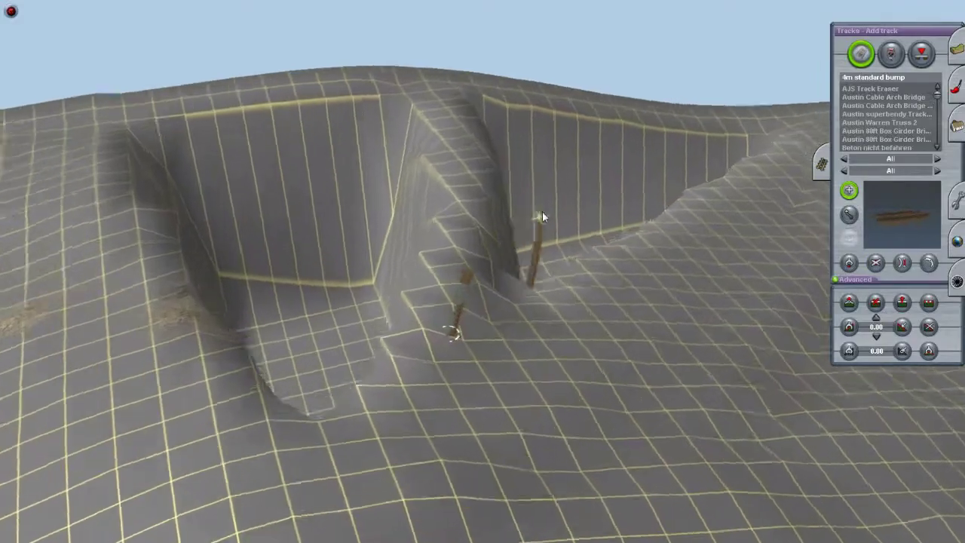
{"action": "key", "text": "Up"}
{"action": "left_click", "coordinate": [539, 218]}
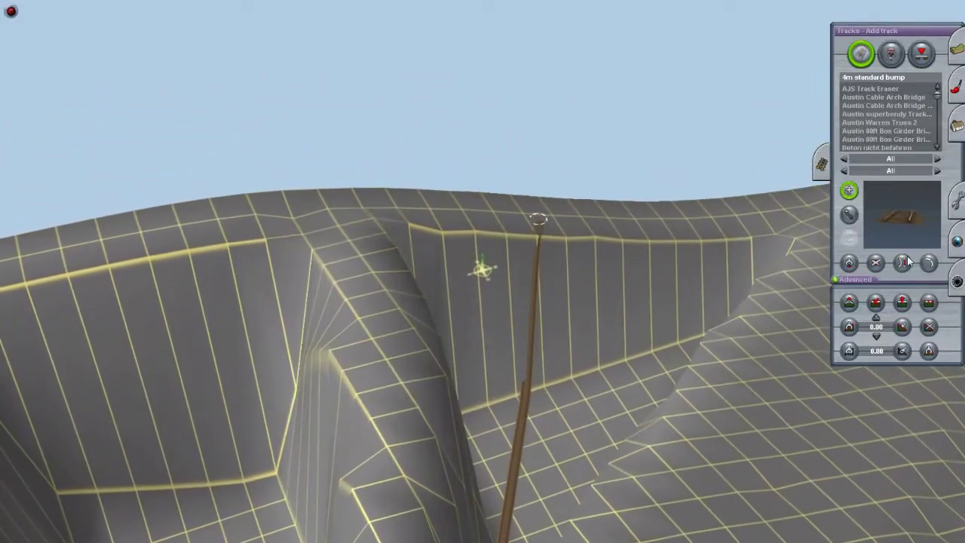
{"action": "left_click", "coordinate": [848, 301]}
{"action": "key", "text": "Up"}
{"action": "key", "text": "Left"}
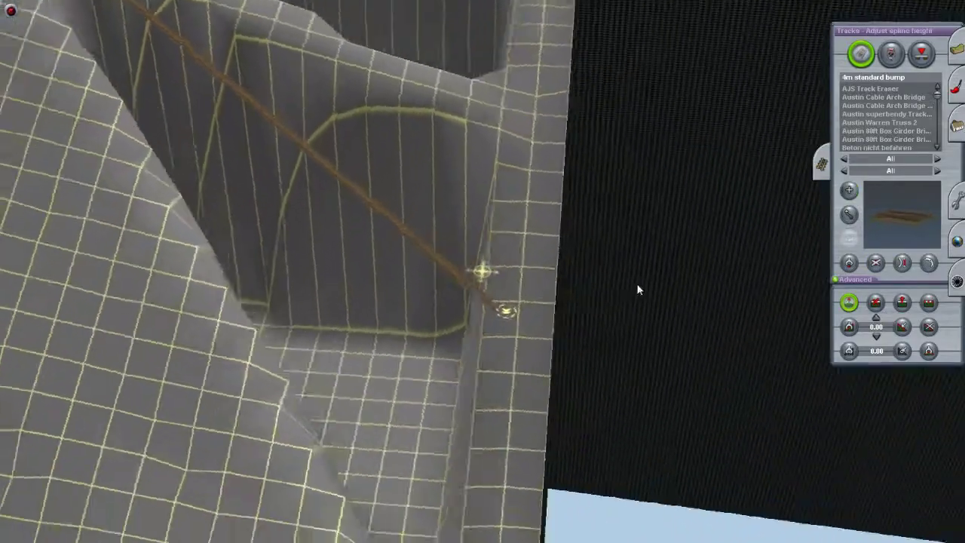
Step: Insert an extra spline point and move it to curve the track
{"action": "left_click", "coordinate": [901, 301]}
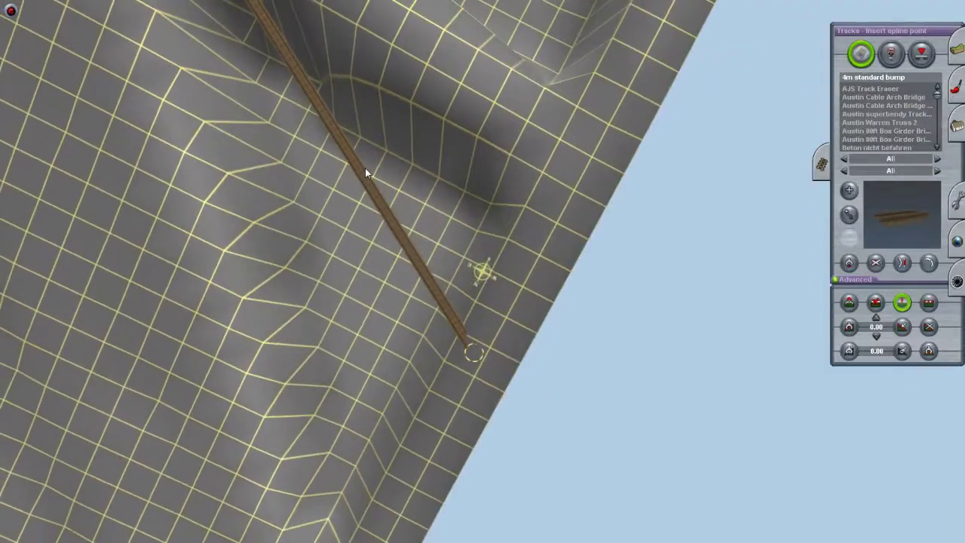
{"action": "key", "text": "Left"}
{"action": "key", "text": "Up"}
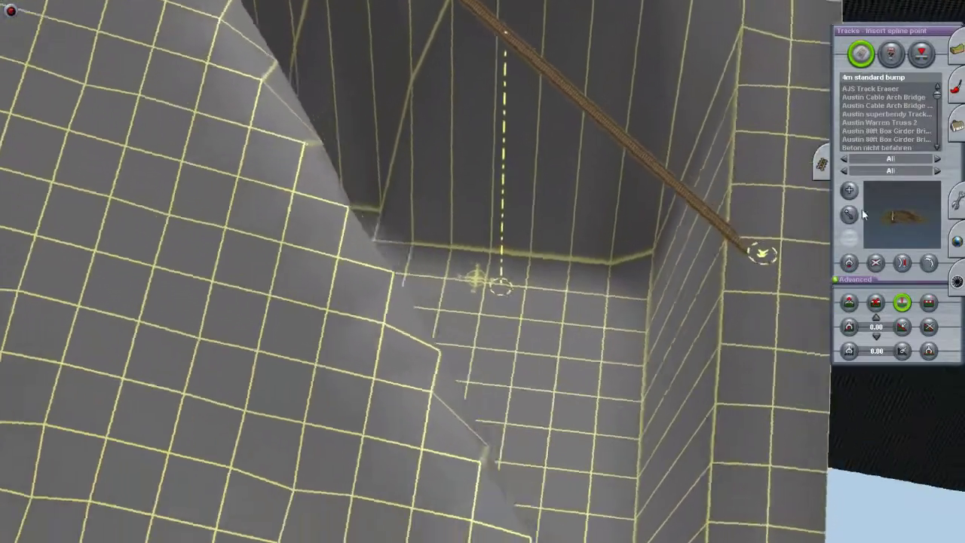
{"action": "left_click", "coordinate": [849, 214]}
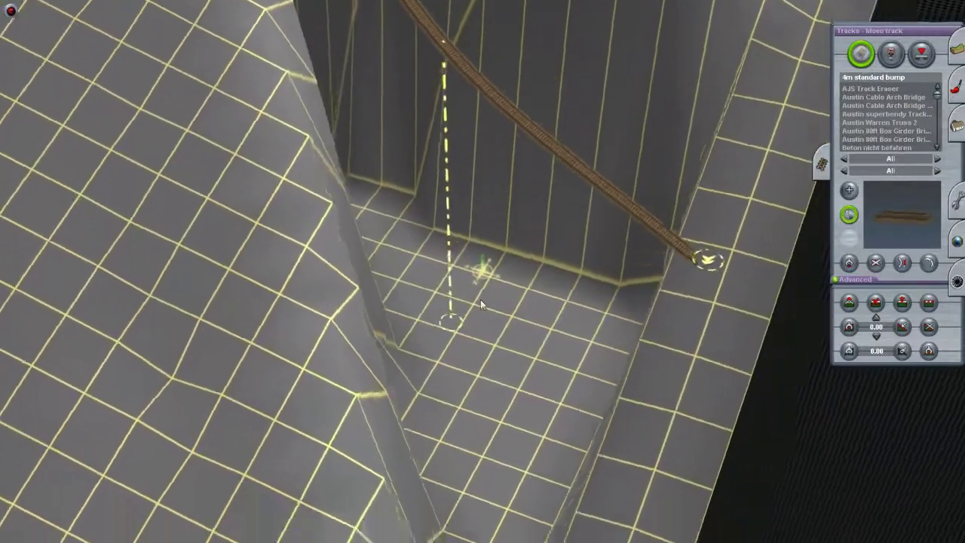
{"action": "key", "text": "Up"}
{"action": "scroll", "coordinate": [465, 166], "scroll_direction": "down", "scroll_amount": 5}
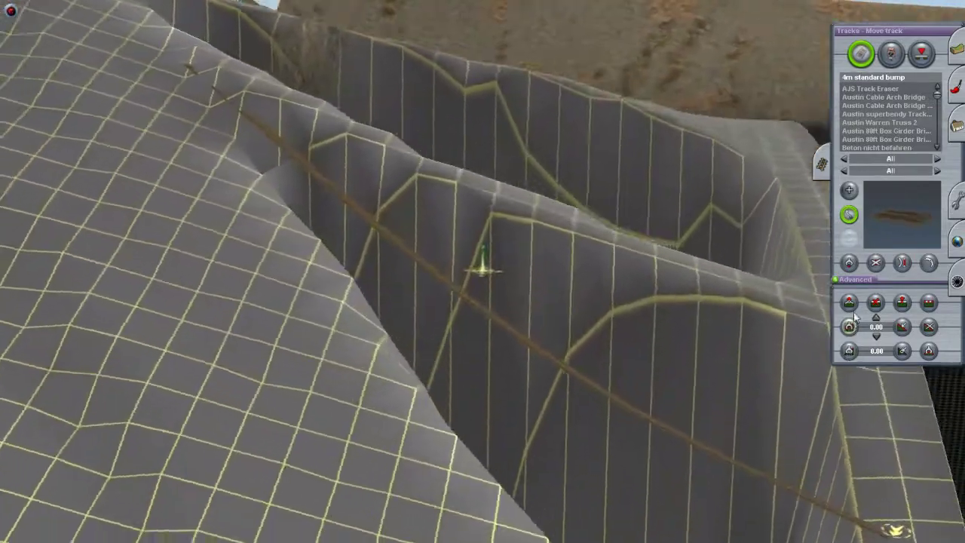
Step: Adjust the curved track's height and flatten the ground along its whole length
{"action": "left_click", "coordinate": [849, 303]}
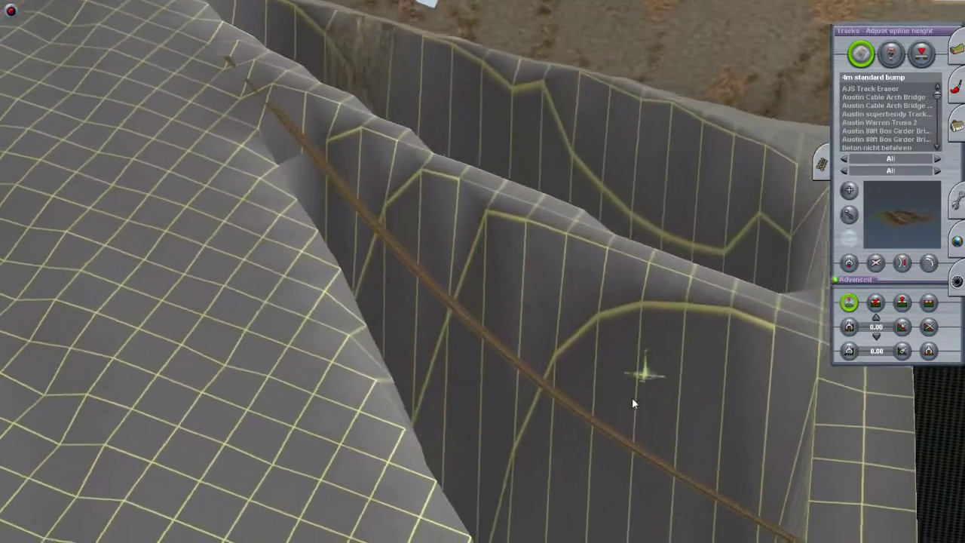
{"action": "scroll", "coordinate": [632, 398], "scroll_direction": "up", "scroll_amount": 5}
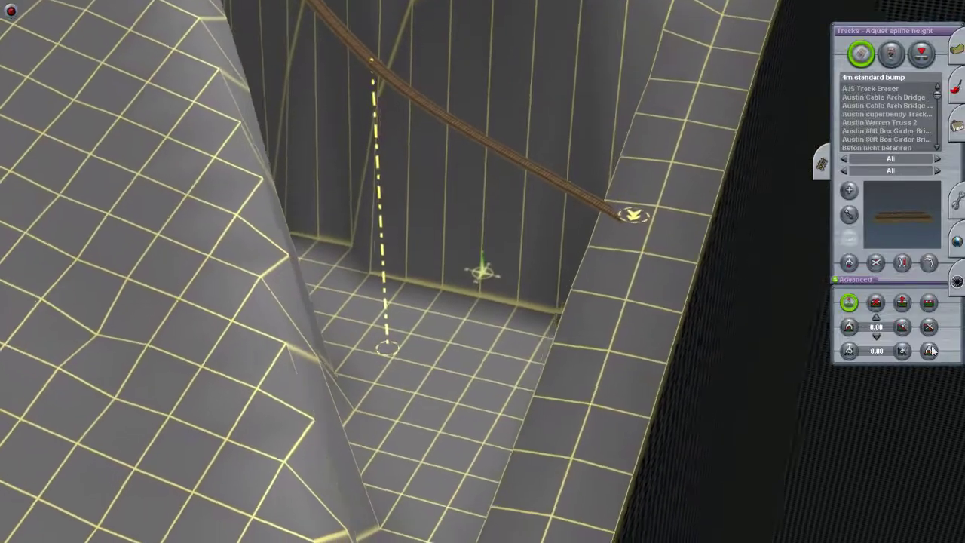
{"action": "left_click", "coordinate": [928, 302]}
{"action": "left_click", "coordinate": [513, 122]}
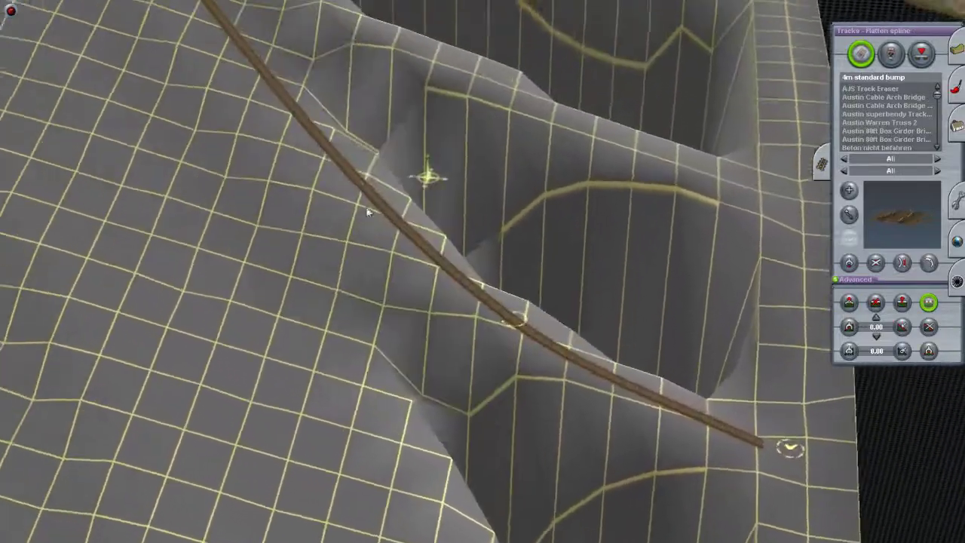
{"action": "right_click_drag", "start_coordinate": [368, 212], "coordinate": [582, 308]}
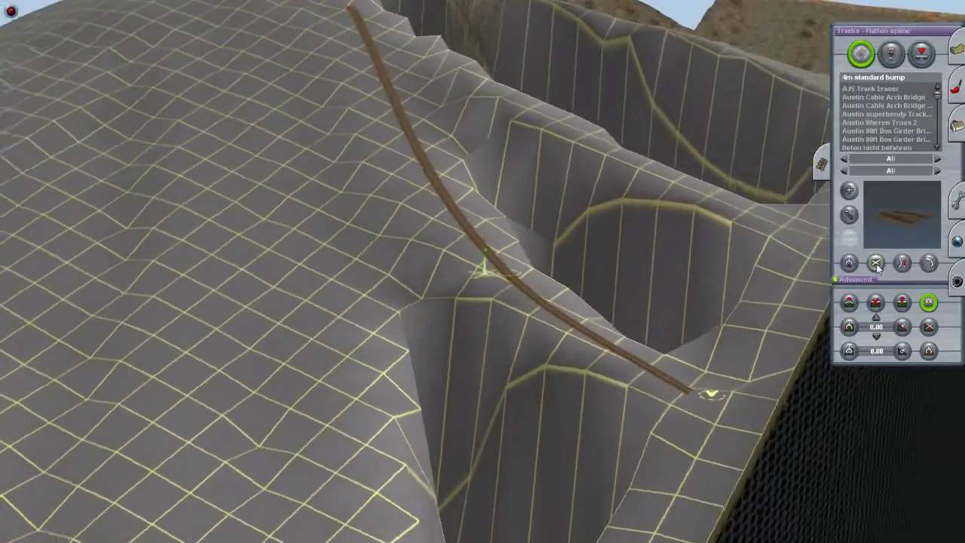
{"action": "left_click", "coordinate": [876, 262]}
Step: Delete the old guide track, then lay, flatten along, and delete a track from the trench edge
{"action": "left_click", "coordinate": [502, 291]}
{"action": "right_click_drag", "start_coordinate": [474, 237], "coordinate": [490, 294]}
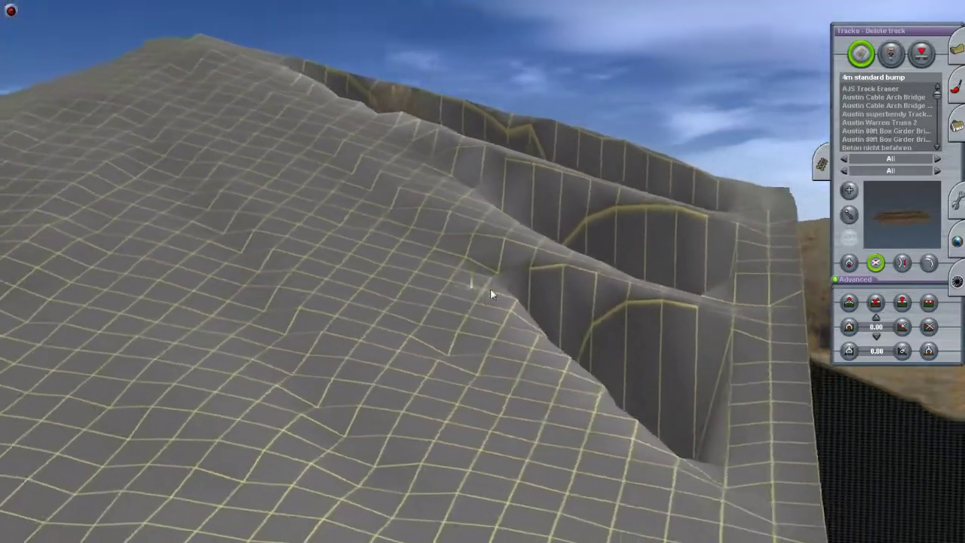
{"action": "key", "text": "a"}
{"action": "scroll", "coordinate": [490, 263], "scroll_direction": "up", "scroll_amount": 5}
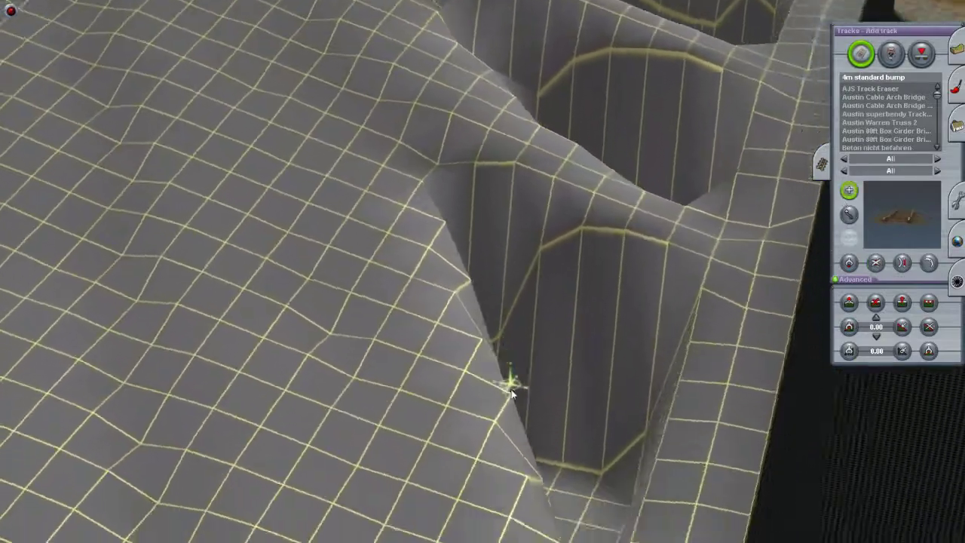
{"action": "right_click_drag", "start_coordinate": [510, 390], "coordinate": [497, 290]}
{"action": "left_click_drag", "start_coordinate": [496, 290], "coordinate": [434, 98]}
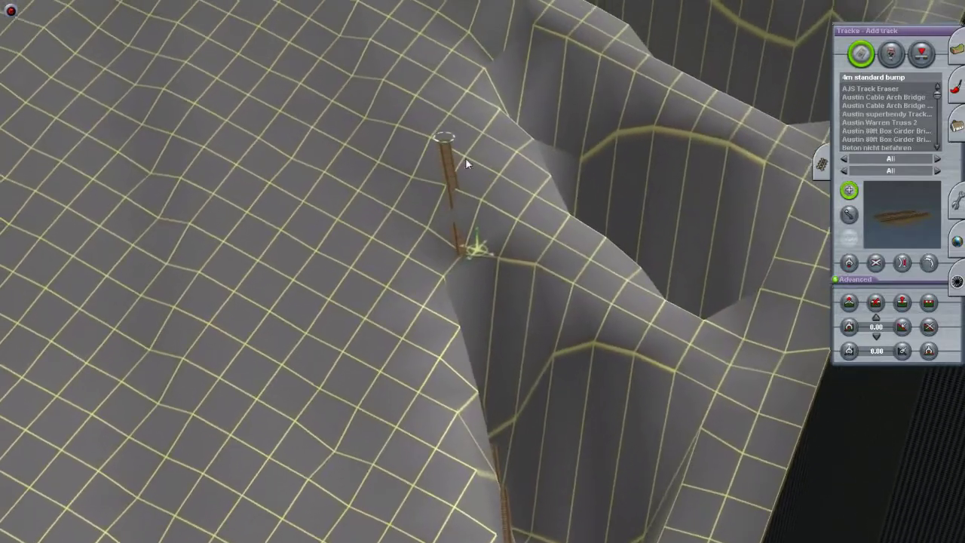
{"action": "right_click_drag", "start_coordinate": [464, 158], "coordinate": [626, 226]}
{"action": "key", "text": "h"}
{"action": "right_click_drag", "start_coordinate": [470, 164], "coordinate": [636, 383]}
{"action": "key", "text": "f"}
{"action": "key", "text": "d"}
{"action": "left_click", "coordinate": [518, 376]}
Step: Lay a track segment up the trench, flatten the terrain along it, then remove it
{"action": "key", "text": "a"}
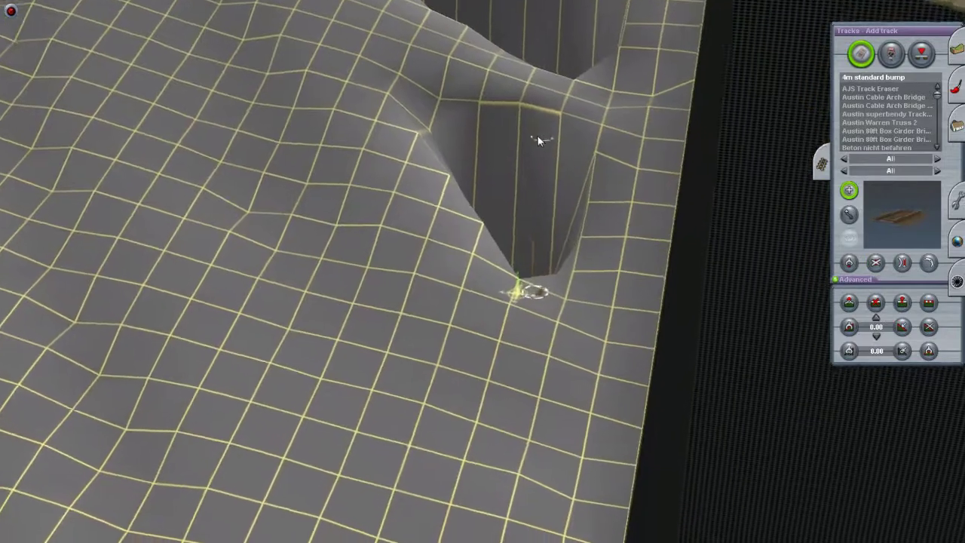
{"action": "left_click", "coordinate": [483, 62]}
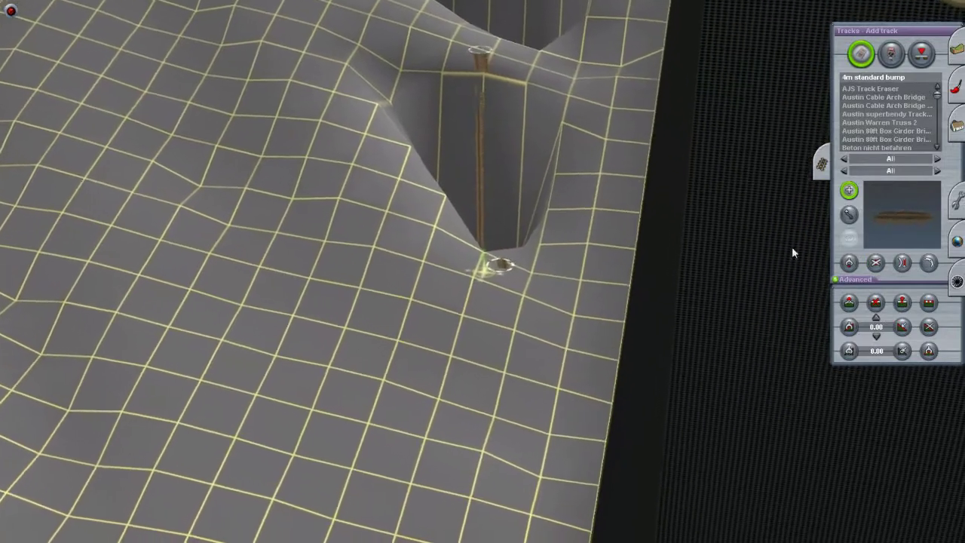
{"action": "left_click", "coordinate": [849, 302]}
{"action": "right_click_drag", "start_coordinate": [502, 179], "coordinate": [919, 309]}
{"action": "left_click", "coordinate": [926, 303]}
{"action": "left_click", "coordinate": [467, 318]}
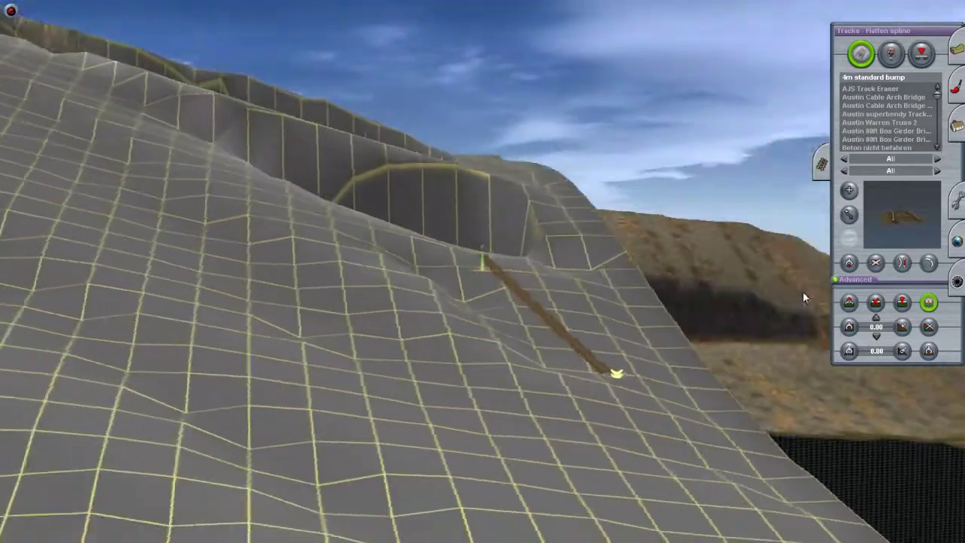
{"action": "left_click", "coordinate": [875, 263]}
{"action": "left_click", "coordinate": [519, 339]}
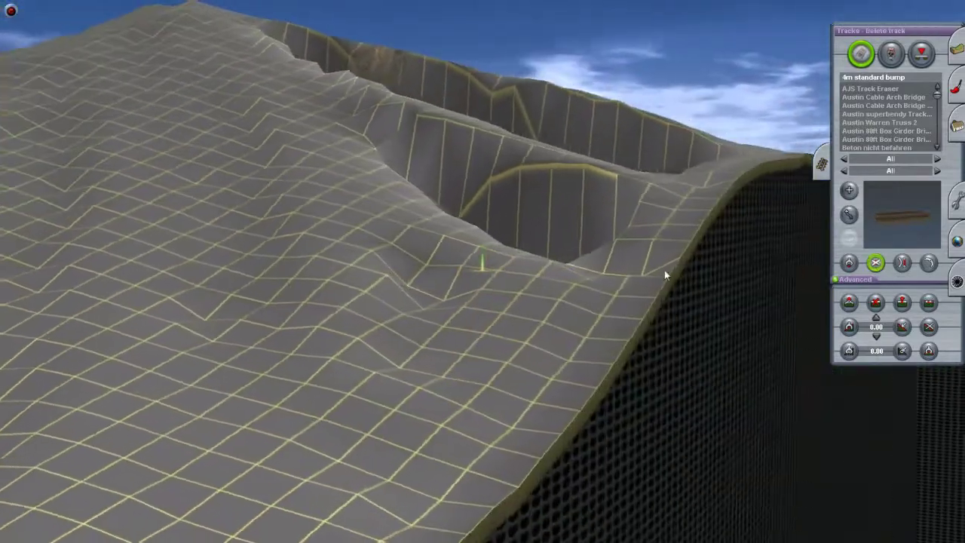
Step: Lay a track down the slope, flatten the terrain under it, then delete it
{"action": "left_click", "coordinate": [849, 191]}
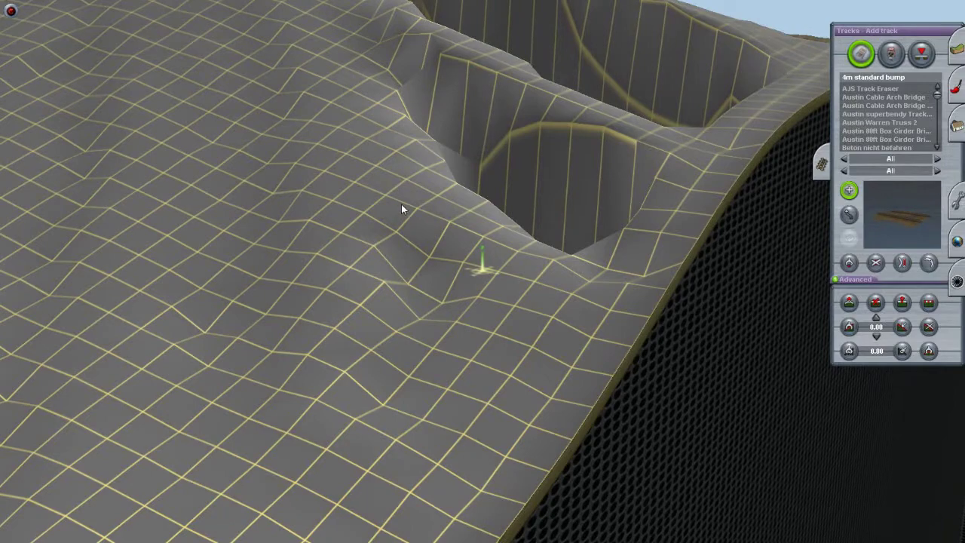
{"action": "left_click_drag", "start_coordinate": [398, 195], "coordinate": [426, 354]}
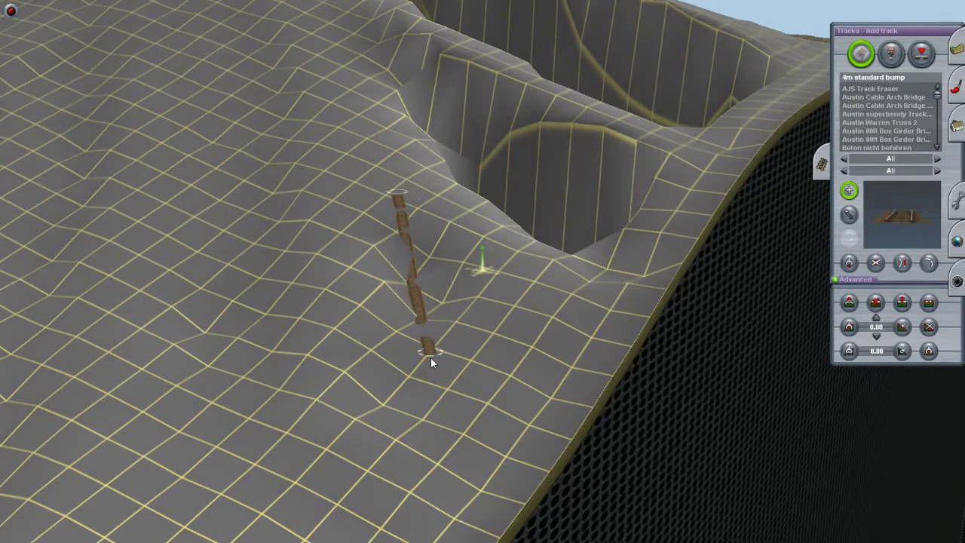
{"action": "left_click", "coordinate": [848, 302]}
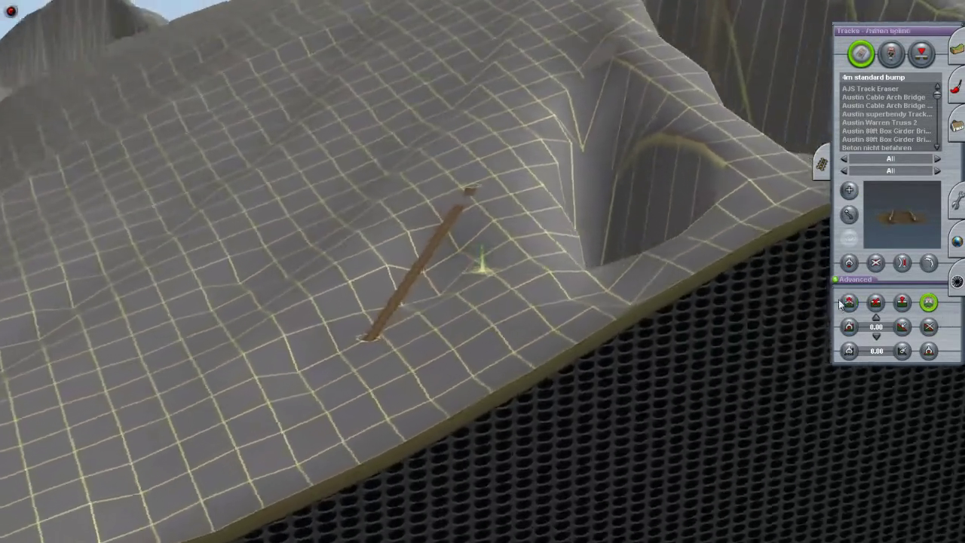
{"action": "left_click", "coordinate": [874, 262]}
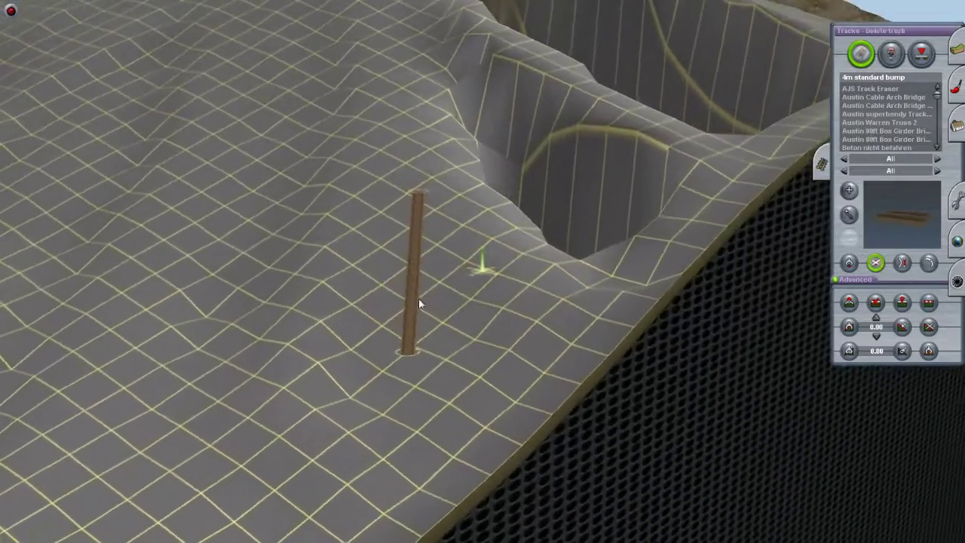
{"action": "left_click", "coordinate": [413, 301]}
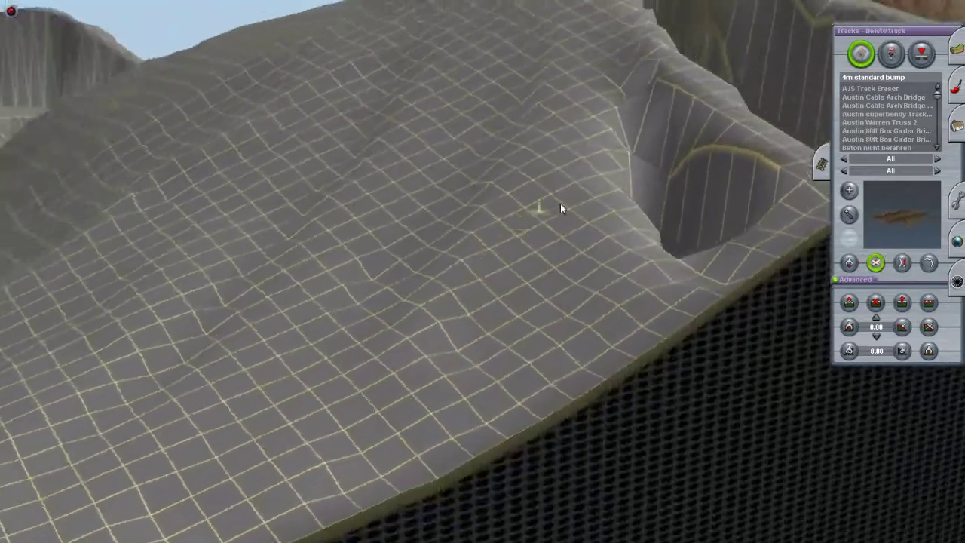
{"action": "right_click_drag", "start_coordinate": [560, 203], "coordinate": [491, 276]}
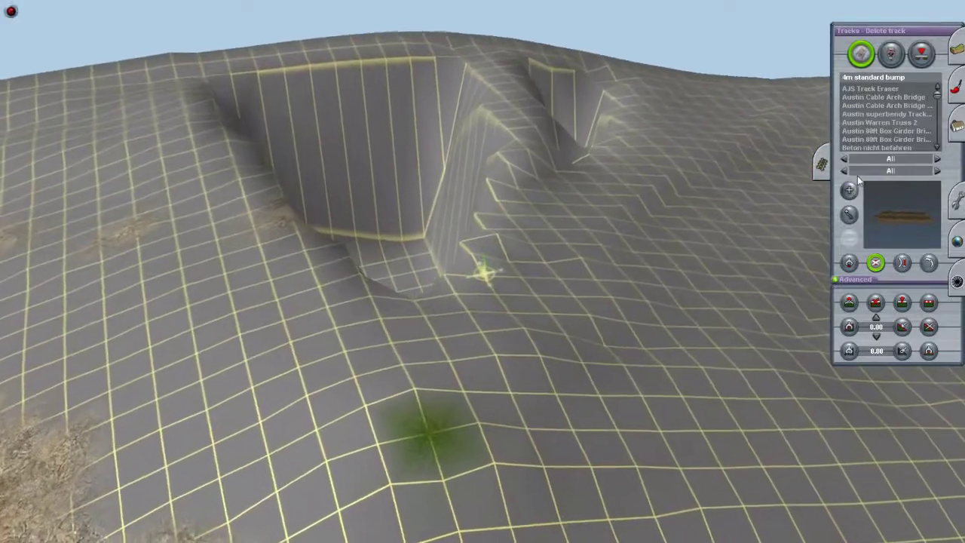
Step: Lay a track from the ridge into the trench and move its end along the ridge
{"action": "left_click", "coordinate": [848, 190]}
{"action": "left_click_drag", "start_coordinate": [445, 298], "coordinate": [386, 234]}
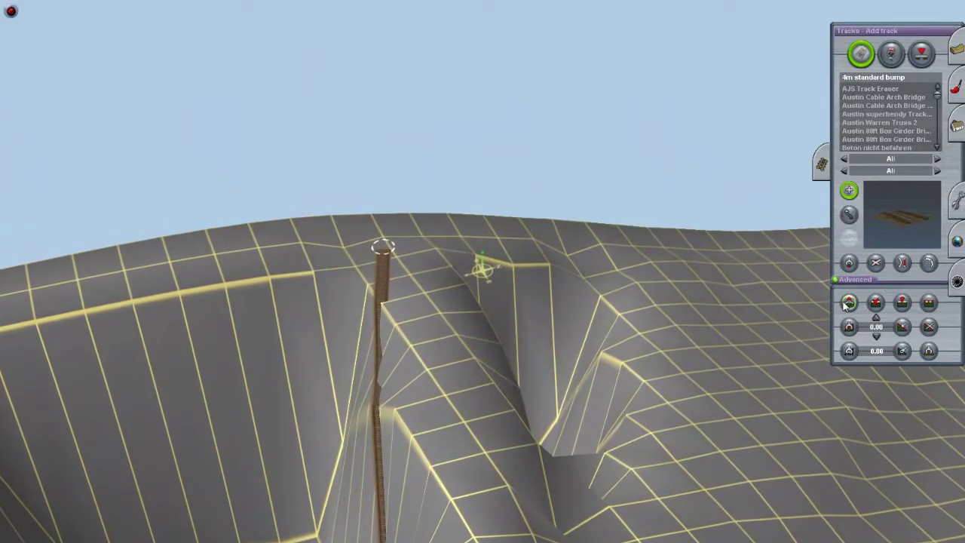
{"action": "left_click", "coordinate": [848, 214]}
{"action": "left_click_drag", "start_coordinate": [386, 248], "coordinate": [196, 259]}
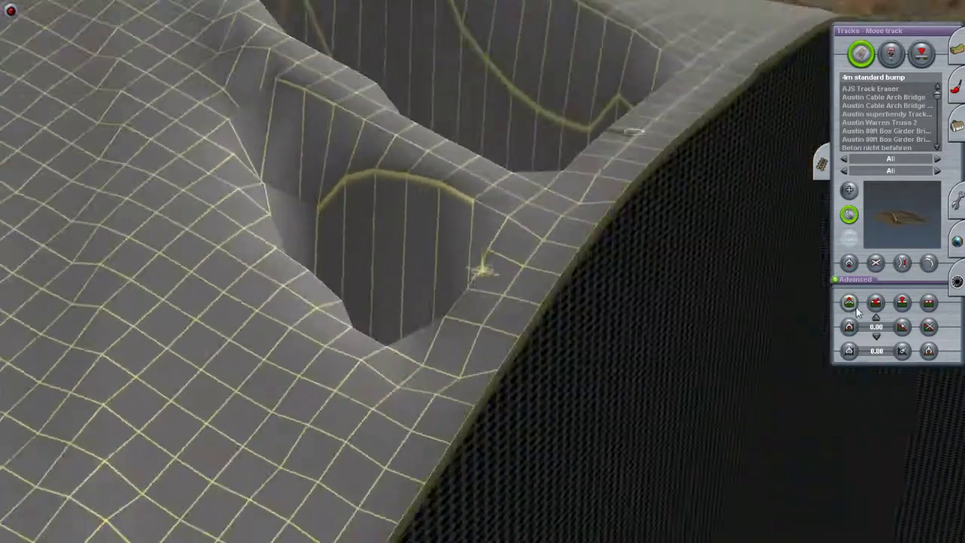
{"action": "left_click", "coordinate": [849, 302]}
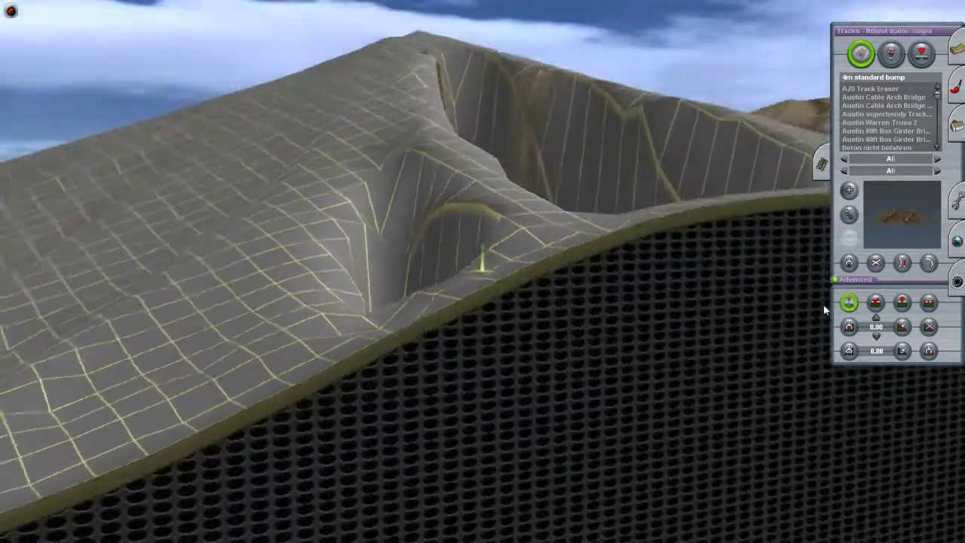
{"action": "scroll", "coordinate": [611, 219], "scroll_direction": "up", "scroll_amount": 5}
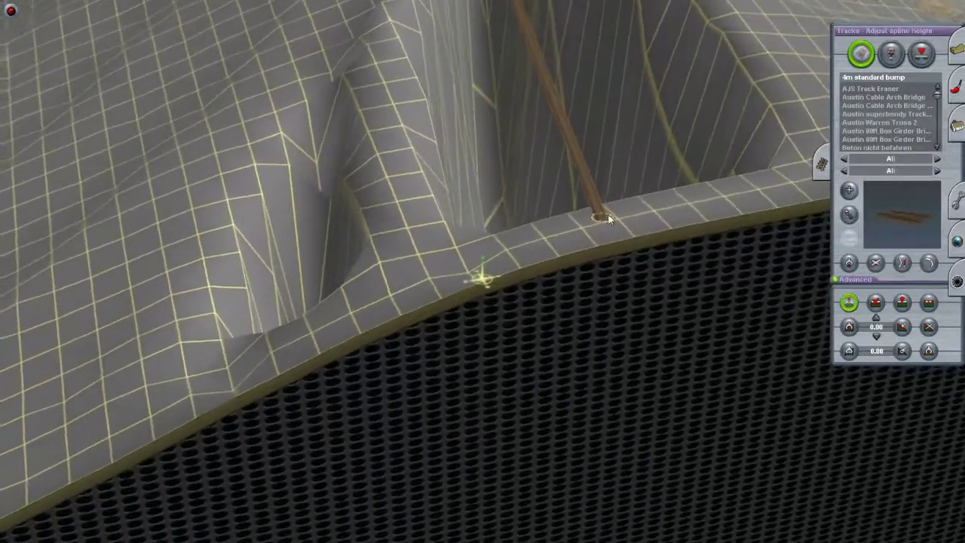
{"action": "mouse_move", "coordinate": [609, 219]}
{"action": "right_mouse_down"}
{"action": "mouse_move", "coordinate": [511, 147]}
{"action": "mouse_move", "coordinate": [459, 221]}
{"action": "mouse_move", "coordinate": [572, 284]}
{"action": "mouse_move", "coordinate": [953, 313]}
{"action": "right_mouse_up"}
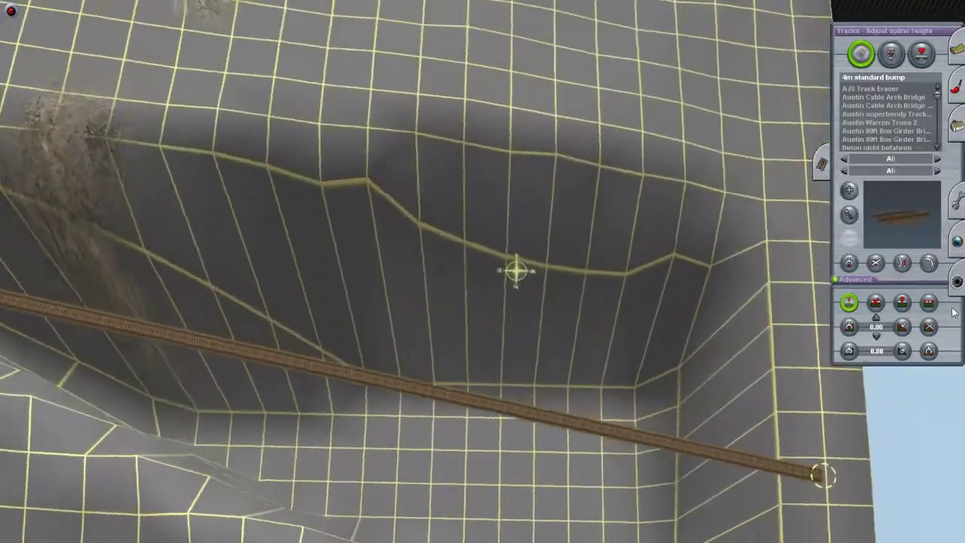
Step: Add a spline point, adjust the track's height, flatten the terrain along it, then delete it
{"action": "left_click", "coordinate": [901, 302]}
{"action": "mouse_move", "coordinate": [527, 392]}
{"action": "right_mouse_down"}
{"action": "mouse_move", "coordinate": [502, 425]}
{"action": "mouse_move", "coordinate": [501, 399]}
{"action": "mouse_move", "coordinate": [703, 302]}
{"action": "mouse_move", "coordinate": [648, 317]}
{"action": "mouse_move", "coordinate": [600, 299]}
{"action": "mouse_move", "coordinate": [386, 475]}
{"action": "mouse_move", "coordinate": [416, 477]}
{"action": "mouse_move", "coordinate": [510, 356]}
{"action": "mouse_move", "coordinate": [663, 392]}
{"action": "mouse_move", "coordinate": [503, 407]}
{"action": "mouse_move", "coordinate": [496, 440]}
{"action": "mouse_move", "coordinate": [811, 309]}
{"action": "mouse_move", "coordinate": [723, 301]}
{"action": "mouse_move", "coordinate": [517, 237]}
{"action": "right_mouse_up"}
{"action": "key", "text": "m"}
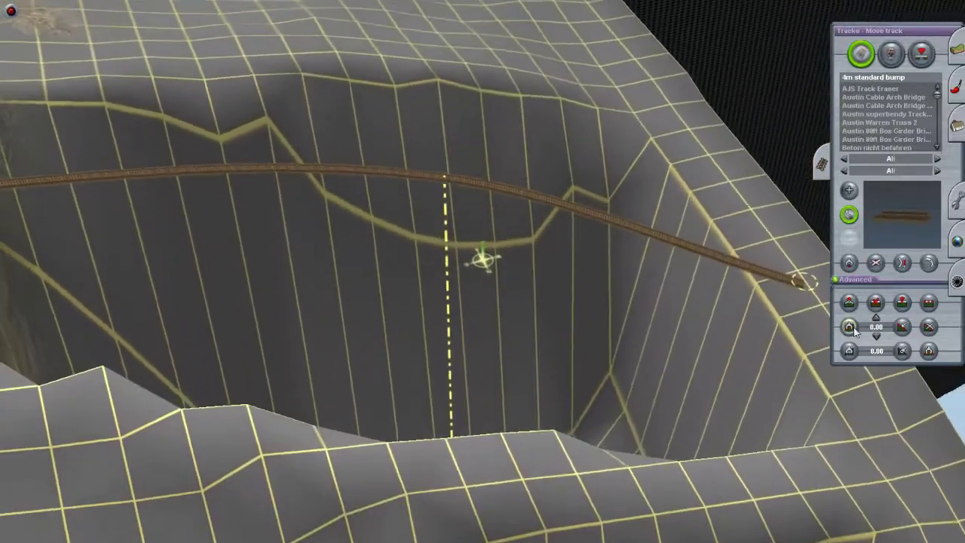
{"action": "left_click", "coordinate": [849, 302]}
{"action": "right_click_drag", "start_coordinate": [679, 392], "coordinate": [867, 313]}
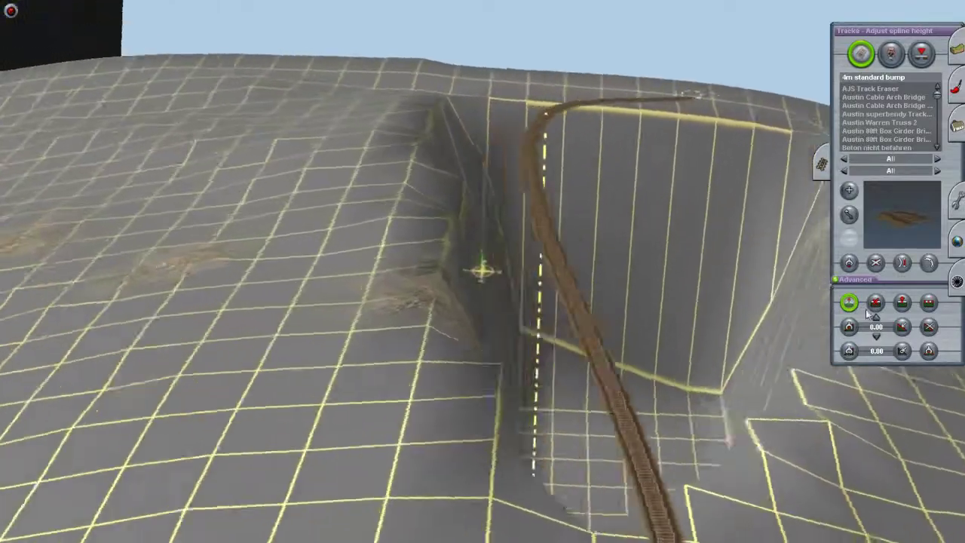
{"action": "left_click", "coordinate": [929, 302]}
{"action": "right_click_drag", "start_coordinate": [572, 332], "coordinate": [483, 268]}
{"action": "left_click", "coordinate": [518, 337]}
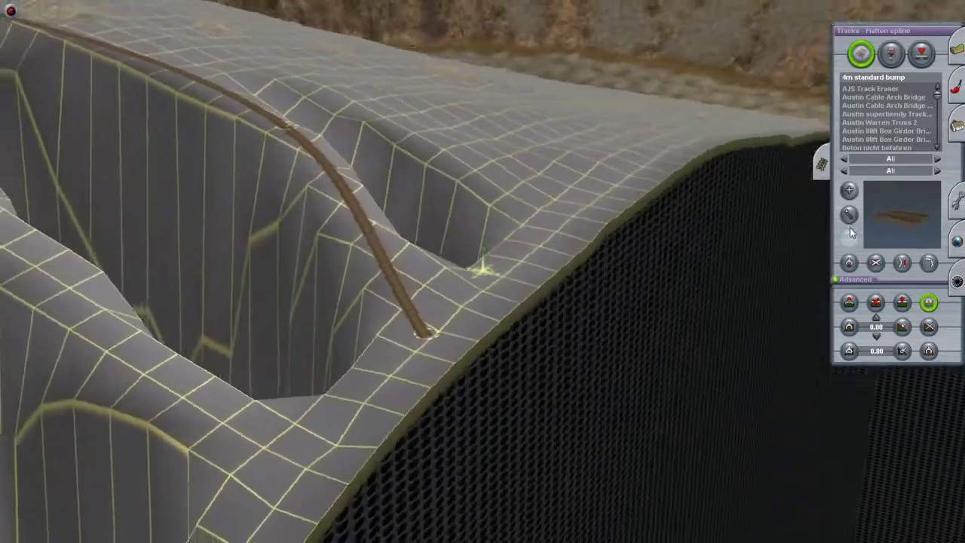
{"action": "left_click", "coordinate": [875, 261]}
{"action": "left_click", "coordinate": [310, 114]}
Step: Lay a guide track down across the slope beside the cut
{"action": "right_click_drag", "start_coordinate": [311, 115], "coordinate": [482, 226]}
{"action": "key", "text": "a"}
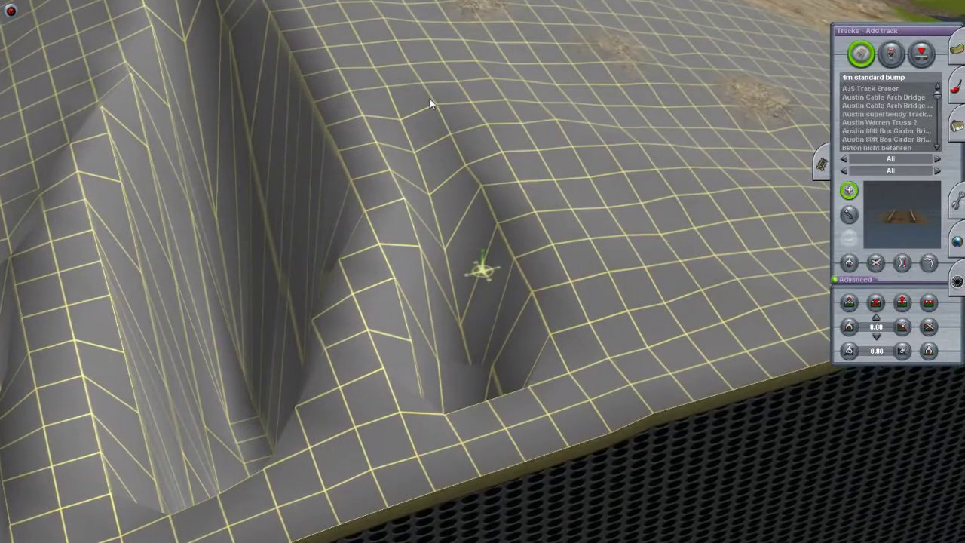
{"action": "left_click_drag", "start_coordinate": [419, 85], "coordinate": [460, 443]}
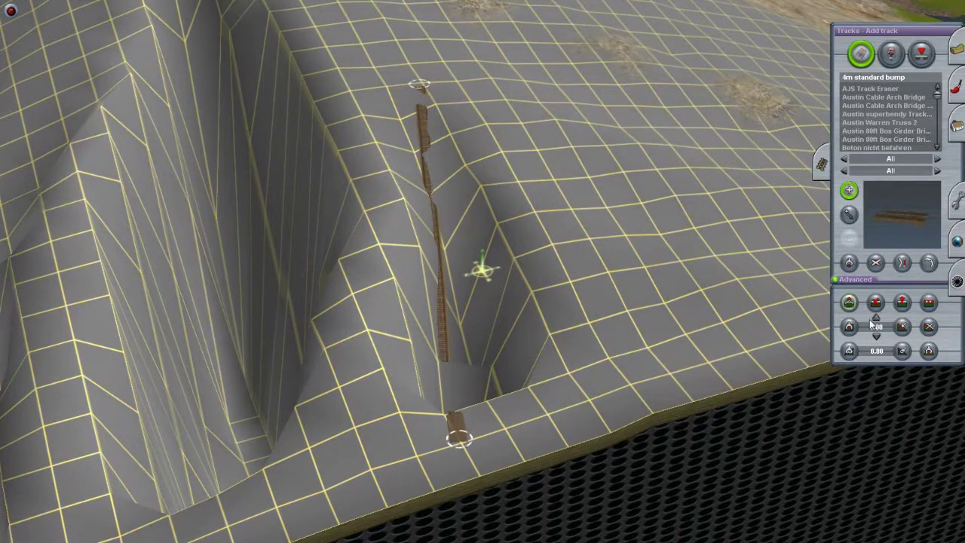
{"action": "left_click", "coordinate": [846, 304]}
{"action": "right_click_drag", "start_coordinate": [585, 365], "coordinate": [460, 315]}
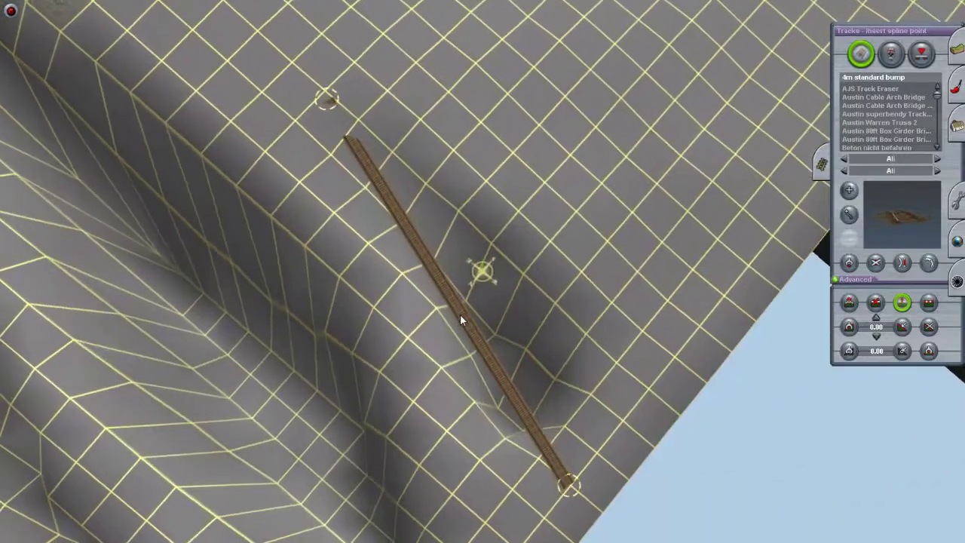
Step: Insert a middle spline point, bend the track into a curve, and change that point's height
{"action": "key", "text": "i"}
{"action": "right_click_drag", "start_coordinate": [551, 309], "coordinate": [682, 270]}
{"action": "key", "text": "m"}
{"action": "key", "text": "m"}
{"action": "left_click_drag", "start_coordinate": [453, 331], "coordinate": [467, 336]}
{"action": "right_click_drag", "start_coordinate": [467, 336], "coordinate": [604, 355]}
{"action": "key", "text": "h"}
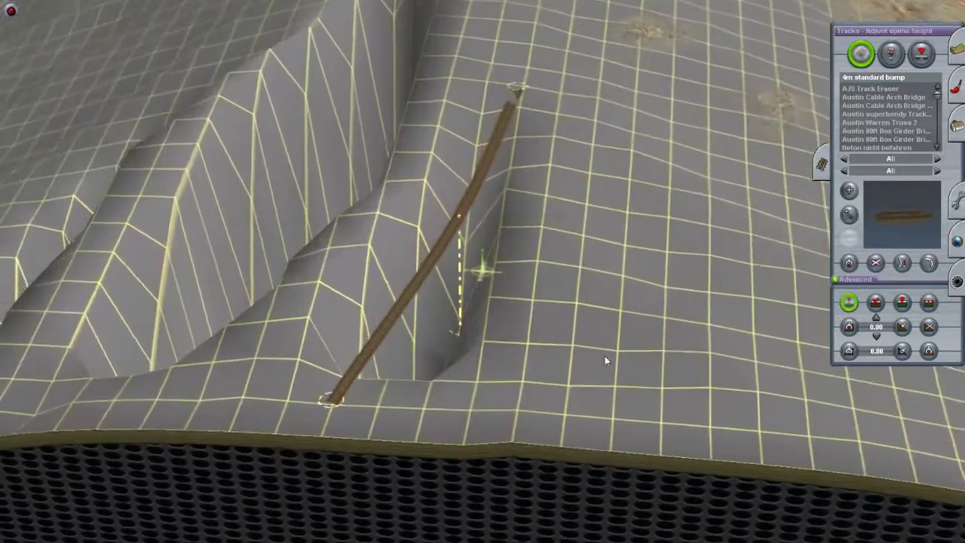
{"action": "left_click_drag", "start_coordinate": [444, 327], "coordinate": [459, 323]}
{"action": "right_click_drag", "start_coordinate": [459, 323], "coordinate": [716, 285]}
Step: Flatten the terrain along the bent track, then delete the temporary track
{"action": "left_click", "coordinate": [928, 302]}
{"action": "left_click", "coordinate": [450, 328]}
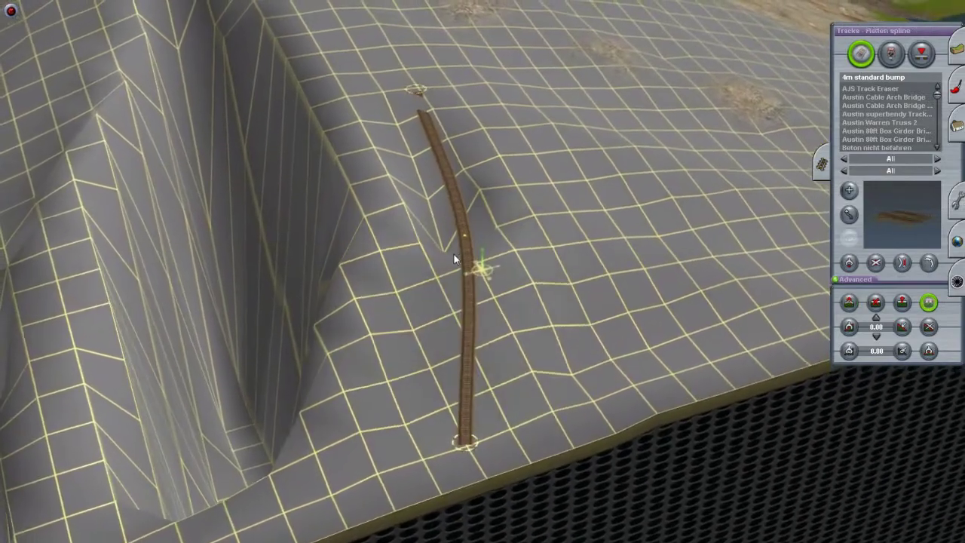
{"action": "right_click_drag", "start_coordinate": [439, 215], "coordinate": [874, 264]}
{"action": "left_click", "coordinate": [875, 262]}
{"action": "left_click", "coordinate": [504, 332]}
{"action": "right_click_drag", "start_coordinate": [422, 248], "coordinate": [490, 284]}
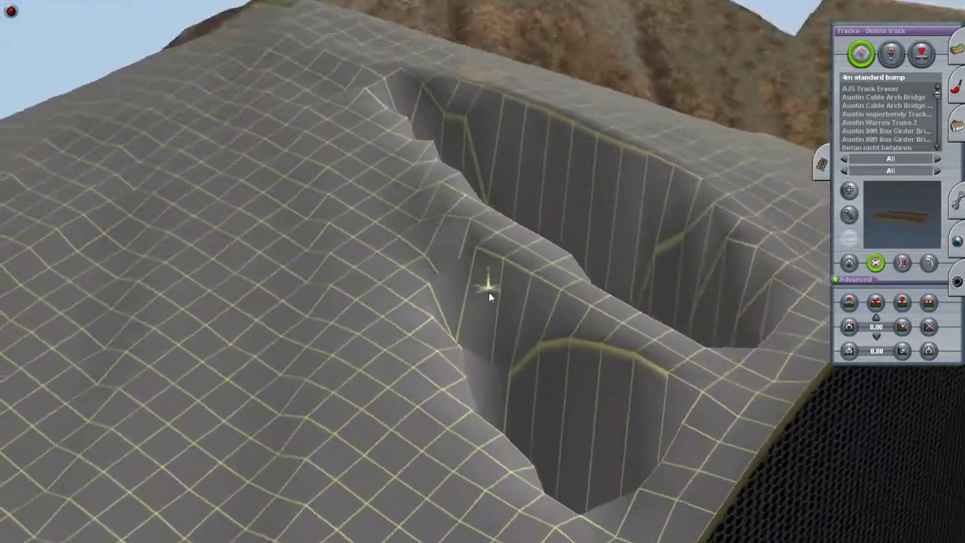
Step: Lay a guide track in the cut and bend it into a curve along the wall
{"action": "left_click", "coordinate": [849, 190]}
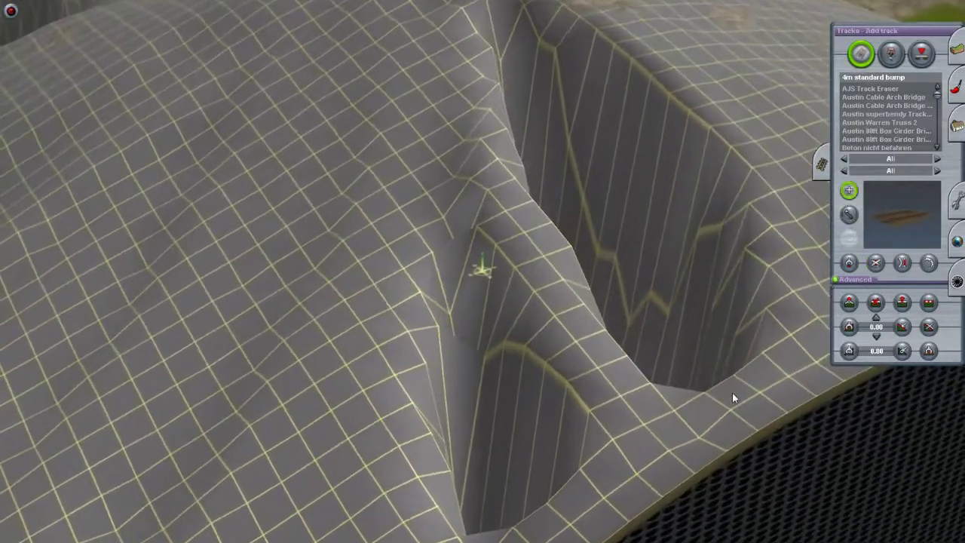
{"action": "left_click", "coordinate": [731, 397]}
{"action": "right_click_drag", "start_coordinate": [731, 396], "coordinate": [446, 366]}
{"action": "key", "text": "i"}
{"action": "scroll", "coordinate": [388, 375], "scroll_direction": "up", "scroll_amount": 5}
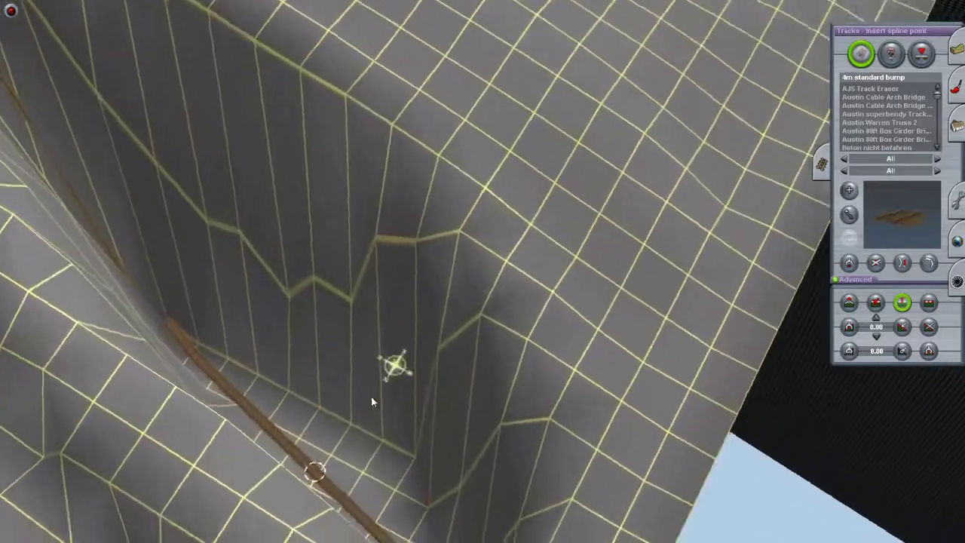
{"action": "scroll", "coordinate": [509, 269], "scroll_direction": "down", "scroll_amount": 5}
{"action": "key", "text": "h"}
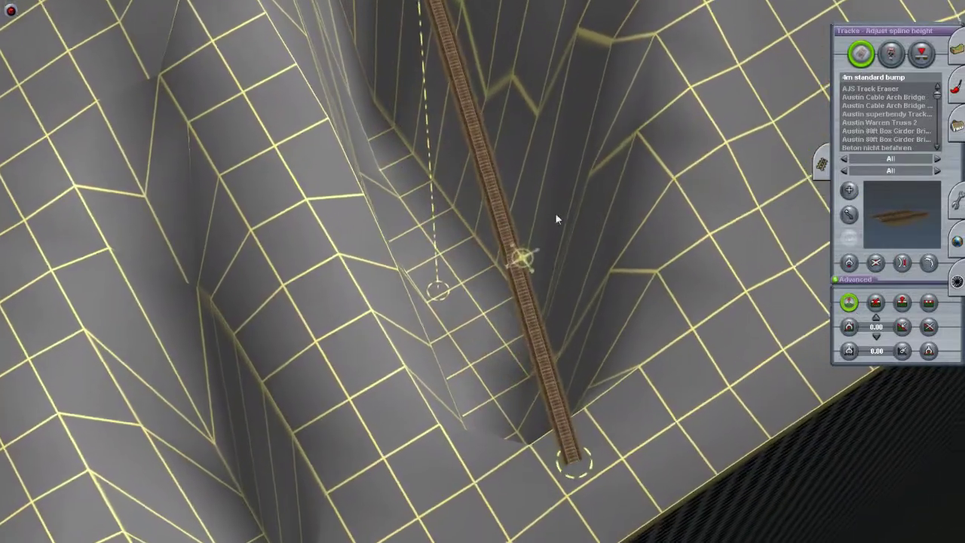
{"action": "right_click_drag", "start_coordinate": [554, 214], "coordinate": [703, 307]}
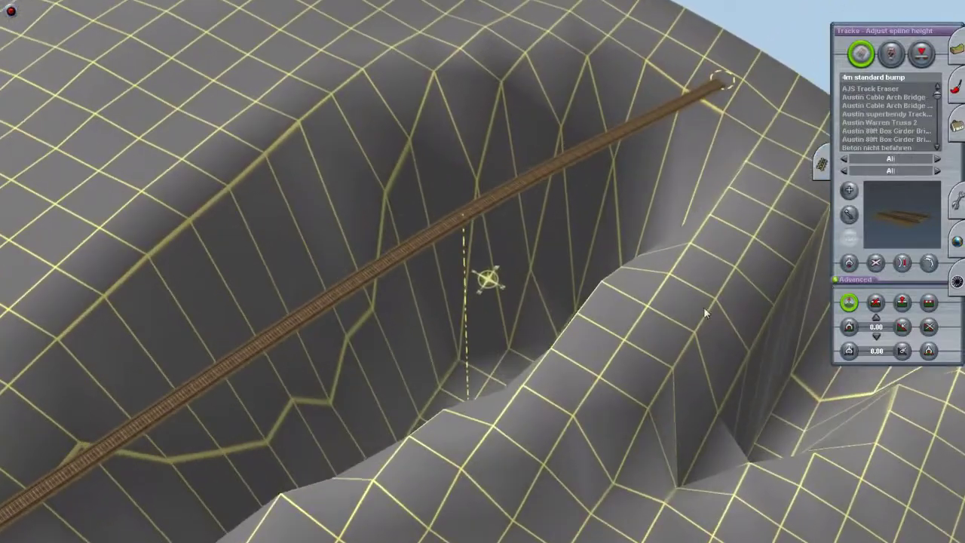
{"action": "left_click", "coordinate": [849, 214]}
{"action": "left_click_drag", "start_coordinate": [459, 430], "coordinate": [451, 358]}
{"action": "right_click_drag", "start_coordinate": [450, 358], "coordinate": [693, 374]}
Step: Flatten the terrain along the curved guide track, then delete the track
{"action": "key", "text": "h"}
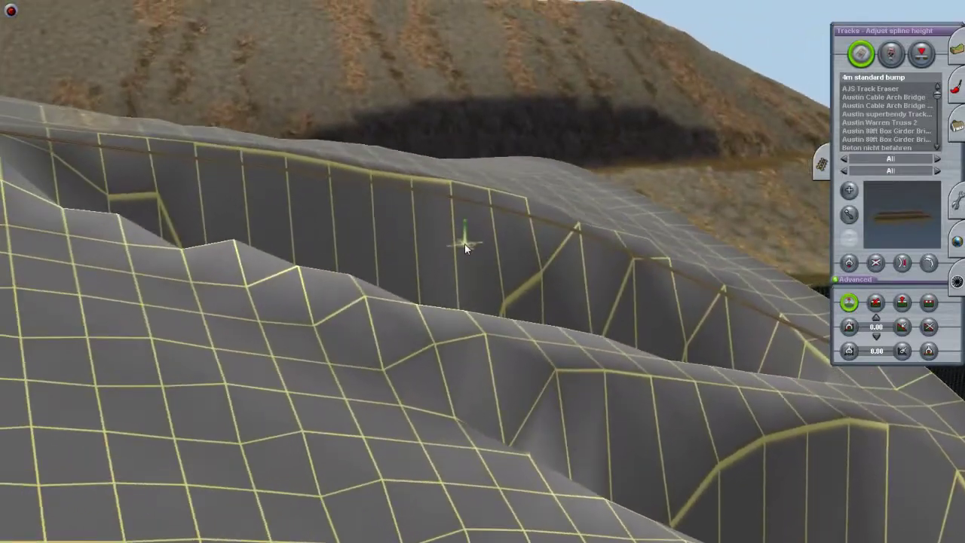
{"action": "key", "text": "f"}
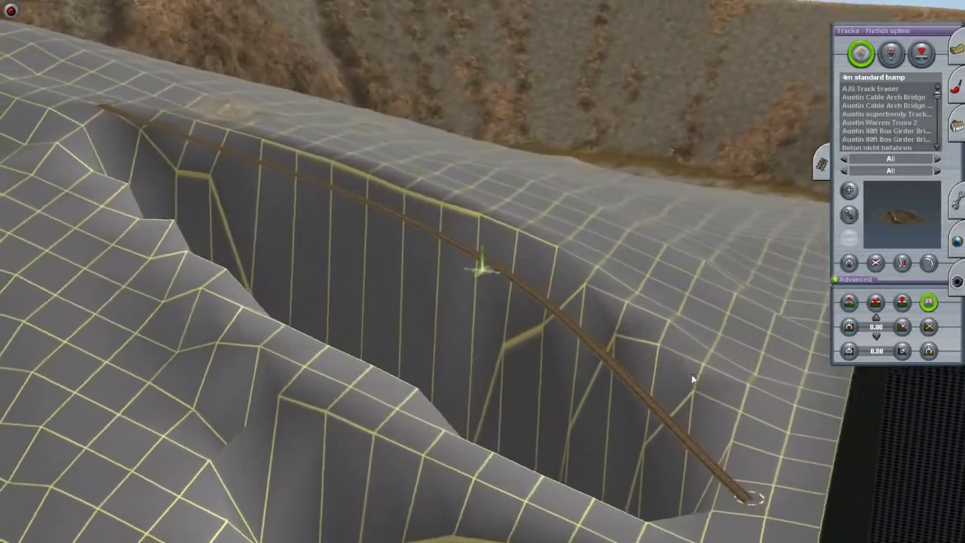
{"action": "right_click_drag", "start_coordinate": [522, 299], "coordinate": [832, 281]}
{"action": "left_click", "coordinate": [875, 262]}
{"action": "left_click", "coordinate": [433, 267]}
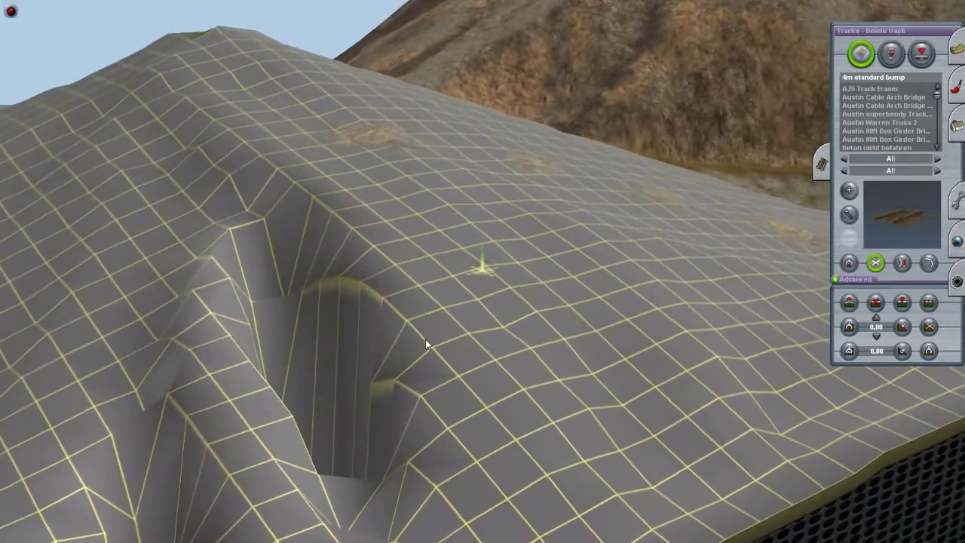
{"action": "scroll", "coordinate": [425, 339], "scroll_direction": "up", "scroll_amount": 3}
{"action": "right_click_drag", "start_coordinate": [400, 323], "coordinate": [816, 212]}
Step: Lay a new guide track down past the hole and straighten it into one line
{"action": "left_click", "coordinate": [848, 190]}
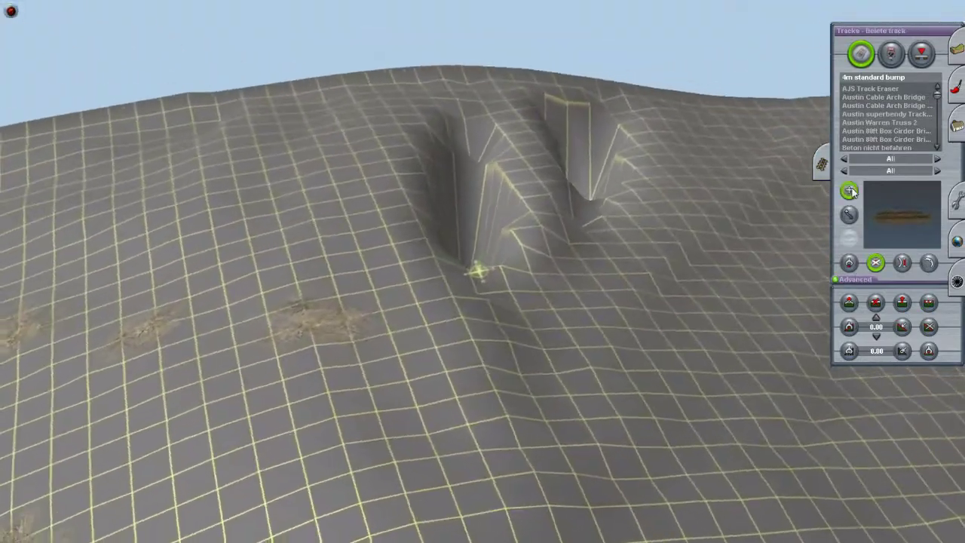
{"action": "left_click_drag", "start_coordinate": [480, 269], "coordinate": [398, 462]}
{"action": "key", "text": "h"}
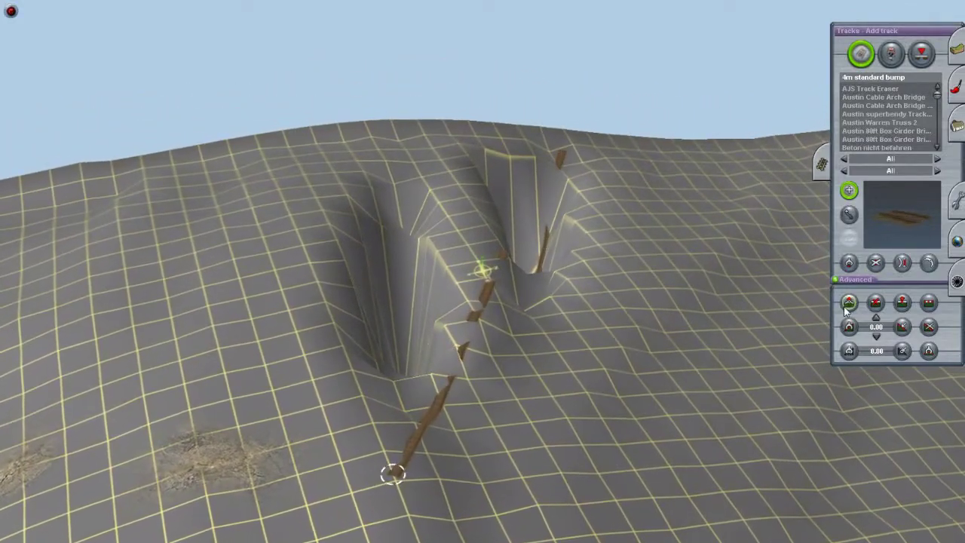
{"action": "right_click_drag", "start_coordinate": [640, 203], "coordinate": [533, 294]}
{"action": "key", "text": "i"}
{"action": "key", "text": "h"}
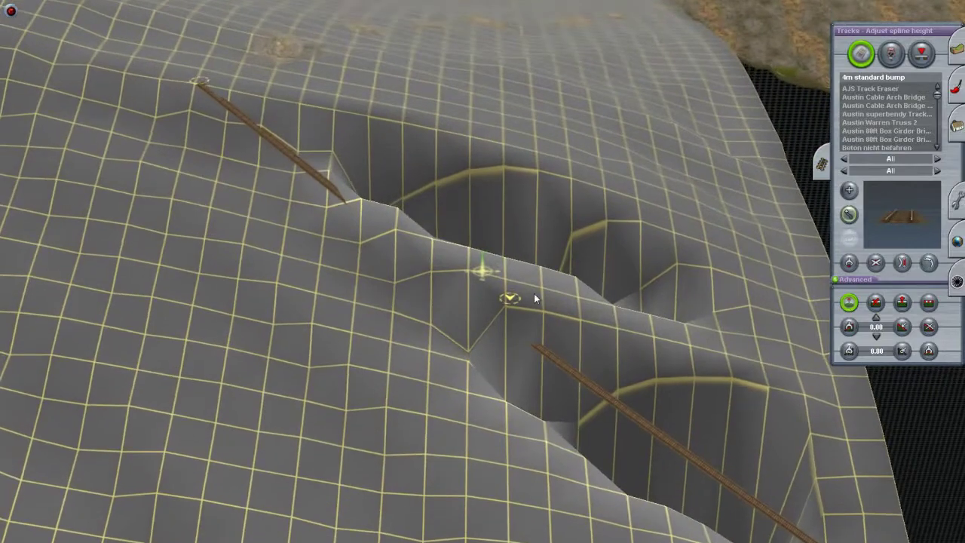
{"action": "key", "text": "m"}
{"action": "left_click_drag", "start_coordinate": [512, 292], "coordinate": [487, 351]}
{"action": "right_click_drag", "start_coordinate": [507, 357], "coordinate": [633, 261]}
Step: Shape the terrain along the track, then delete both track sections
{"action": "key", "text": "k"}
{"action": "key", "text": "d"}
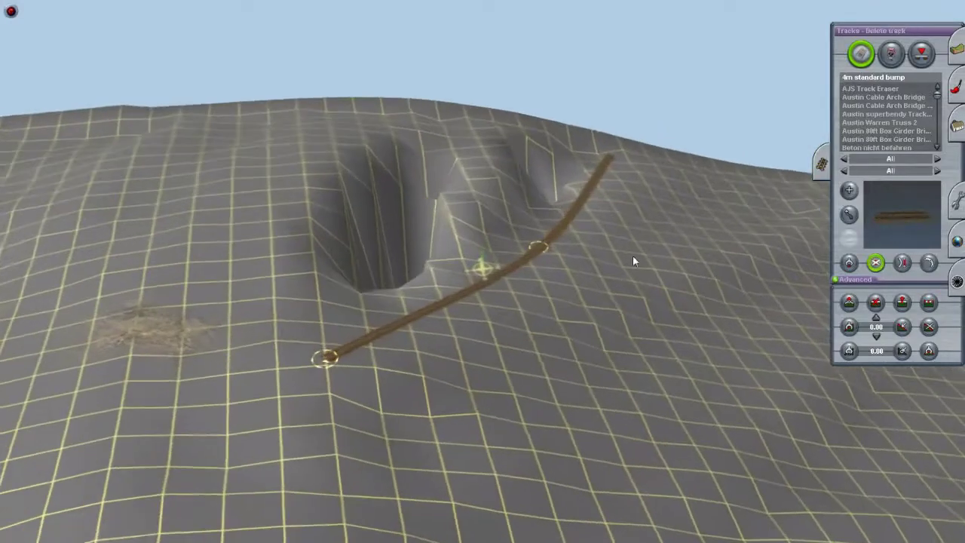
{"action": "left_click", "coordinate": [536, 248]}
{"action": "left_click", "coordinate": [497, 263]}
{"action": "right_click_drag", "start_coordinate": [498, 263], "coordinate": [402, 75]}
Step: Lay a track over the hole, raise it above the cutting and bend it into a curve
{"action": "key", "text": "a"}
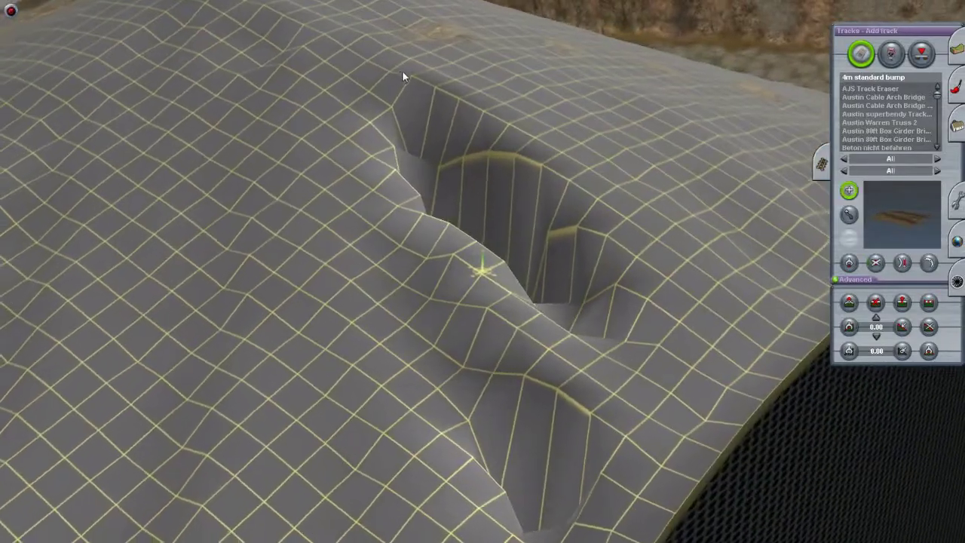
{"action": "mouse_move", "coordinate": [436, 157]}
{"action": "right_mouse_down"}
{"action": "mouse_move", "coordinate": [507, 390]}
{"action": "mouse_move", "coordinate": [504, 412]}
{"action": "mouse_move", "coordinate": [514, 362]}
{"action": "right_mouse_up"}
{"action": "key", "text": "h"}
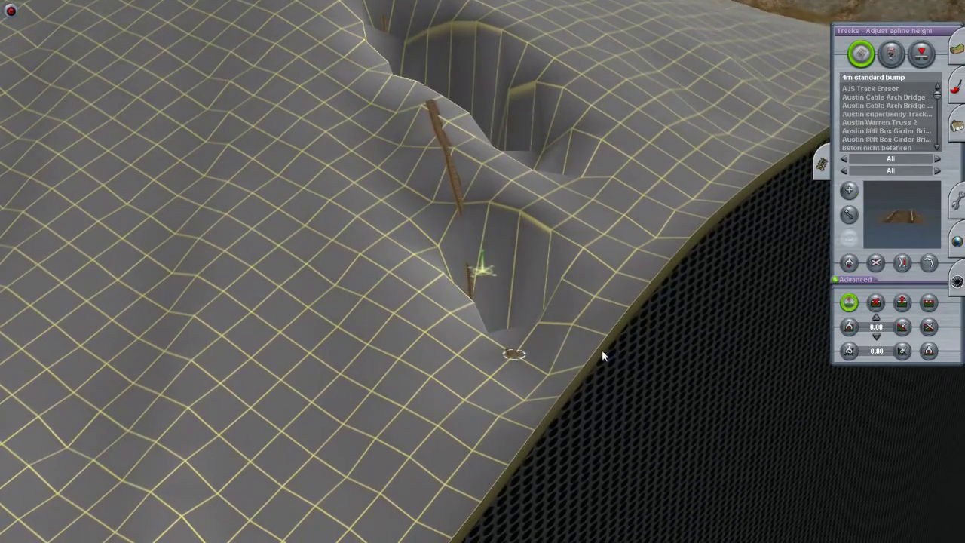
{"action": "right_click_drag", "start_coordinate": [605, 356], "coordinate": [521, 160]}
{"action": "key", "text": "i"}
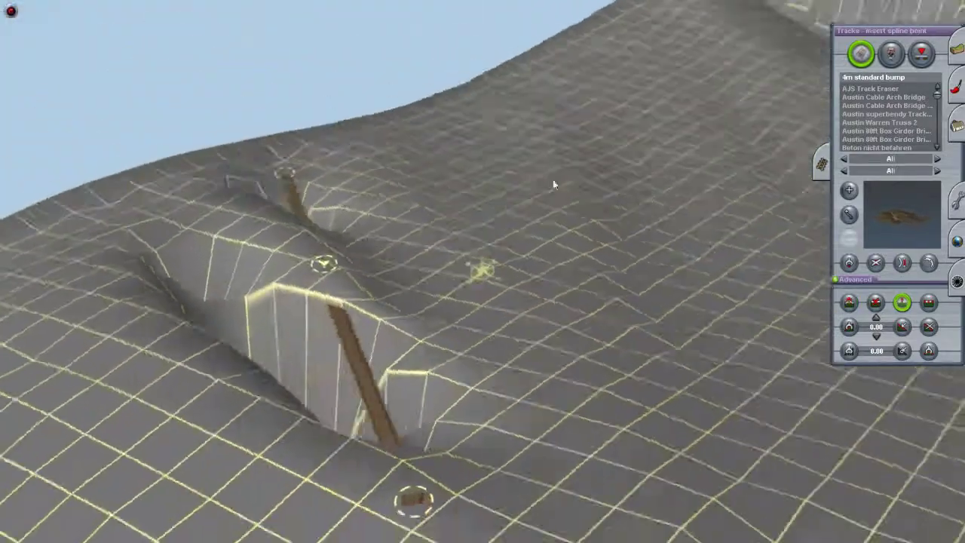
{"action": "left_click", "coordinate": [848, 302]}
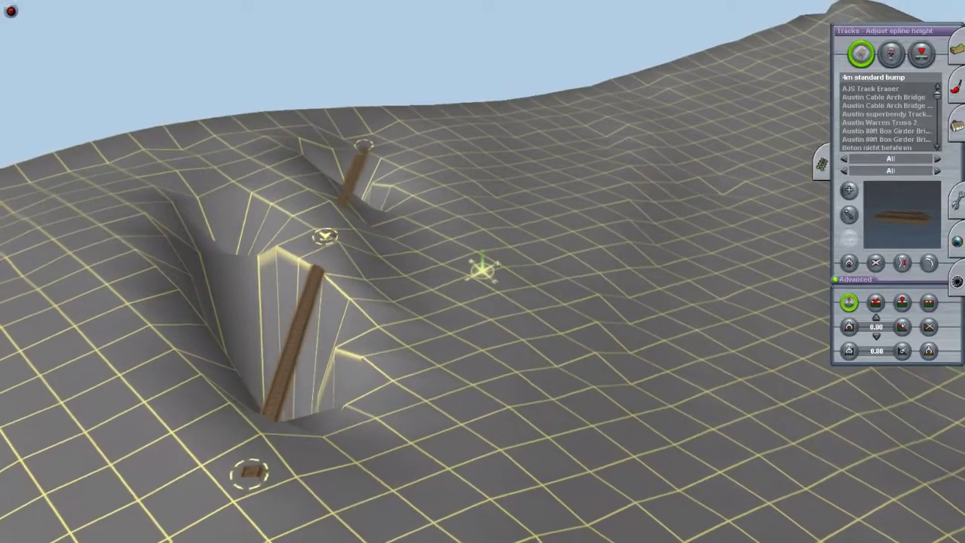
{"action": "left_click_drag", "start_coordinate": [325, 236], "coordinate": [589, 224]}
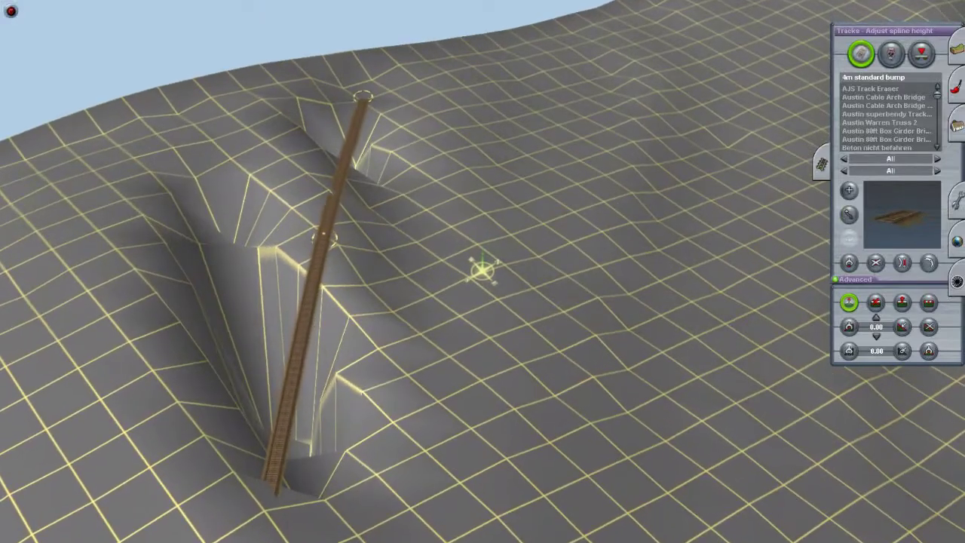
{"action": "left_click_drag", "start_coordinate": [322, 239], "coordinate": [322, 250]}
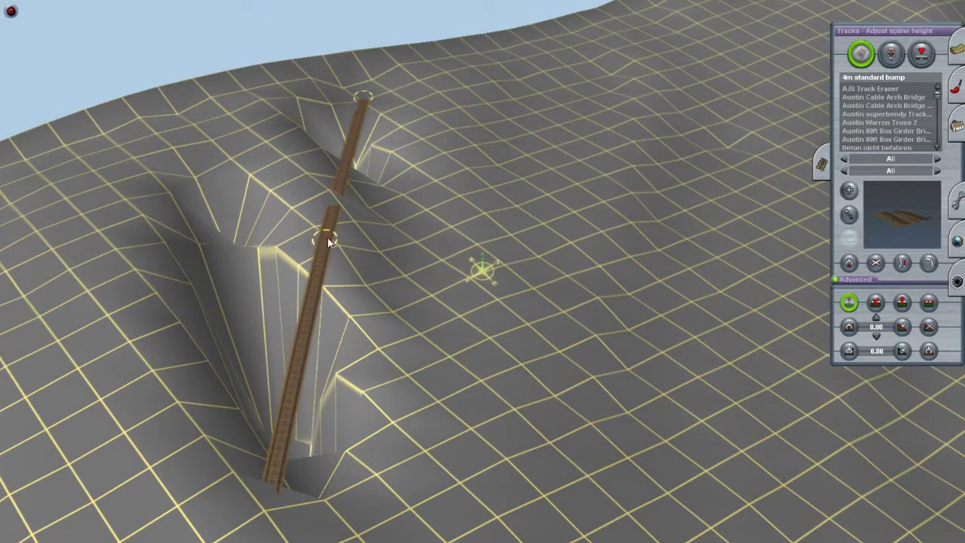
{"action": "left_click", "coordinate": [848, 214]}
{"action": "left_click_drag", "start_coordinate": [322, 253], "coordinate": [250, 241]}
{"action": "right_click_drag", "start_coordinate": [249, 241], "coordinate": [919, 303]}
Step: Flatten the terrain along the track to fill the cutting, then delete the track
{"action": "left_click", "coordinate": [929, 302]}
{"action": "left_click", "coordinate": [823, 409]}
{"action": "right_click_drag", "start_coordinate": [706, 212], "coordinate": [508, 275]}
{"action": "left_click", "coordinate": [874, 261]}
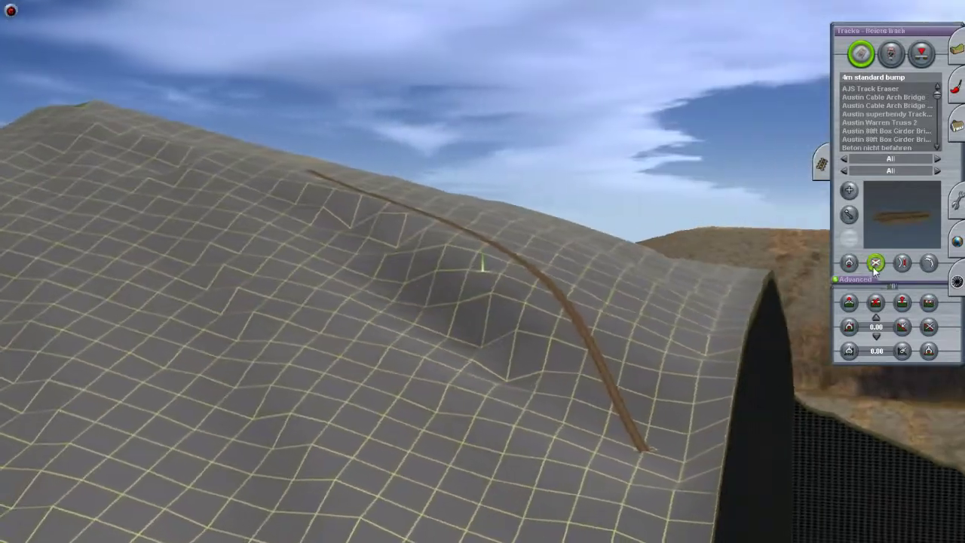
{"action": "left_click", "coordinate": [595, 324]}
{"action": "mouse_move", "coordinate": [501, 266]}
{"action": "right_mouse_down"}
{"action": "mouse_move", "coordinate": [460, 287]}
{"action": "mouse_move", "coordinate": [468, 284]}
{"action": "mouse_move", "coordinate": [465, 308]}
{"action": "mouse_move", "coordinate": [491, 354]}
{"action": "mouse_move", "coordinate": [569, 306]}
{"action": "mouse_move", "coordinate": [480, 220]}
{"action": "mouse_move", "coordinate": [502, 209]}
{"action": "mouse_move", "coordinate": [517, 242]}
{"action": "mouse_move", "coordinate": [495, 242]}
{"action": "mouse_move", "coordinate": [478, 189]}
{"action": "mouse_move", "coordinate": [414, 294]}
{"action": "mouse_move", "coordinate": [457, 302]}
{"action": "mouse_move", "coordinate": [355, 230]}
{"action": "mouse_move", "coordinate": [373, 290]}
{"action": "mouse_move", "coordinate": [390, 301]}
{"action": "mouse_move", "coordinate": [396, 370]}
{"action": "mouse_move", "coordinate": [381, 382]}
{"action": "mouse_move", "coordinate": [405, 389]}
{"action": "mouse_move", "coordinate": [492, 255]}
{"action": "mouse_move", "coordinate": [517, 308]}
{"action": "mouse_move", "coordinate": [489, 267]}
{"action": "mouse_move", "coordinate": [497, 264]}
{"action": "right_mouse_up"}
Step: Open the Topology terrain tools panel
{"action": "left_click", "coordinate": [956, 49]}
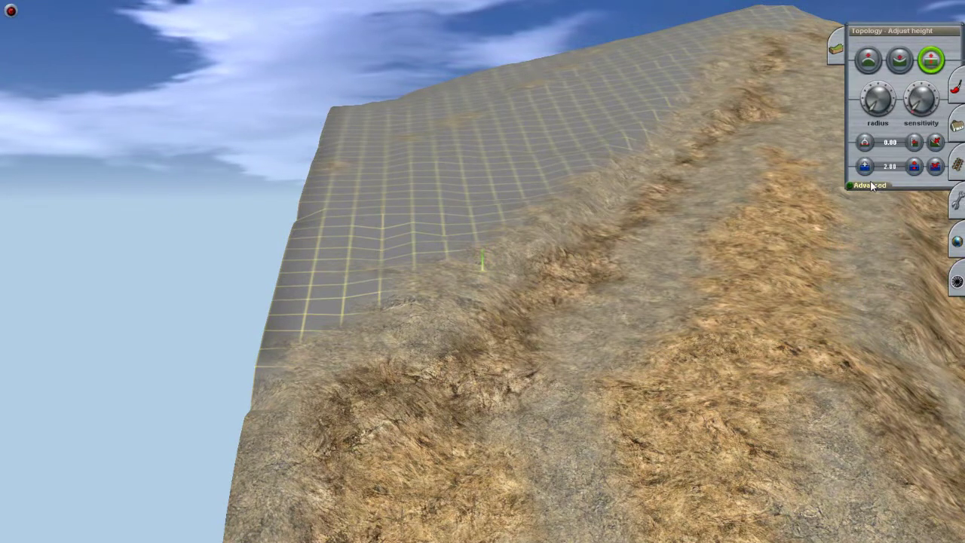
Step: Paint brown dirt streaks and a patch across the gridded slope
{"action": "left_click", "coordinate": [956, 88]}
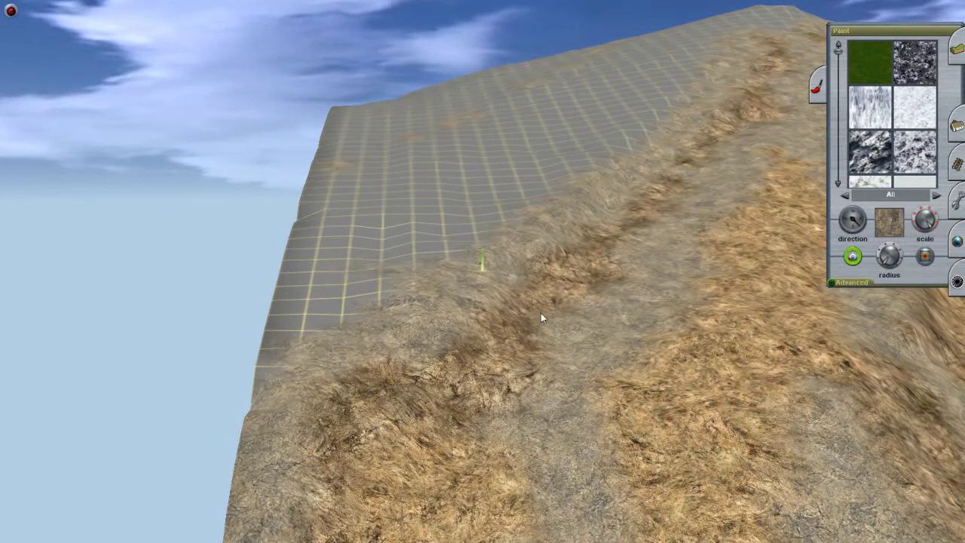
{"action": "mouse_move", "coordinate": [533, 312]}
{"action": "right_mouse_down"}
{"action": "mouse_move", "coordinate": [416, 246]}
{"action": "mouse_move", "coordinate": [459, 274]}
{"action": "mouse_move", "coordinate": [512, 228]}
{"action": "mouse_move", "coordinate": [539, 167]}
{"action": "mouse_move", "coordinate": [532, 254]}
{"action": "mouse_move", "coordinate": [506, 250]}
{"action": "mouse_move", "coordinate": [481, 278]}
{"action": "right_mouse_up"}
{"action": "left_click_drag", "start_coordinate": [480, 278], "coordinate": [403, 296]}
{"action": "mouse_move", "coordinate": [403, 295]}
{"action": "right_mouse_down"}
{"action": "mouse_move", "coordinate": [413, 307]}
{"action": "mouse_move", "coordinate": [451, 282]}
{"action": "mouse_move", "coordinate": [467, 256]}
{"action": "mouse_move", "coordinate": [474, 273]}
{"action": "mouse_move", "coordinate": [461, 271]}
{"action": "mouse_move", "coordinate": [425, 225]}
{"action": "mouse_move", "coordinate": [477, 192]}
{"action": "mouse_move", "coordinate": [476, 234]}
{"action": "mouse_move", "coordinate": [492, 240]}
{"action": "mouse_move", "coordinate": [473, 285]}
{"action": "mouse_move", "coordinate": [427, 308]}
{"action": "mouse_move", "coordinate": [408, 305]}
{"action": "mouse_move", "coordinate": [431, 325]}
{"action": "mouse_move", "coordinate": [509, 306]}
{"action": "mouse_move", "coordinate": [491, 271]}
{"action": "mouse_move", "coordinate": [510, 296]}
{"action": "mouse_move", "coordinate": [549, 274]}
{"action": "right_mouse_up"}
{"action": "mouse_move", "coordinate": [549, 274]}
{"action": "left_mouse_down"}
{"action": "mouse_move", "coordinate": [658, 208]}
{"action": "mouse_move", "coordinate": [702, 167]}
{"action": "mouse_move", "coordinate": [631, 259]}
{"action": "mouse_move", "coordinate": [485, 351]}
{"action": "left_mouse_up"}
{"action": "mouse_move", "coordinate": [485, 352]}
{"action": "right_mouse_down"}
{"action": "mouse_move", "coordinate": [441, 377]}
{"action": "mouse_move", "coordinate": [427, 286]}
{"action": "mouse_move", "coordinate": [479, 288]}
{"action": "mouse_move", "coordinate": [458, 248]}
{"action": "right_mouse_up"}
{"action": "mouse_move", "coordinate": [459, 248]}
{"action": "left_mouse_down"}
{"action": "mouse_move", "coordinate": [493, 220]}
{"action": "mouse_move", "coordinate": [488, 211]}
{"action": "mouse_move", "coordinate": [529, 238]}
{"action": "left_mouse_up"}
{"action": "mouse_move", "coordinate": [529, 238]}
{"action": "right_mouse_down"}
{"action": "mouse_move", "coordinate": [452, 286]}
{"action": "mouse_move", "coordinate": [511, 327]}
{"action": "mouse_move", "coordinate": [613, 344]}
{"action": "mouse_move", "coordinate": [500, 294]}
{"action": "right_mouse_up"}
Step: Paint dry grass along the grid edge and down across the bare slope
{"action": "mouse_move", "coordinate": [500, 294]}
{"action": "left_mouse_down"}
{"action": "mouse_move", "coordinate": [489, 242]}
{"action": "mouse_move", "coordinate": [501, 213]}
{"action": "mouse_move", "coordinate": [478, 242]}
{"action": "mouse_move", "coordinate": [573, 95]}
{"action": "mouse_move", "coordinate": [476, 265]}
{"action": "mouse_move", "coordinate": [477, 306]}
{"action": "mouse_move", "coordinate": [439, 368]}
{"action": "left_mouse_up"}
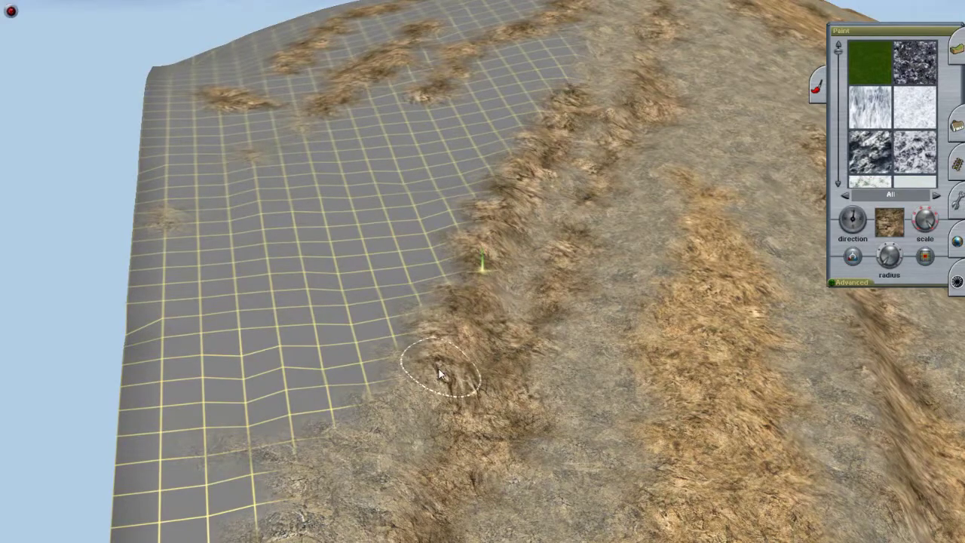
{"action": "mouse_move", "coordinate": [438, 369]}
{"action": "right_mouse_down"}
{"action": "mouse_move", "coordinate": [430, 387]}
{"action": "mouse_move", "coordinate": [452, 261]}
{"action": "mouse_move", "coordinate": [508, 198]}
{"action": "mouse_move", "coordinate": [470, 226]}
{"action": "mouse_move", "coordinate": [501, 216]}
{"action": "mouse_move", "coordinate": [504, 252]}
{"action": "mouse_move", "coordinate": [470, 289]}
{"action": "right_mouse_up"}
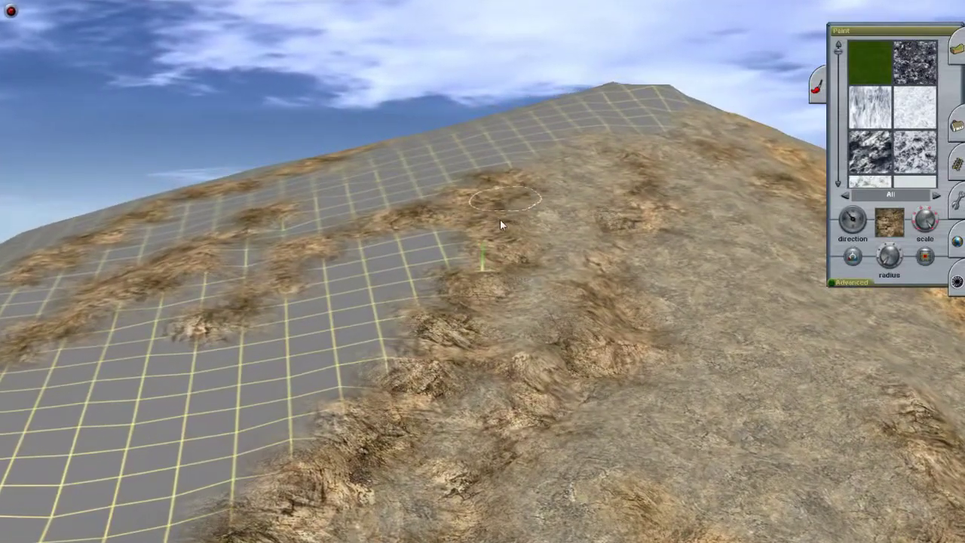
{"action": "mouse_move", "coordinate": [499, 219]}
{"action": "right_mouse_down"}
{"action": "mouse_move", "coordinate": [488, 288]}
{"action": "mouse_move", "coordinate": [447, 276]}
{"action": "mouse_move", "coordinate": [478, 319]}
{"action": "mouse_move", "coordinate": [482, 209]}
{"action": "mouse_move", "coordinate": [493, 218]}
{"action": "mouse_move", "coordinate": [459, 221]}
{"action": "mouse_move", "coordinate": [432, 263]}
{"action": "mouse_move", "coordinate": [493, 231]}
{"action": "mouse_move", "coordinate": [564, 340]}
{"action": "mouse_move", "coordinate": [465, 280]}
{"action": "mouse_move", "coordinate": [445, 219]}
{"action": "mouse_move", "coordinate": [414, 268]}
{"action": "mouse_move", "coordinate": [520, 252]}
{"action": "mouse_move", "coordinate": [442, 269]}
{"action": "mouse_move", "coordinate": [491, 263]}
{"action": "mouse_move", "coordinate": [515, 241]}
{"action": "mouse_move", "coordinate": [507, 234]}
{"action": "mouse_move", "coordinate": [492, 247]}
{"action": "mouse_move", "coordinate": [435, 338]}
{"action": "mouse_move", "coordinate": [462, 272]}
{"action": "mouse_move", "coordinate": [431, 300]}
{"action": "mouse_move", "coordinate": [532, 389]}
{"action": "mouse_move", "coordinate": [513, 372]}
{"action": "mouse_move", "coordinate": [489, 289]}
{"action": "mouse_move", "coordinate": [455, 276]}
{"action": "right_mouse_up"}
{"action": "mouse_move", "coordinate": [455, 277]}
{"action": "left_mouse_down"}
{"action": "mouse_move", "coordinate": [501, 262]}
{"action": "mouse_move", "coordinate": [508, 231]}
{"action": "left_mouse_up"}
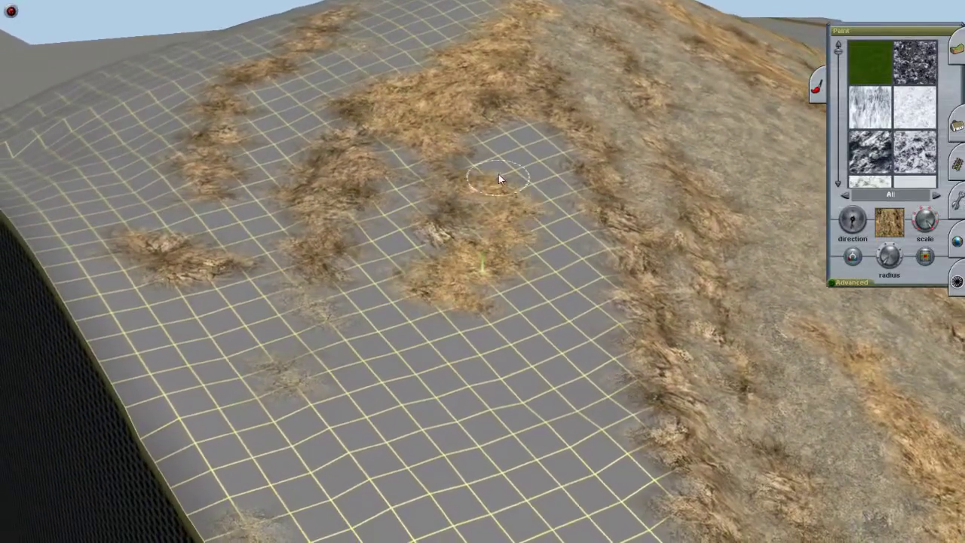
{"action": "mouse_move", "coordinate": [511, 194]}
{"action": "right_mouse_down"}
{"action": "mouse_move", "coordinate": [469, 334]}
{"action": "mouse_move", "coordinate": [458, 276]}
{"action": "mouse_move", "coordinate": [508, 332]}
{"action": "right_mouse_up"}
{"action": "left_click_drag", "start_coordinate": [508, 331], "coordinate": [517, 198]}
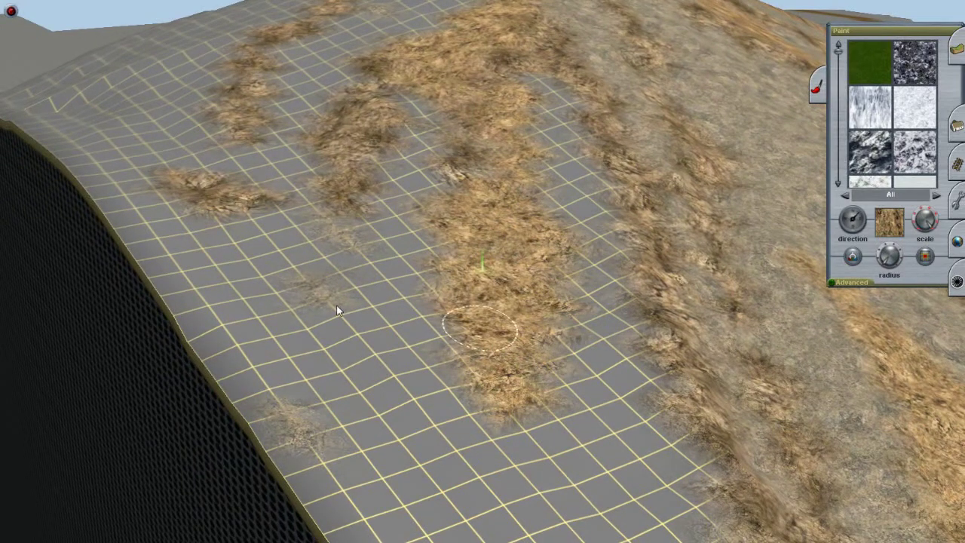
{"action": "mouse_move", "coordinate": [431, 349]}
{"action": "left_mouse_down"}
{"action": "mouse_move", "coordinate": [469, 398]}
{"action": "mouse_move", "coordinate": [424, 321]}
{"action": "mouse_move", "coordinate": [451, 229]}
{"action": "mouse_move", "coordinate": [415, 312]}
{"action": "mouse_move", "coordinate": [491, 426]}
{"action": "mouse_move", "coordinate": [579, 505]}
{"action": "mouse_move", "coordinate": [539, 392]}
{"action": "mouse_move", "coordinate": [577, 470]}
{"action": "mouse_move", "coordinate": [503, 300]}
{"action": "left_mouse_up"}
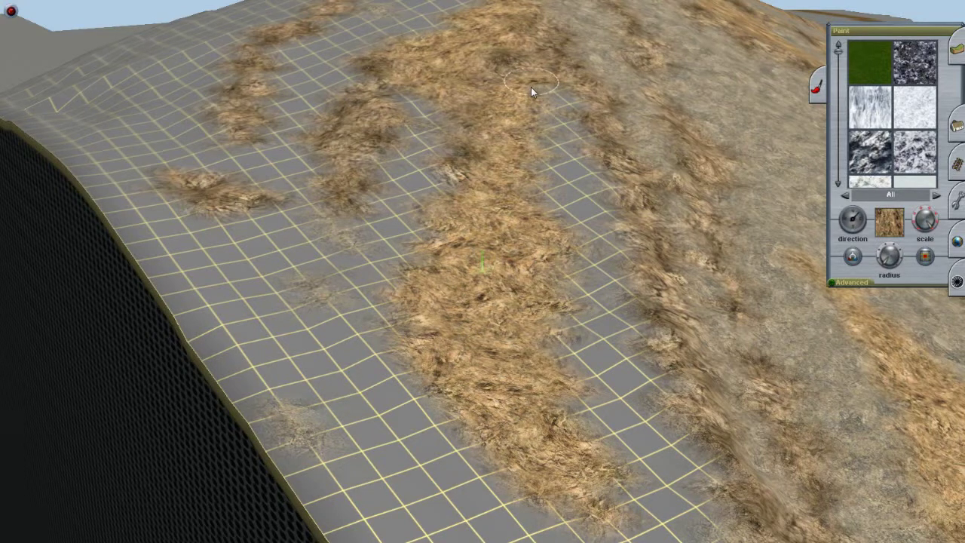
{"action": "mouse_move", "coordinate": [456, 385]}
{"action": "right_mouse_down"}
{"action": "mouse_move", "coordinate": [551, 308]}
{"action": "mouse_move", "coordinate": [441, 355]}
{"action": "mouse_move", "coordinate": [527, 418]}
{"action": "mouse_move", "coordinate": [484, 369]}
{"action": "right_mouse_up"}
{"action": "mouse_move", "coordinate": [485, 365]}
{"action": "left_mouse_down"}
{"action": "mouse_move", "coordinate": [557, 424]}
{"action": "mouse_move", "coordinate": [577, 397]}
{"action": "mouse_move", "coordinate": [537, 348]}
{"action": "mouse_move", "coordinate": [600, 421]}
{"action": "mouse_move", "coordinate": [620, 492]}
{"action": "mouse_move", "coordinate": [581, 482]}
{"action": "mouse_move", "coordinate": [489, 379]}
{"action": "left_mouse_up"}
Step: Paint dark dirt from the slope edge downward and re-enable texture painting
{"action": "mouse_move", "coordinate": [489, 378]}
{"action": "right_mouse_down"}
{"action": "mouse_move", "coordinate": [548, 382]}
{"action": "mouse_move", "coordinate": [605, 310]}
{"action": "mouse_move", "coordinate": [663, 316]}
{"action": "right_mouse_up"}
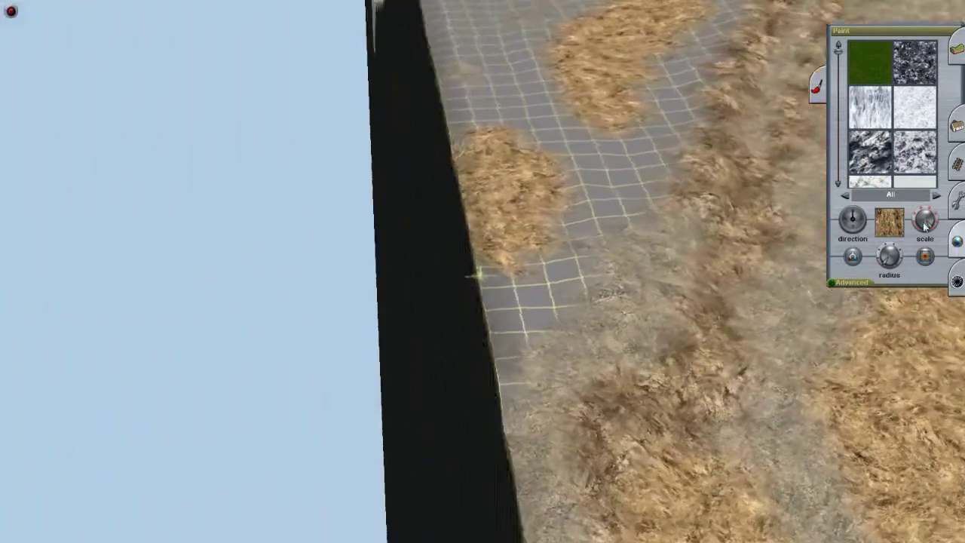
{"action": "mouse_move", "coordinate": [653, 387]}
{"action": "right_mouse_down"}
{"action": "mouse_move", "coordinate": [450, 220]}
{"action": "mouse_move", "coordinate": [460, 222]}
{"action": "mouse_move", "coordinate": [397, 248]}
{"action": "mouse_move", "coordinate": [426, 278]}
{"action": "right_mouse_up"}
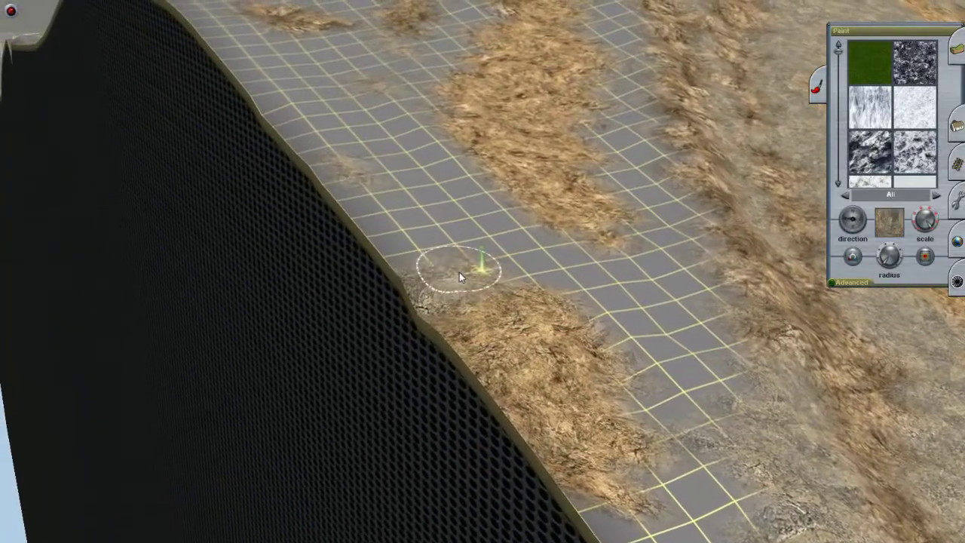
{"action": "mouse_move", "coordinate": [612, 353]}
{"action": "right_mouse_down"}
{"action": "mouse_move", "coordinate": [656, 296]}
{"action": "mouse_move", "coordinate": [611, 372]}
{"action": "mouse_move", "coordinate": [308, 196]}
{"action": "mouse_move", "coordinate": [450, 287]}
{"action": "mouse_move", "coordinate": [503, 260]}
{"action": "mouse_move", "coordinate": [467, 248]}
{"action": "right_mouse_up"}
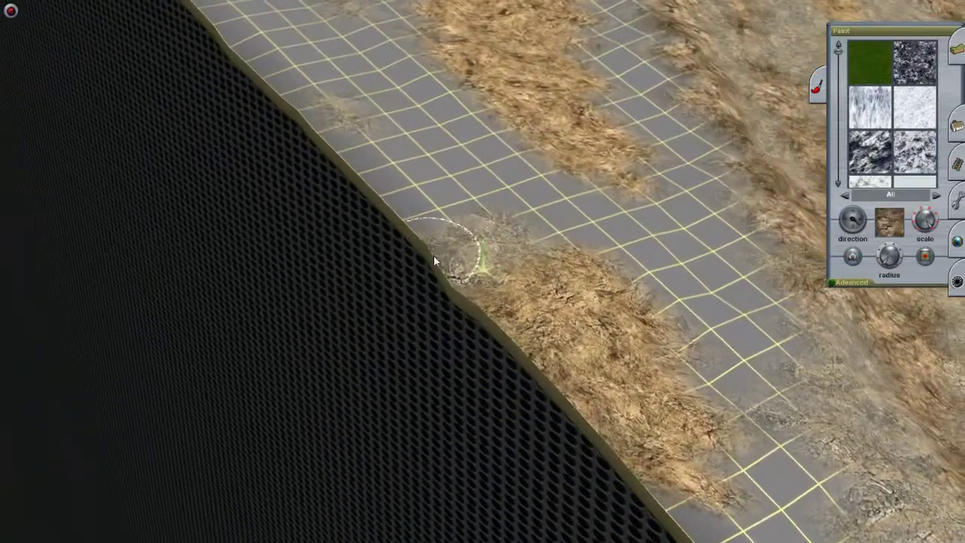
{"action": "mouse_move", "coordinate": [485, 236]}
{"action": "left_mouse_down"}
{"action": "mouse_move", "coordinate": [536, 237]}
{"action": "mouse_move", "coordinate": [612, 285]}
{"action": "mouse_move", "coordinate": [774, 465]}
{"action": "left_mouse_up"}
{"action": "mouse_move", "coordinate": [774, 465]}
{"action": "right_mouse_down"}
{"action": "mouse_move", "coordinate": [776, 455]}
{"action": "mouse_move", "coordinate": [457, 248]}
{"action": "mouse_move", "coordinate": [493, 263]}
{"action": "mouse_move", "coordinate": [486, 274]}
{"action": "right_mouse_up"}
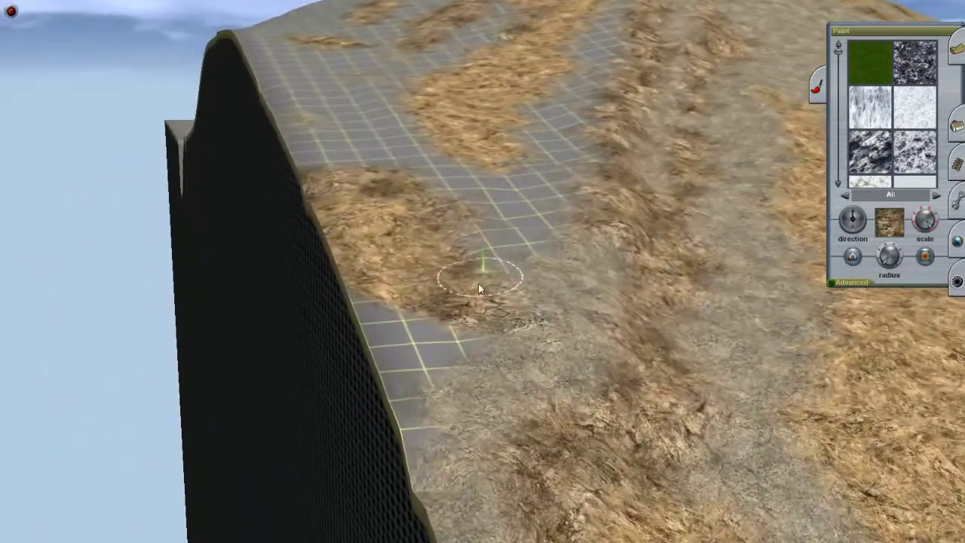
{"action": "left_click", "coordinate": [853, 257]}
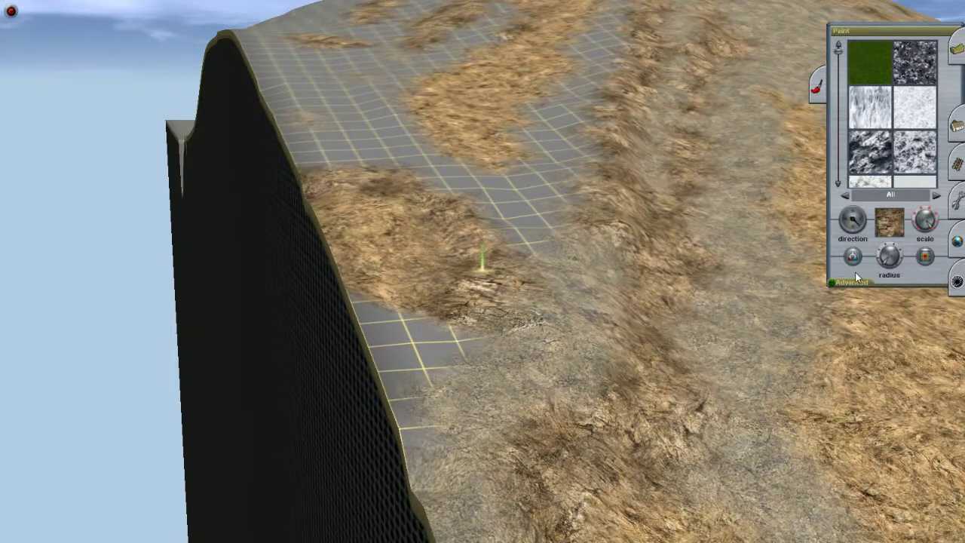
Step: Brush grey rock texture between the dry-grass patches across the hilltop
{"action": "mouse_move", "coordinate": [671, 290]}
{"action": "right_mouse_down"}
{"action": "mouse_move", "coordinate": [561, 353]}
{"action": "mouse_move", "coordinate": [410, 400]}
{"action": "mouse_move", "coordinate": [413, 344]}
{"action": "mouse_move", "coordinate": [475, 260]}
{"action": "mouse_move", "coordinate": [491, 262]}
{"action": "mouse_move", "coordinate": [474, 263]}
{"action": "mouse_move", "coordinate": [475, 223]}
{"action": "mouse_move", "coordinate": [479, 259]}
{"action": "mouse_move", "coordinate": [517, 284]}
{"action": "mouse_move", "coordinate": [491, 265]}
{"action": "mouse_move", "coordinate": [550, 168]}
{"action": "mouse_move", "coordinate": [528, 306]}
{"action": "mouse_move", "coordinate": [471, 248]}
{"action": "mouse_move", "coordinate": [491, 253]}
{"action": "mouse_move", "coordinate": [501, 285]}
{"action": "mouse_move", "coordinate": [493, 241]}
{"action": "mouse_move", "coordinate": [492, 262]}
{"action": "mouse_move", "coordinate": [503, 261]}
{"action": "mouse_move", "coordinate": [477, 247]}
{"action": "mouse_move", "coordinate": [495, 241]}
{"action": "mouse_move", "coordinate": [477, 255]}
{"action": "mouse_move", "coordinate": [492, 250]}
{"action": "mouse_move", "coordinate": [495, 264]}
{"action": "mouse_move", "coordinate": [494, 243]}
{"action": "mouse_move", "coordinate": [483, 282]}
{"action": "mouse_move", "coordinate": [480, 238]}
{"action": "mouse_move", "coordinate": [502, 287]}
{"action": "mouse_move", "coordinate": [480, 239]}
{"action": "mouse_move", "coordinate": [497, 230]}
{"action": "mouse_move", "coordinate": [413, 397]}
{"action": "mouse_move", "coordinate": [460, 241]}
{"action": "mouse_move", "coordinate": [483, 218]}
{"action": "mouse_move", "coordinate": [498, 246]}
{"action": "mouse_move", "coordinate": [498, 197]}
{"action": "mouse_move", "coordinate": [464, 298]}
{"action": "mouse_move", "coordinate": [422, 327]}
{"action": "mouse_move", "coordinate": [463, 272]}
{"action": "mouse_move", "coordinate": [471, 282]}
{"action": "mouse_move", "coordinate": [448, 289]}
{"action": "mouse_move", "coordinate": [453, 300]}
{"action": "mouse_move", "coordinate": [501, 283]}
{"action": "mouse_move", "coordinate": [459, 302]}
{"action": "mouse_move", "coordinate": [470, 309]}
{"action": "mouse_move", "coordinate": [487, 313]}
{"action": "mouse_move", "coordinate": [470, 306]}
{"action": "mouse_move", "coordinate": [459, 247]}
{"action": "mouse_move", "coordinate": [441, 250]}
{"action": "mouse_move", "coordinate": [459, 249]}
{"action": "mouse_move", "coordinate": [516, 202]}
{"action": "mouse_move", "coordinate": [516, 293]}
{"action": "mouse_move", "coordinate": [467, 348]}
{"action": "mouse_move", "coordinate": [495, 228]}
{"action": "mouse_move", "coordinate": [535, 197]}
{"action": "mouse_move", "coordinate": [555, 224]}
{"action": "mouse_move", "coordinate": [494, 230]}
{"action": "mouse_move", "coordinate": [513, 236]}
{"action": "mouse_move", "coordinate": [461, 232]}
{"action": "mouse_move", "coordinate": [410, 277]}
{"action": "mouse_move", "coordinate": [490, 305]}
{"action": "mouse_move", "coordinate": [452, 283]}
{"action": "mouse_move", "coordinate": [436, 287]}
{"action": "mouse_move", "coordinate": [461, 220]}
{"action": "mouse_move", "coordinate": [490, 200]}
{"action": "mouse_move", "coordinate": [445, 324]}
{"action": "mouse_move", "coordinate": [506, 231]}
{"action": "mouse_move", "coordinate": [556, 271]}
{"action": "mouse_move", "coordinate": [482, 279]}
{"action": "mouse_move", "coordinate": [426, 362]}
{"action": "mouse_move", "coordinate": [541, 269]}
{"action": "mouse_move", "coordinate": [471, 241]}
{"action": "mouse_move", "coordinate": [456, 266]}
{"action": "mouse_move", "coordinate": [550, 285]}
{"action": "right_mouse_up"}
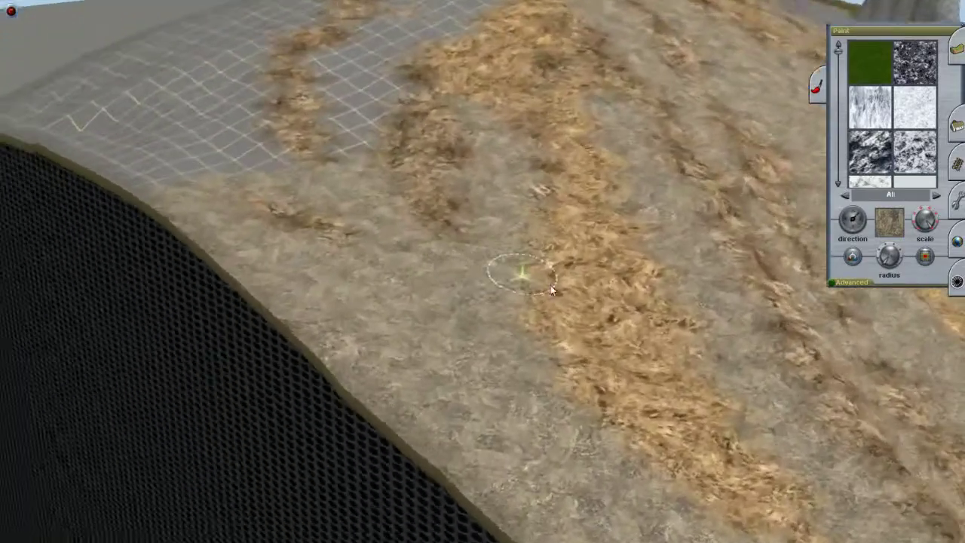
{"action": "mouse_move", "coordinate": [884, 261]}
{"action": "right_mouse_down"}
{"action": "mouse_move", "coordinate": [678, 316]}
{"action": "mouse_move", "coordinate": [538, 334]}
{"action": "mouse_move", "coordinate": [367, 216]}
{"action": "mouse_move", "coordinate": [469, 259]}
{"action": "mouse_move", "coordinate": [463, 215]}
{"action": "mouse_move", "coordinate": [492, 359]}
{"action": "mouse_move", "coordinate": [512, 265]}
{"action": "mouse_move", "coordinate": [443, 328]}
{"action": "mouse_move", "coordinate": [468, 213]}
{"action": "mouse_move", "coordinate": [493, 320]}
{"action": "mouse_move", "coordinate": [583, 346]}
{"action": "mouse_move", "coordinate": [520, 327]}
{"action": "mouse_move", "coordinate": [558, 324]}
{"action": "mouse_move", "coordinate": [582, 306]}
{"action": "mouse_move", "coordinate": [512, 295]}
{"action": "mouse_move", "coordinate": [444, 216]}
{"action": "mouse_move", "coordinate": [459, 216]}
{"action": "mouse_move", "coordinate": [493, 279]}
{"action": "mouse_move", "coordinate": [472, 257]}
{"action": "mouse_move", "coordinate": [483, 276]}
{"action": "mouse_move", "coordinate": [495, 245]}
{"action": "mouse_move", "coordinate": [483, 247]}
{"action": "mouse_move", "coordinate": [502, 274]}
{"action": "mouse_move", "coordinate": [451, 243]}
{"action": "mouse_move", "coordinate": [495, 241]}
{"action": "mouse_move", "coordinate": [491, 267]}
{"action": "mouse_move", "coordinate": [510, 231]}
{"action": "mouse_move", "coordinate": [490, 300]}
{"action": "mouse_move", "coordinate": [544, 244]}
{"action": "mouse_move", "coordinate": [509, 257]}
{"action": "mouse_move", "coordinate": [446, 245]}
{"action": "mouse_move", "coordinate": [537, 230]}
{"action": "mouse_move", "coordinate": [484, 318]}
{"action": "mouse_move", "coordinate": [493, 317]}
{"action": "mouse_move", "coordinate": [518, 256]}
{"action": "mouse_move", "coordinate": [467, 226]}
{"action": "mouse_move", "coordinate": [513, 279]}
{"action": "mouse_move", "coordinate": [489, 295]}
{"action": "mouse_move", "coordinate": [425, 250]}
{"action": "mouse_move", "coordinate": [426, 276]}
{"action": "mouse_move", "coordinate": [454, 263]}
{"action": "mouse_move", "coordinate": [526, 301]}
{"action": "right_mouse_up"}
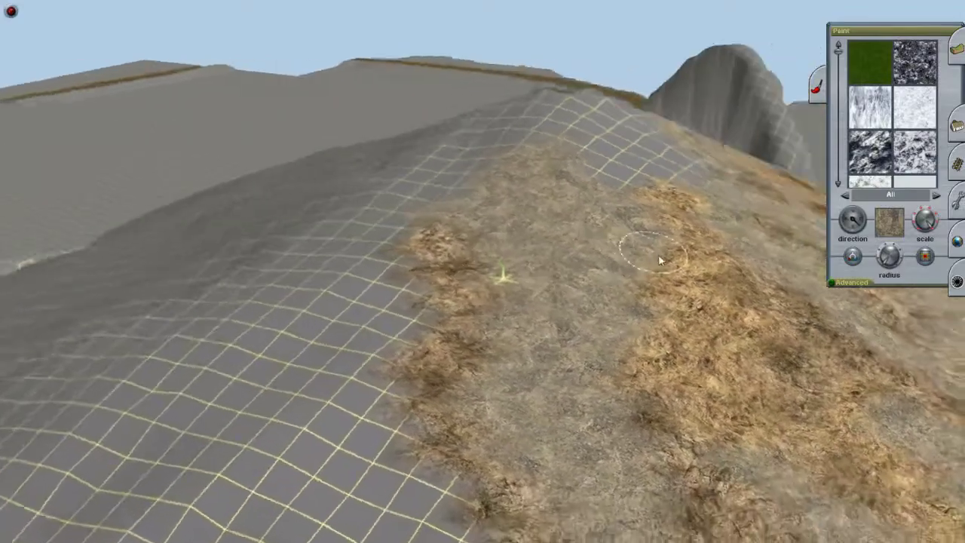
{"action": "key", "text": "Left"}
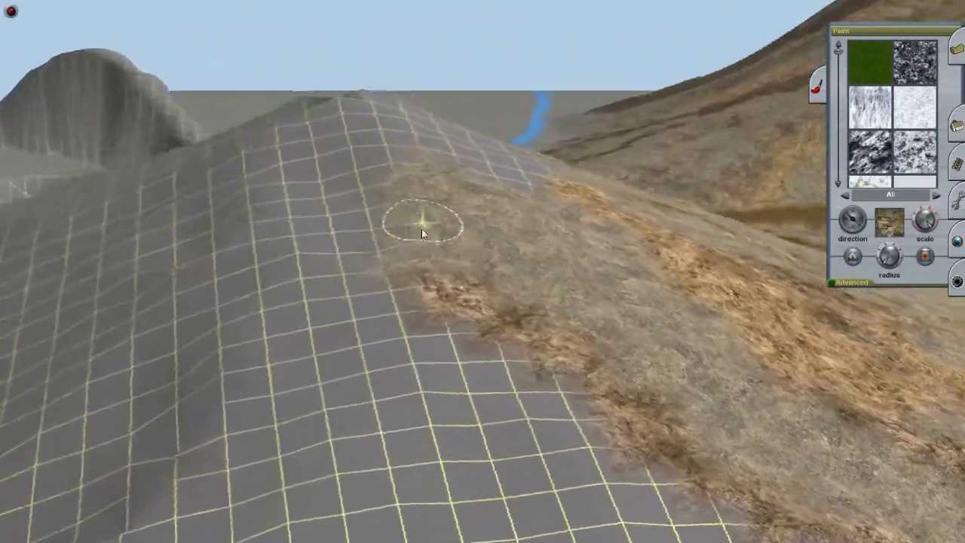
Step: Paint brown rock strokes along the ridge and the edge of the gridded slope
{"action": "mouse_move", "coordinate": [457, 252]}
{"action": "left_mouse_down"}
{"action": "mouse_move", "coordinate": [435, 231]}
{"action": "mouse_move", "coordinate": [450, 228]}
{"action": "mouse_move", "coordinate": [512, 312]}
{"action": "mouse_move", "coordinate": [521, 305]}
{"action": "left_mouse_up"}
{"action": "key", "text": "Right"}
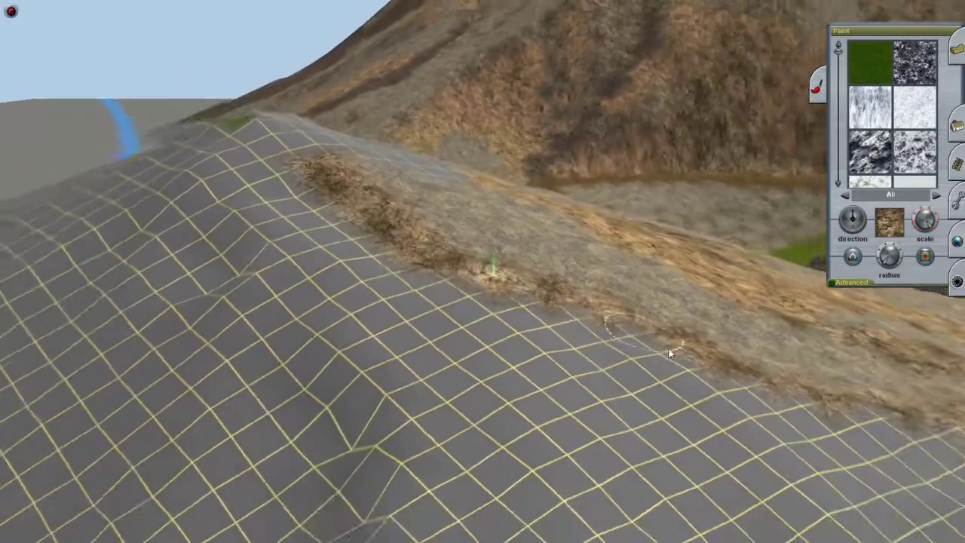
{"action": "key", "text": "Right"}
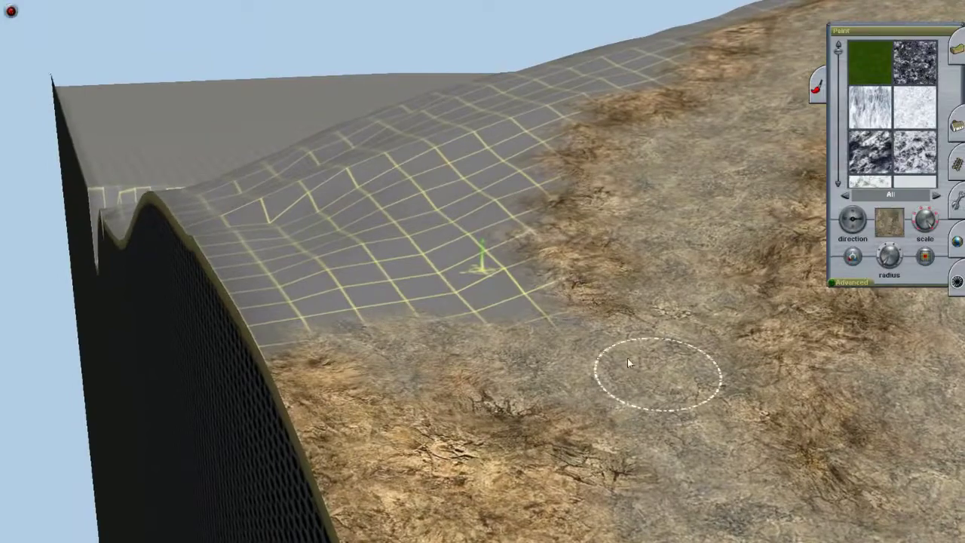
{"action": "scroll", "coordinate": [422, 248], "scroll_direction": "up", "scroll_amount": 3}
{"action": "mouse_move", "coordinate": [461, 260]}
{"action": "left_mouse_down"}
{"action": "mouse_move", "coordinate": [409, 265]}
{"action": "mouse_move", "coordinate": [514, 276]}
{"action": "mouse_move", "coordinate": [517, 294]}
{"action": "mouse_move", "coordinate": [471, 311]}
{"action": "mouse_move", "coordinate": [437, 253]}
{"action": "mouse_move", "coordinate": [498, 335]}
{"action": "mouse_move", "coordinate": [563, 343]}
{"action": "mouse_move", "coordinate": [575, 300]}
{"action": "mouse_move", "coordinate": [612, 284]}
{"action": "mouse_move", "coordinate": [534, 269]}
{"action": "mouse_move", "coordinate": [475, 232]}
{"action": "mouse_move", "coordinate": [451, 263]}
{"action": "mouse_move", "coordinate": [501, 241]}
{"action": "mouse_move", "coordinate": [488, 219]}
{"action": "mouse_move", "coordinate": [525, 282]}
{"action": "mouse_move", "coordinate": [487, 232]}
{"action": "mouse_move", "coordinate": [447, 269]}
{"action": "mouse_move", "coordinate": [425, 265]}
{"action": "mouse_move", "coordinate": [516, 246]}
{"action": "left_mouse_up"}
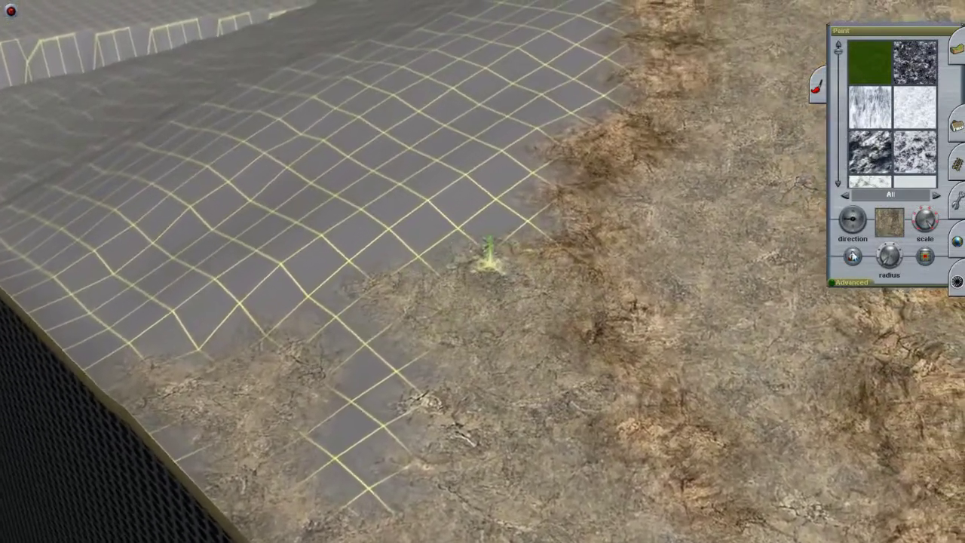
{"action": "mouse_move", "coordinate": [528, 183]}
{"action": "left_mouse_down"}
{"action": "mouse_move", "coordinate": [489, 215]}
{"action": "mouse_move", "coordinate": [532, 231]}
{"action": "mouse_move", "coordinate": [413, 317]}
{"action": "mouse_move", "coordinate": [370, 332]}
{"action": "mouse_move", "coordinate": [380, 299]}
{"action": "mouse_move", "coordinate": [448, 276]}
{"action": "mouse_move", "coordinate": [530, 307]}
{"action": "mouse_move", "coordinate": [528, 296]}
{"action": "mouse_move", "coordinate": [437, 250]}
{"action": "mouse_move", "coordinate": [403, 260]}
{"action": "mouse_move", "coordinate": [423, 282]}
{"action": "mouse_move", "coordinate": [474, 279]}
{"action": "mouse_move", "coordinate": [590, 262]}
{"action": "mouse_move", "coordinate": [587, 242]}
{"action": "mouse_move", "coordinate": [571, 260]}
{"action": "mouse_move", "coordinate": [509, 245]}
{"action": "mouse_move", "coordinate": [504, 238]}
{"action": "mouse_move", "coordinate": [535, 236]}
{"action": "mouse_move", "coordinate": [508, 210]}
{"action": "mouse_move", "coordinate": [510, 308]}
{"action": "mouse_move", "coordinate": [468, 440]}
{"action": "mouse_move", "coordinate": [419, 437]}
{"action": "mouse_move", "coordinate": [460, 391]}
{"action": "mouse_move", "coordinate": [552, 335]}
{"action": "mouse_move", "coordinate": [533, 342]}
{"action": "mouse_move", "coordinate": [521, 325]}
{"action": "mouse_move", "coordinate": [511, 381]}
{"action": "mouse_move", "coordinate": [574, 377]}
{"action": "mouse_move", "coordinate": [589, 463]}
{"action": "mouse_move", "coordinate": [608, 436]}
{"action": "left_mouse_up"}
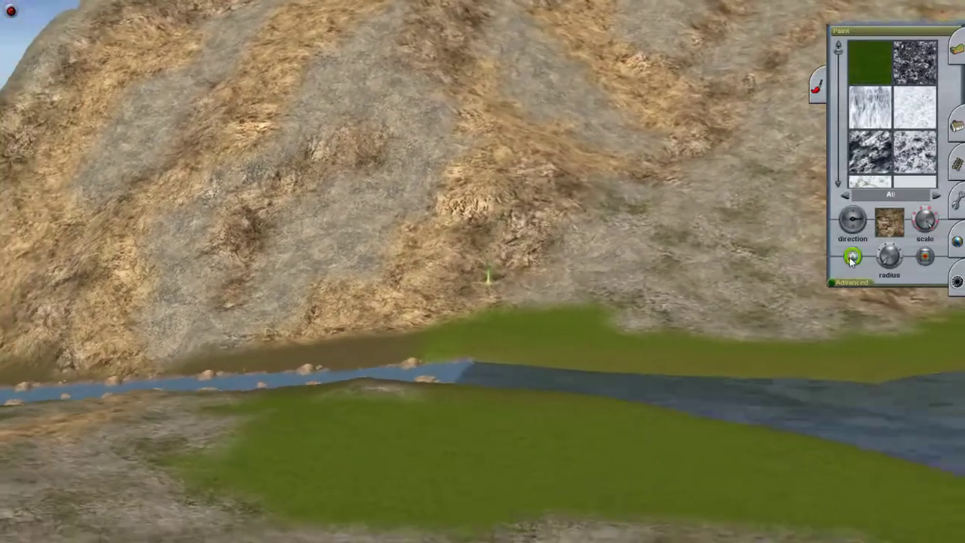
{"action": "scroll", "coordinate": [345, 269], "scroll_direction": "up", "scroll_amount": 5}
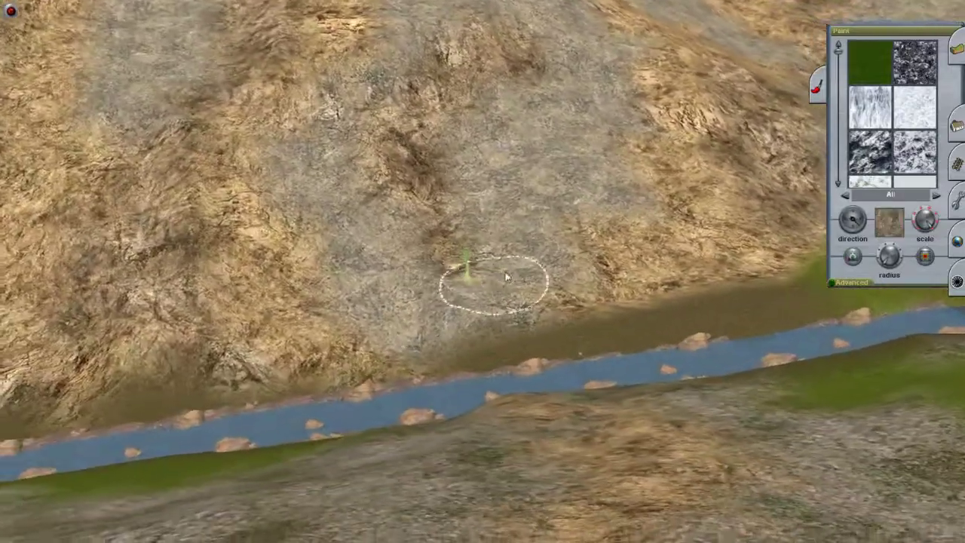
{"action": "scroll", "coordinate": [478, 179], "scroll_direction": "up", "scroll_amount": 5}
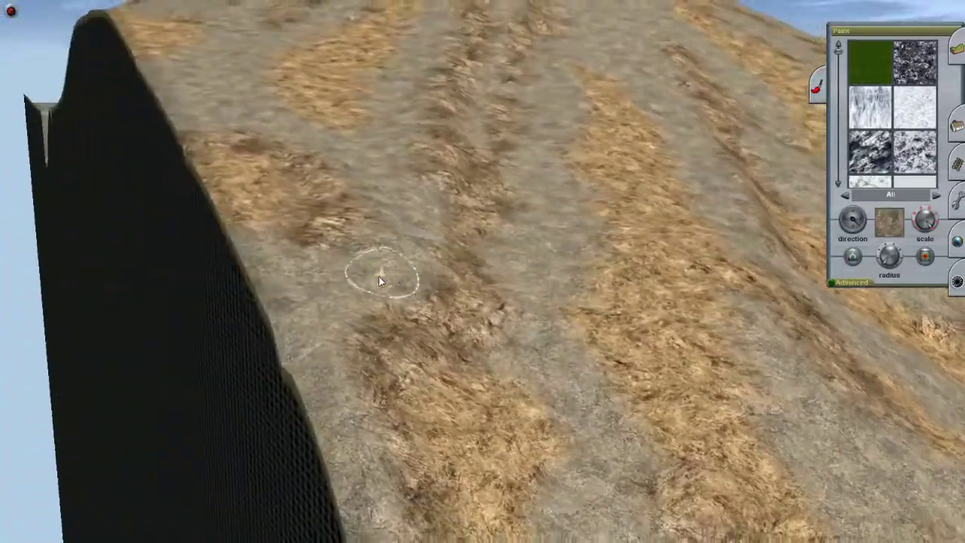
{"action": "mouse_move", "coordinate": [378, 276]}
{"action": "right_mouse_down"}
{"action": "mouse_move", "coordinate": [456, 269]}
{"action": "mouse_move", "coordinate": [444, 215]}
{"action": "right_mouse_up"}
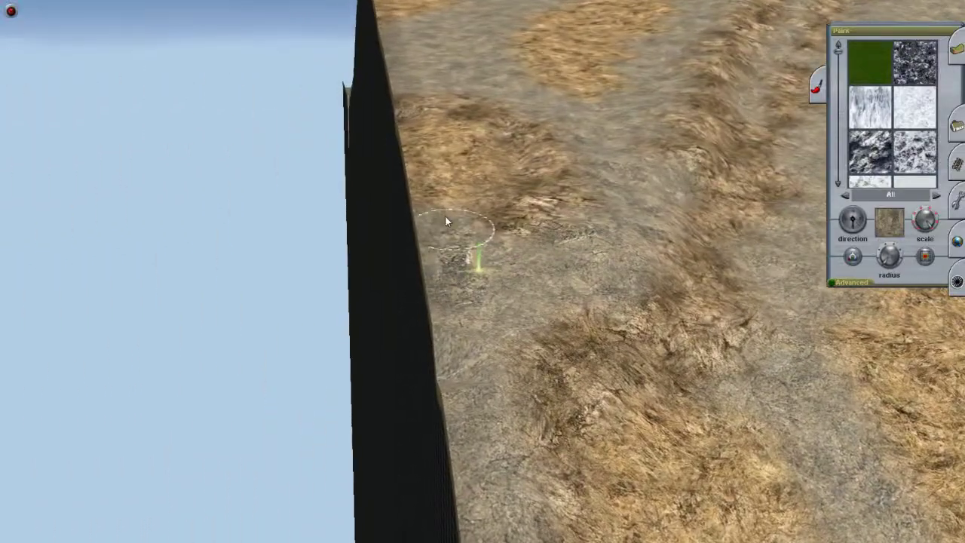
{"action": "scroll", "coordinate": [480, 260], "scroll_direction": "down", "scroll_amount": 5}
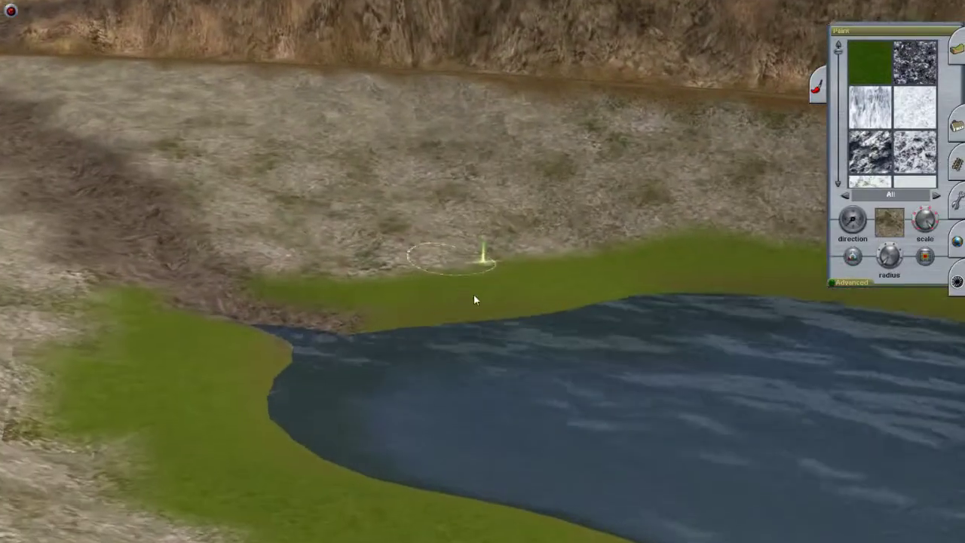
{"action": "mouse_move", "coordinate": [474, 299]}
{"action": "right_mouse_down"}
{"action": "mouse_move", "coordinate": [43, 319]}
{"action": "mouse_move", "coordinate": [150, 200]}
{"action": "mouse_move", "coordinate": [405, 133]}
{"action": "mouse_move", "coordinate": [537, 139]}
{"action": "mouse_move", "coordinate": [565, 162]}
{"action": "mouse_move", "coordinate": [572, 226]}
{"action": "mouse_move", "coordinate": [644, 253]}
{"action": "mouse_move", "coordinate": [626, 331]}
{"action": "mouse_move", "coordinate": [449, 344]}
{"action": "mouse_move", "coordinate": [471, 239]}
{"action": "mouse_move", "coordinate": [379, 243]}
{"action": "mouse_move", "coordinate": [443, 274]}
{"action": "mouse_move", "coordinate": [437, 285]}
{"action": "mouse_move", "coordinate": [477, 288]}
{"action": "mouse_move", "coordinate": [498, 218]}
{"action": "mouse_move", "coordinate": [470, 144]}
{"action": "mouse_move", "coordinate": [457, 155]}
{"action": "mouse_move", "coordinate": [497, 228]}
{"action": "mouse_move", "coordinate": [461, 291]}
{"action": "right_mouse_up"}
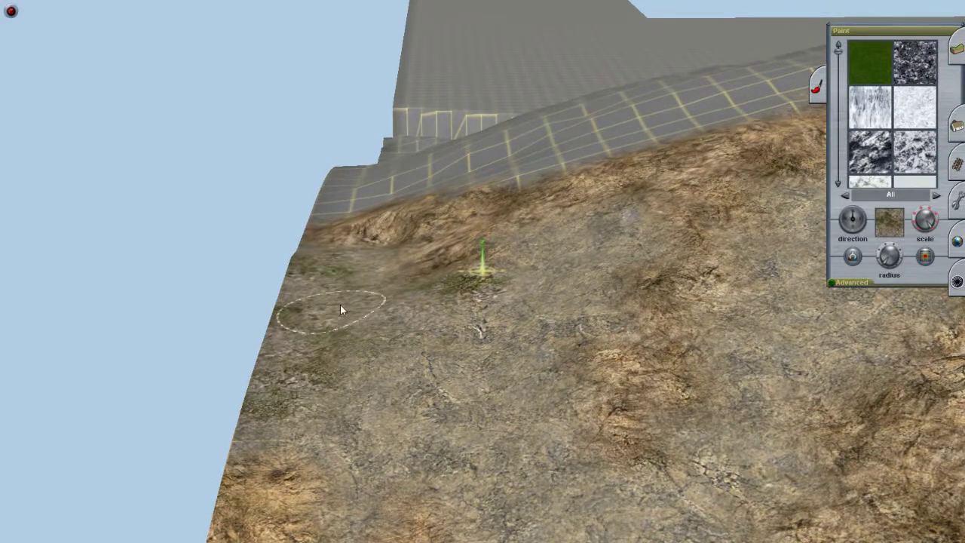
{"action": "right_click_drag", "start_coordinate": [294, 253], "coordinate": [464, 256]}
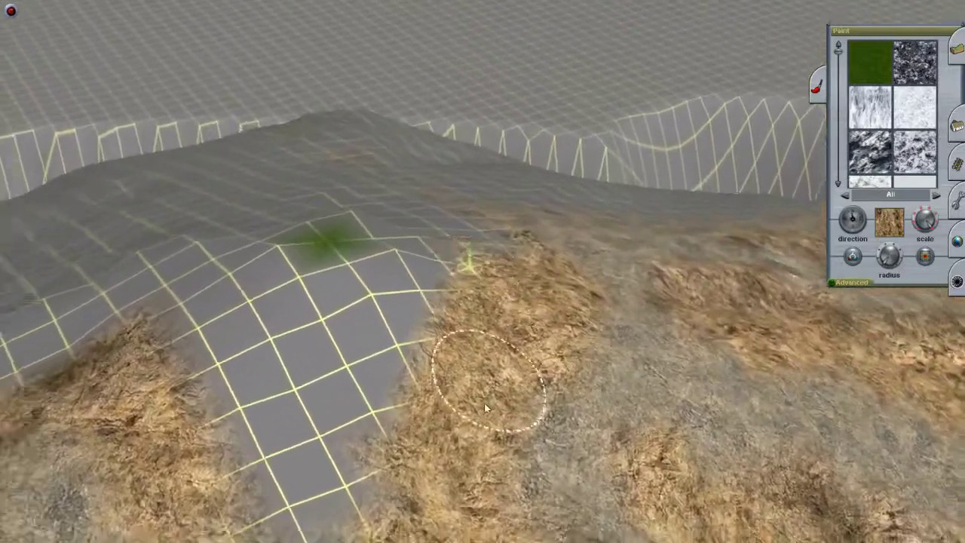
{"action": "mouse_move", "coordinate": [485, 408]}
{"action": "right_mouse_down"}
{"action": "mouse_move", "coordinate": [452, 392]}
{"action": "mouse_move", "coordinate": [431, 327]}
{"action": "mouse_move", "coordinate": [437, 287]}
{"action": "mouse_move", "coordinate": [477, 236]}
{"action": "mouse_move", "coordinate": [549, 224]}
{"action": "mouse_move", "coordinate": [506, 217]}
{"action": "mouse_move", "coordinate": [410, 236]}
{"action": "mouse_move", "coordinate": [408, 299]}
{"action": "mouse_move", "coordinate": [463, 279]}
{"action": "right_mouse_up"}
Step: Select DryGrass 2 and paint it over the green patch up to the bare grid edge
{"action": "scroll", "coordinate": [898, 140], "scroll_direction": "down", "scroll_amount": 1}
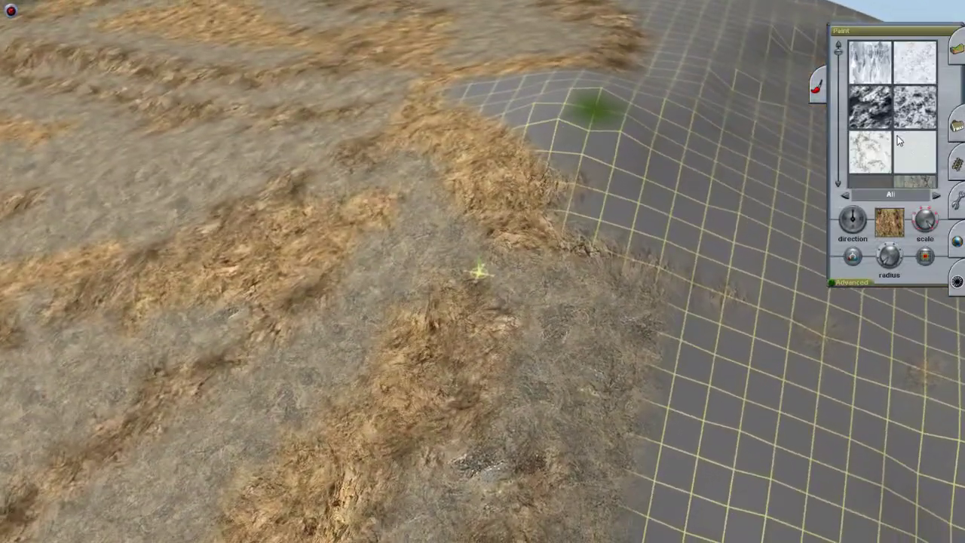
{"action": "scroll", "coordinate": [898, 140], "scroll_direction": "down", "scroll_amount": 6}
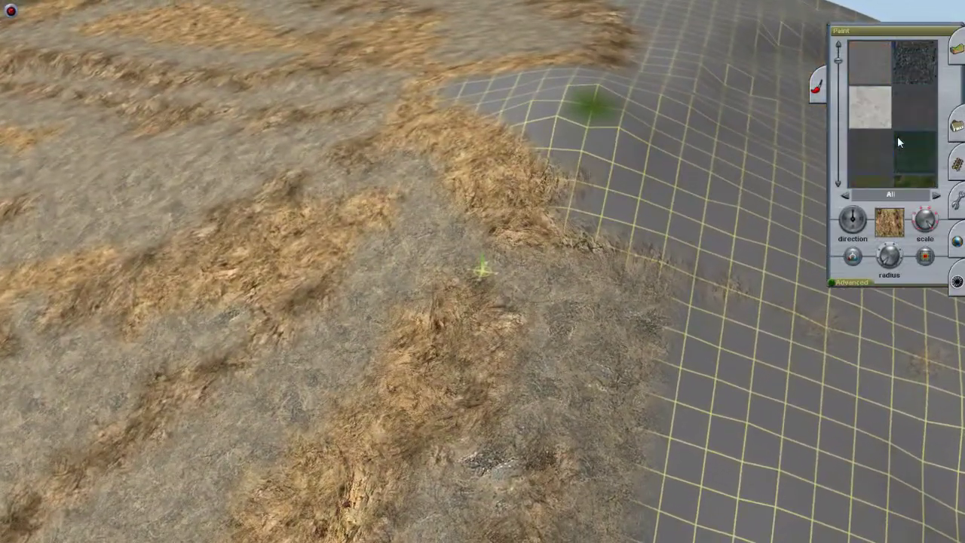
{"action": "scroll", "coordinate": [897, 140], "scroll_direction": "down", "scroll_amount": 2}
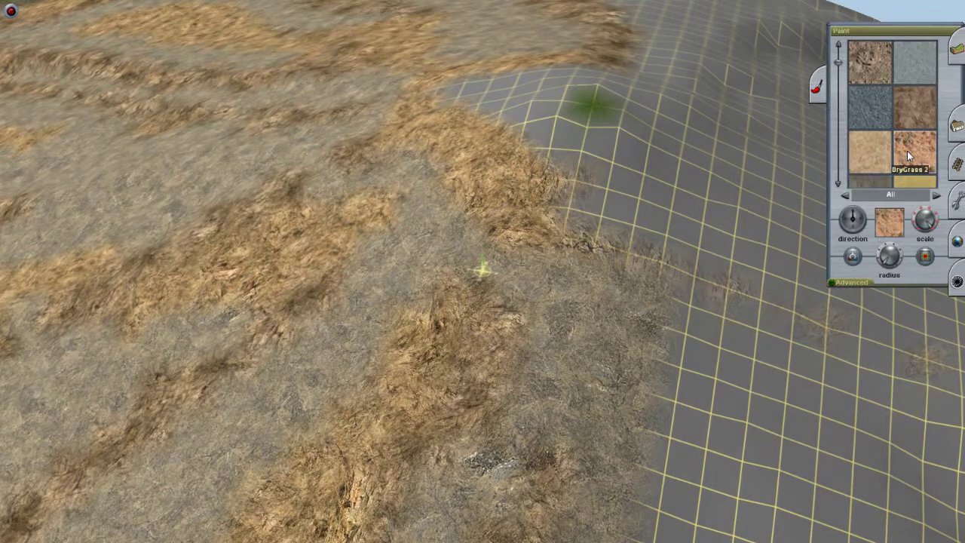
{"action": "mouse_move", "coordinate": [907, 155]}
{"action": "right_mouse_down"}
{"action": "mouse_move", "coordinate": [514, 173]}
{"action": "mouse_move", "coordinate": [466, 224]}
{"action": "mouse_move", "coordinate": [457, 259]}
{"action": "mouse_move", "coordinate": [401, 294]}
{"action": "right_mouse_up"}
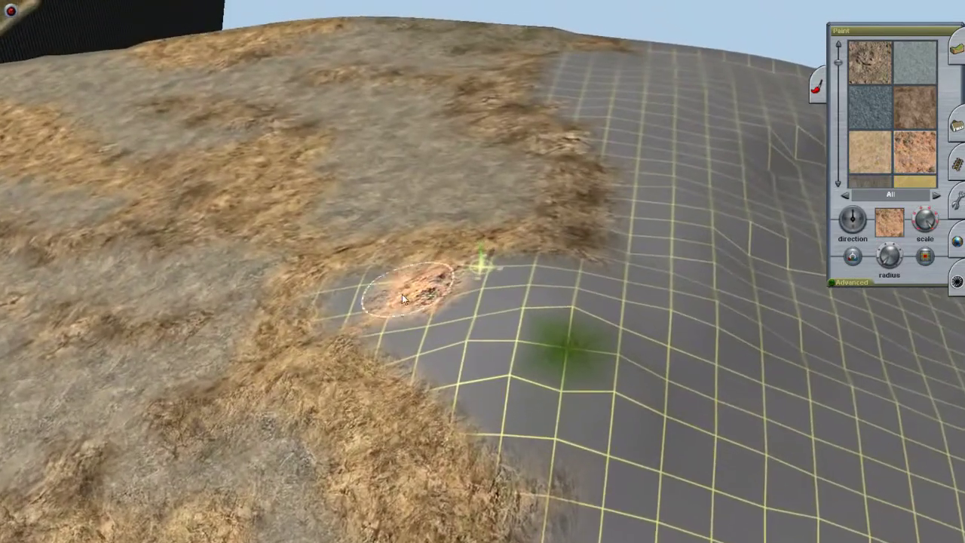
{"action": "mouse_move", "coordinate": [402, 294]}
{"action": "left_mouse_down"}
{"action": "mouse_move", "coordinate": [453, 287]}
{"action": "mouse_move", "coordinate": [452, 269]}
{"action": "mouse_move", "coordinate": [462, 269]}
{"action": "mouse_move", "coordinate": [544, 304]}
{"action": "mouse_move", "coordinate": [554, 318]}
{"action": "mouse_move", "coordinate": [495, 273]}
{"action": "left_mouse_up"}
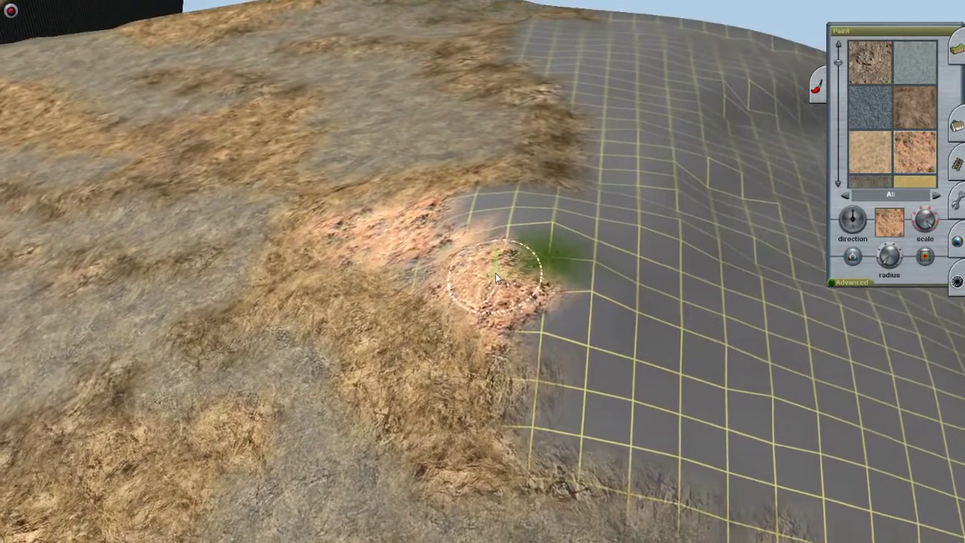
{"action": "mouse_move", "coordinate": [492, 273]}
{"action": "right_mouse_down"}
{"action": "mouse_move", "coordinate": [445, 257]}
{"action": "mouse_move", "coordinate": [527, 253]}
{"action": "mouse_move", "coordinate": [536, 293]}
{"action": "mouse_move", "coordinate": [471, 323]}
{"action": "right_mouse_up"}
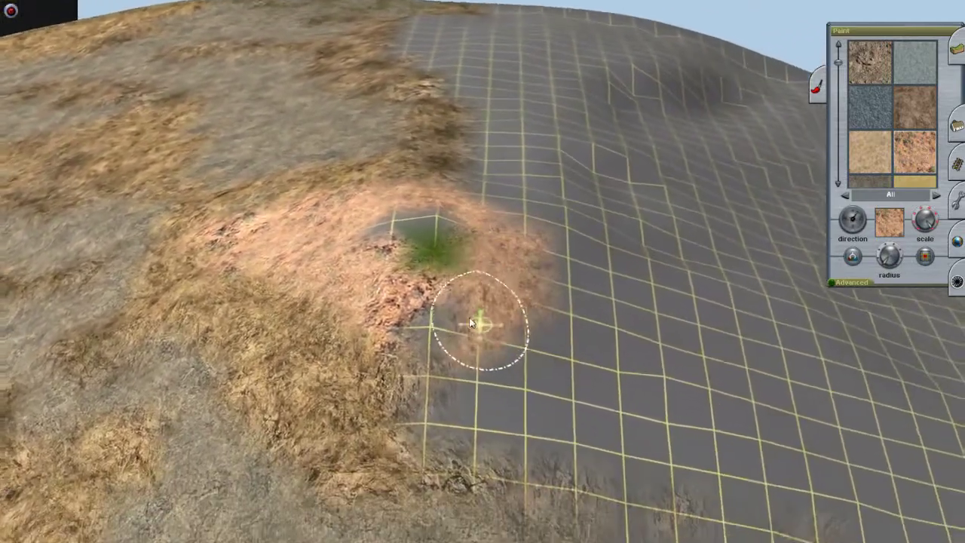
{"action": "mouse_move", "coordinate": [471, 322]}
{"action": "left_mouse_down"}
{"action": "mouse_move", "coordinate": [442, 285]}
{"action": "mouse_move", "coordinate": [490, 217]}
{"action": "mouse_move", "coordinate": [450, 236]}
{"action": "mouse_move", "coordinate": [477, 279]}
{"action": "mouse_move", "coordinate": [468, 290]}
{"action": "mouse_move", "coordinate": [485, 340]}
{"action": "mouse_move", "coordinate": [484, 302]}
{"action": "left_mouse_up"}
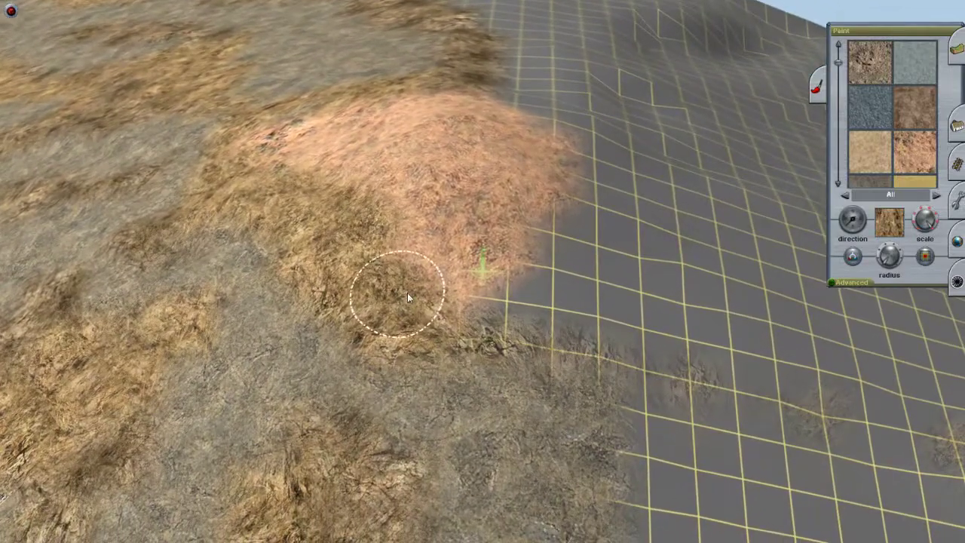
{"action": "mouse_move", "coordinate": [407, 293]}
{"action": "right_mouse_down"}
{"action": "mouse_move", "coordinate": [459, 270]}
{"action": "mouse_move", "coordinate": [450, 228]}
{"action": "mouse_move", "coordinate": [432, 233]}
{"action": "mouse_move", "coordinate": [480, 250]}
{"action": "mouse_move", "coordinate": [536, 251]}
{"action": "mouse_move", "coordinate": [550, 301]}
{"action": "mouse_move", "coordinate": [459, 265]}
{"action": "mouse_move", "coordinate": [500, 240]}
{"action": "mouse_move", "coordinate": [534, 291]}
{"action": "mouse_move", "coordinate": [483, 340]}
{"action": "mouse_move", "coordinate": [434, 273]}
{"action": "mouse_move", "coordinate": [462, 306]}
{"action": "mouse_move", "coordinate": [396, 299]}
{"action": "mouse_move", "coordinate": [558, 260]}
{"action": "mouse_move", "coordinate": [417, 263]}
{"action": "mouse_move", "coordinate": [458, 153]}
{"action": "mouse_move", "coordinate": [462, 243]}
{"action": "mouse_move", "coordinate": [390, 279]}
{"action": "right_mouse_up"}
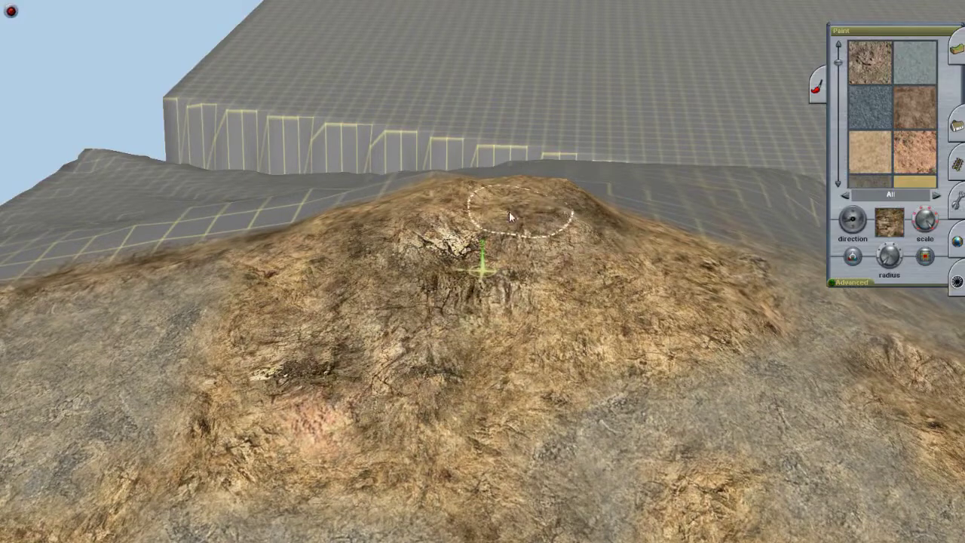
{"action": "mouse_move", "coordinate": [512, 245]}
{"action": "right_mouse_down"}
{"action": "mouse_move", "coordinate": [528, 259]}
{"action": "mouse_move", "coordinate": [502, 273]}
{"action": "mouse_move", "coordinate": [554, 282]}
{"action": "right_mouse_up"}
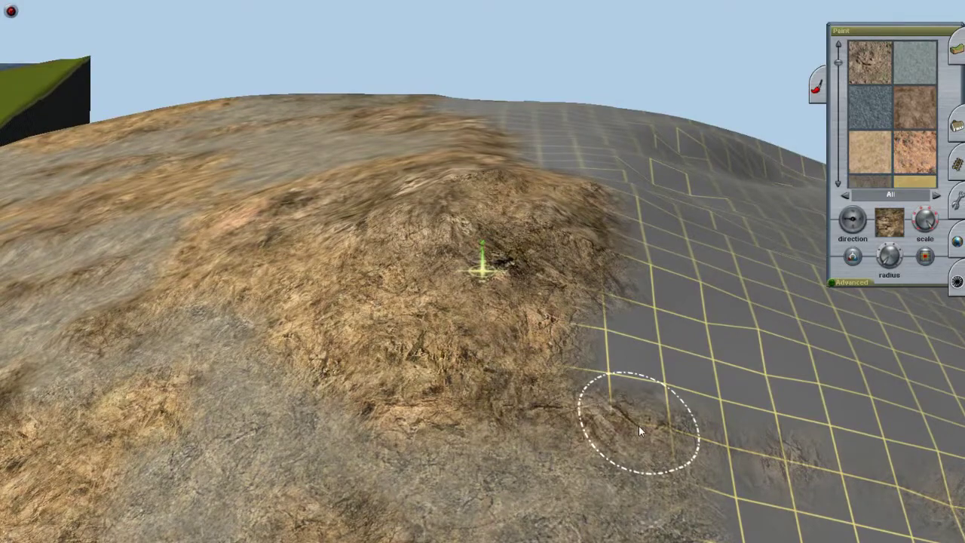
{"action": "mouse_move", "coordinate": [638, 426]}
{"action": "right_mouse_down"}
{"action": "mouse_move", "coordinate": [528, 383]}
{"action": "mouse_move", "coordinate": [442, 317]}
{"action": "mouse_move", "coordinate": [445, 327]}
{"action": "mouse_move", "coordinate": [413, 334]}
{"action": "mouse_move", "coordinate": [409, 324]}
{"action": "mouse_move", "coordinate": [443, 307]}
{"action": "mouse_move", "coordinate": [371, 300]}
{"action": "mouse_move", "coordinate": [388, 296]}
{"action": "mouse_move", "coordinate": [338, 251]}
{"action": "mouse_move", "coordinate": [388, 280]}
{"action": "mouse_move", "coordinate": [513, 310]}
{"action": "mouse_move", "coordinate": [562, 273]}
{"action": "mouse_move", "coordinate": [491, 166]}
{"action": "mouse_move", "coordinate": [465, 173]}
{"action": "mouse_move", "coordinate": [458, 201]}
{"action": "mouse_move", "coordinate": [424, 208]}
{"action": "mouse_move", "coordinate": [425, 241]}
{"action": "mouse_move", "coordinate": [477, 218]}
{"action": "mouse_move", "coordinate": [526, 246]}
{"action": "mouse_move", "coordinate": [538, 268]}
{"action": "mouse_move", "coordinate": [484, 183]}
{"action": "mouse_move", "coordinate": [470, 210]}
{"action": "mouse_move", "coordinate": [475, 225]}
{"action": "mouse_move", "coordinate": [497, 218]}
{"action": "mouse_move", "coordinate": [455, 243]}
{"action": "mouse_move", "coordinate": [368, 261]}
{"action": "mouse_move", "coordinate": [398, 260]}
{"action": "mouse_move", "coordinate": [435, 208]}
{"action": "mouse_move", "coordinate": [483, 220]}
{"action": "mouse_move", "coordinate": [574, 210]}
{"action": "mouse_move", "coordinate": [562, 216]}
{"action": "mouse_move", "coordinate": [478, 178]}
{"action": "mouse_move", "coordinate": [465, 225]}
{"action": "mouse_move", "coordinate": [507, 235]}
{"action": "mouse_move", "coordinate": [520, 257]}
{"action": "mouse_move", "coordinate": [445, 270]}
{"action": "mouse_move", "coordinate": [346, 220]}
{"action": "mouse_move", "coordinate": [411, 272]}
{"action": "mouse_move", "coordinate": [425, 271]}
{"action": "mouse_move", "coordinate": [373, 282]}
{"action": "mouse_move", "coordinate": [445, 285]}
{"action": "mouse_move", "coordinate": [535, 254]}
{"action": "mouse_move", "coordinate": [543, 206]}
{"action": "mouse_move", "coordinate": [515, 150]}
{"action": "mouse_move", "coordinate": [496, 143]}
{"action": "mouse_move", "coordinate": [506, 74]}
{"action": "mouse_move", "coordinate": [490, 144]}
{"action": "mouse_move", "coordinate": [519, 204]}
{"action": "mouse_move", "coordinate": [506, 259]}
{"action": "mouse_move", "coordinate": [557, 259]}
{"action": "mouse_move", "coordinate": [526, 247]}
{"action": "mouse_move", "coordinate": [530, 231]}
{"action": "mouse_move", "coordinate": [523, 251]}
{"action": "mouse_move", "coordinate": [482, 273]}
{"action": "mouse_move", "coordinate": [484, 258]}
{"action": "mouse_move", "coordinate": [485, 274]}
{"action": "mouse_move", "coordinate": [485, 263]}
{"action": "mouse_move", "coordinate": [387, 389]}
{"action": "mouse_move", "coordinate": [420, 387]}
{"action": "mouse_move", "coordinate": [443, 450]}
{"action": "mouse_move", "coordinate": [516, 362]}
{"action": "mouse_move", "coordinate": [340, 276]}
{"action": "mouse_move", "coordinate": [334, 195]}
{"action": "mouse_move", "coordinate": [321, 188]}
{"action": "mouse_move", "coordinate": [306, 248]}
{"action": "mouse_move", "coordinate": [386, 307]}
{"action": "mouse_move", "coordinate": [502, 318]}
{"action": "mouse_move", "coordinate": [528, 143]}
{"action": "mouse_move", "coordinate": [463, 334]}
{"action": "mouse_move", "coordinate": [510, 269]}
{"action": "mouse_move", "coordinate": [646, 424]}
{"action": "mouse_move", "coordinate": [665, 387]}
{"action": "mouse_move", "coordinate": [430, 162]}
{"action": "mouse_move", "coordinate": [465, 172]}
{"action": "mouse_move", "coordinate": [508, 151]}
{"action": "mouse_move", "coordinate": [489, 189]}
{"action": "mouse_move", "coordinate": [499, 198]}
{"action": "mouse_move", "coordinate": [486, 192]}
{"action": "mouse_move", "coordinate": [524, 204]}
{"action": "mouse_move", "coordinate": [456, 181]}
{"action": "mouse_move", "coordinate": [478, 241]}
{"action": "mouse_move", "coordinate": [454, 250]}
{"action": "mouse_move", "coordinate": [484, 188]}
{"action": "mouse_move", "coordinate": [437, 202]}
{"action": "mouse_move", "coordinate": [545, 183]}
{"action": "mouse_move", "coordinate": [493, 207]}
{"action": "mouse_move", "coordinate": [450, 262]}
{"action": "mouse_move", "coordinate": [471, 277]}
{"action": "mouse_move", "coordinate": [618, 290]}
{"action": "mouse_move", "coordinate": [607, 219]}
{"action": "mouse_move", "coordinate": [591, 255]}
{"action": "mouse_move", "coordinate": [471, 202]}
{"action": "mouse_move", "coordinate": [543, 241]}
{"action": "mouse_move", "coordinate": [556, 294]}
{"action": "mouse_move", "coordinate": [518, 306]}
{"action": "mouse_move", "coordinate": [465, 258]}
{"action": "mouse_move", "coordinate": [427, 146]}
{"action": "mouse_move", "coordinate": [467, 217]}
{"action": "mouse_move", "coordinate": [467, 308]}
{"action": "mouse_move", "coordinate": [517, 334]}
{"action": "mouse_move", "coordinate": [612, 315]}
{"action": "mouse_move", "coordinate": [605, 287]}
{"action": "mouse_move", "coordinate": [542, 254]}
{"action": "mouse_move", "coordinate": [477, 243]}
{"action": "mouse_move", "coordinate": [516, 236]}
{"action": "mouse_move", "coordinate": [581, 263]}
{"action": "mouse_move", "coordinate": [362, 252]}
{"action": "mouse_move", "coordinate": [394, 230]}
{"action": "mouse_move", "coordinate": [404, 266]}
{"action": "mouse_move", "coordinate": [413, 265]}
{"action": "mouse_move", "coordinate": [421, 227]}
{"action": "right_mouse_up"}
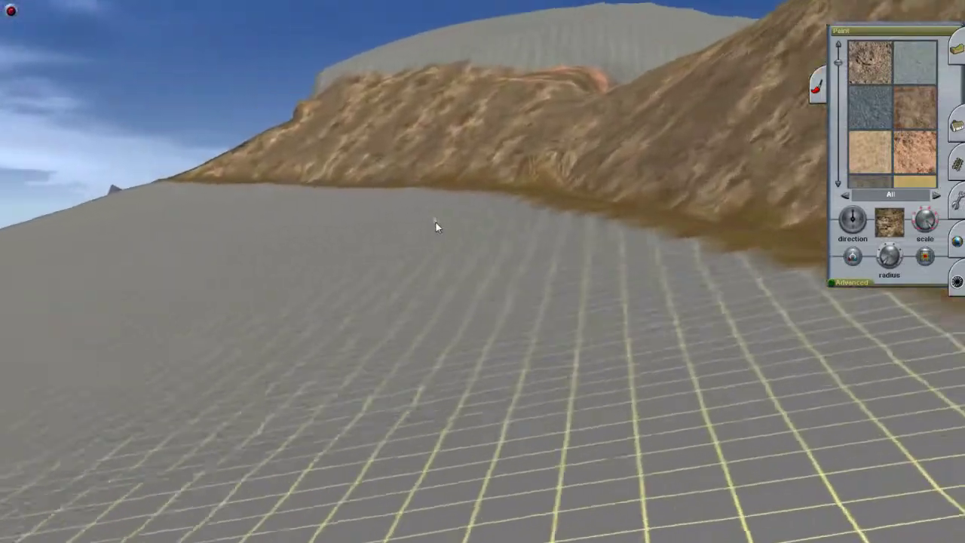
{"action": "scroll", "coordinate": [436, 223], "scroll_direction": "up", "scroll_amount": 5}
{"action": "mouse_move", "coordinate": [345, 243]}
{"action": "right_mouse_down"}
{"action": "mouse_move", "coordinate": [467, 264]}
{"action": "mouse_move", "coordinate": [594, 265]}
{"action": "mouse_move", "coordinate": [483, 198]}
{"action": "mouse_move", "coordinate": [552, 162]}
{"action": "mouse_move", "coordinate": [504, 175]}
{"action": "mouse_move", "coordinate": [534, 171]}
{"action": "mouse_move", "coordinate": [529, 183]}
{"action": "mouse_move", "coordinate": [463, 186]}
{"action": "mouse_move", "coordinate": [481, 255]}
{"action": "mouse_move", "coordinate": [538, 272]}
{"action": "mouse_move", "coordinate": [384, 237]}
{"action": "mouse_move", "coordinate": [448, 246]}
{"action": "mouse_move", "coordinate": [432, 220]}
{"action": "mouse_move", "coordinate": [458, 213]}
{"action": "mouse_move", "coordinate": [380, 205]}
{"action": "mouse_move", "coordinate": [379, 226]}
{"action": "mouse_move", "coordinate": [415, 251]}
{"action": "mouse_move", "coordinate": [508, 269]}
{"action": "mouse_move", "coordinate": [392, 299]}
{"action": "mouse_move", "coordinate": [328, 342]}
{"action": "mouse_move", "coordinate": [366, 276]}
{"action": "mouse_move", "coordinate": [474, 269]}
{"action": "mouse_move", "coordinate": [520, 297]}
{"action": "mouse_move", "coordinate": [530, 324]}
{"action": "mouse_move", "coordinate": [637, 311]}
{"action": "mouse_move", "coordinate": [512, 218]}
{"action": "mouse_move", "coordinate": [500, 224]}
{"action": "mouse_move", "coordinate": [542, 245]}
{"action": "mouse_move", "coordinate": [535, 272]}
{"action": "mouse_move", "coordinate": [519, 273]}
{"action": "mouse_move", "coordinate": [535, 267]}
{"action": "mouse_move", "coordinate": [520, 256]}
{"action": "mouse_move", "coordinate": [435, 265]}
{"action": "mouse_move", "coordinate": [489, 271]}
{"action": "mouse_move", "coordinate": [362, 263]}
{"action": "mouse_move", "coordinate": [317, 249]}
{"action": "mouse_move", "coordinate": [388, 236]}
{"action": "mouse_move", "coordinate": [373, 244]}
{"action": "mouse_move", "coordinate": [390, 325]}
{"action": "mouse_move", "coordinate": [455, 354]}
{"action": "mouse_move", "coordinate": [508, 350]}
{"action": "mouse_move", "coordinate": [527, 323]}
{"action": "mouse_move", "coordinate": [487, 341]}
{"action": "mouse_move", "coordinate": [457, 338]}
{"action": "mouse_move", "coordinate": [485, 319]}
{"action": "mouse_move", "coordinate": [625, 351]}
{"action": "mouse_move", "coordinate": [582, 339]}
{"action": "mouse_move", "coordinate": [563, 317]}
{"action": "mouse_move", "coordinate": [577, 332]}
{"action": "mouse_move", "coordinate": [504, 336]}
{"action": "mouse_move", "coordinate": [465, 398]}
{"action": "mouse_move", "coordinate": [473, 405]}
{"action": "mouse_move", "coordinate": [447, 285]}
{"action": "mouse_move", "coordinate": [384, 291]}
{"action": "mouse_move", "coordinate": [367, 264]}
{"action": "mouse_move", "coordinate": [420, 317]}
{"action": "mouse_move", "coordinate": [564, 360]}
{"action": "mouse_move", "coordinate": [618, 337]}
{"action": "mouse_move", "coordinate": [527, 222]}
{"action": "mouse_move", "coordinate": [484, 196]}
{"action": "mouse_move", "coordinate": [478, 155]}
{"action": "mouse_move", "coordinate": [514, 161]}
{"action": "mouse_move", "coordinate": [581, 205]}
{"action": "mouse_move", "coordinate": [502, 253]}
{"action": "mouse_move", "coordinate": [452, 338]}
{"action": "mouse_move", "coordinate": [528, 339]}
{"action": "mouse_move", "coordinate": [520, 319]}
{"action": "mouse_move", "coordinate": [487, 340]}
{"action": "right_mouse_up"}
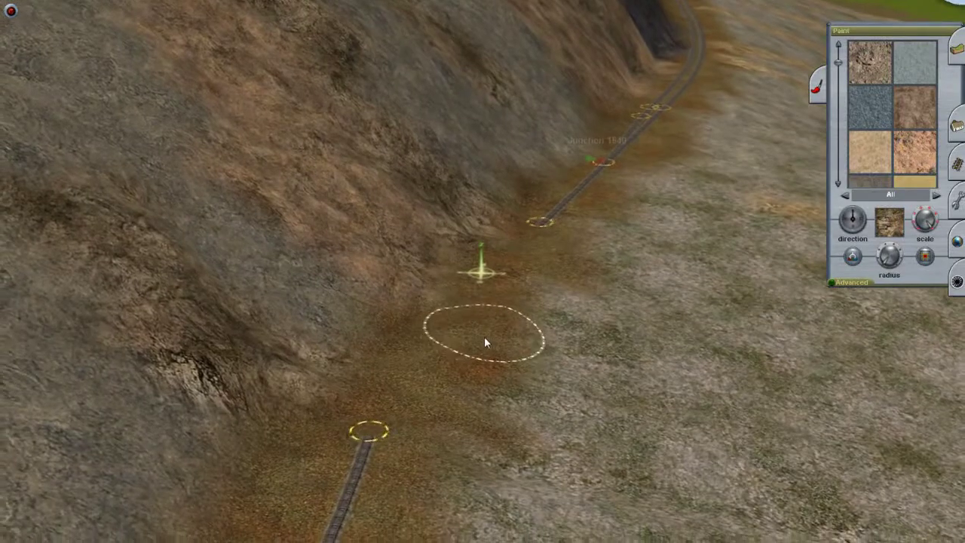
Step: Pick up the Narrow Gauge Track type and lay track joining the upper and lower ledge ends
{"action": "left_click", "coordinate": [957, 128]}
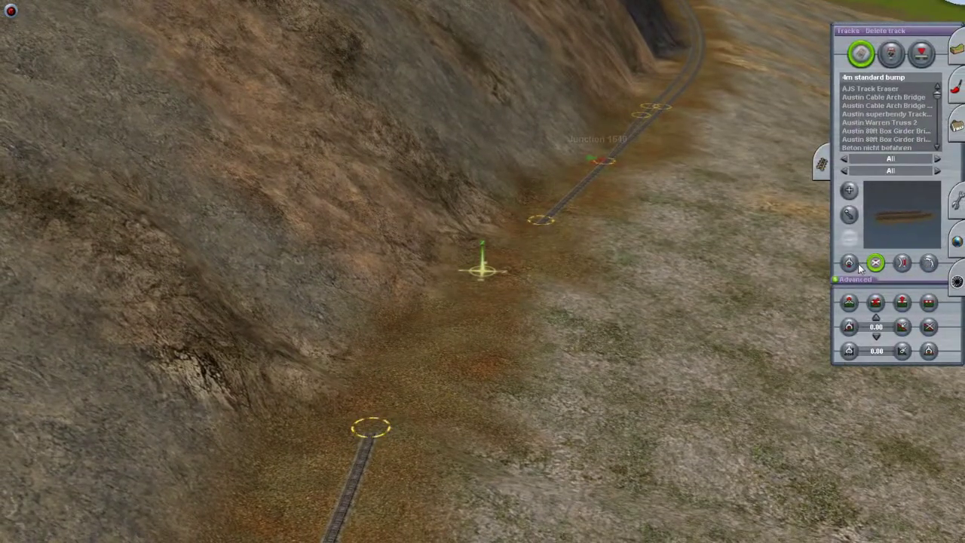
{"action": "left_click", "coordinate": [850, 263]}
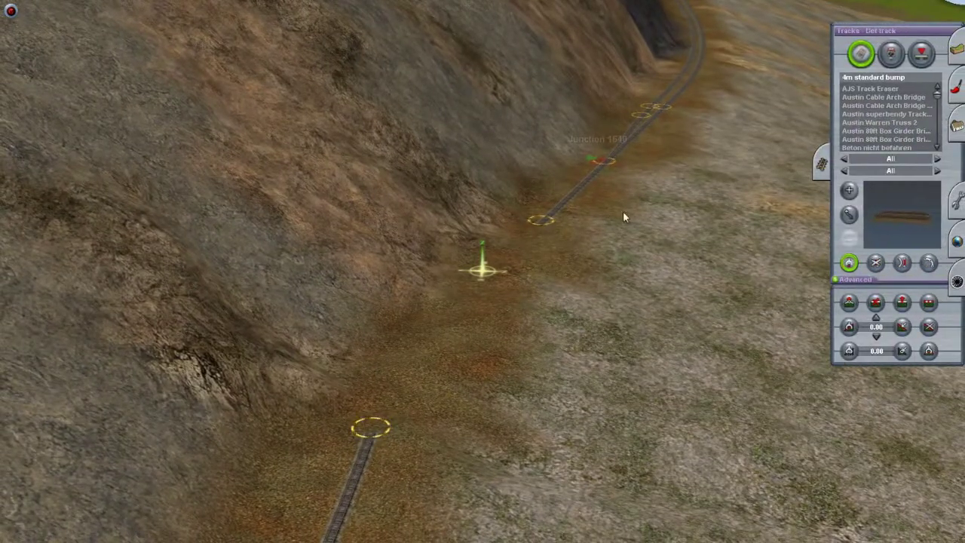
{"action": "left_click", "coordinate": [848, 190]}
{"action": "mouse_move", "coordinate": [541, 226]}
{"action": "left_mouse_down"}
{"action": "mouse_move", "coordinate": [404, 376]}
{"action": "mouse_move", "coordinate": [375, 427]}
{"action": "left_mouse_up"}
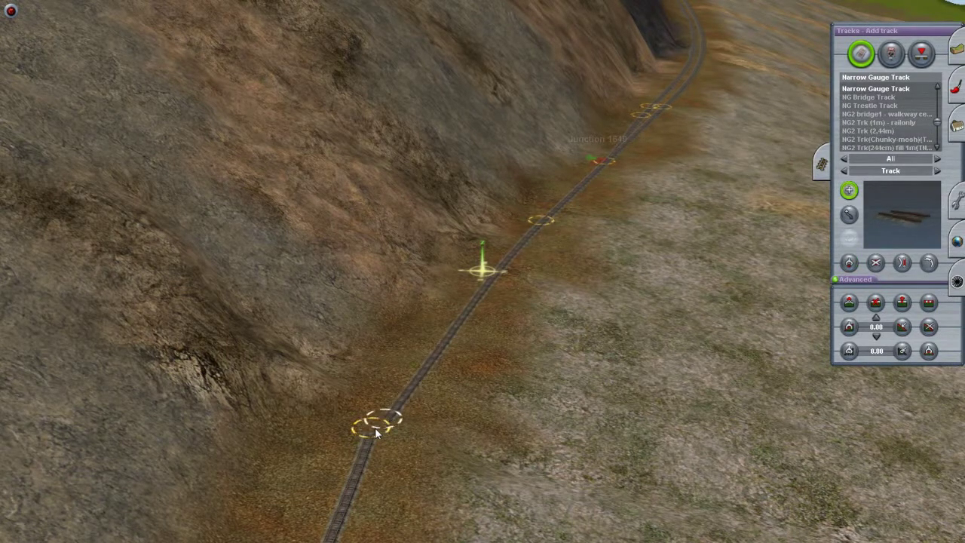
{"action": "scroll", "coordinate": [471, 399], "scroll_direction": "up", "scroll_amount": 5}
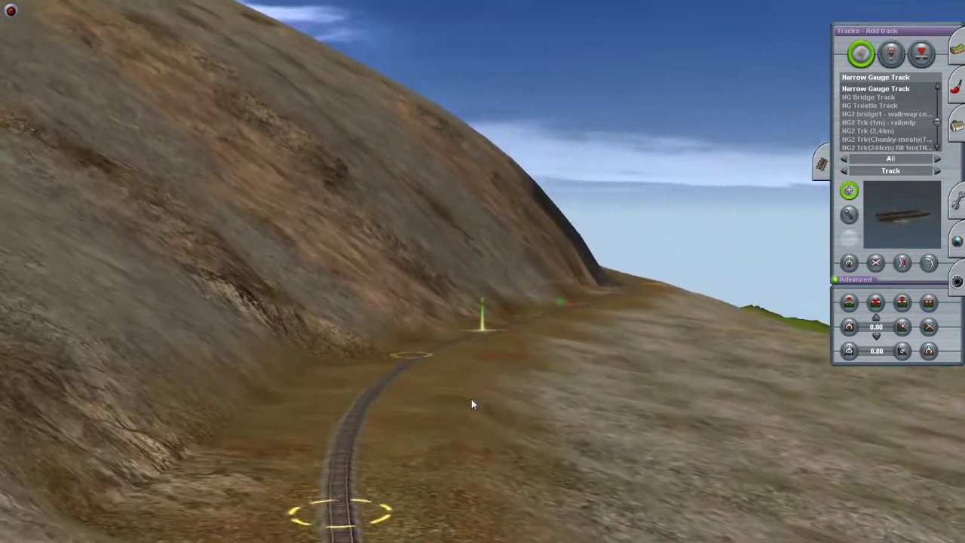
{"action": "right_click_drag", "start_coordinate": [473, 404], "coordinate": [413, 211]}
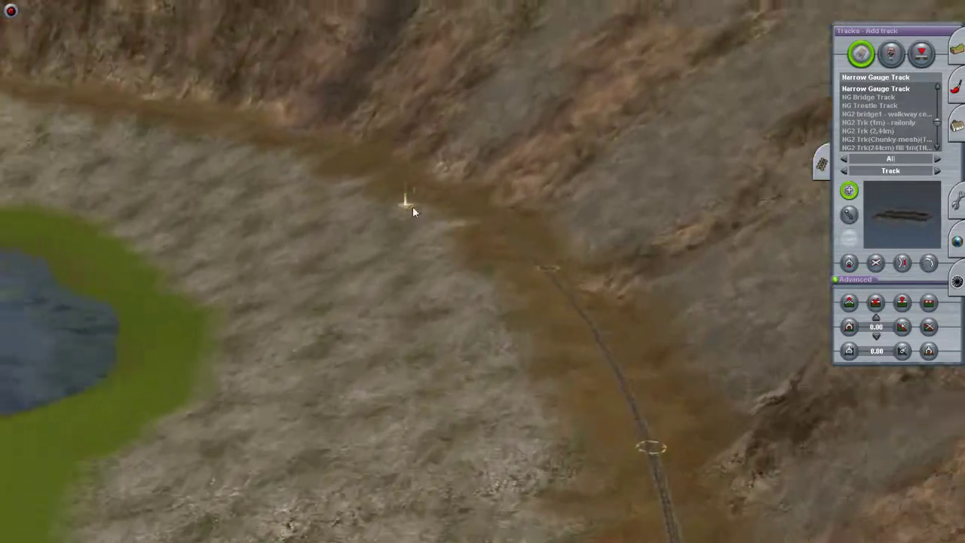
{"action": "scroll", "coordinate": [400, 214], "scroll_direction": "up", "scroll_amount": 5}
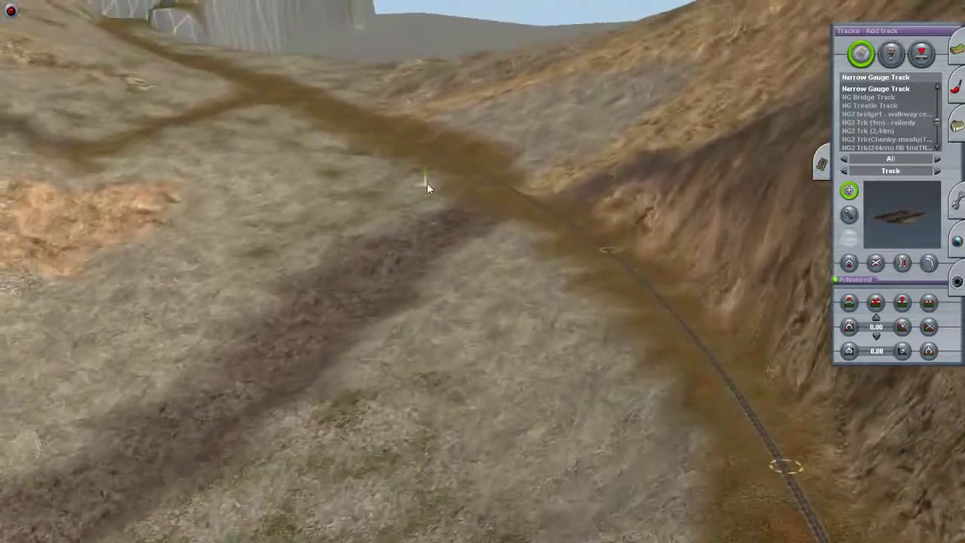
{"action": "right_click_drag", "start_coordinate": [427, 182], "coordinate": [478, 277]}
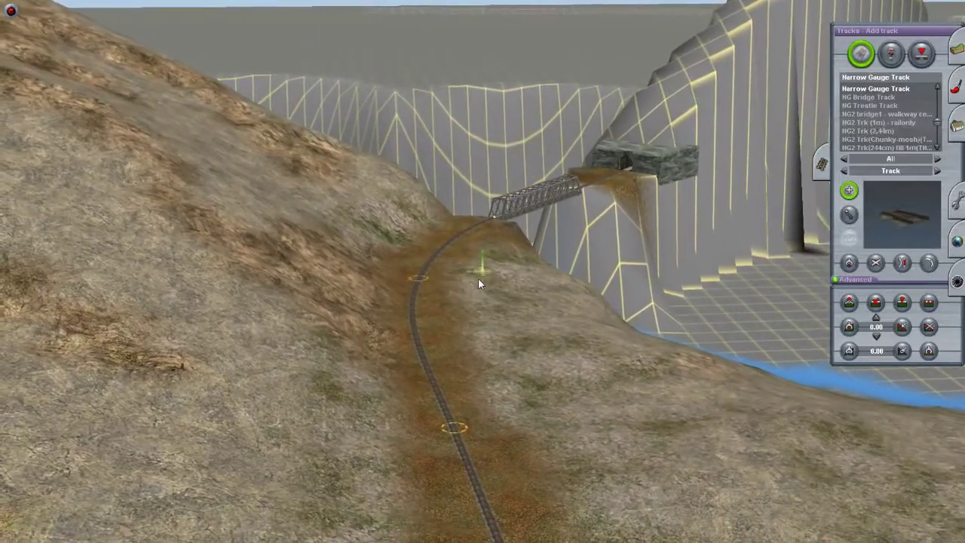